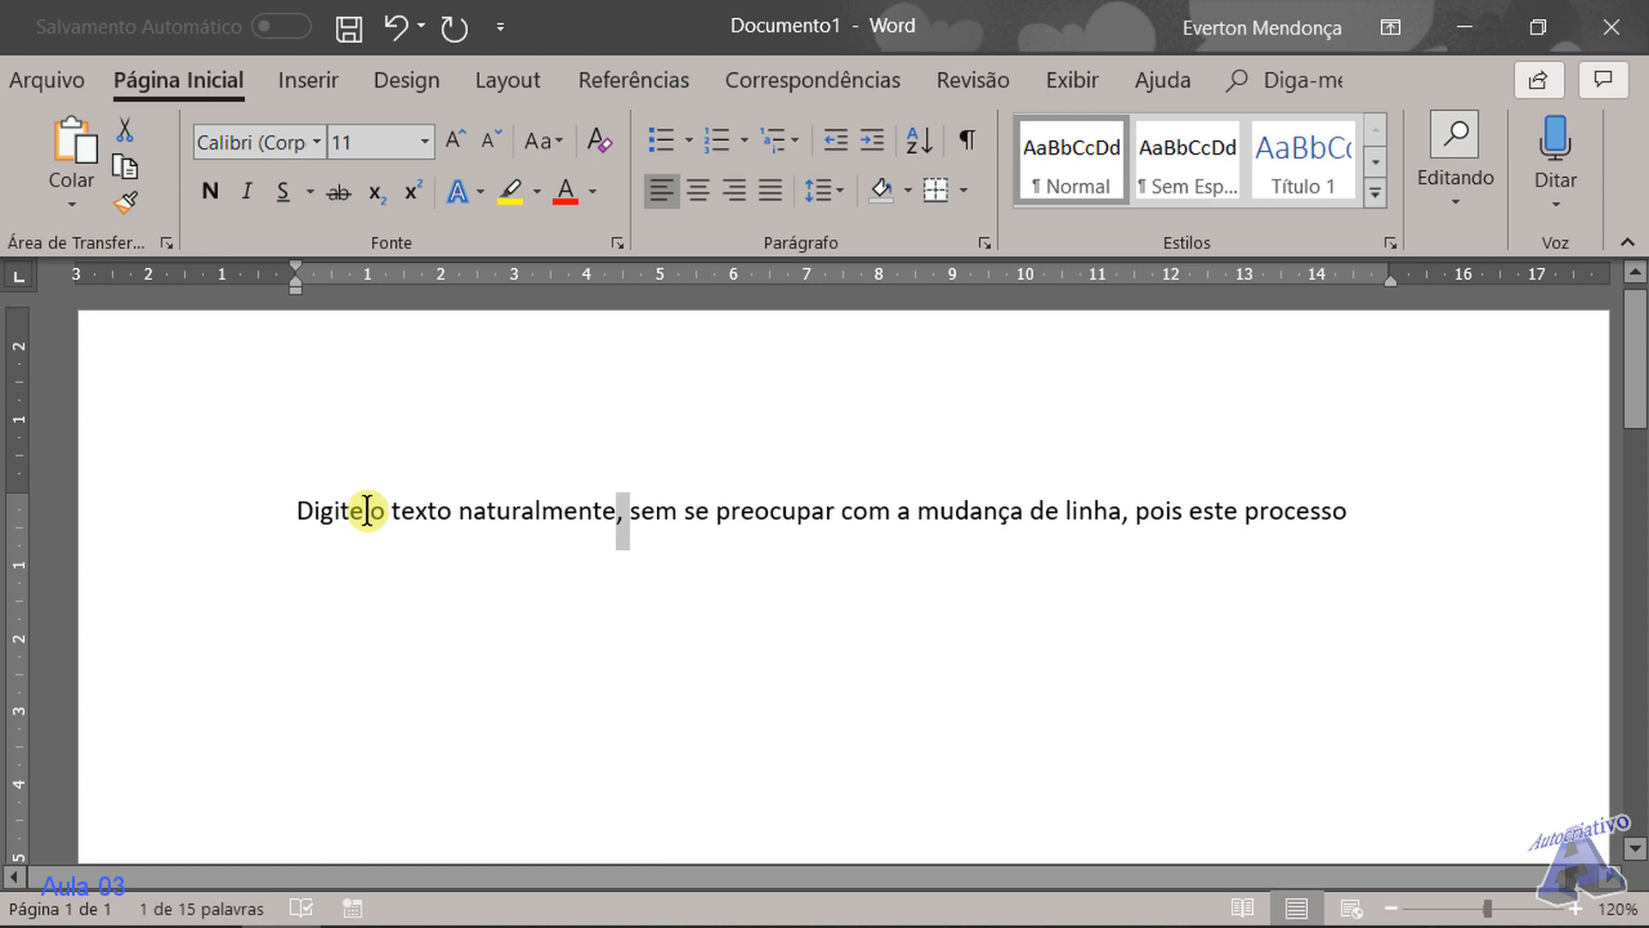
drag(368, 510, 306, 515)
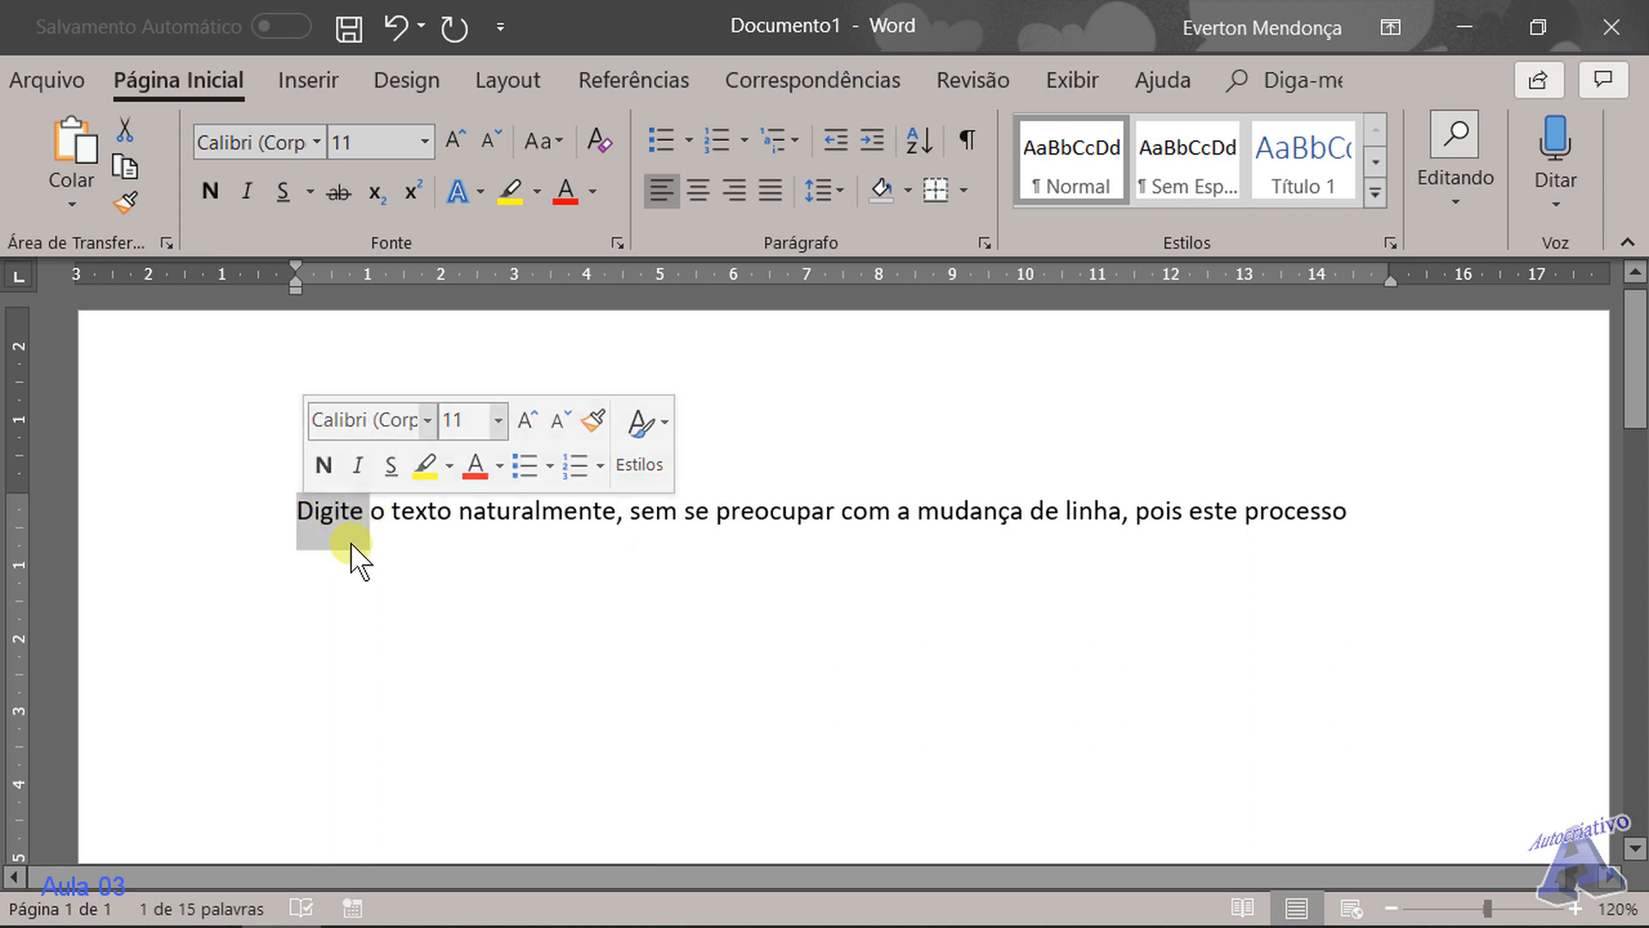
click(367, 516)
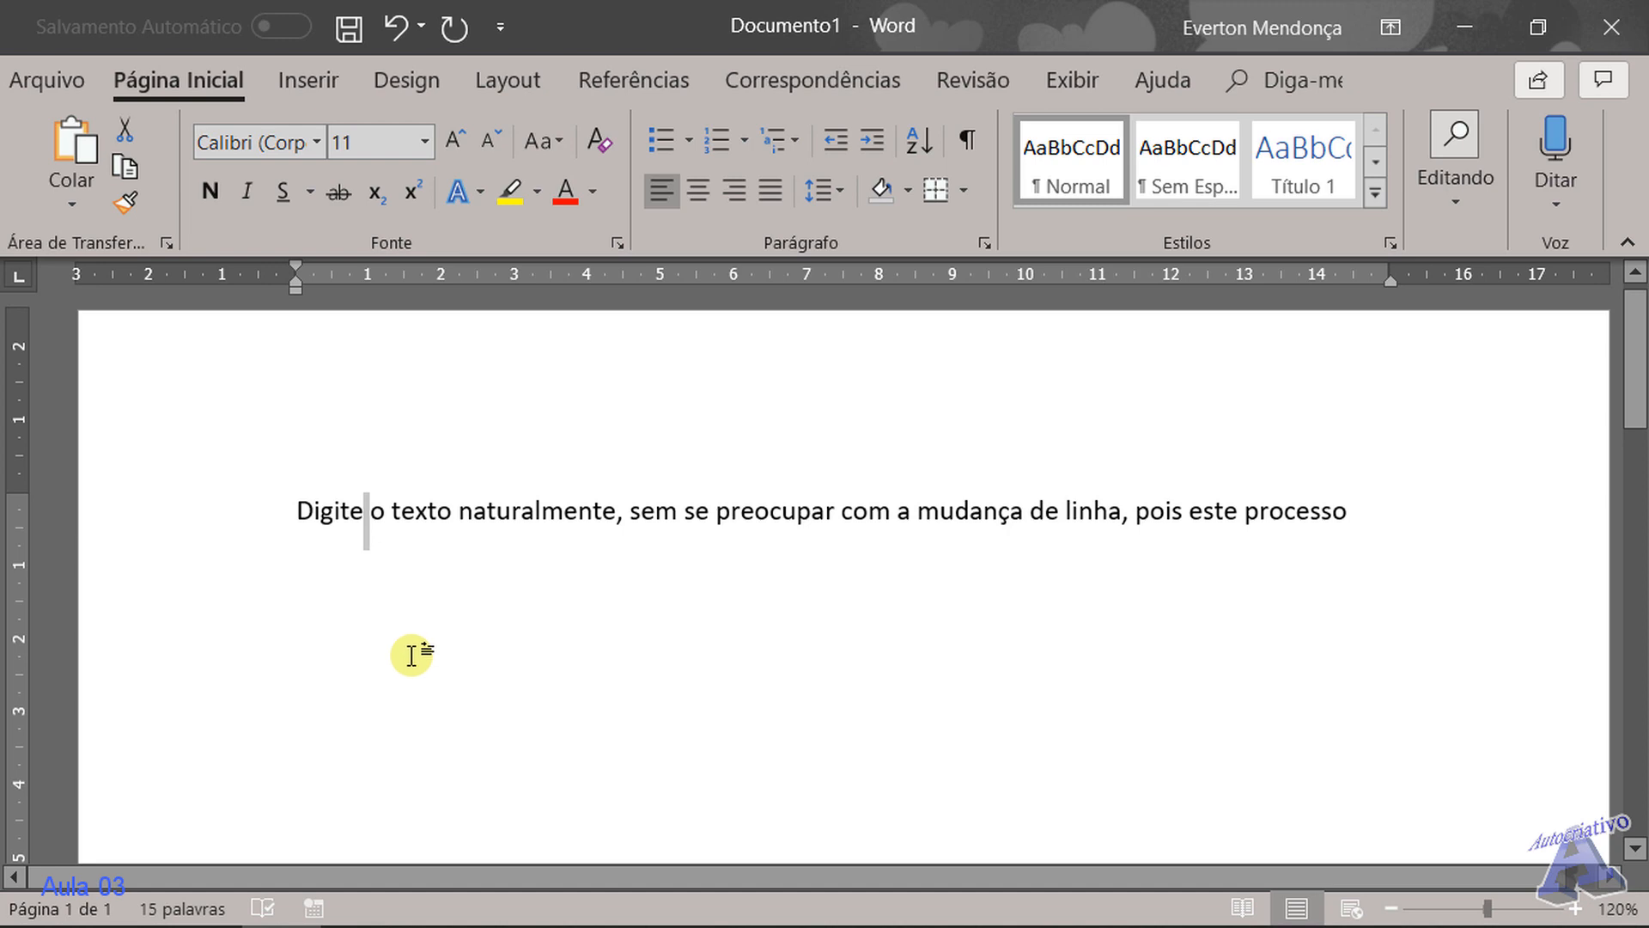
click(489, 580)
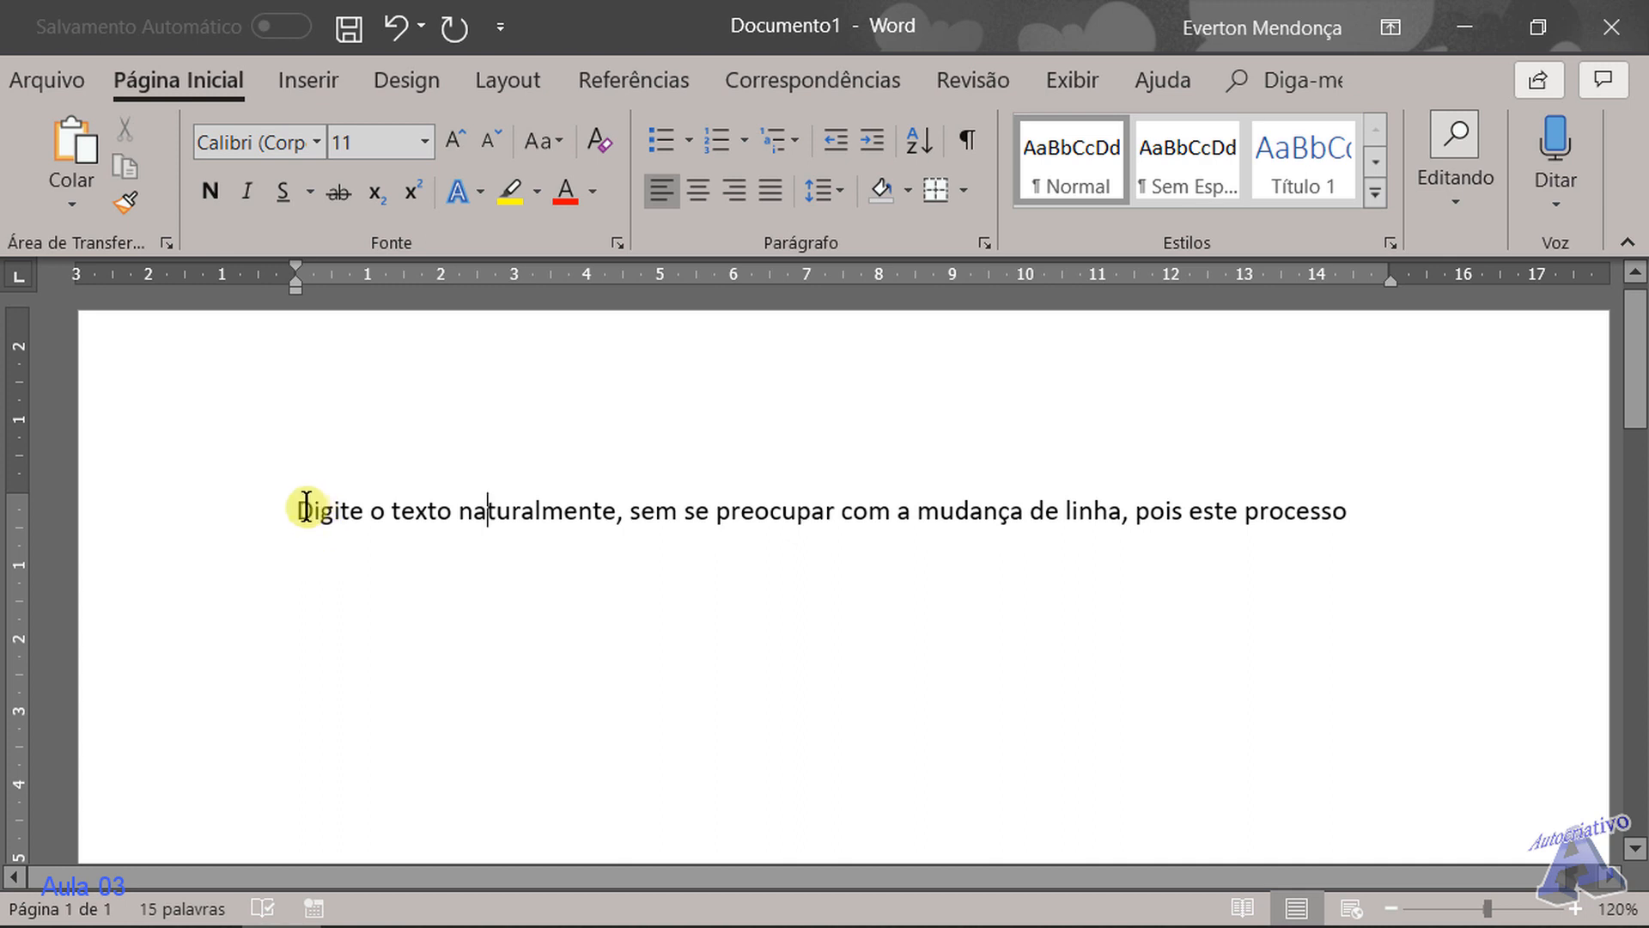
drag(310, 510, 909, 552)
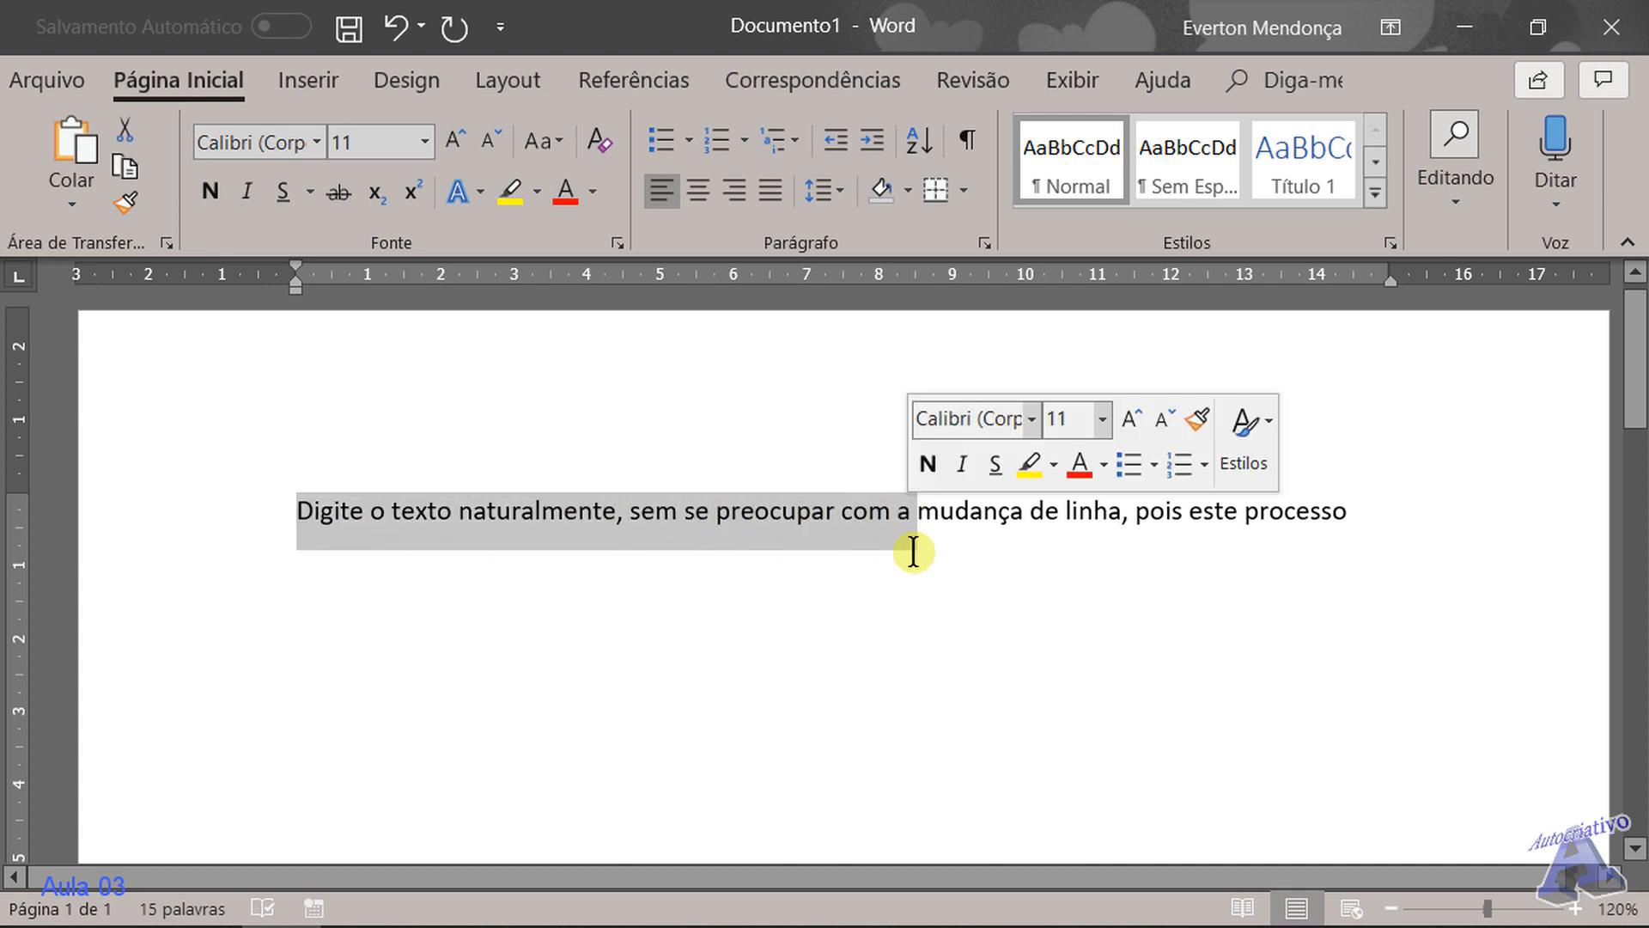
click(924, 558)
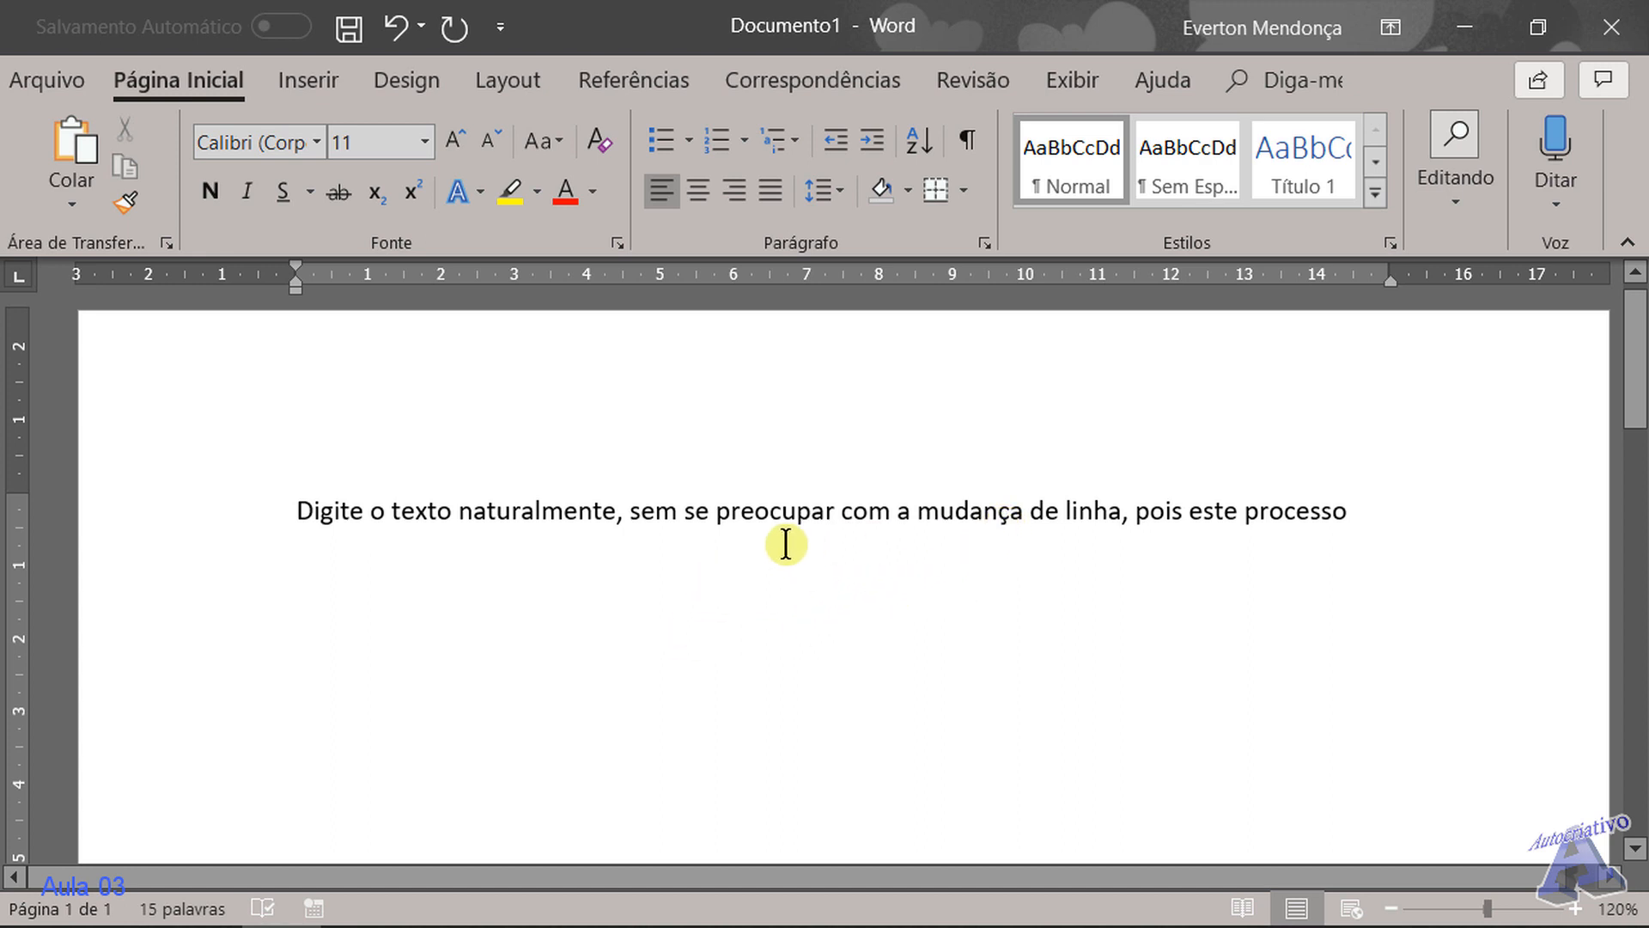
click(714, 511)
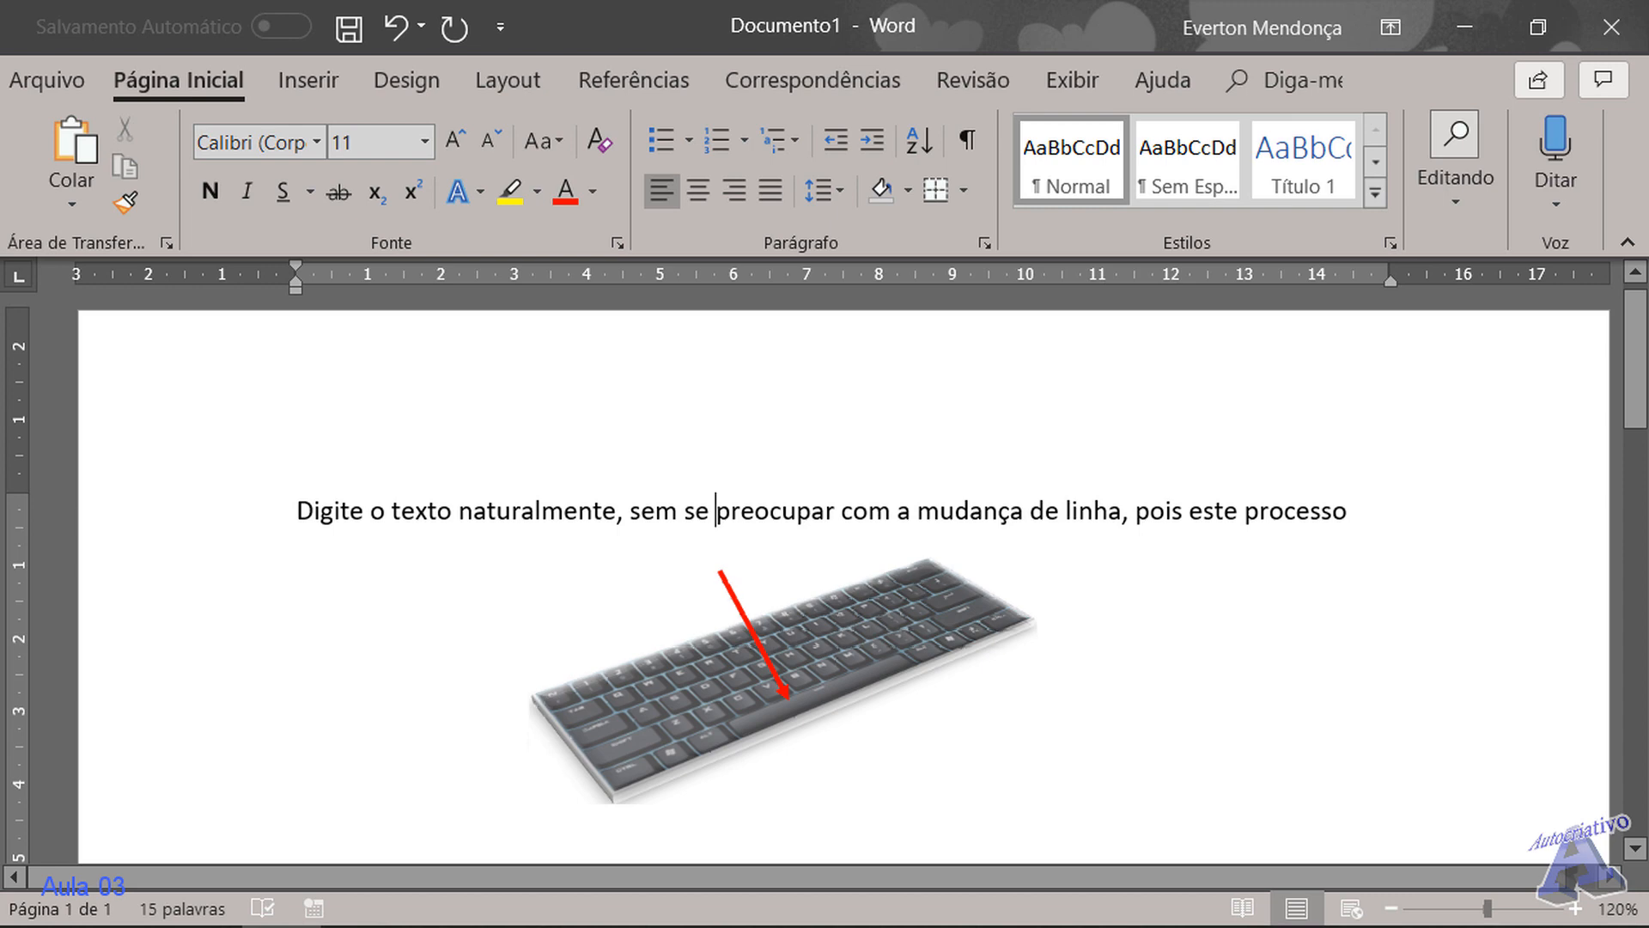
Complete the first sentence after "processo" with "é feito automaticamente pelo programa."
click(1363, 514)
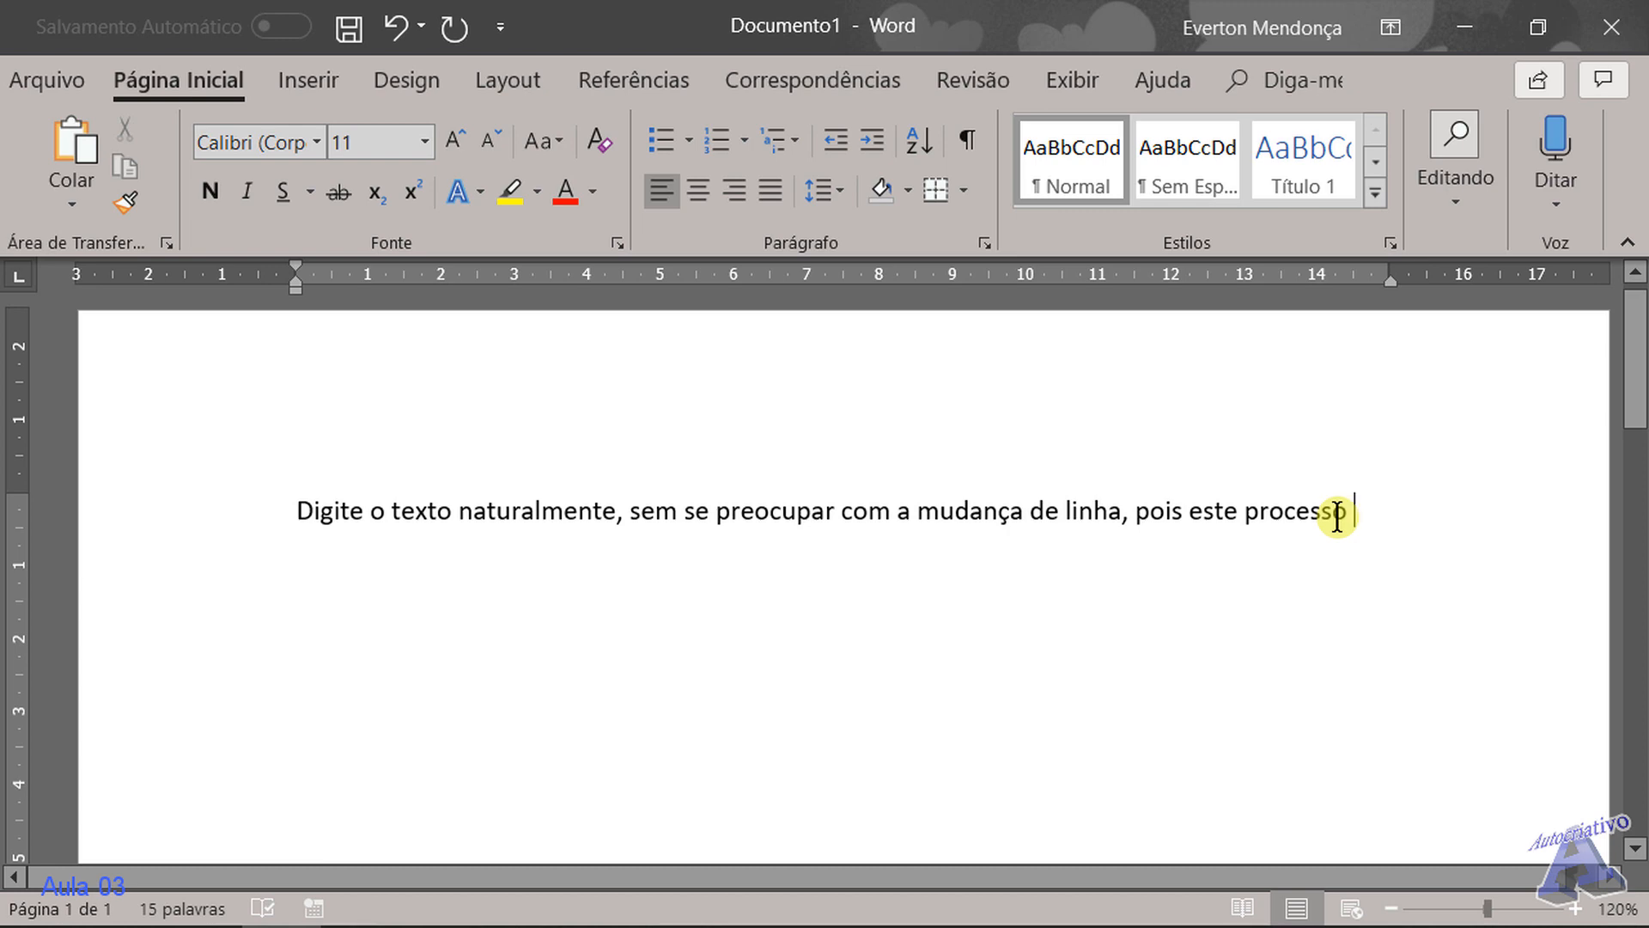
text(é feito )
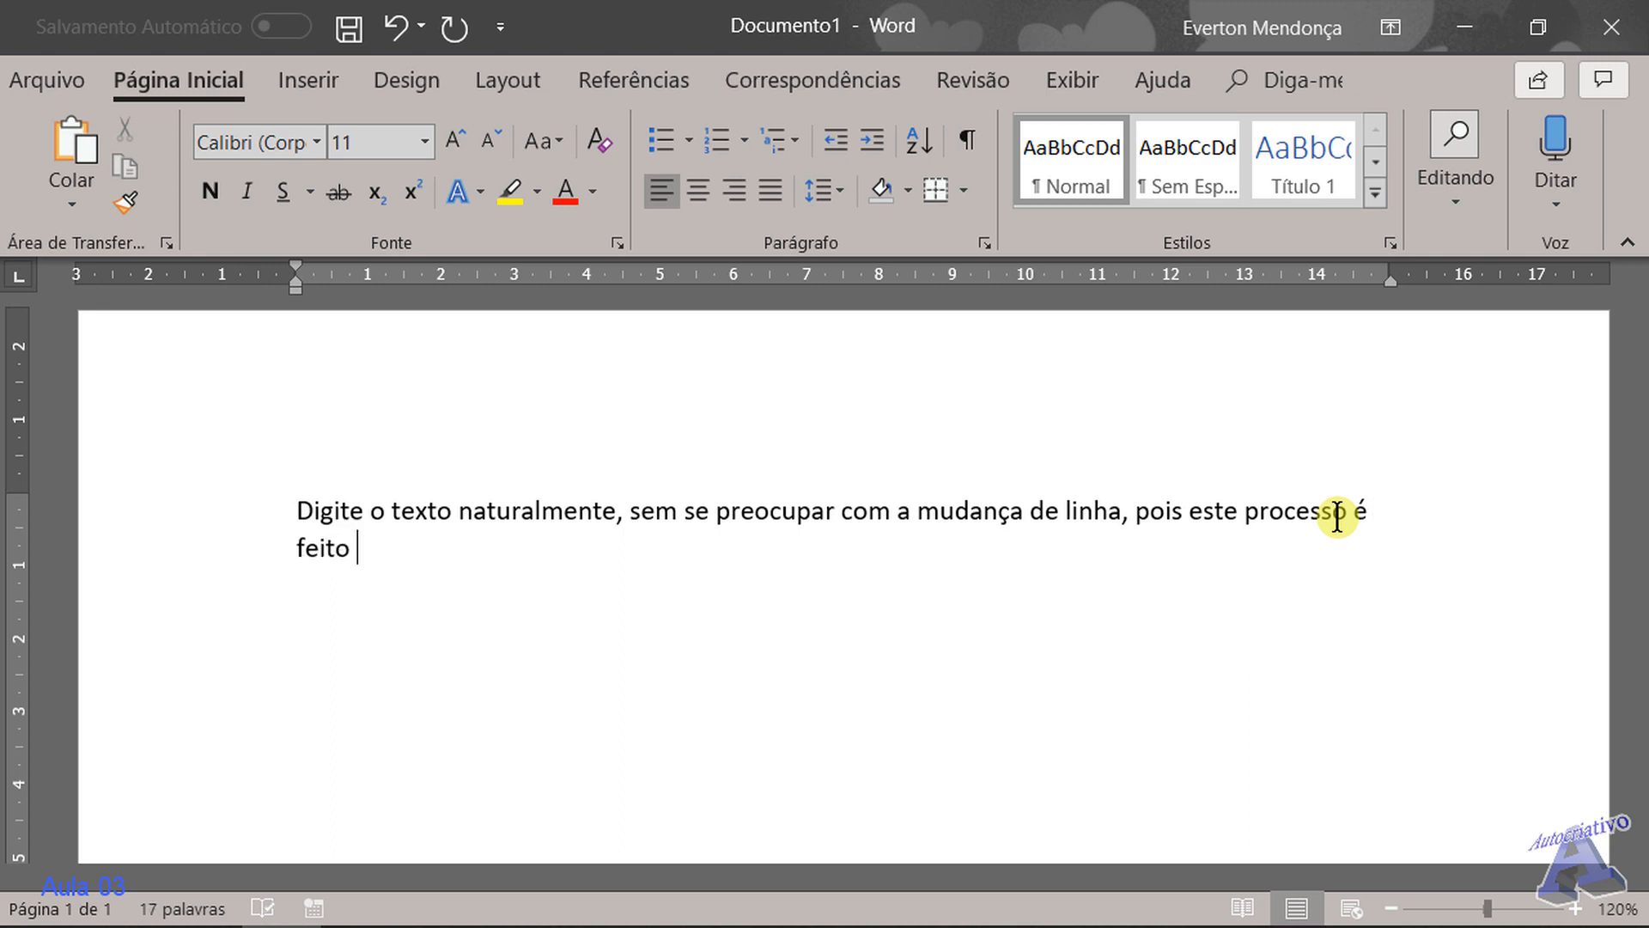
text(proceso)
key(BackSpace)
text(s)
text(omaticamente pelo programa.)
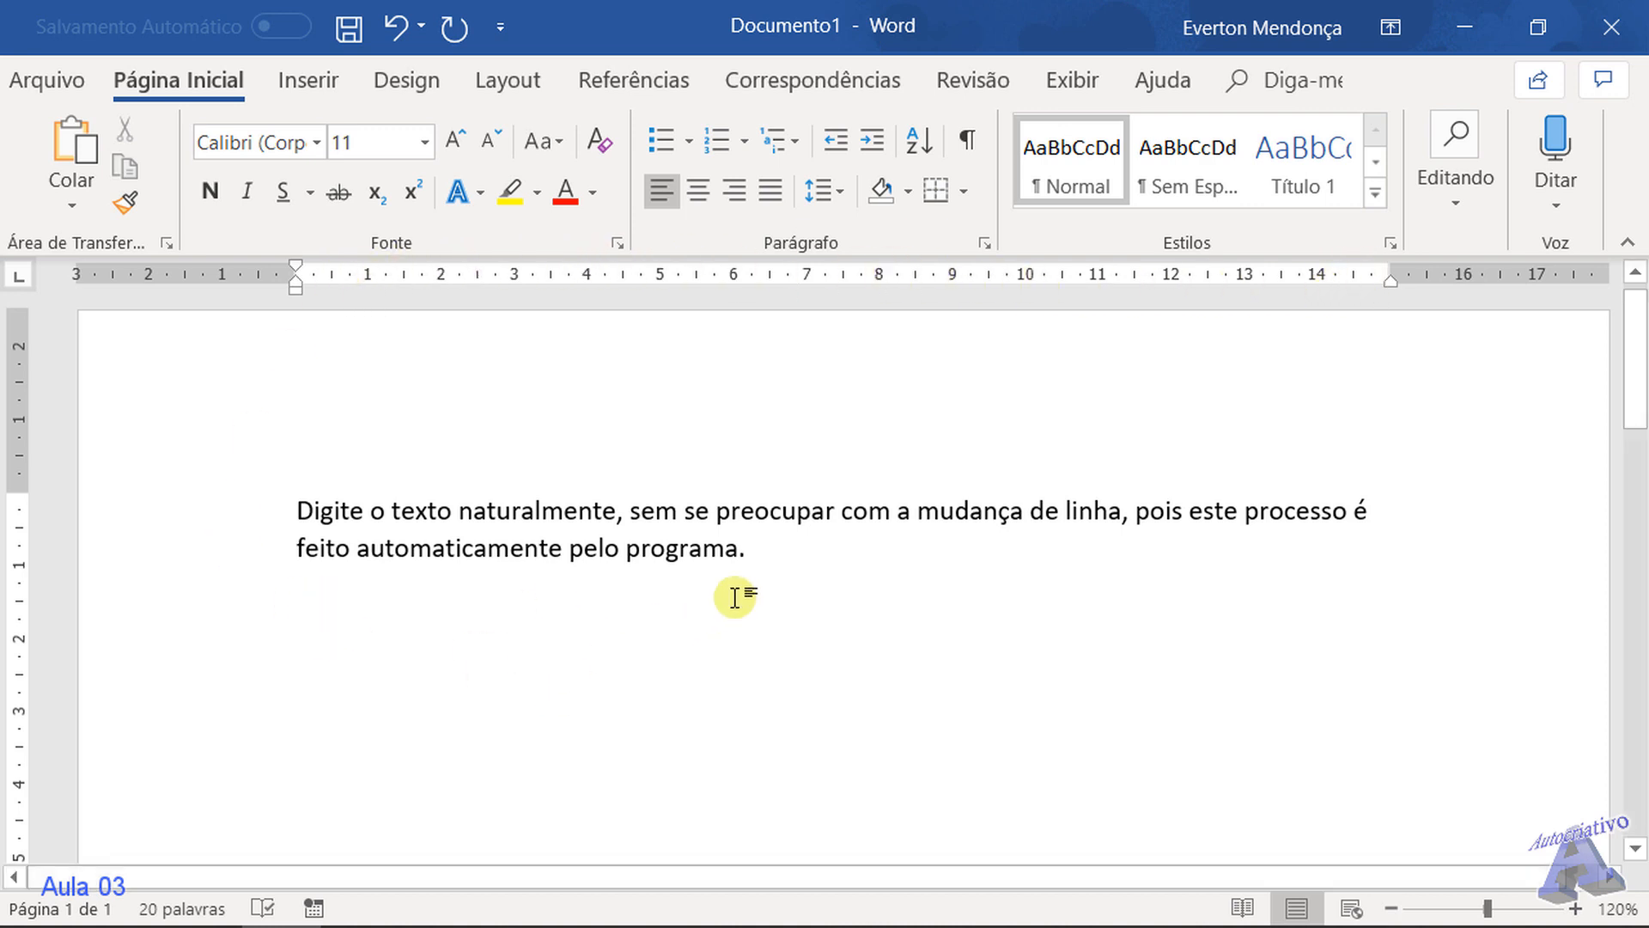
Add the line "Área imprimível." below the first paragraph, leaving one empty paragraph between them
key(Return)
key(Return)
text(a)
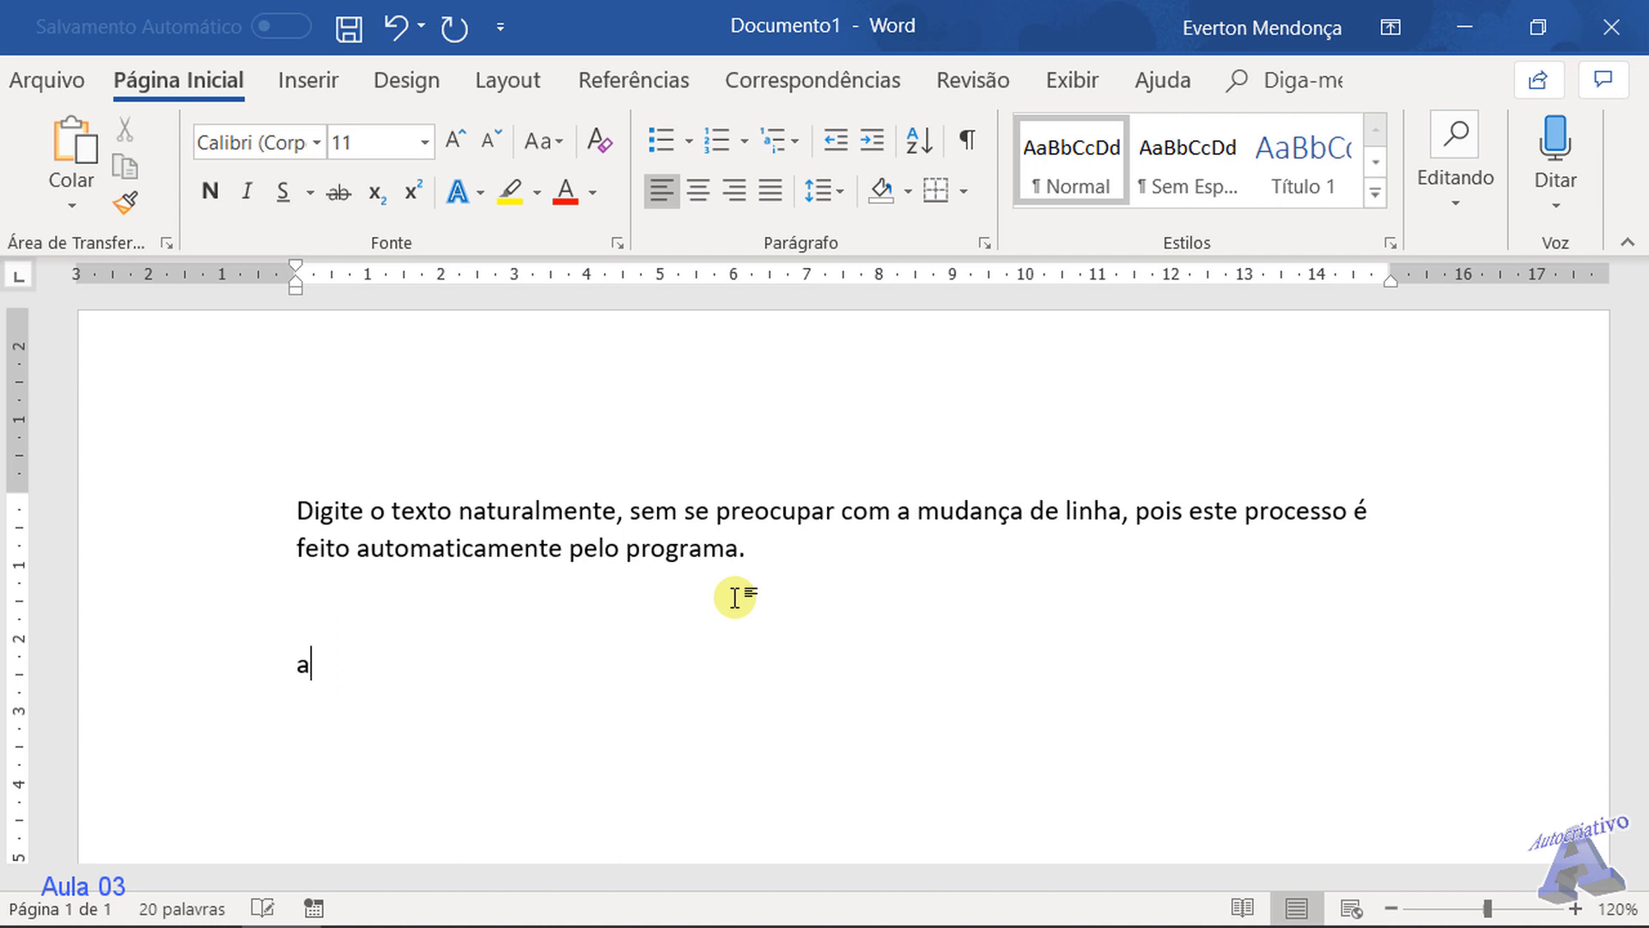
text(rea imprime)
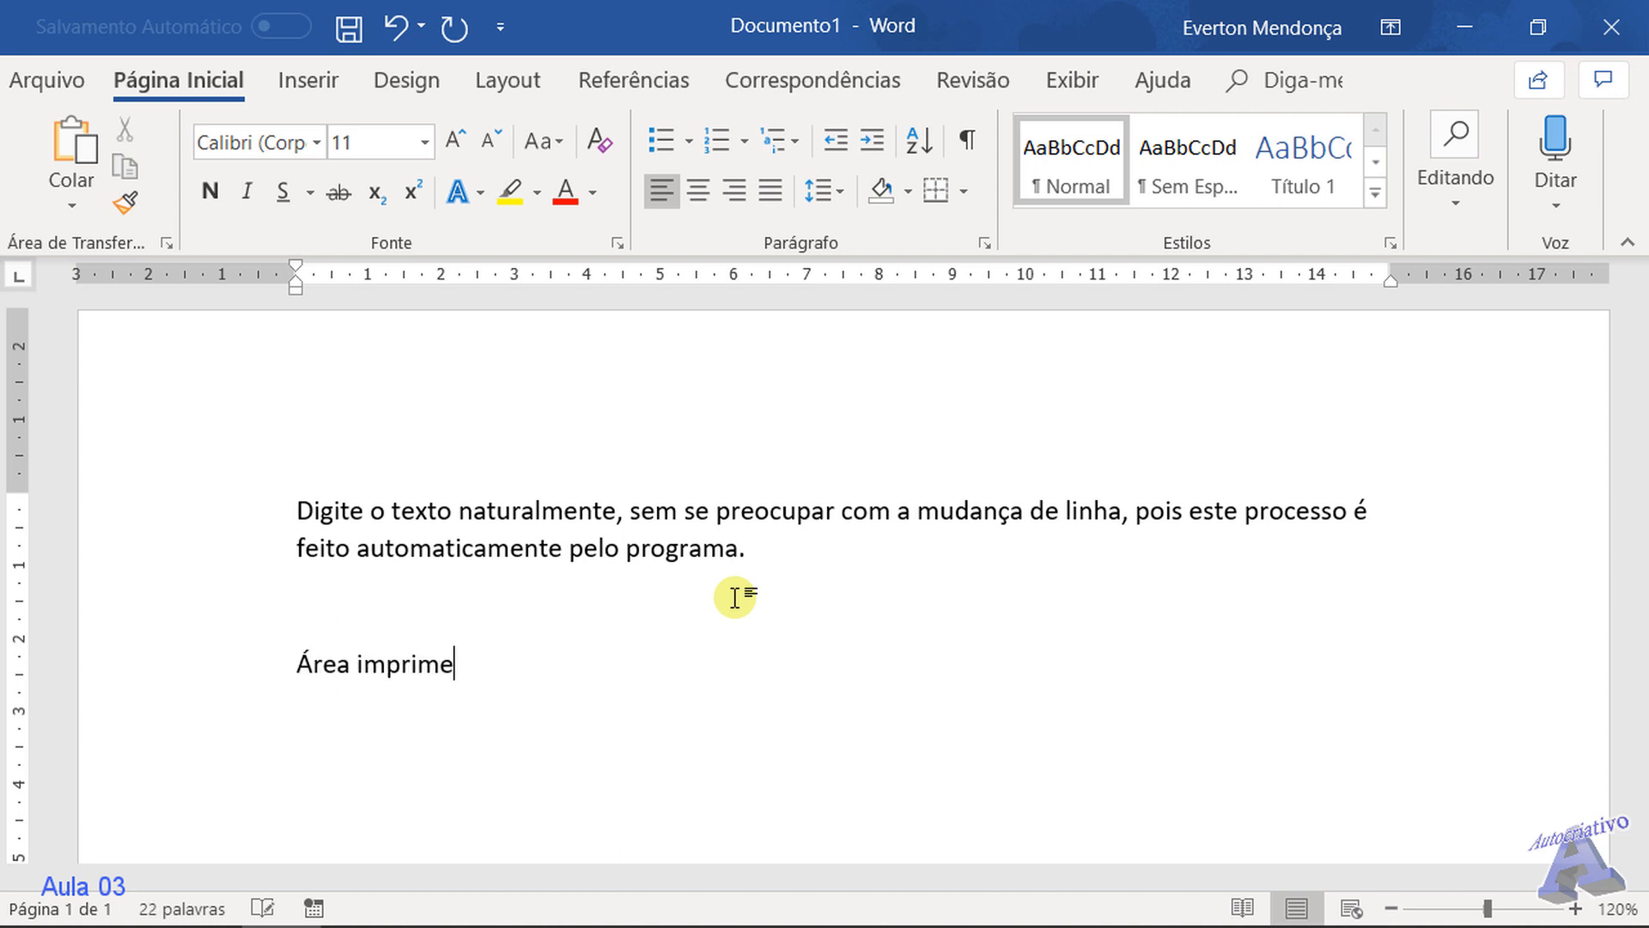
key(BackSpace)
text(ível.)
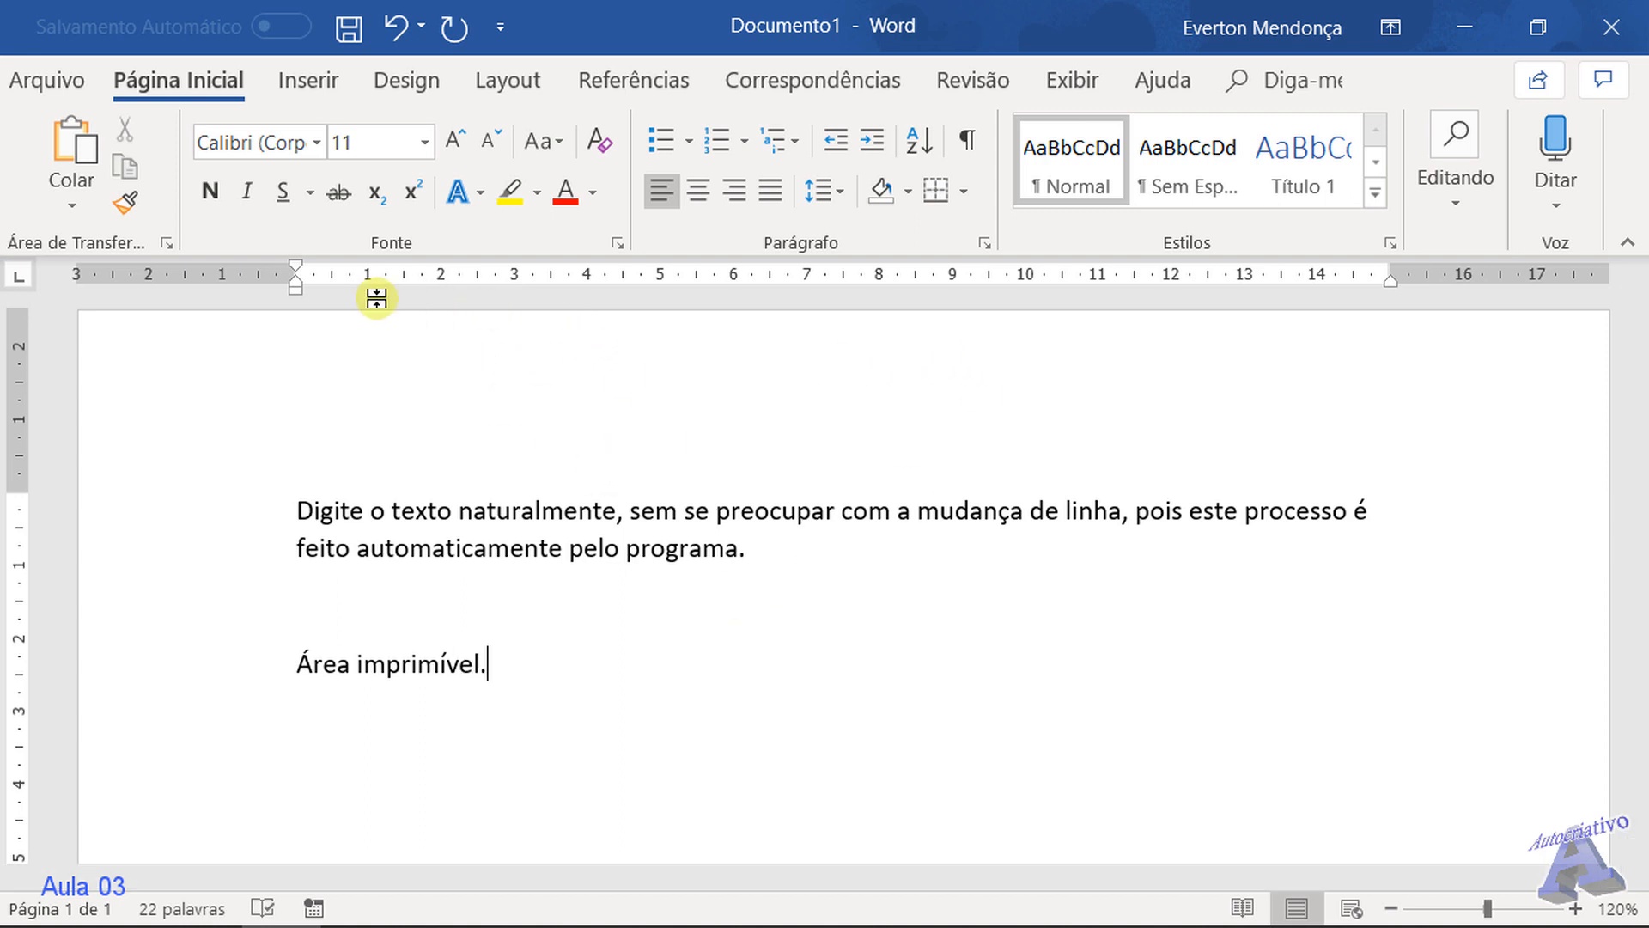
Examine the whole page and its margin limits on the horizontal and vertical rulers, then return to the close-up view
scroll(677, 450, down, 9)
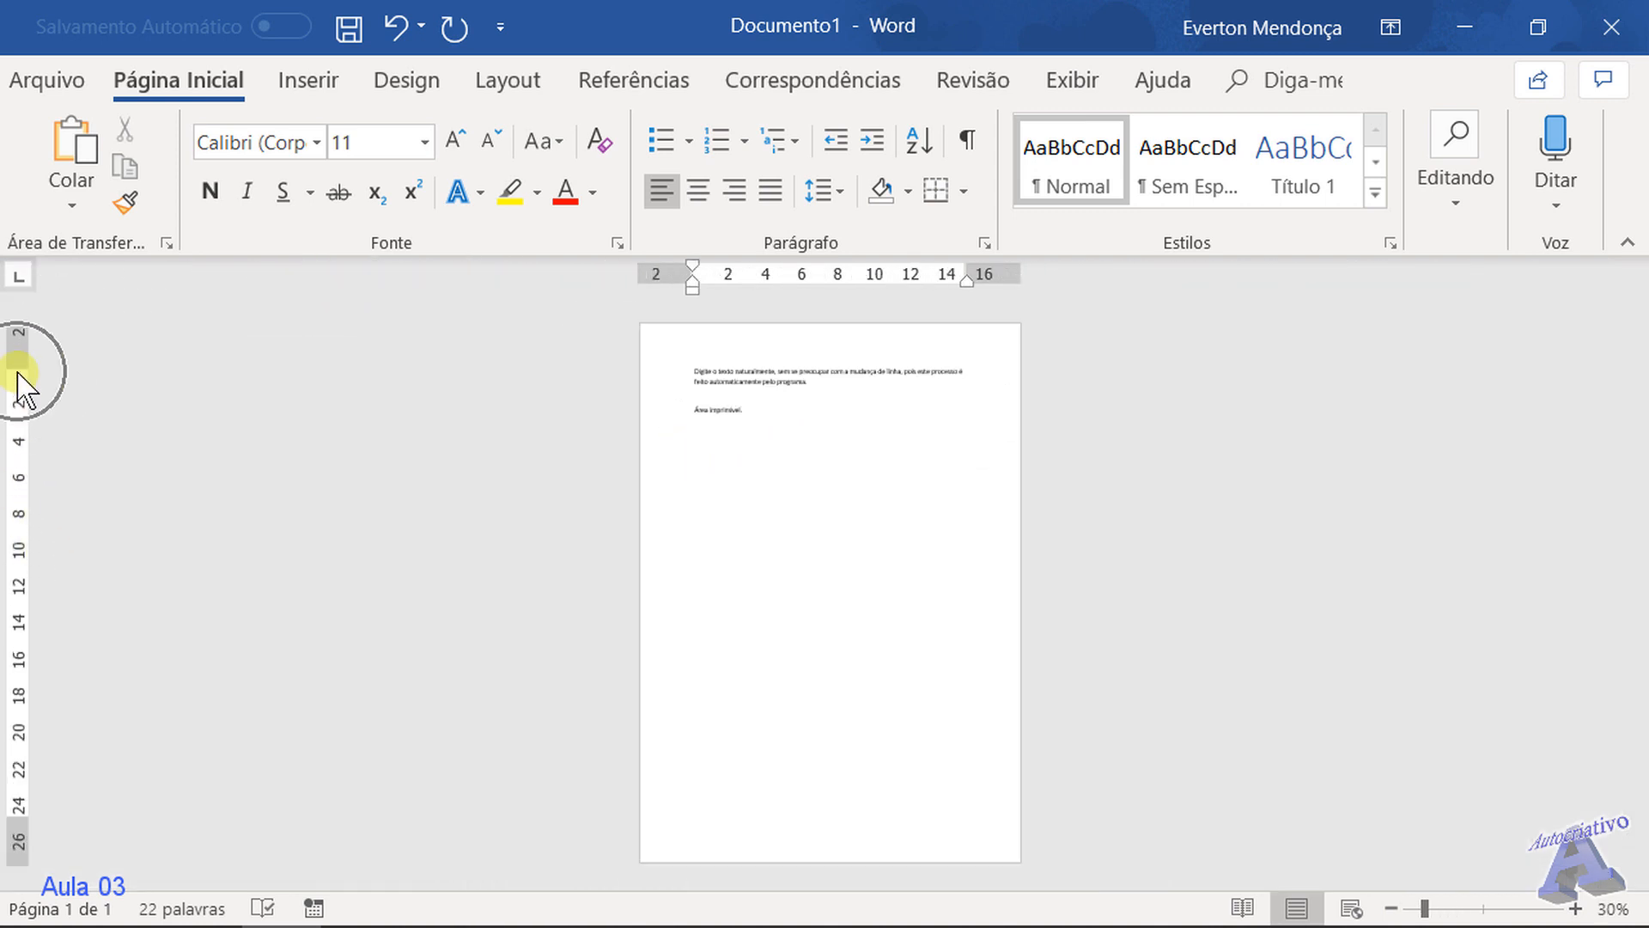
drag(17, 367, 17, 367)
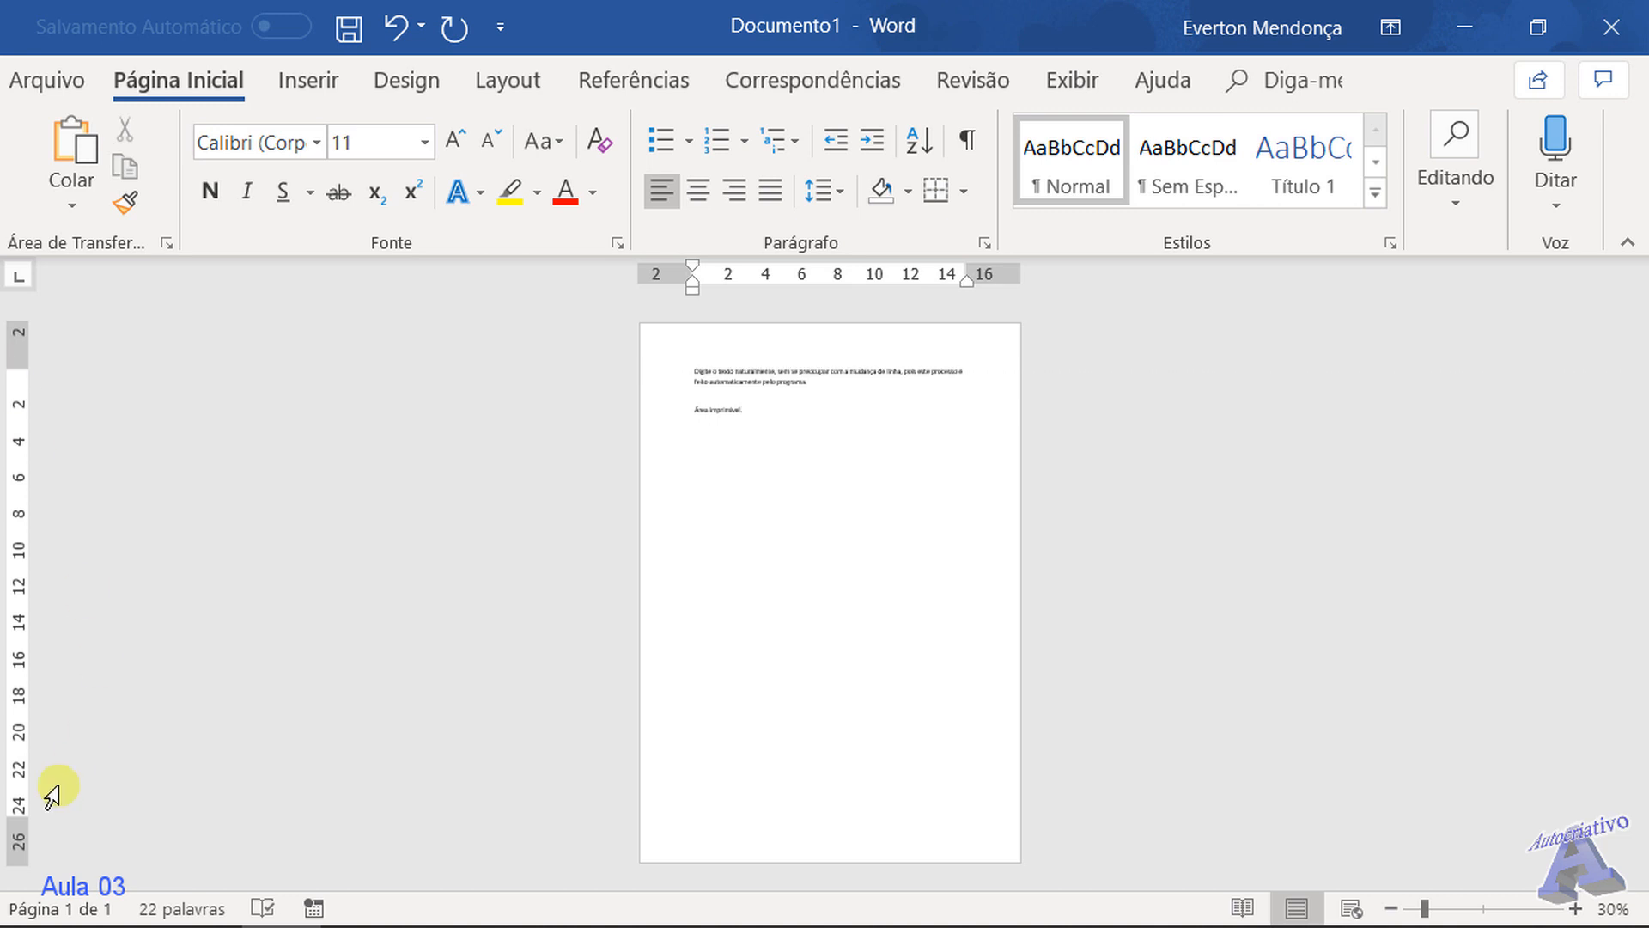
drag(16, 818, 15, 818)
drag(692, 290, 693, 291)
drag(965, 270, 965, 270)
scroll(817, 460, up, 7)
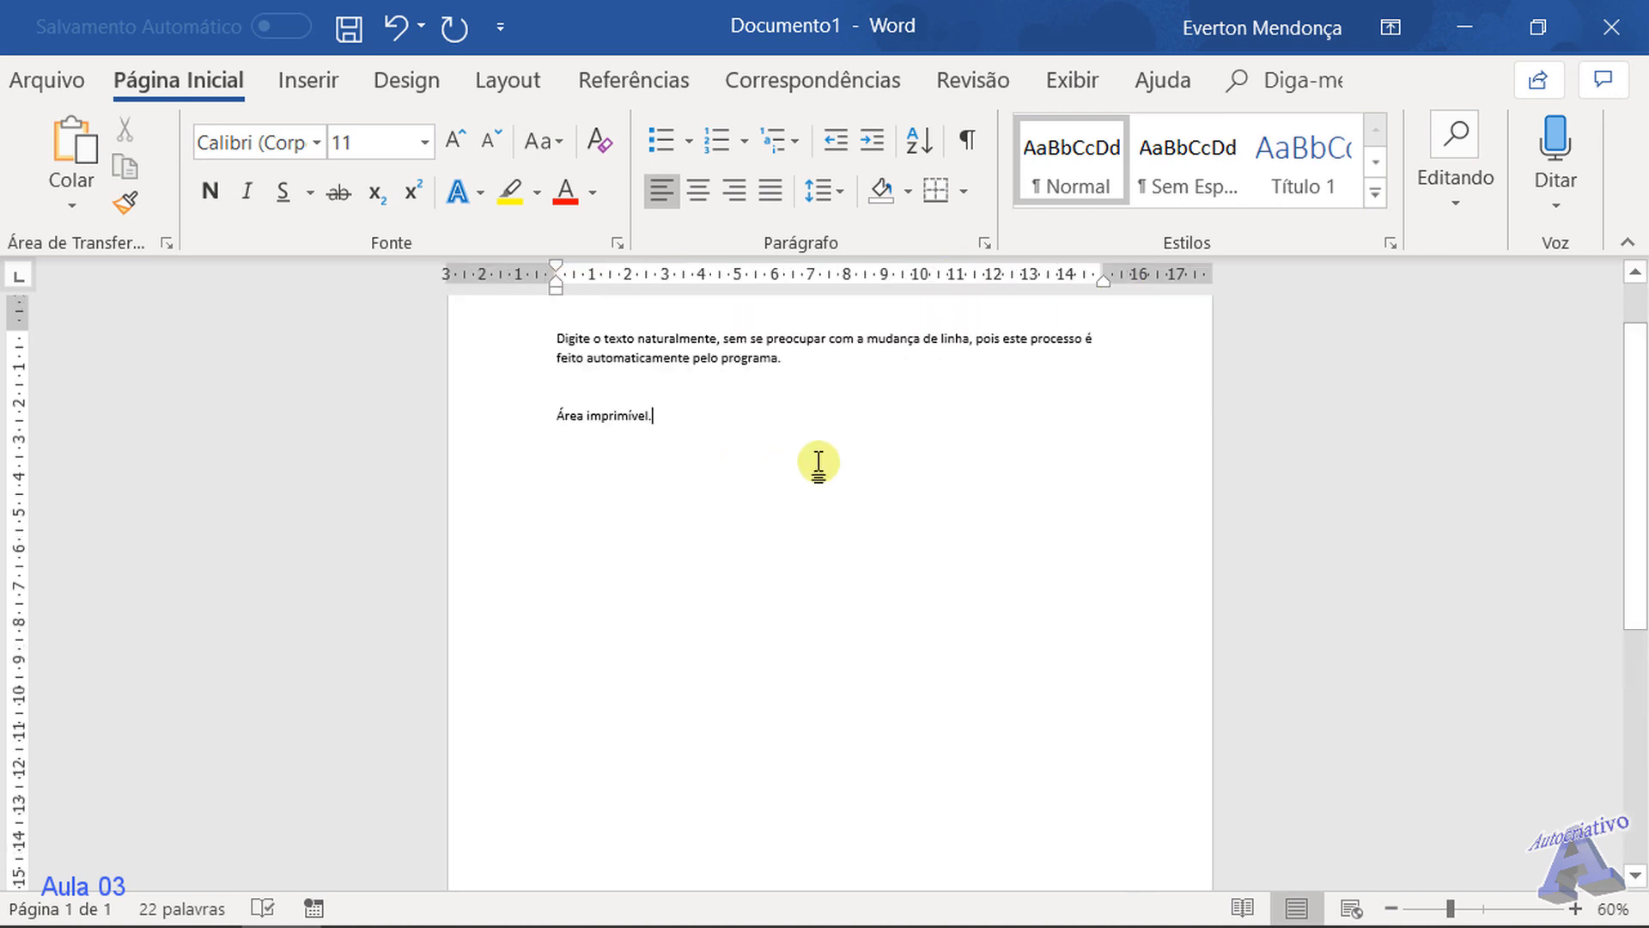
scroll(817, 460, down, 1)
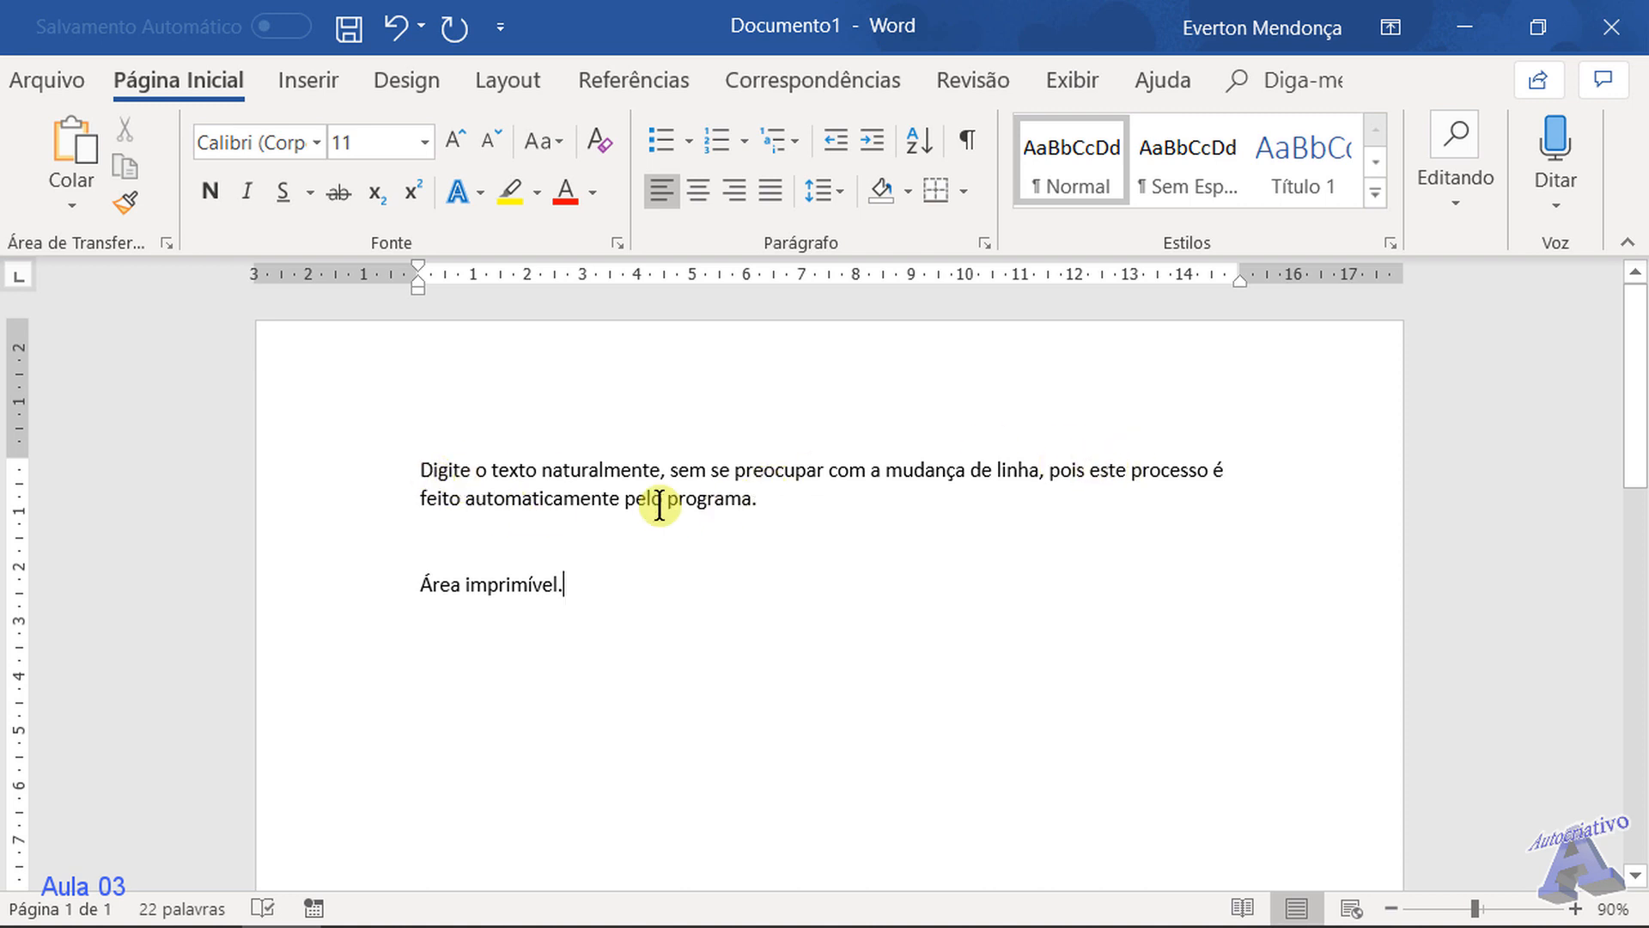
scroll(791, 490, up, 3)
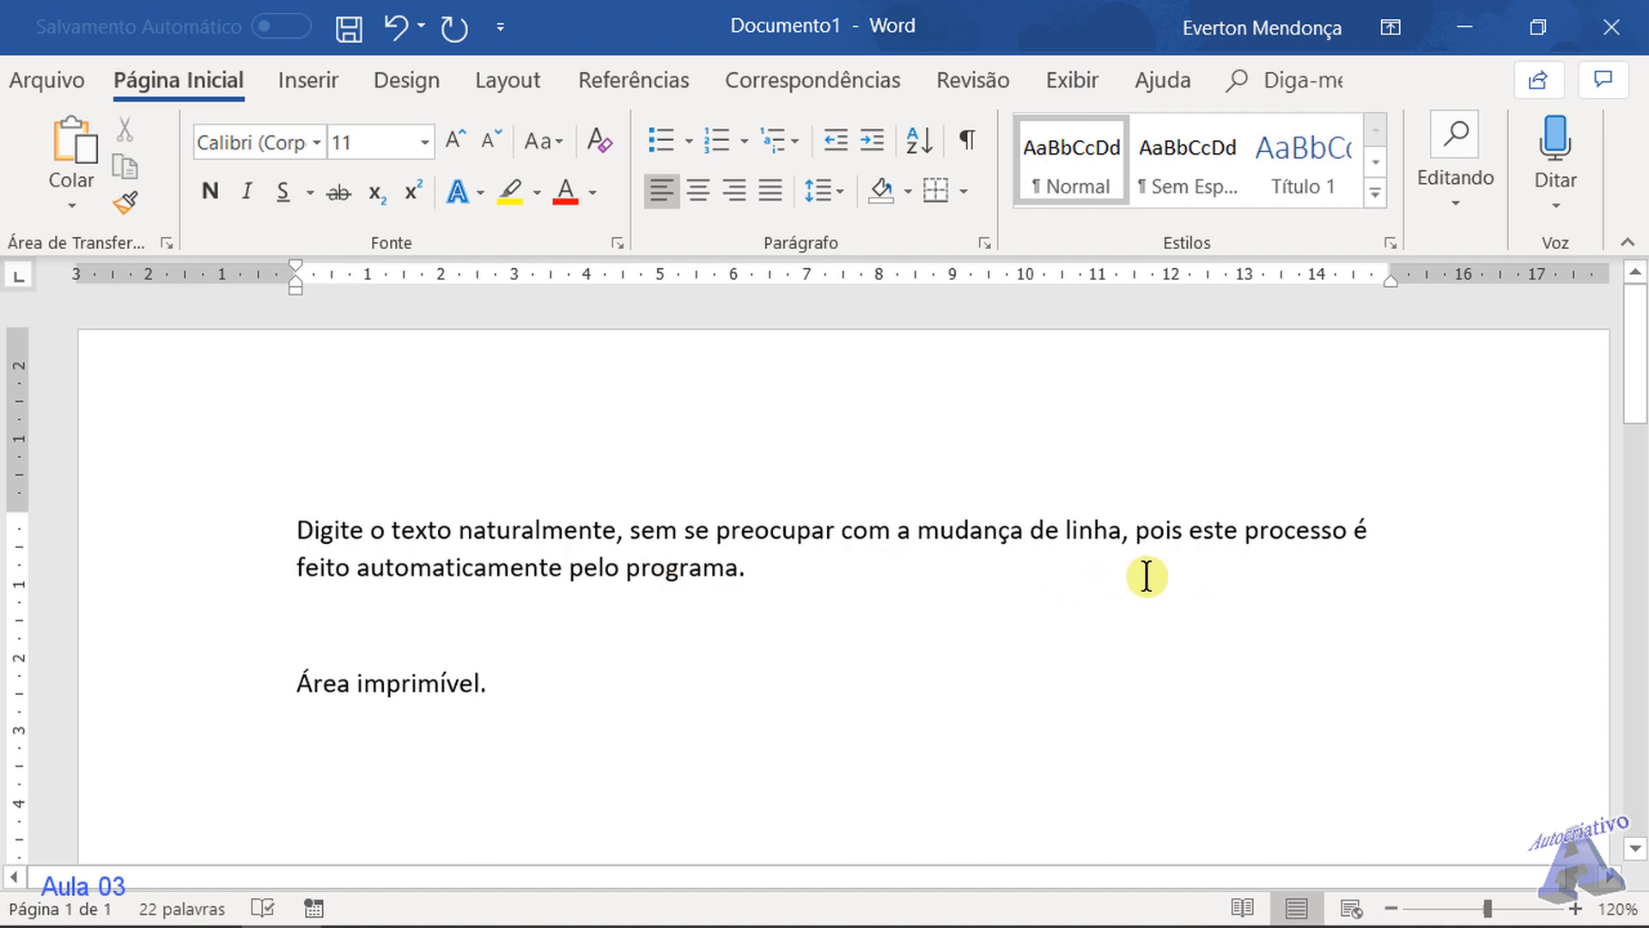
Insert a paragraph after the first one reading "O cursor não ultrapassa a marca do final do documento (da linha)."
click(1387, 525)
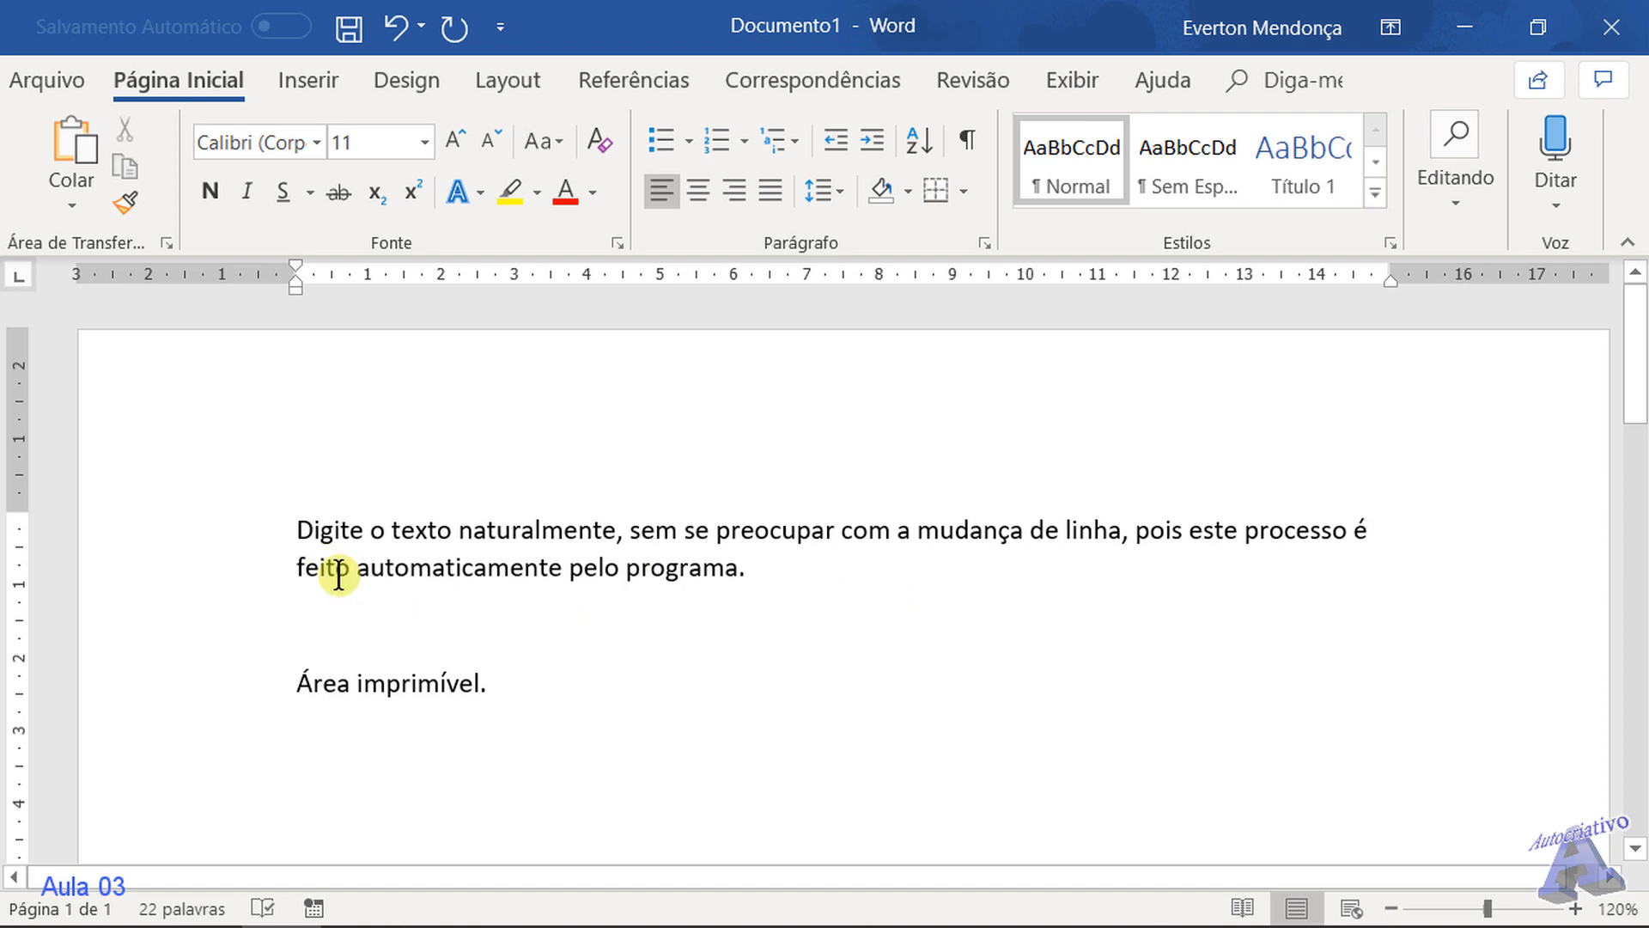
click(776, 567)
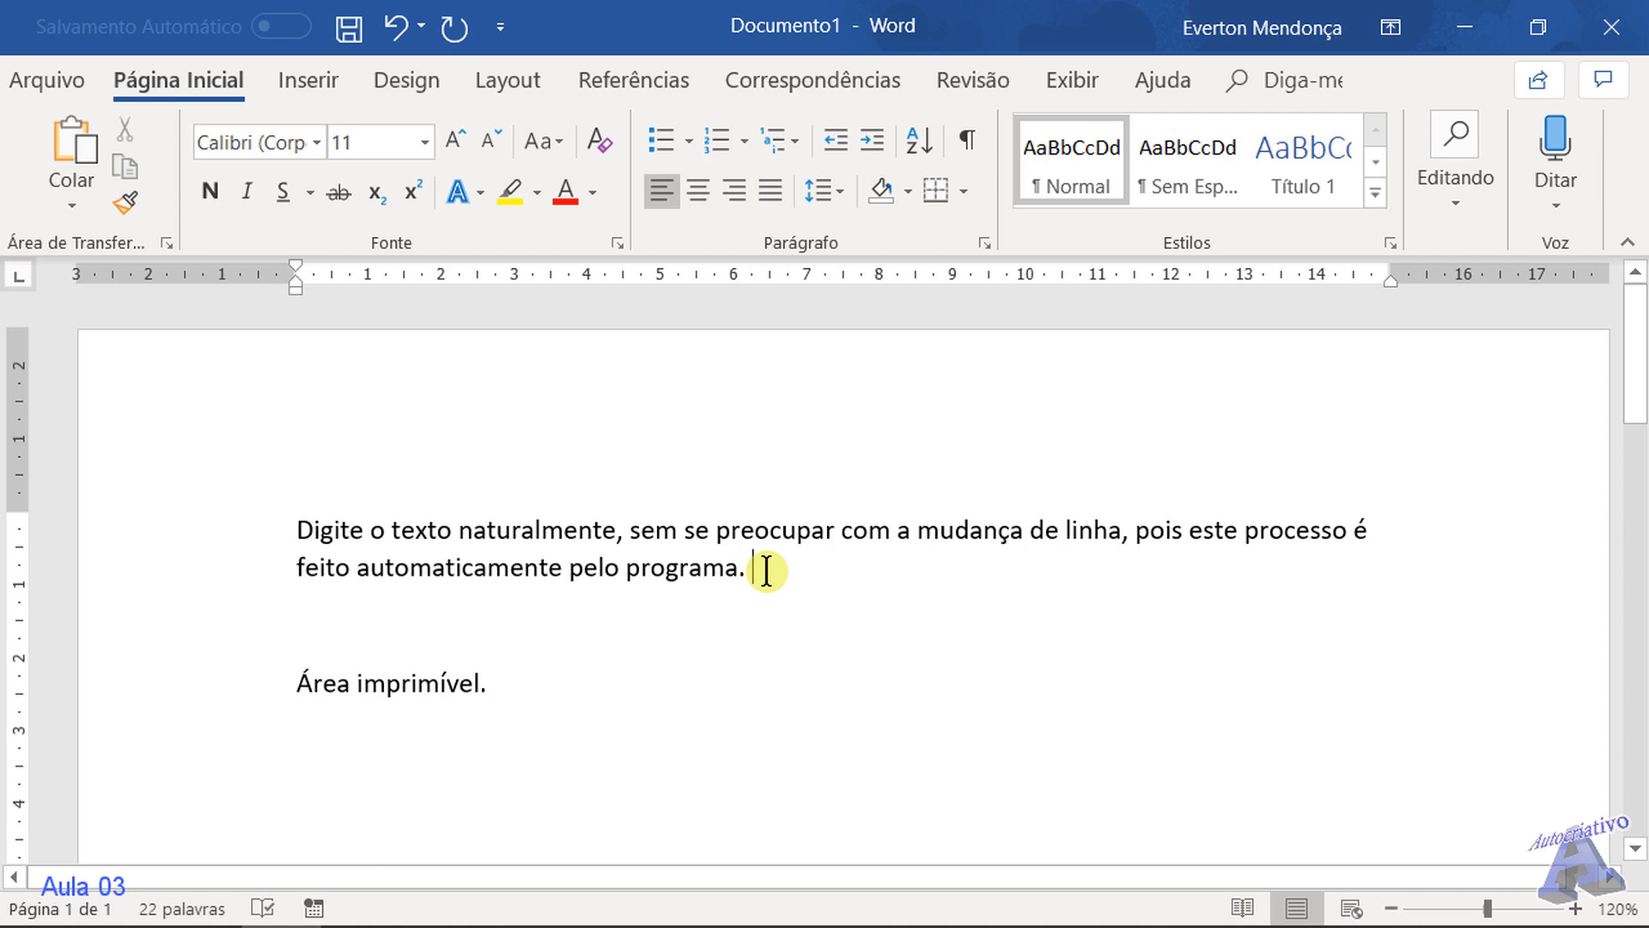
key(Return)
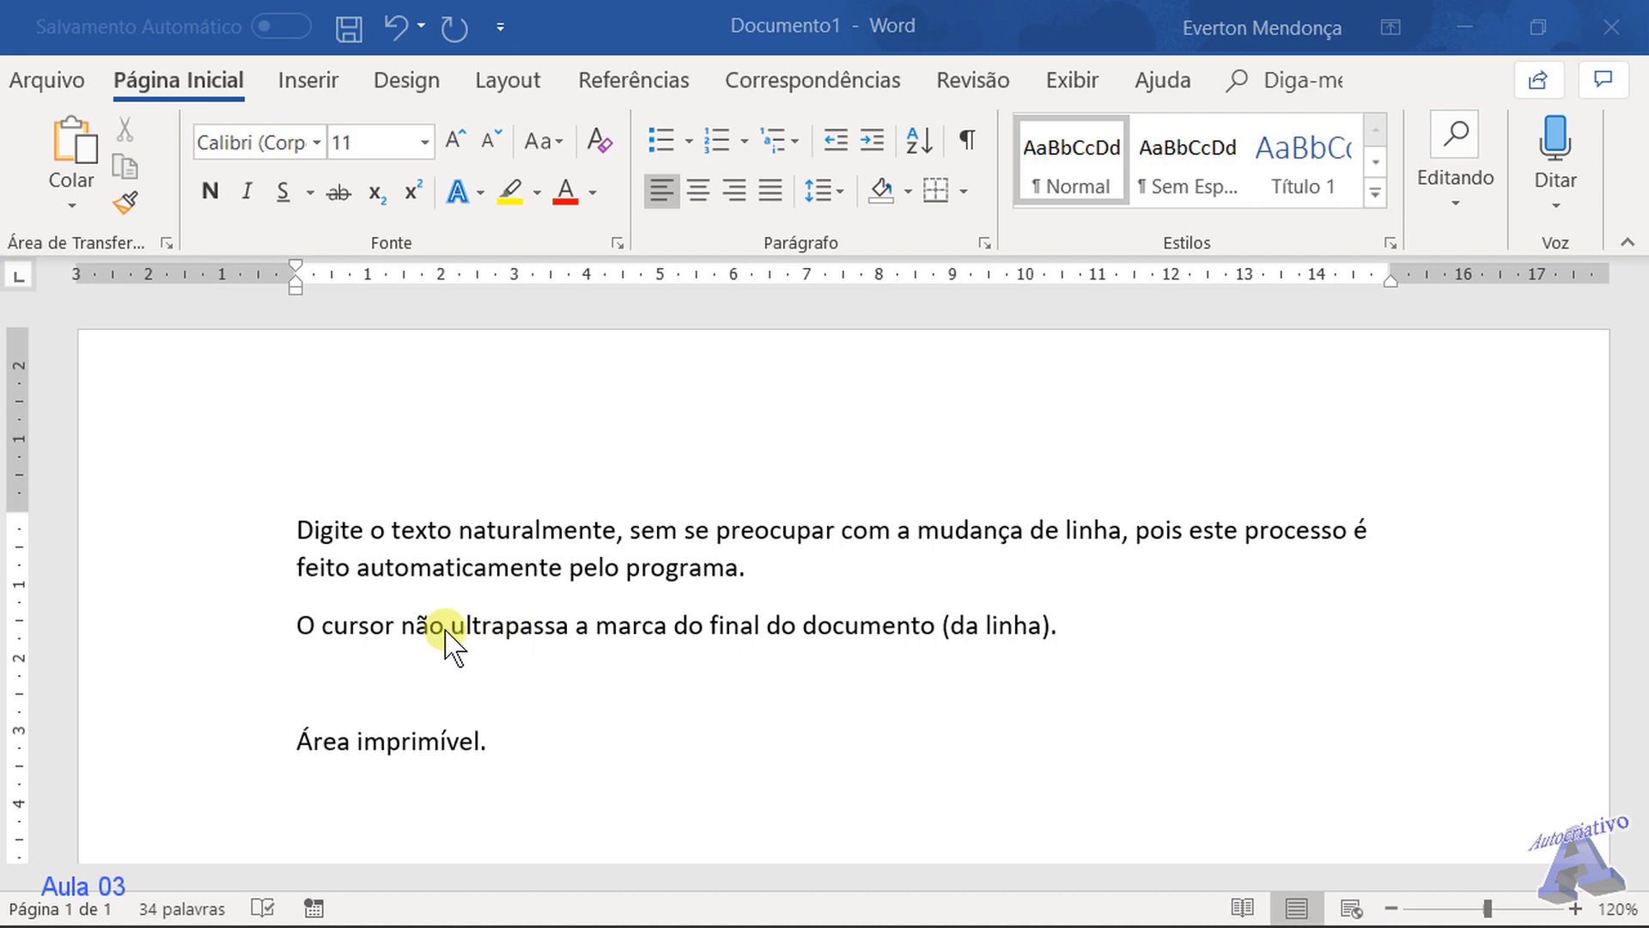
Add a paragraph reading "O cursor não ........" directly below the sentence ending in "(da linha)."
click(1079, 628)
key(Return)
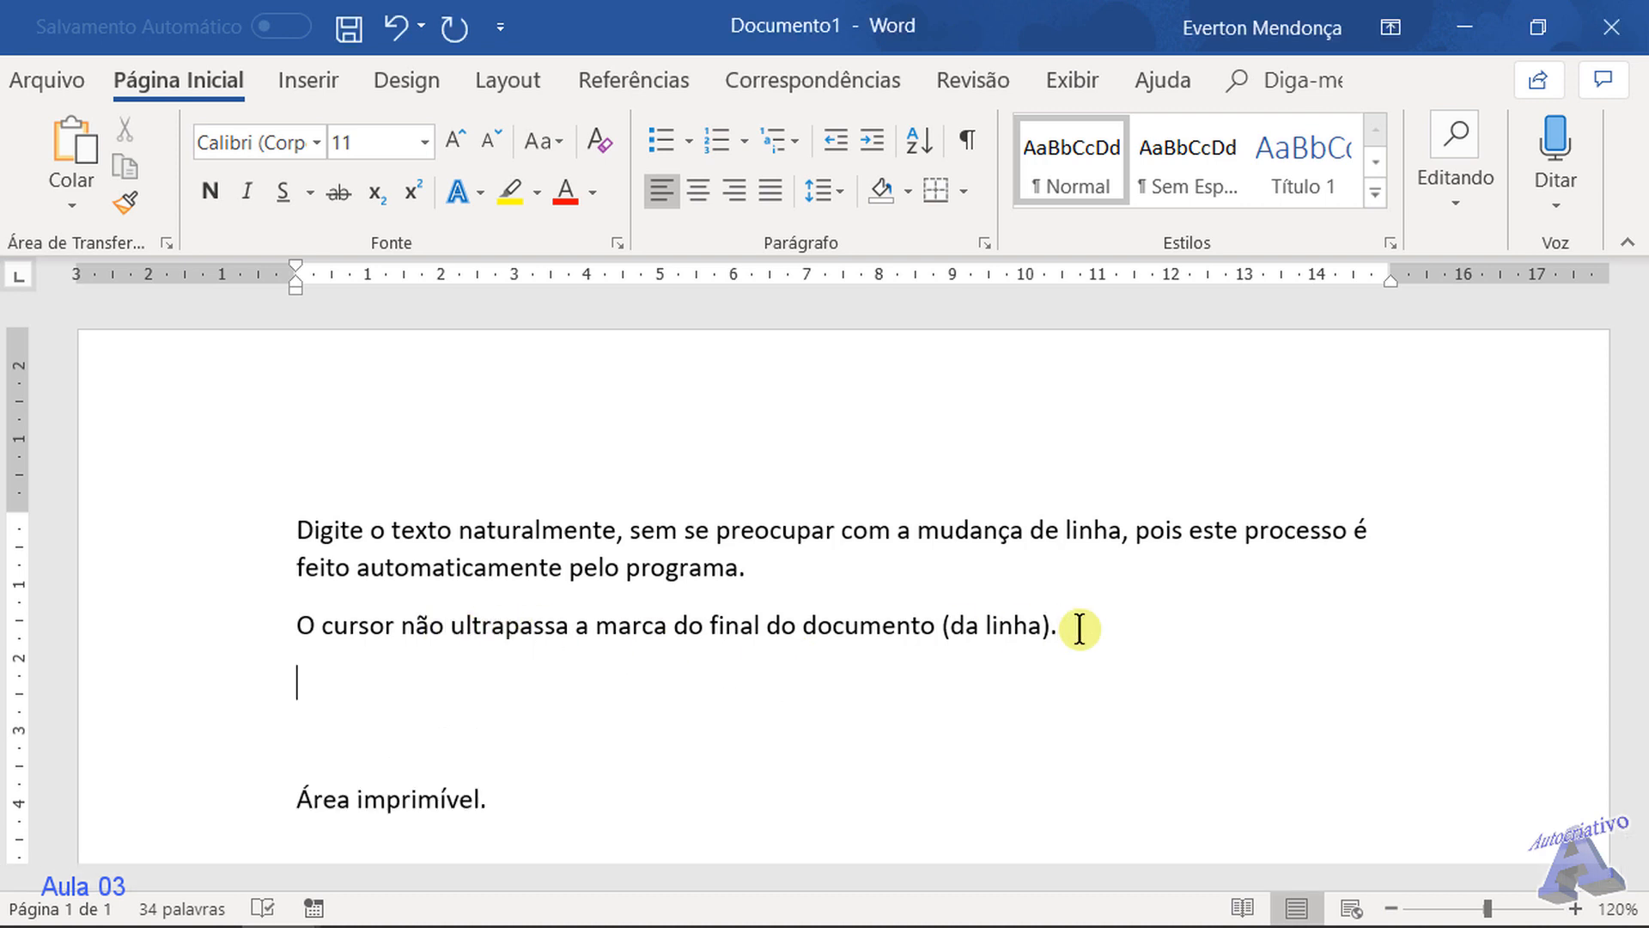
text(O cursos)
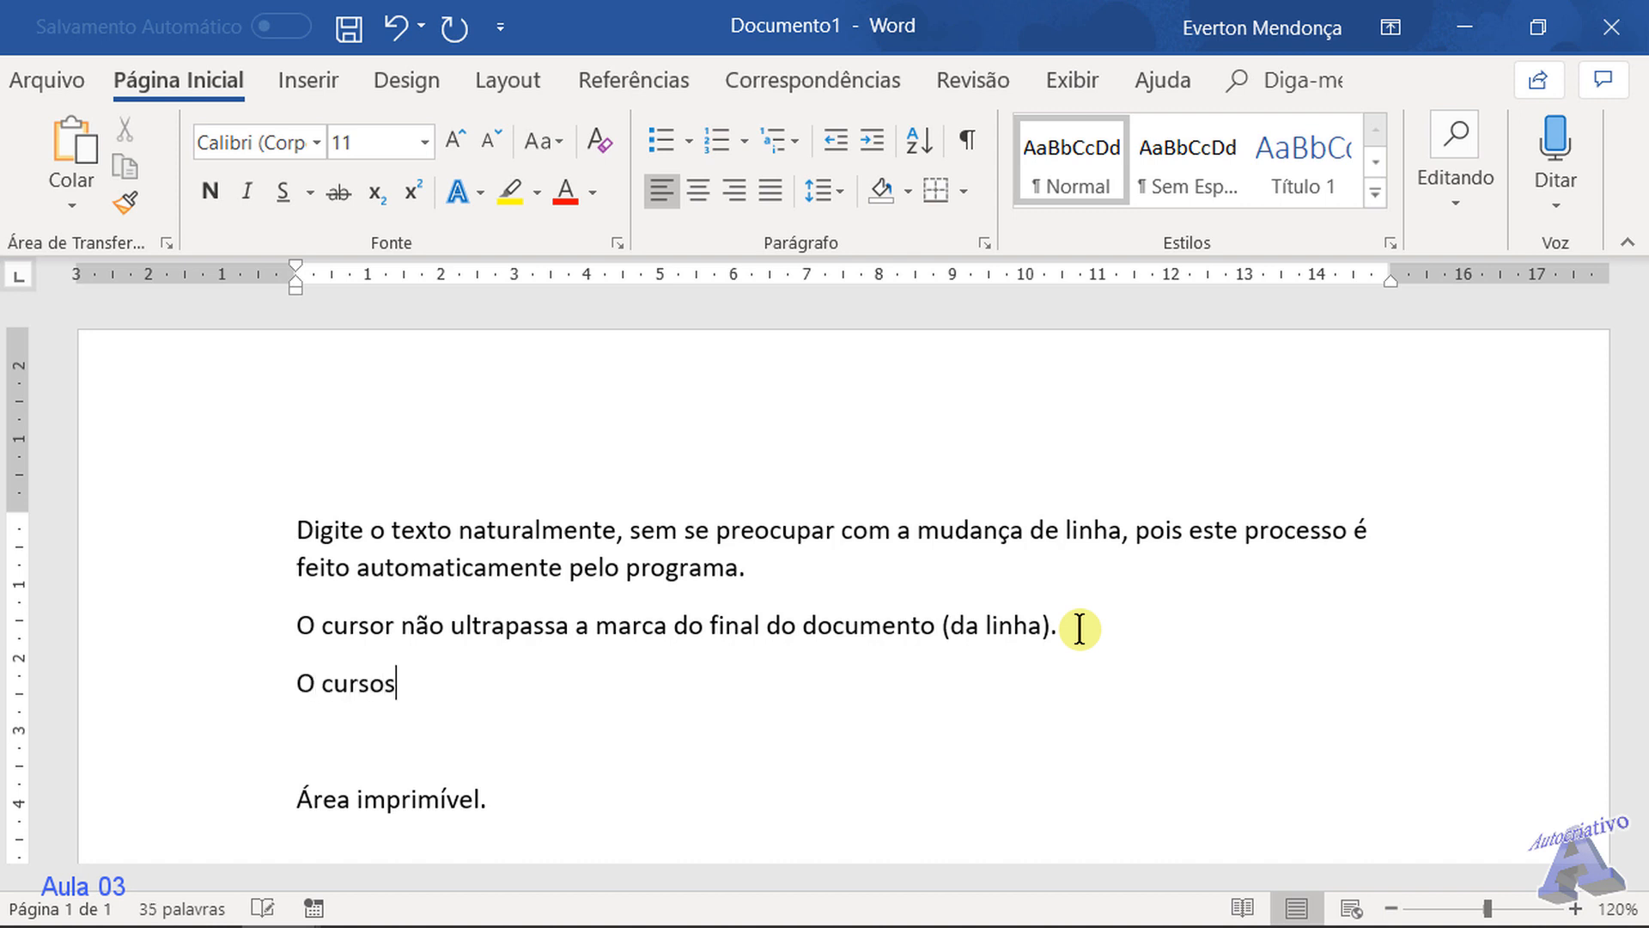
key(BackSpace)
text(r)
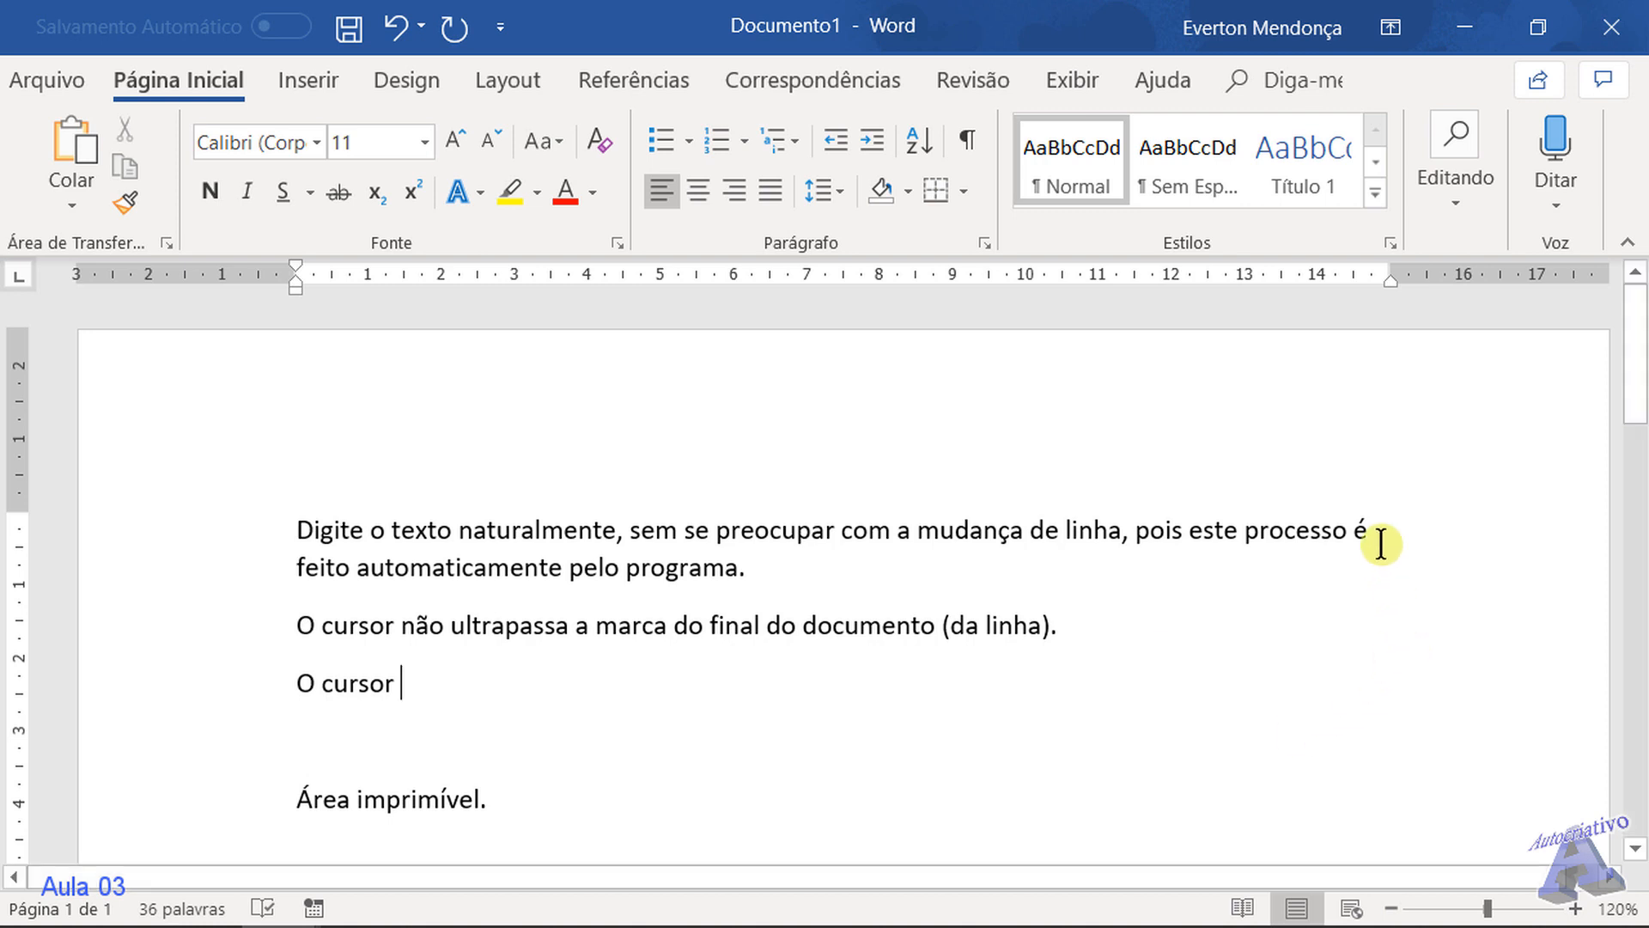
double_click(1354, 526)
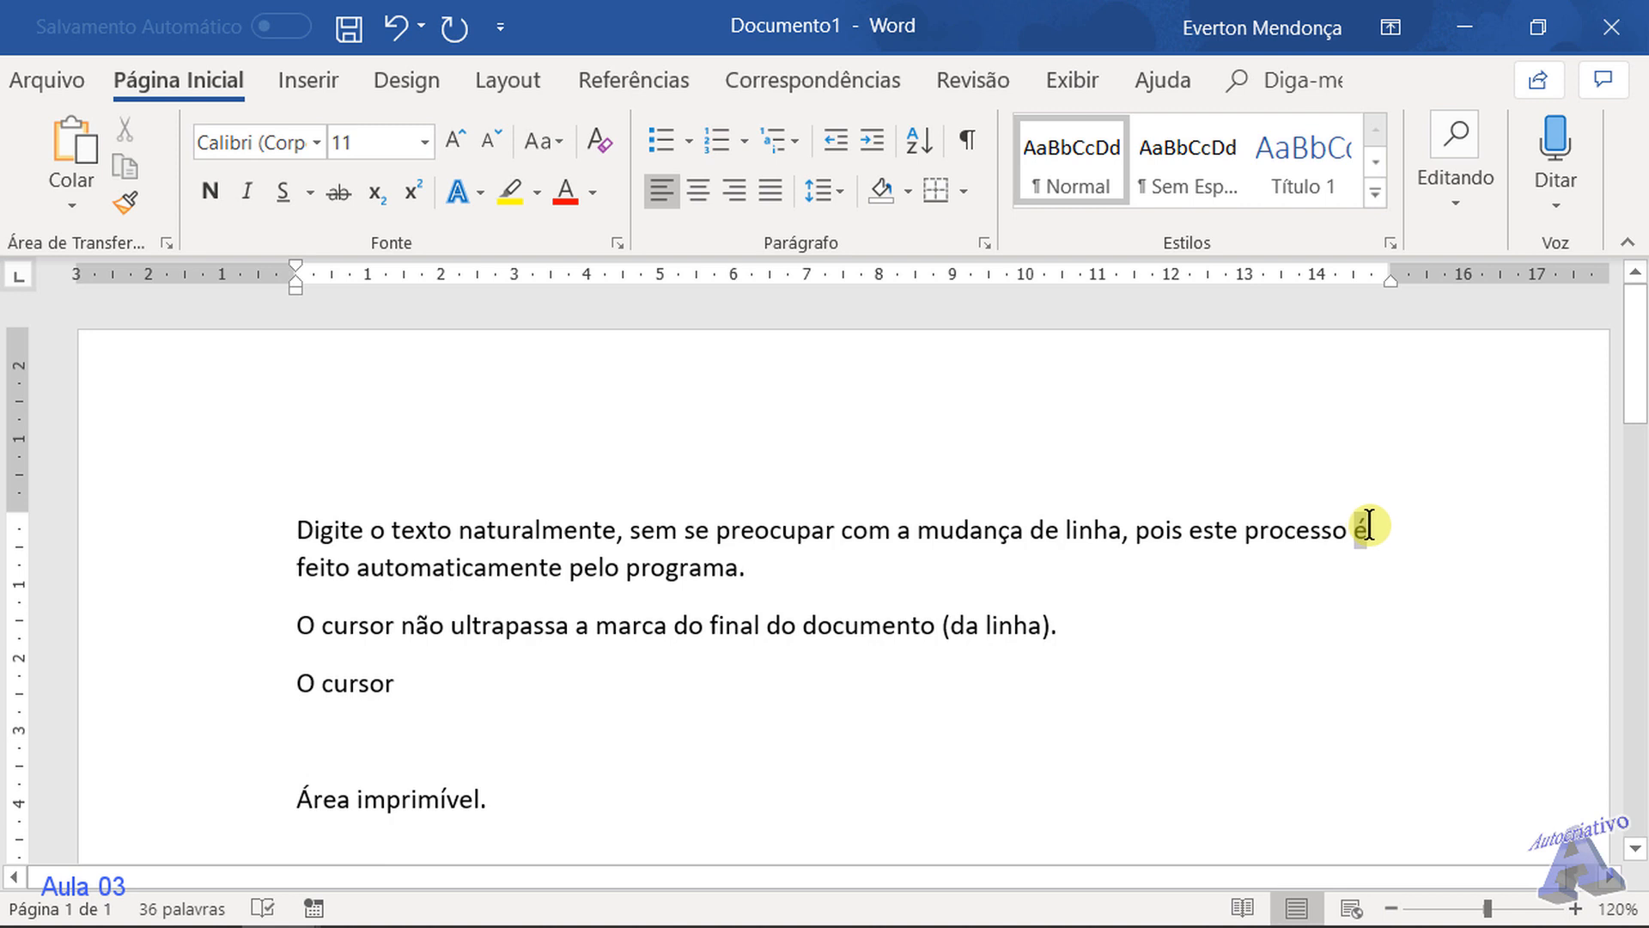
double_click(418, 620)
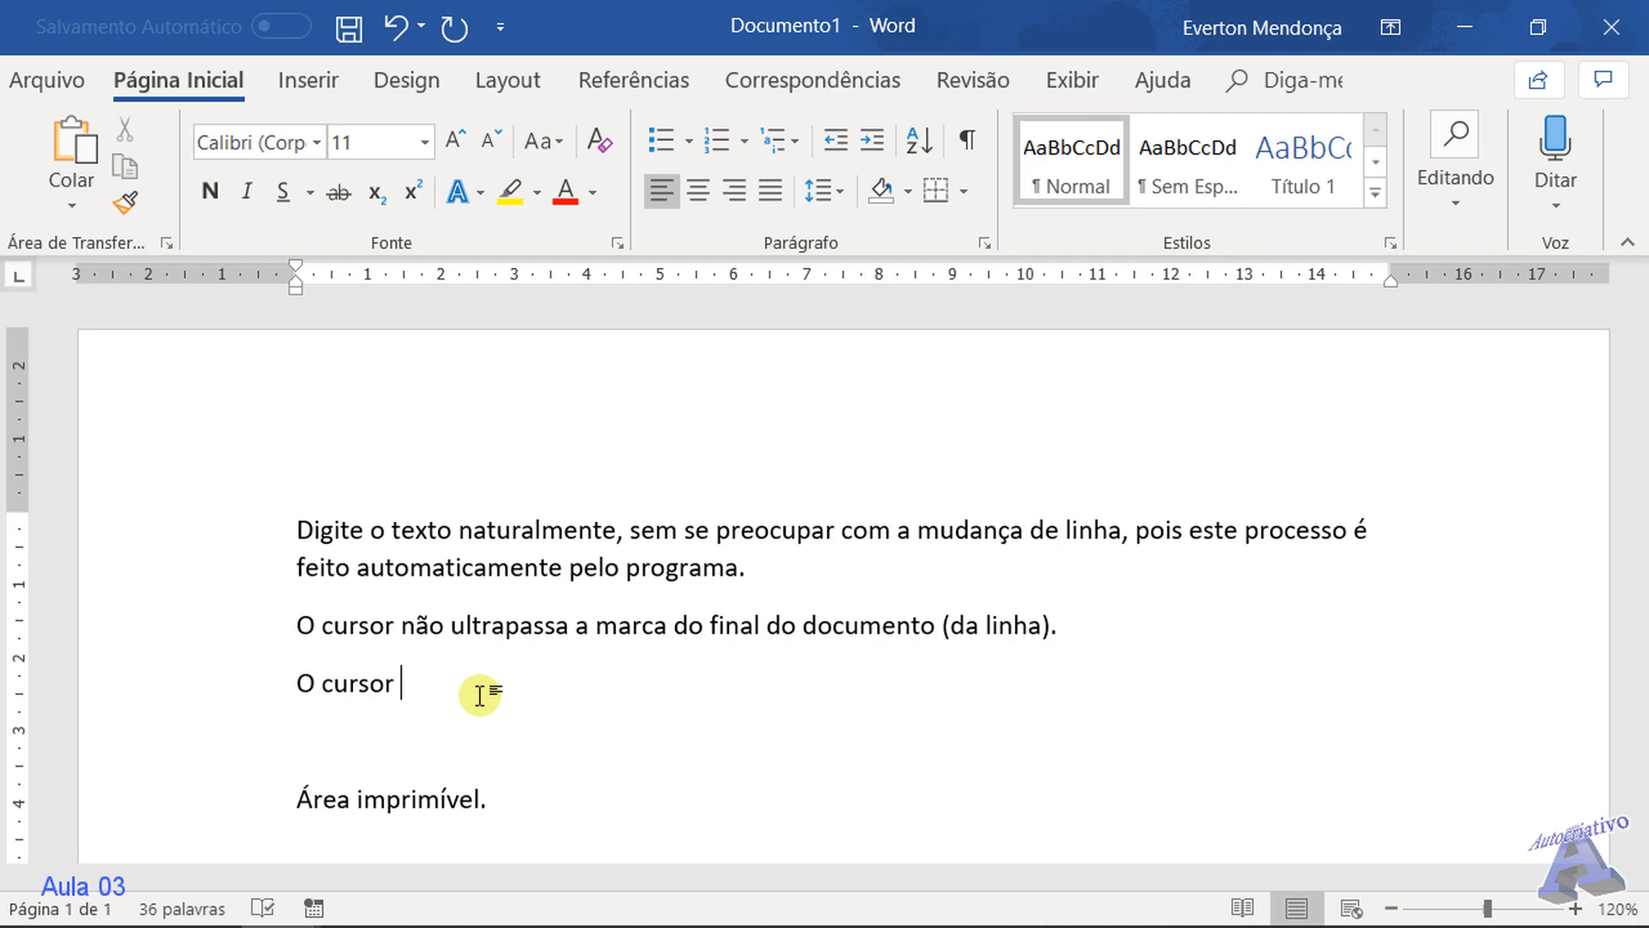
text(n)
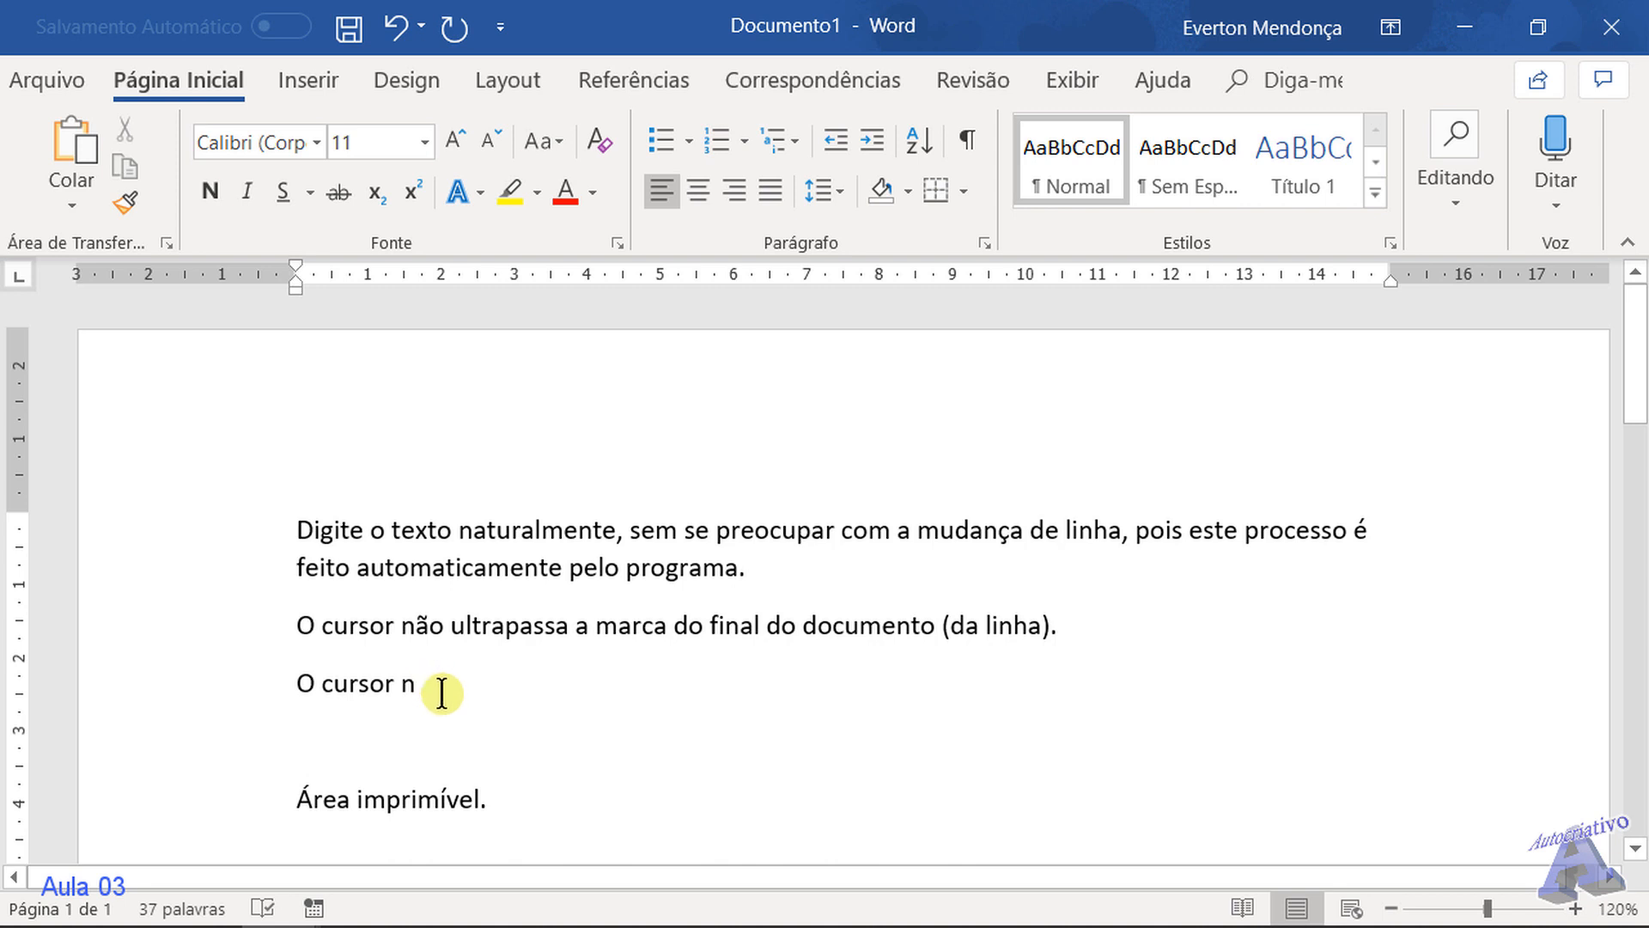
text(ã)
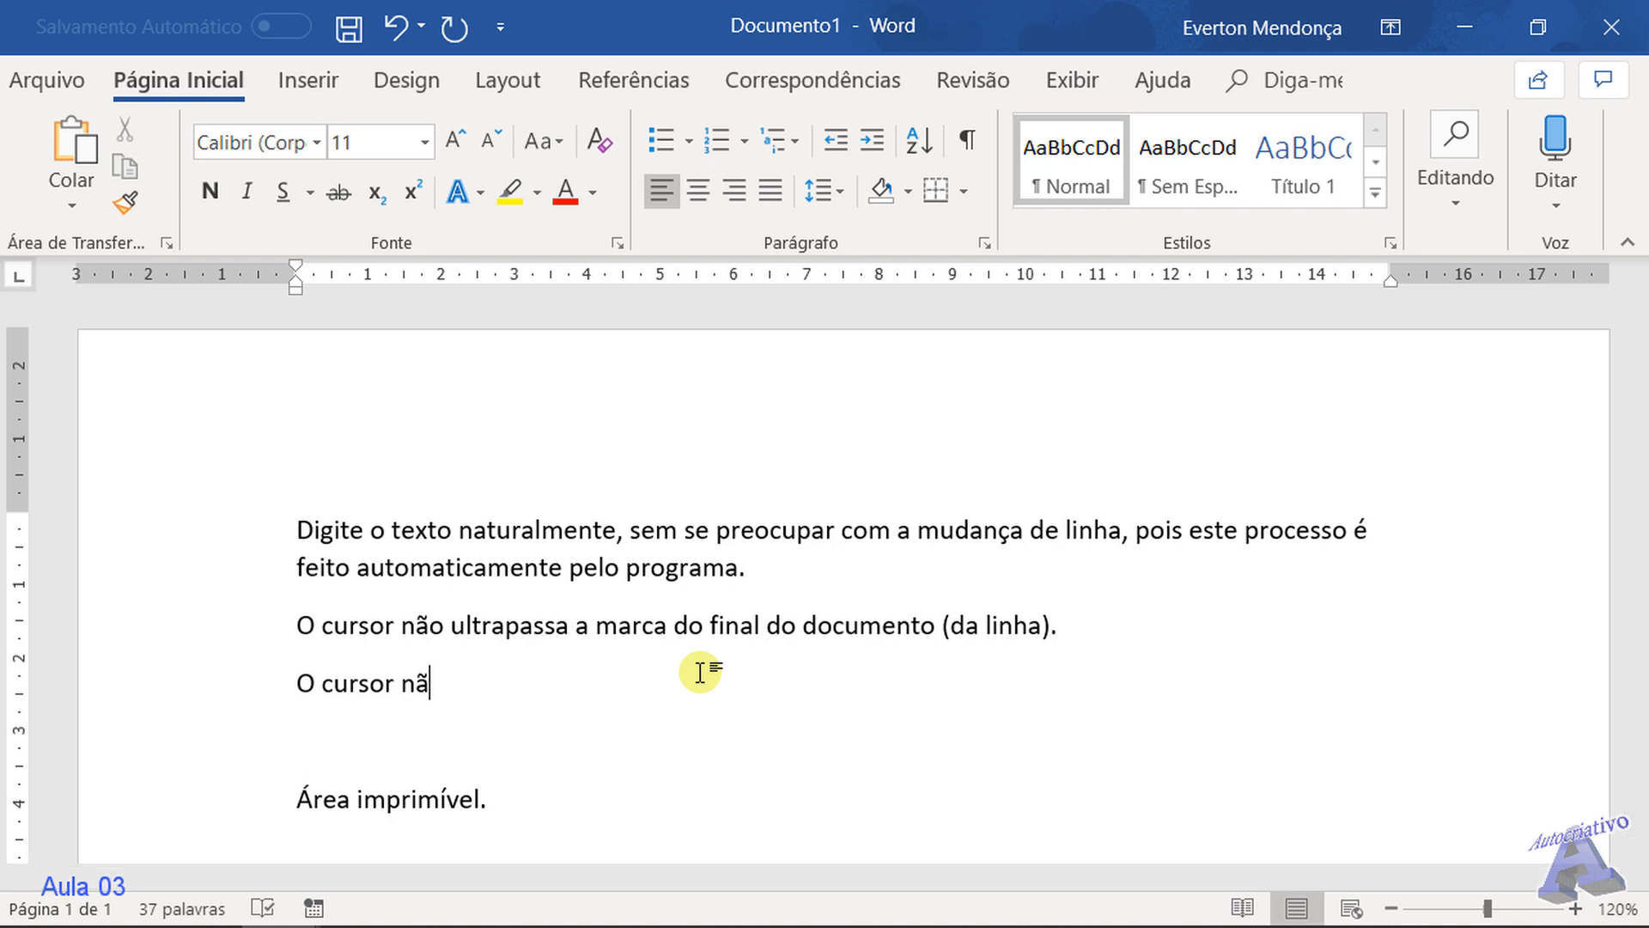
text(o ........)
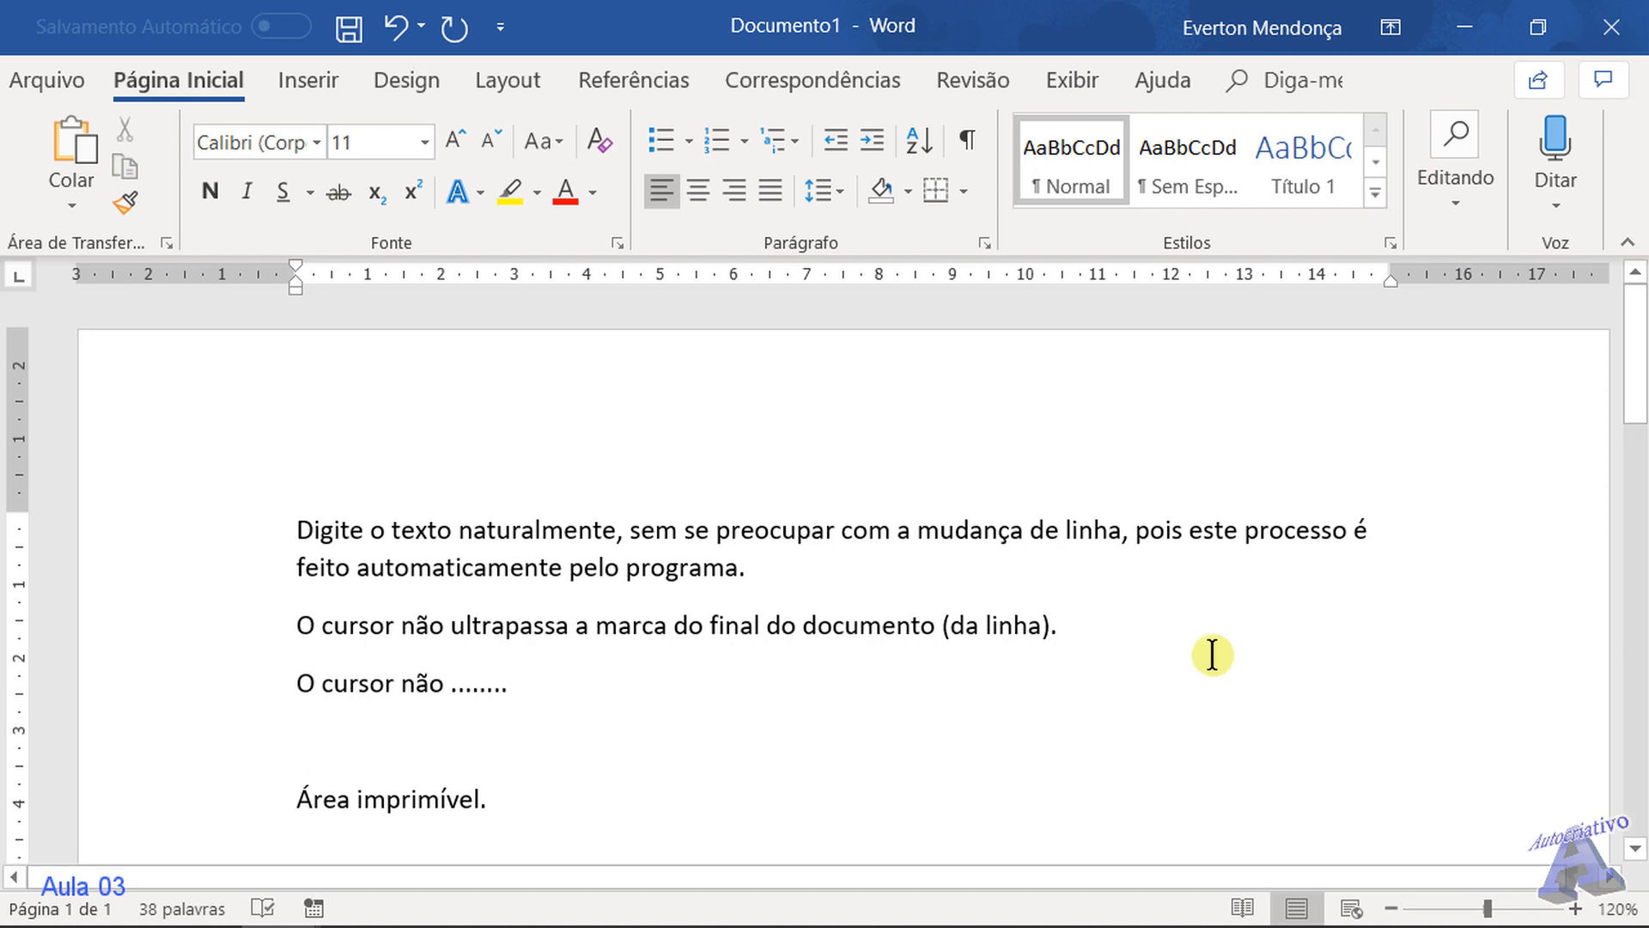
double_click(944, 634)
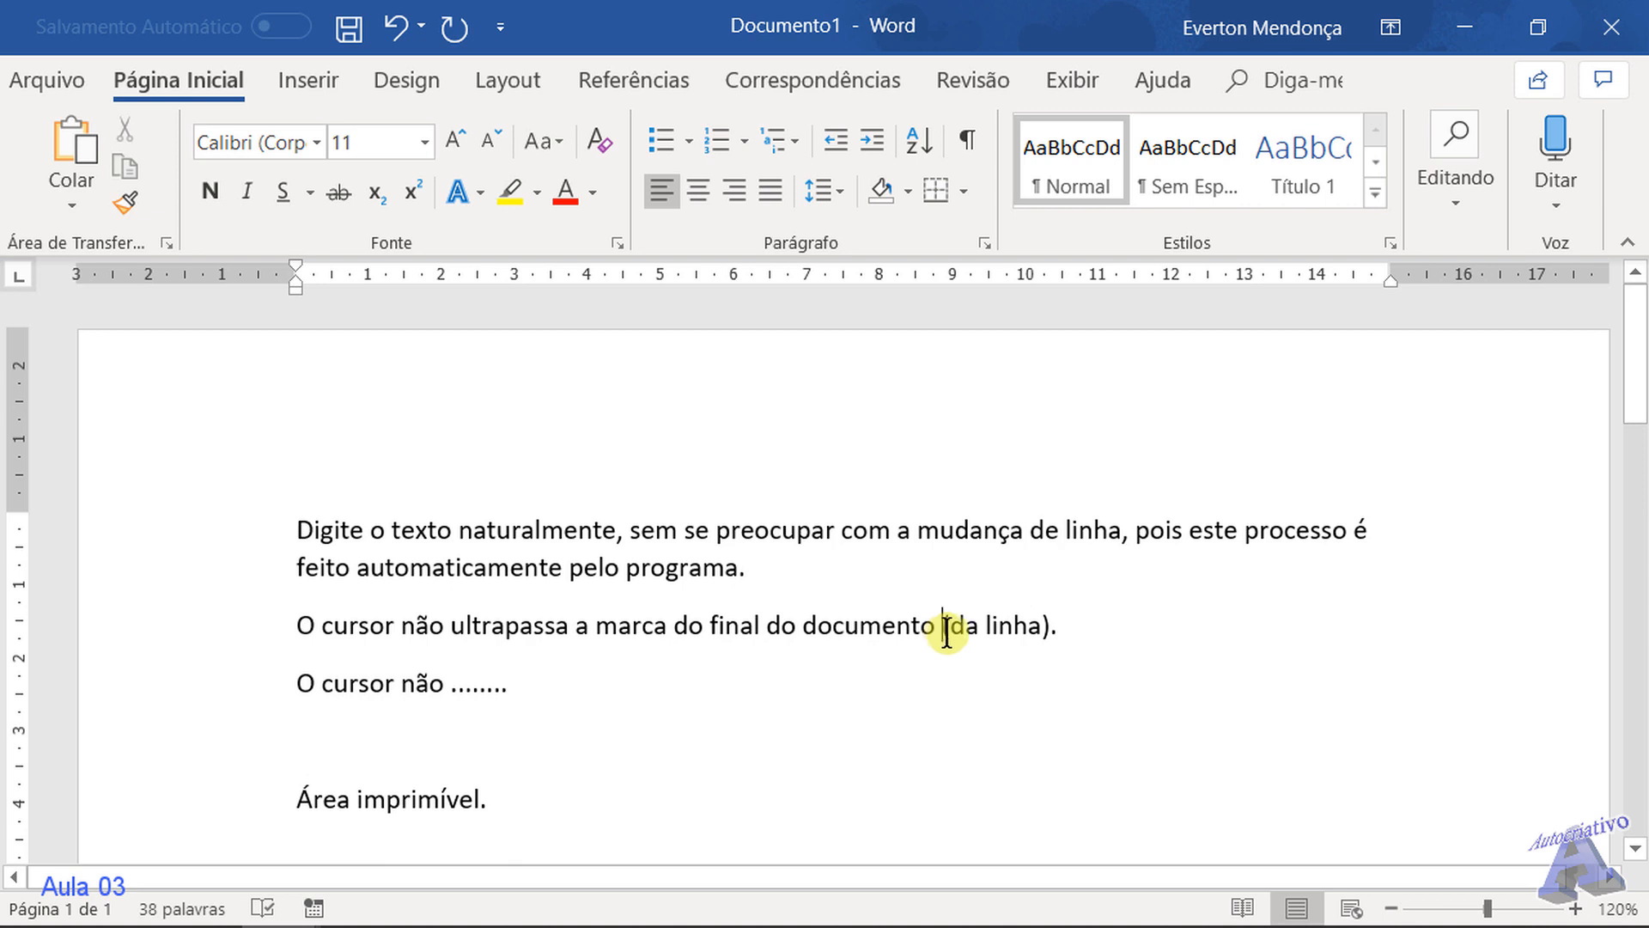
double_click(1043, 624)
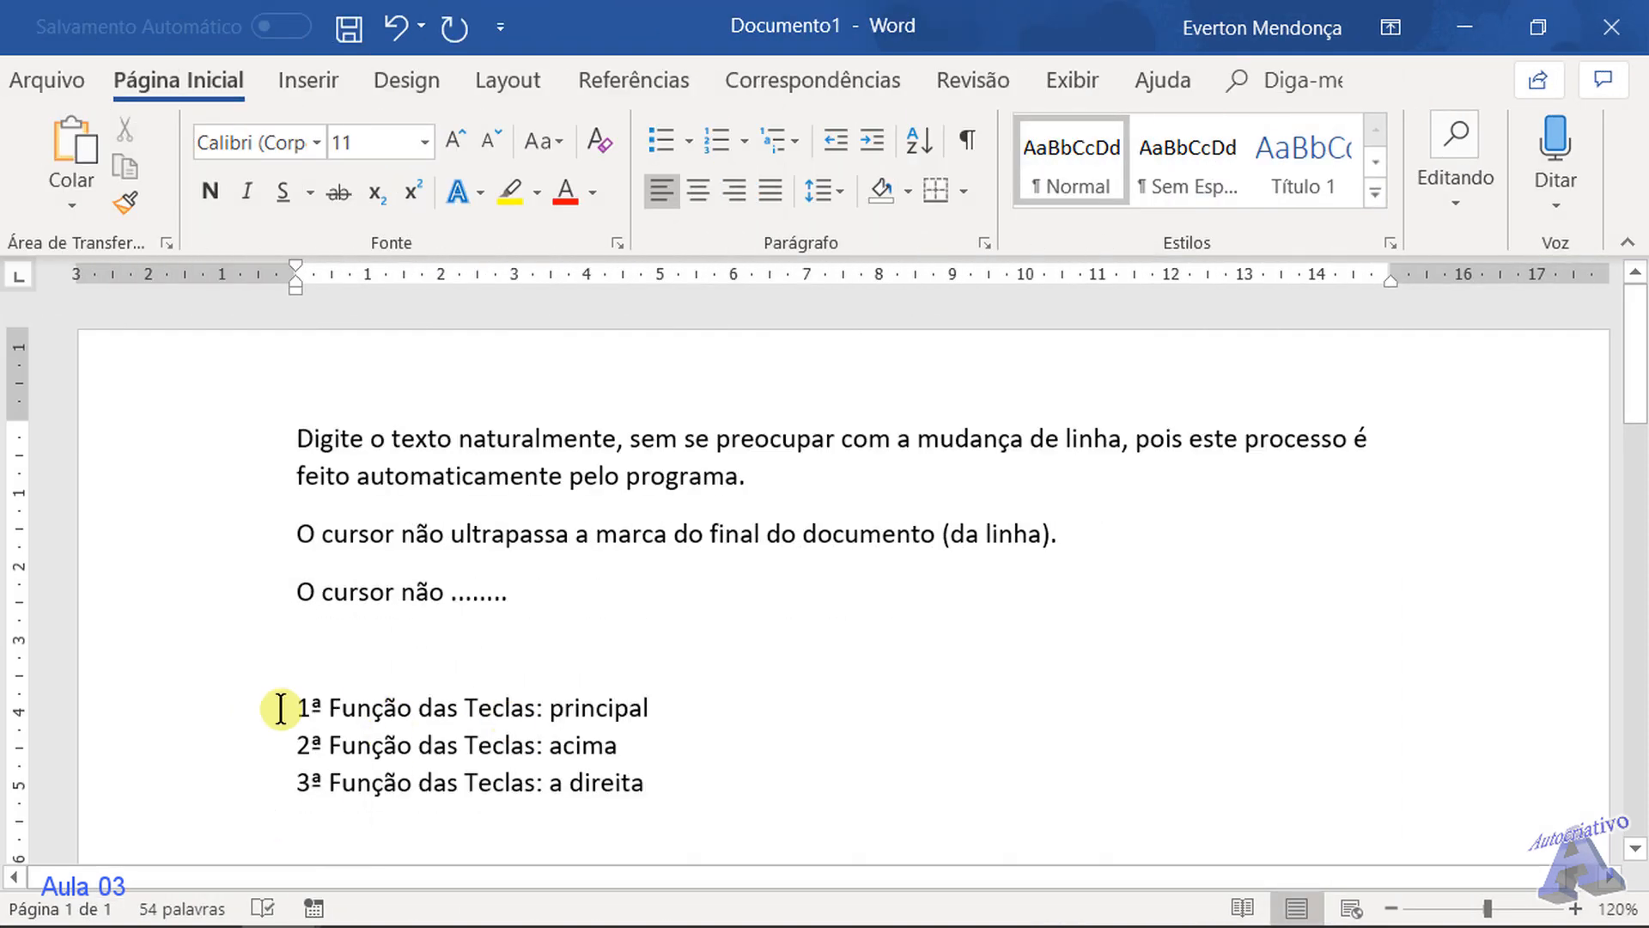
Format the three "Função das Teclas" lines in bold with red font colour
drag(281, 707, 676, 799)
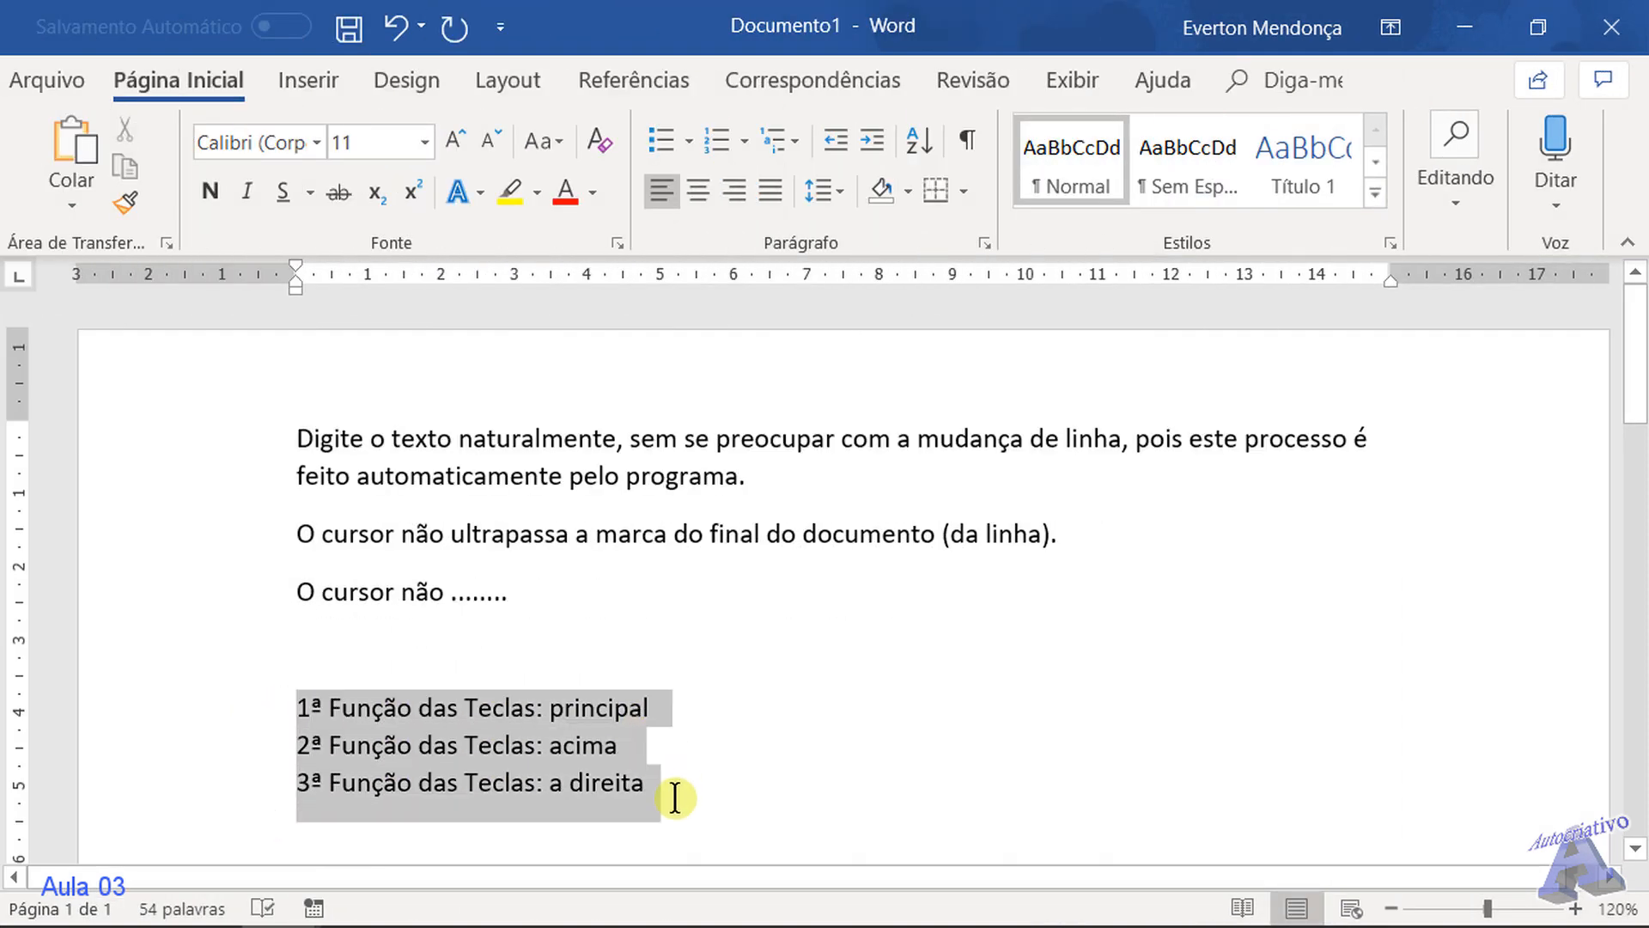
click(564, 192)
click(211, 191)
click(589, 621)
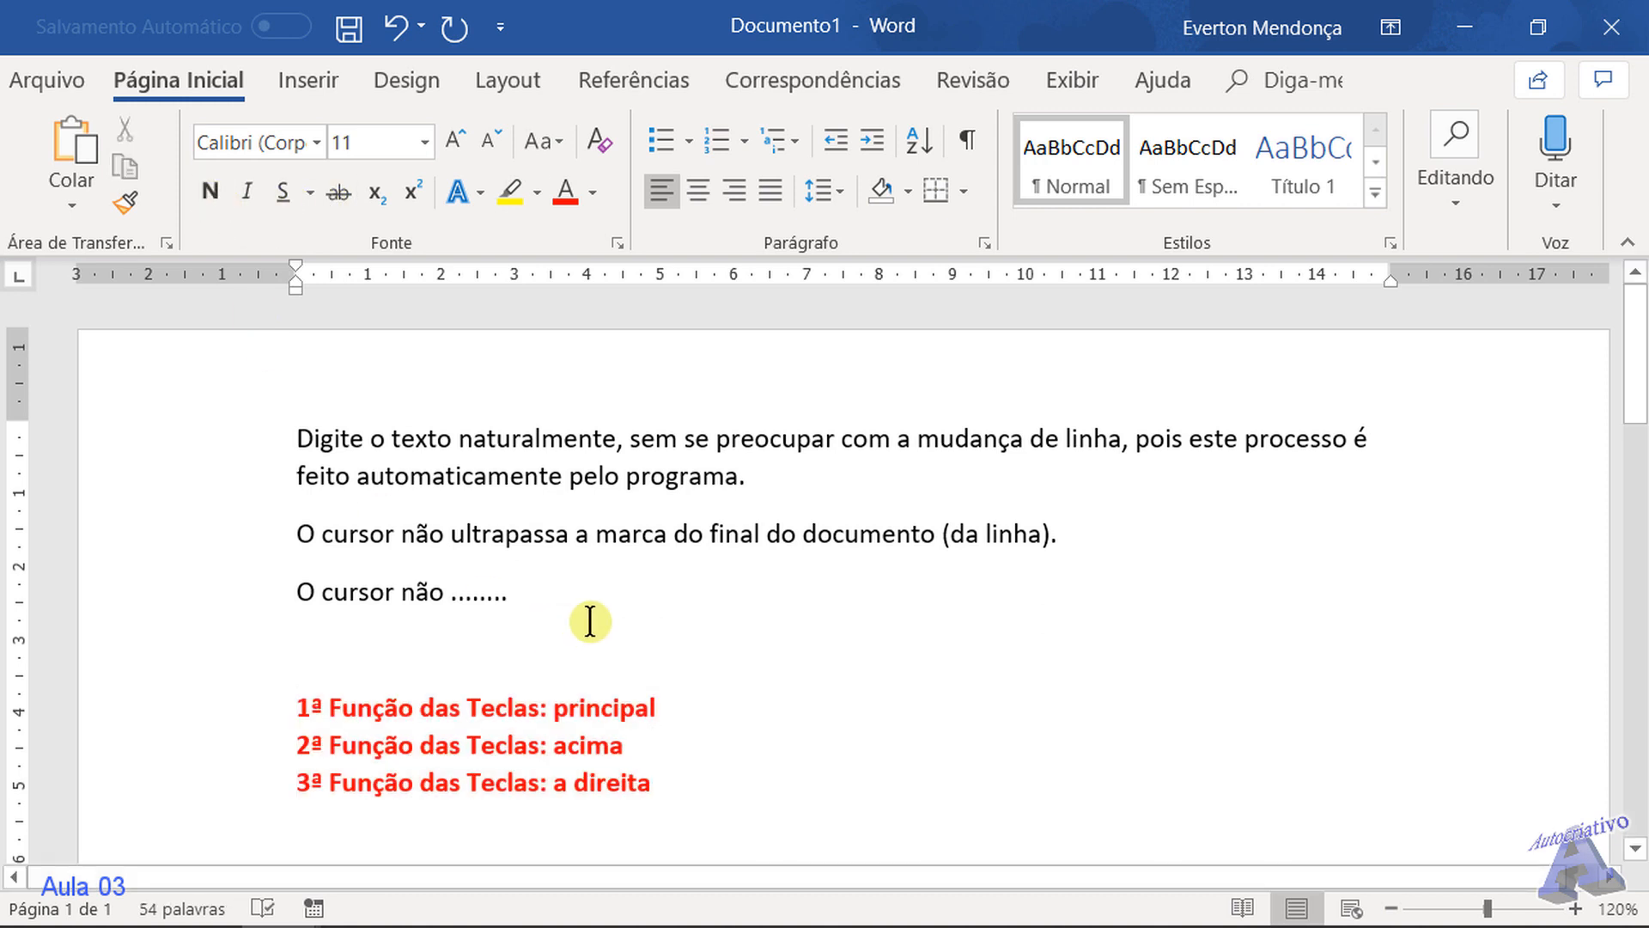
drag(296, 707, 679, 708)
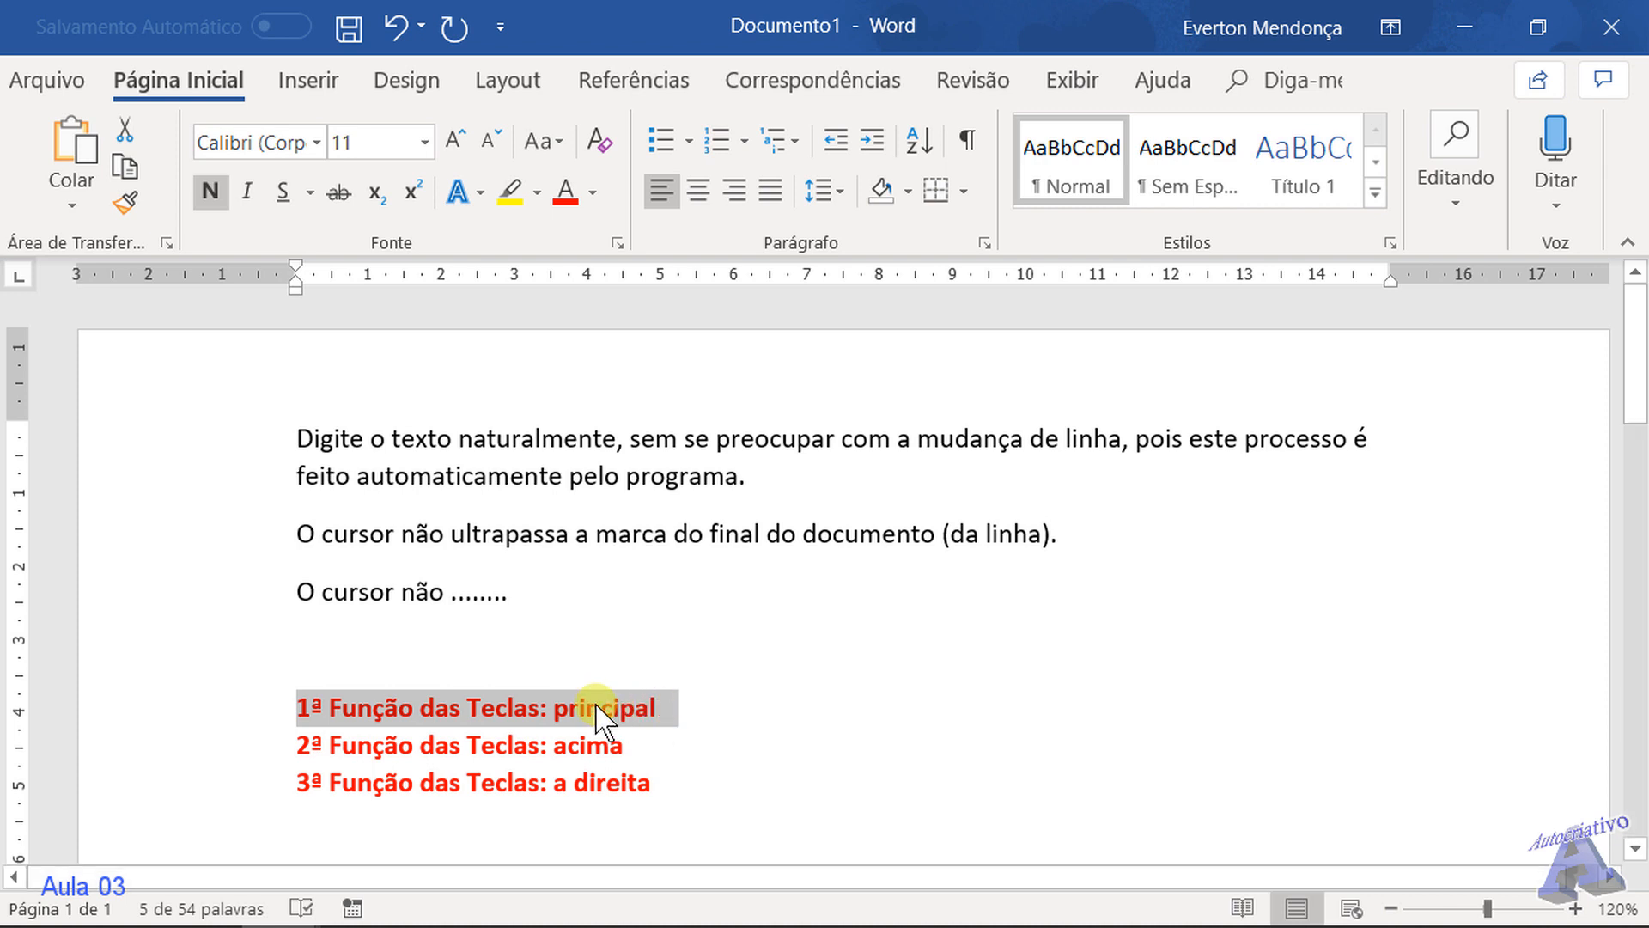
drag(294, 744, 620, 747)
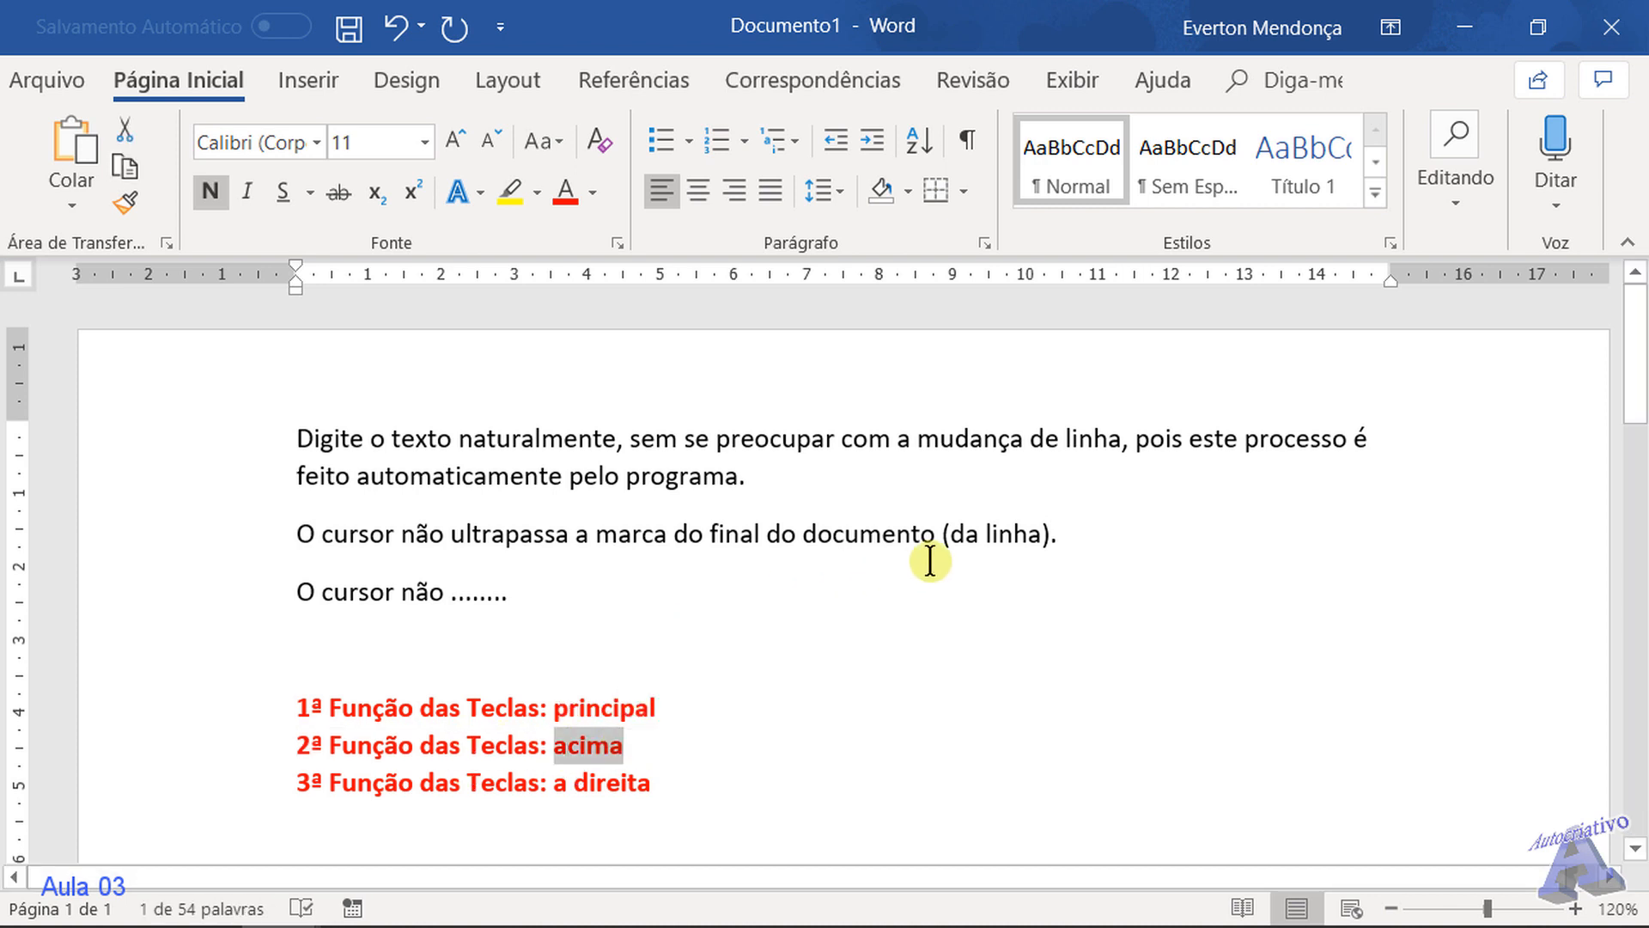
click(946, 540)
drag(936, 528, 985, 532)
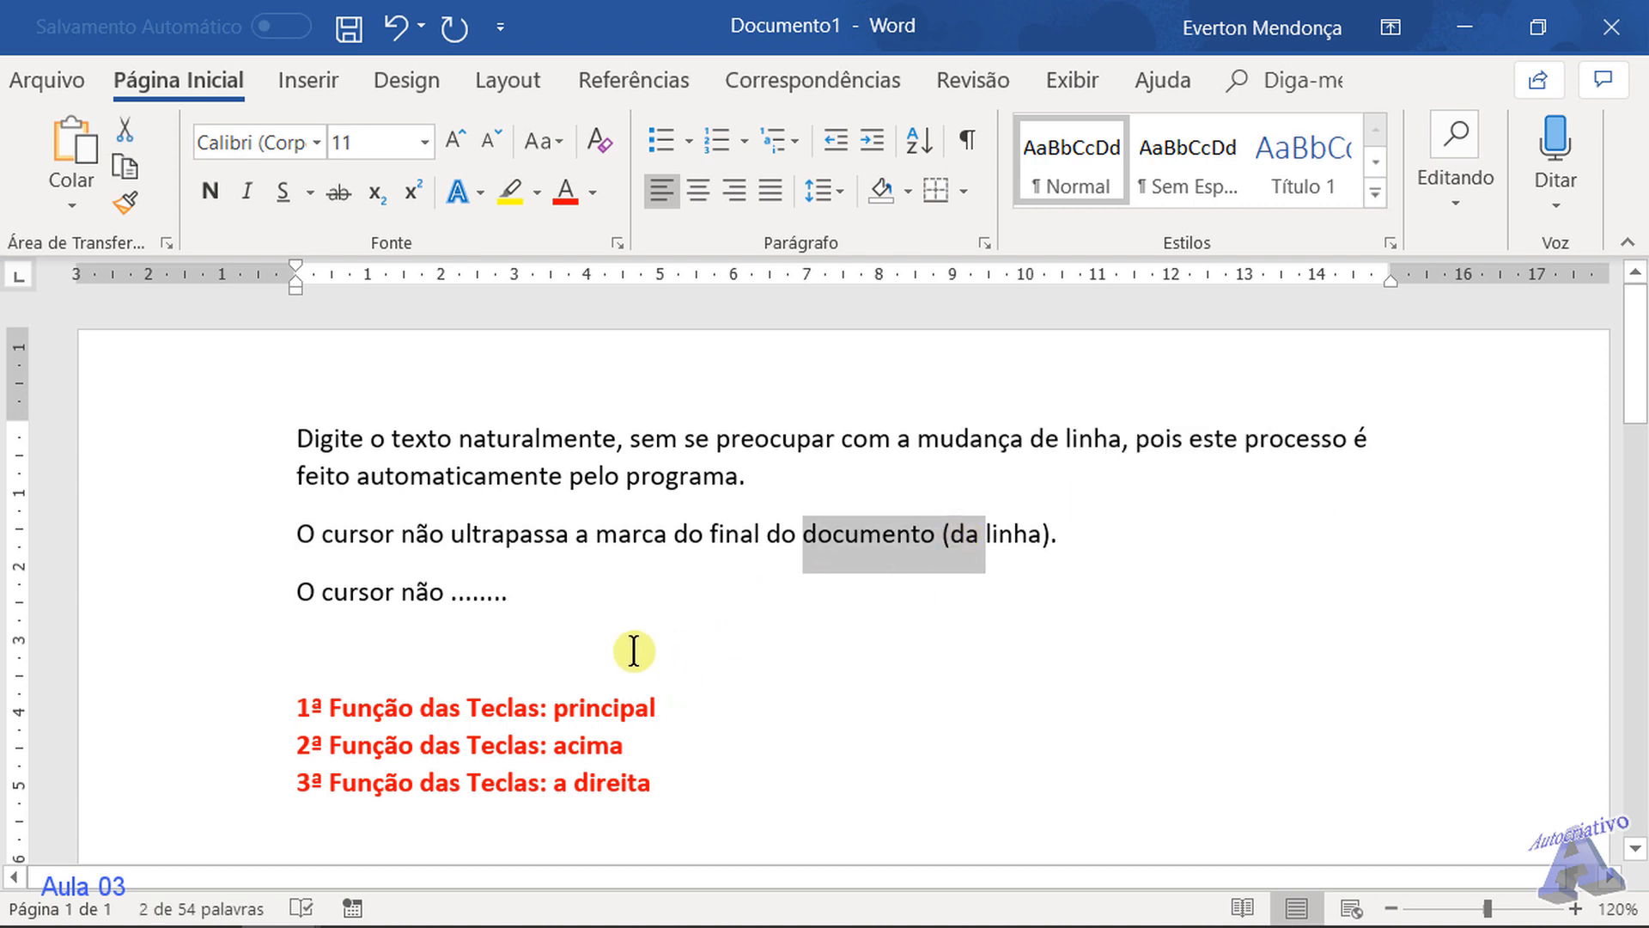
Append "SHIFT" after the dots in the paragraph "O cursor não ........", removing any extra dots typed after it
click(571, 588)
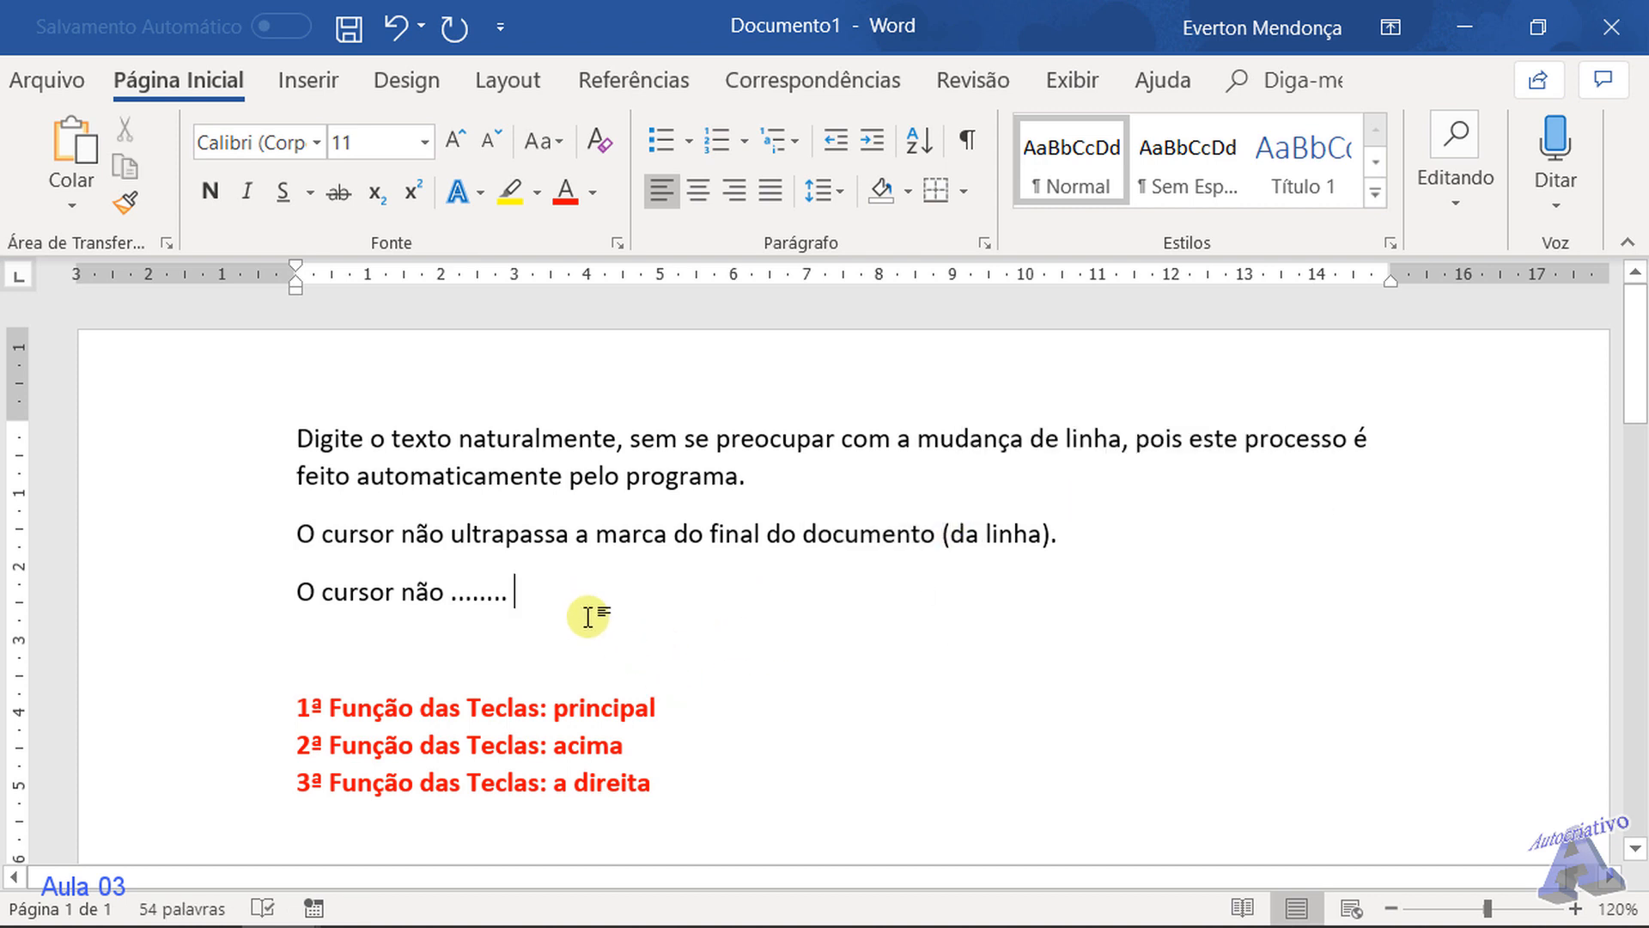
drag(296, 749, 618, 756)
click(573, 604)
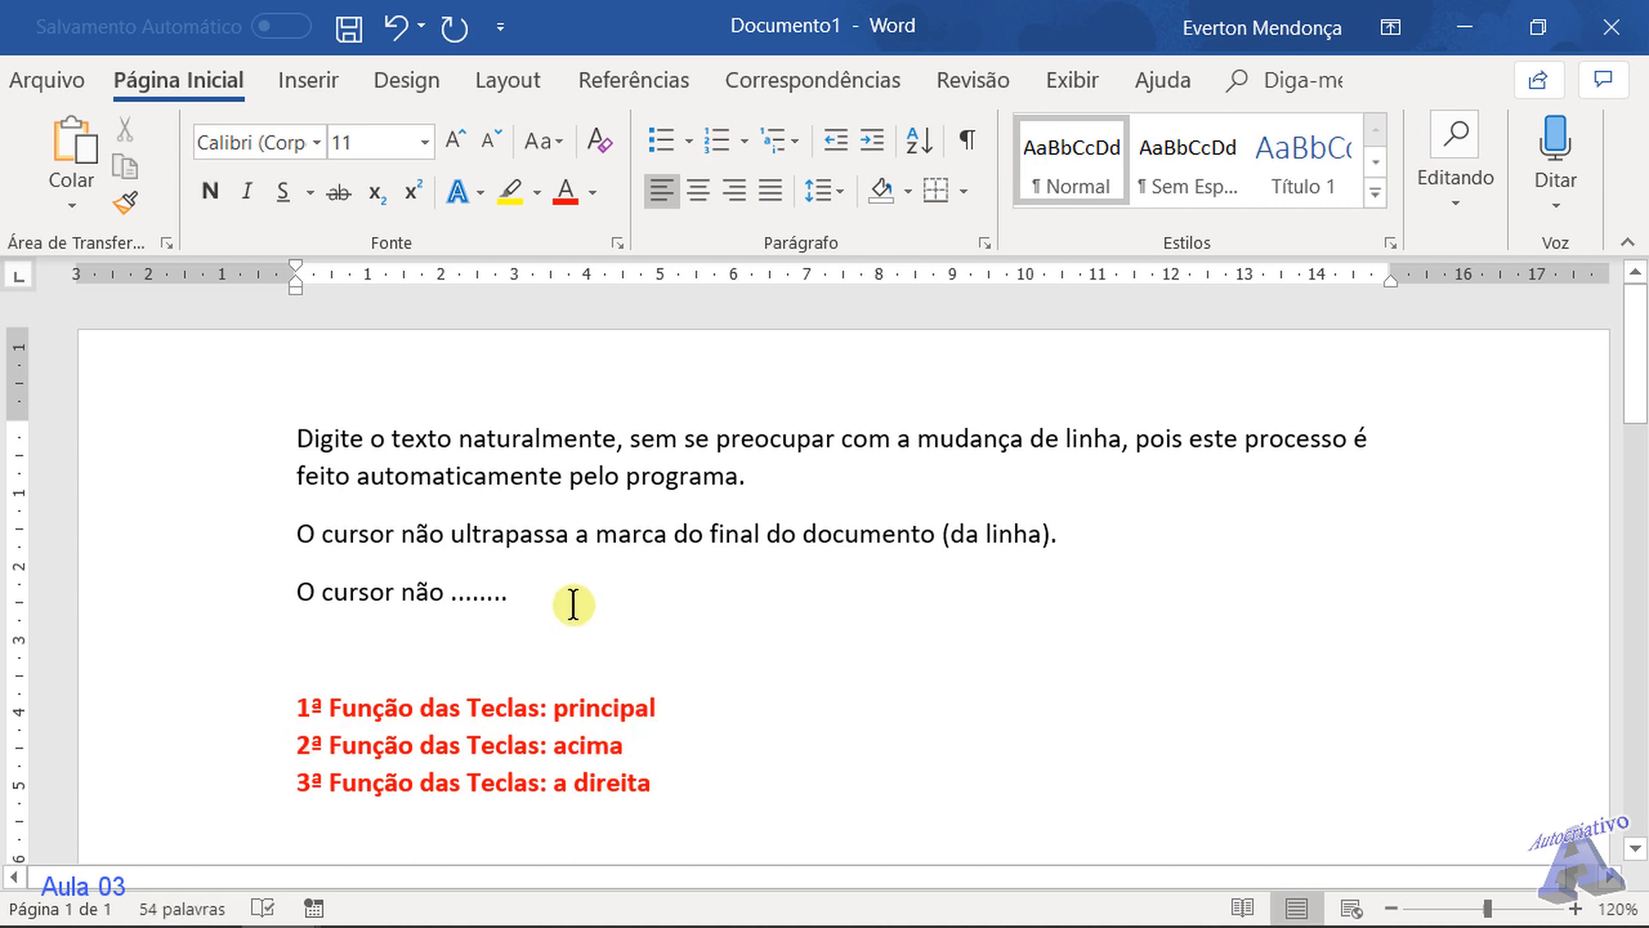
text(SHI)
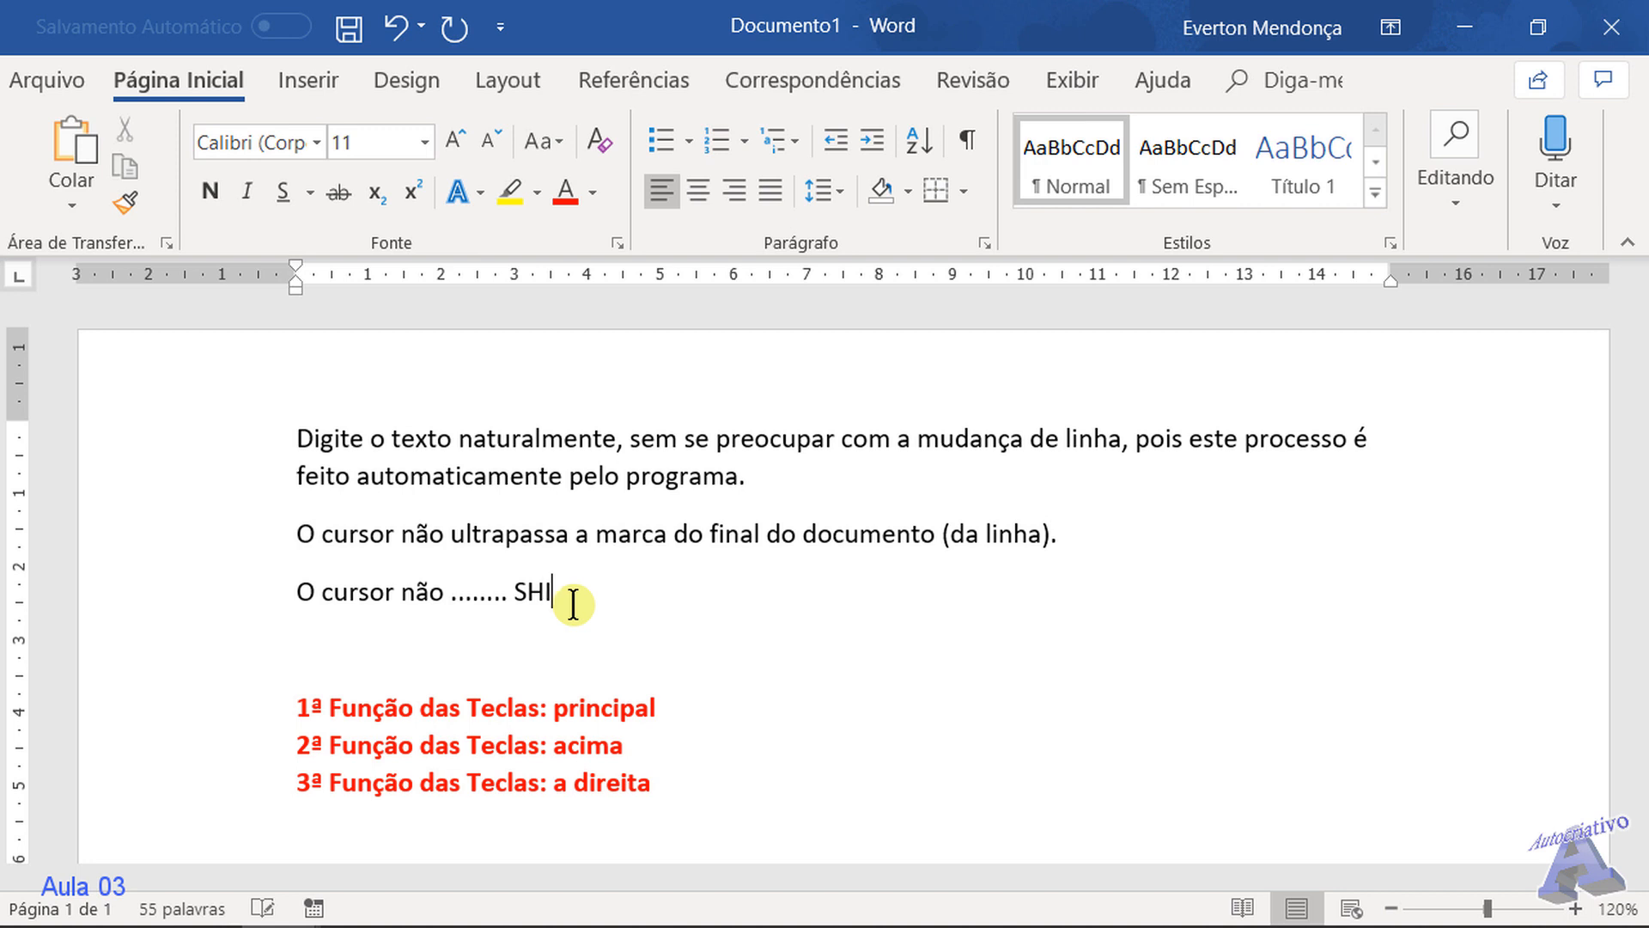
text(FT)
text(....)
key(BackSpace)
key(BackSpace)
key(BackSpace)
key(BackSpace)
Continue the paragraph after "SHIFT" with "+ tecla........", correcting the mistyped letters along the way
text(+ letr)
key(BackSpace)
key(BackSpace)
key(BackSpace)
key(BackSpace)
text(telcad)
key(BackSpace)
key(BackSpace)
key(BackSpace)
key(BackSpace)
text(clad)
key(BackSpace)
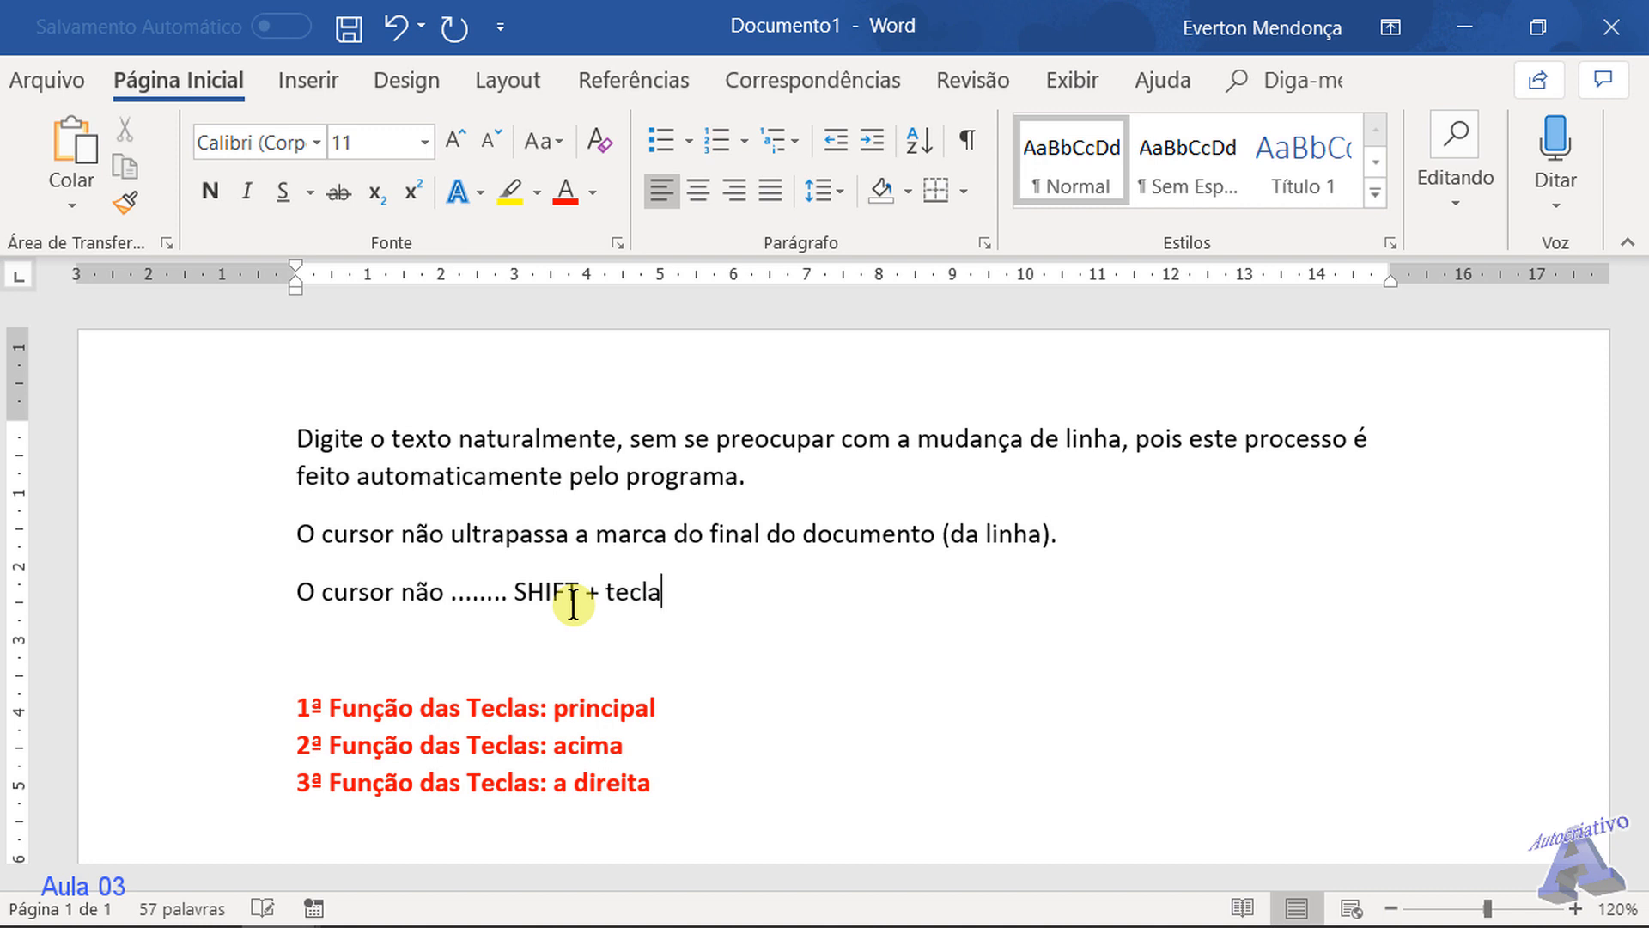
text(........)
Finish the "SHIFT + tecla........" paragraph with "(da linha).", matching the ending of the sentence above it
drag(945, 533, 1042, 536)
click(774, 596)
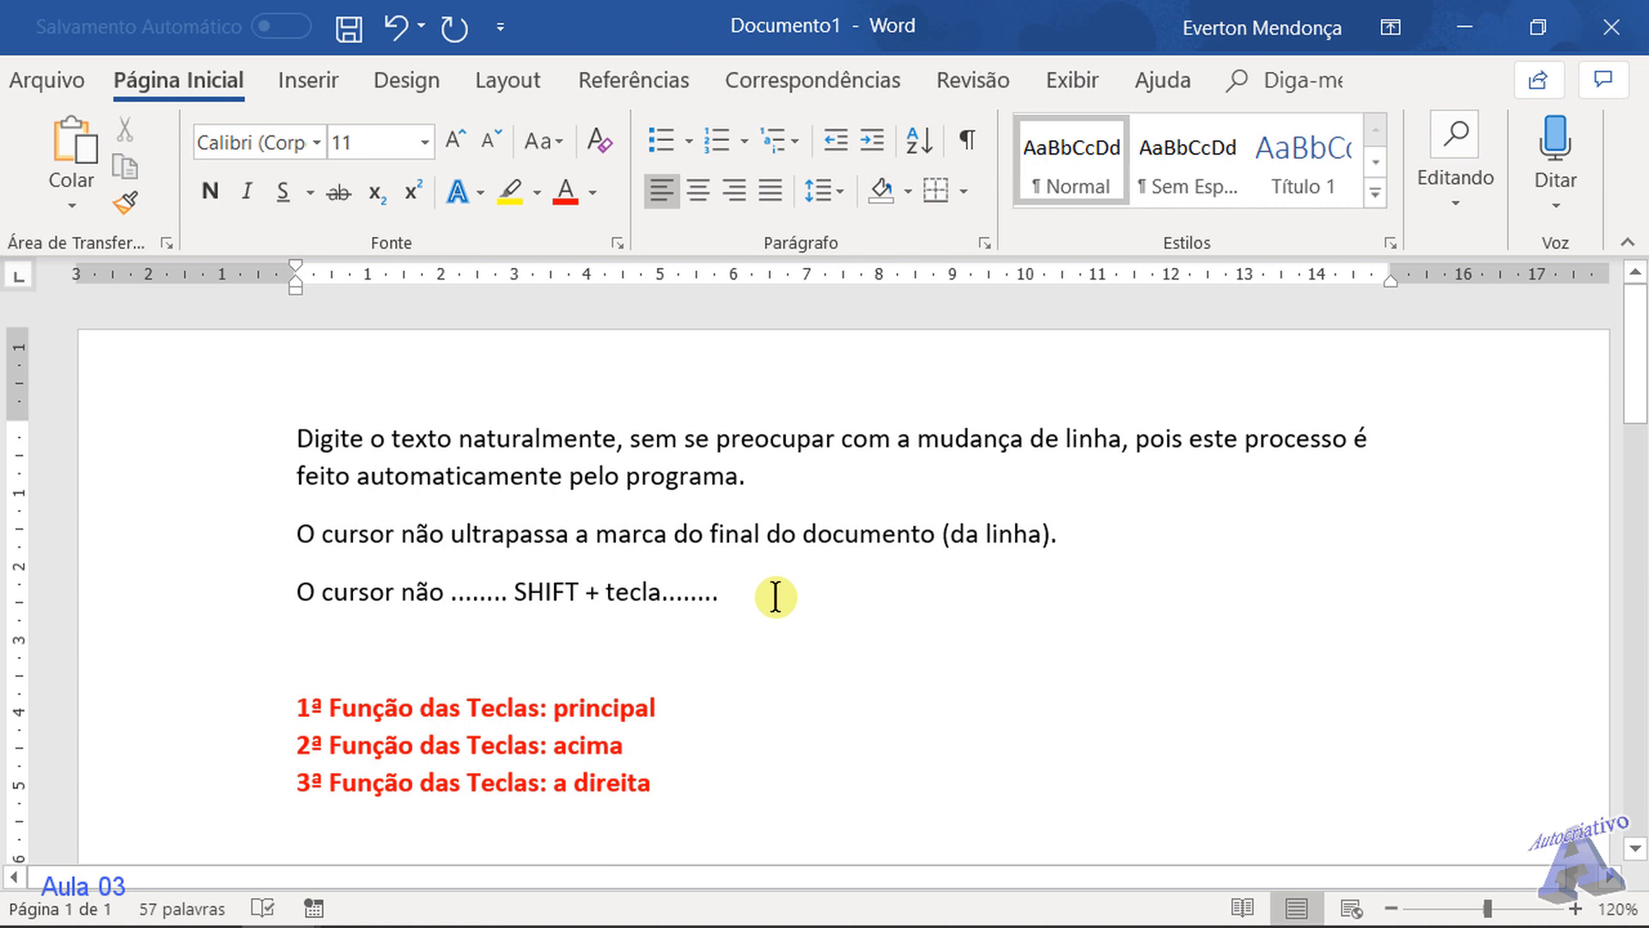
text(()
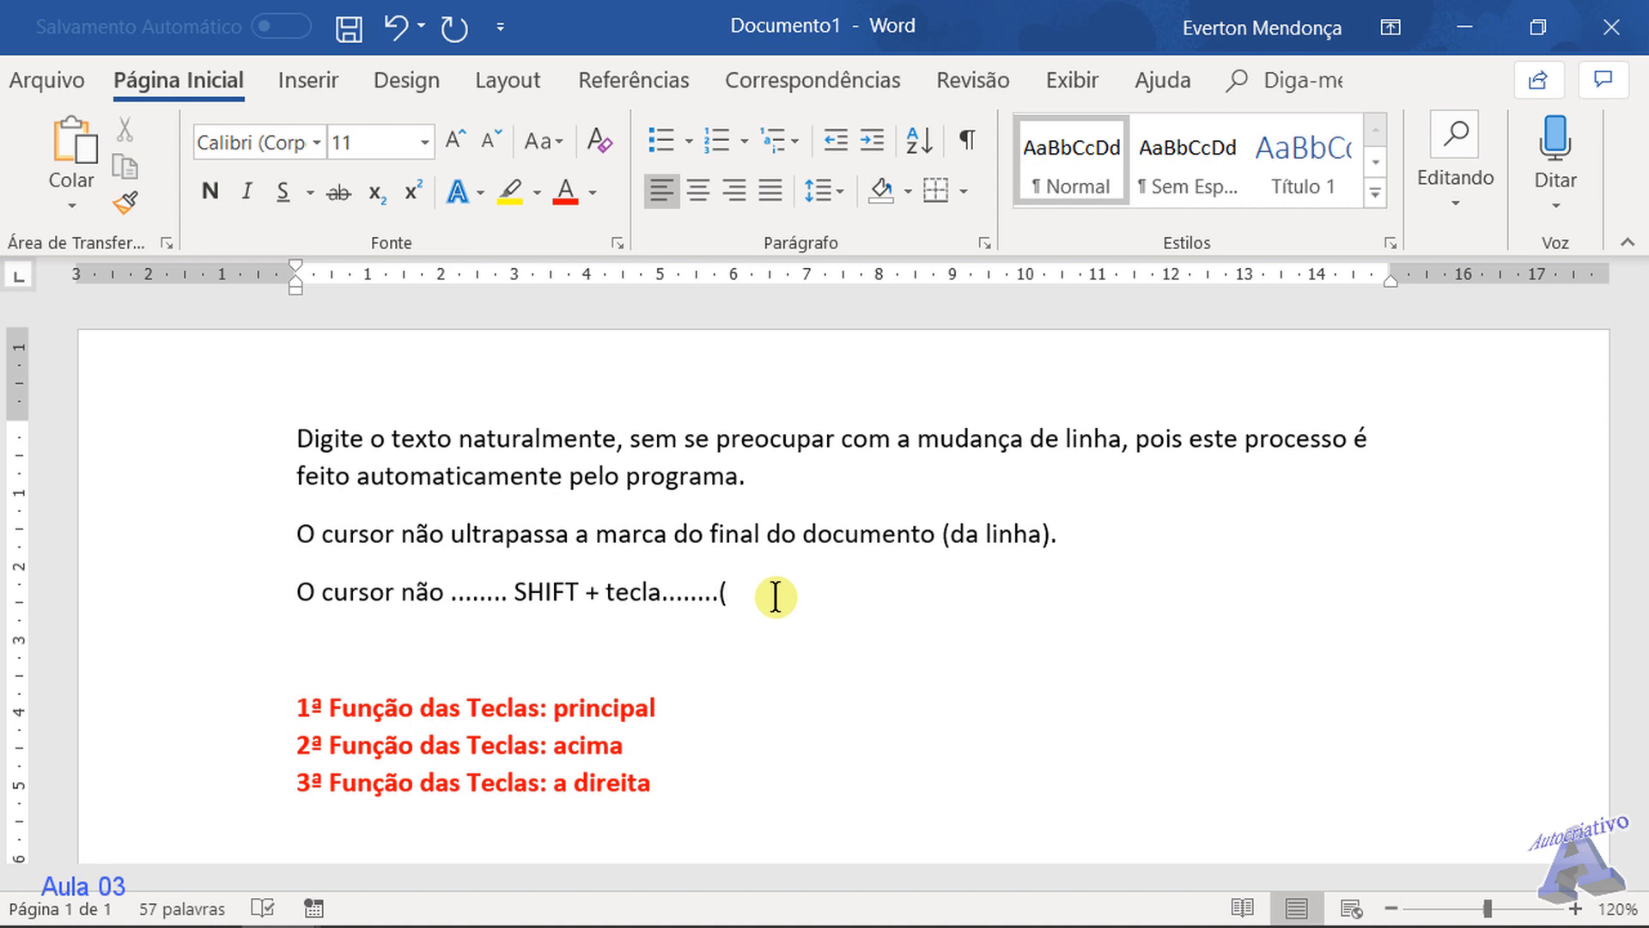
text(da linha)
text().)
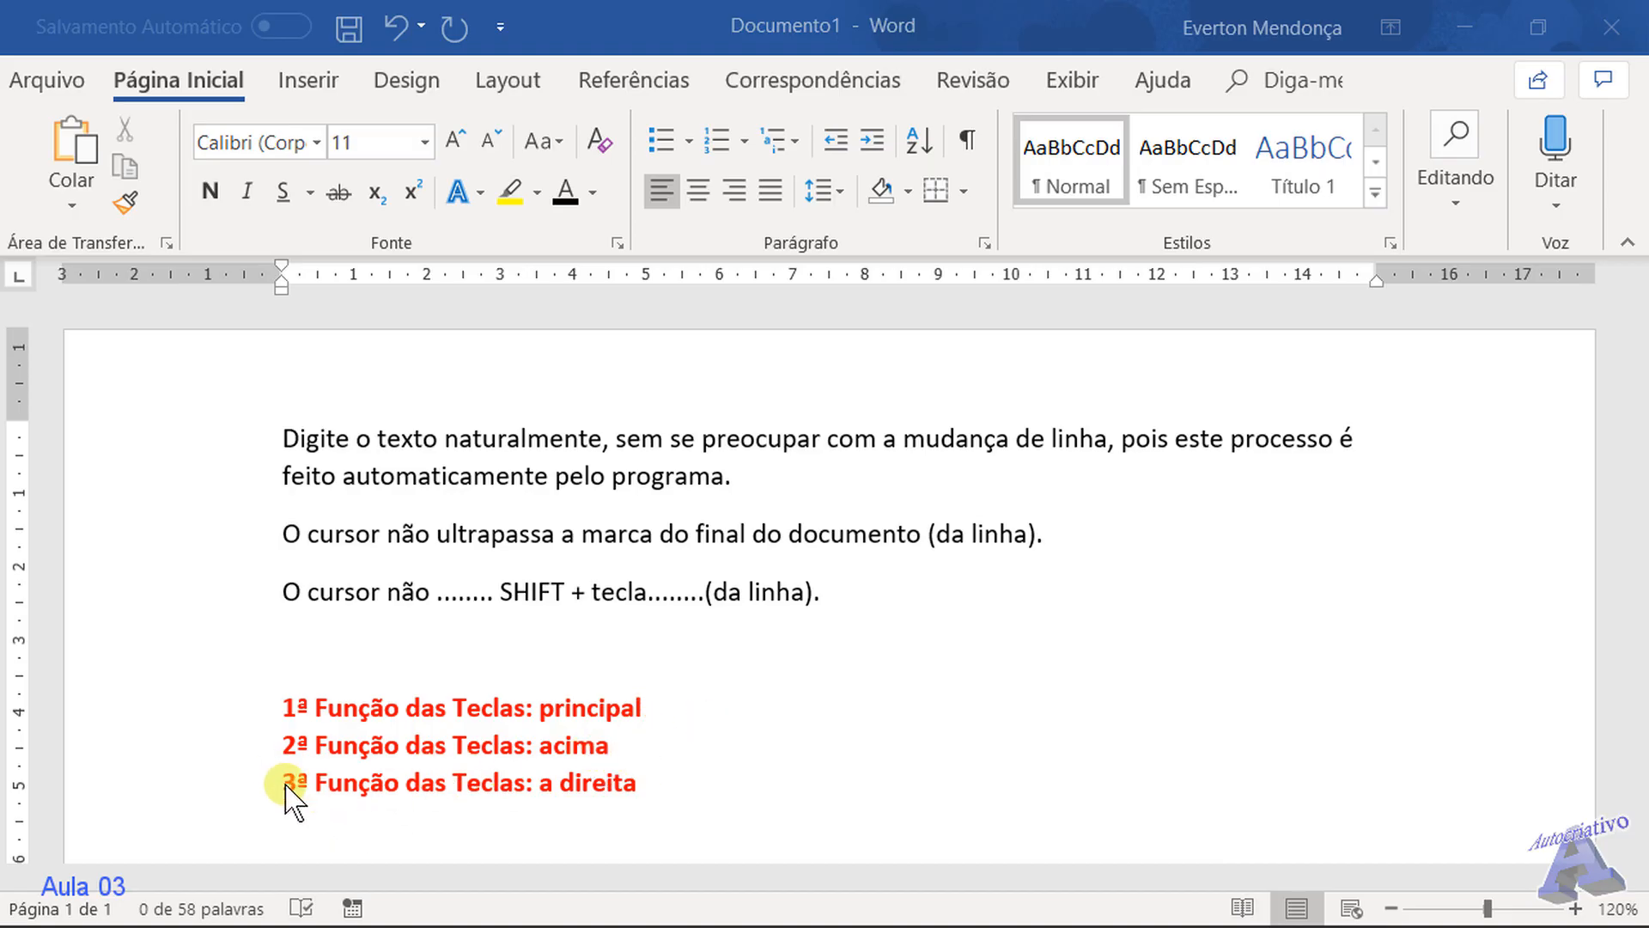
Append "ALT+GR" to the end of the red line "3ª Função das Teclas: a direita"
click(691, 781)
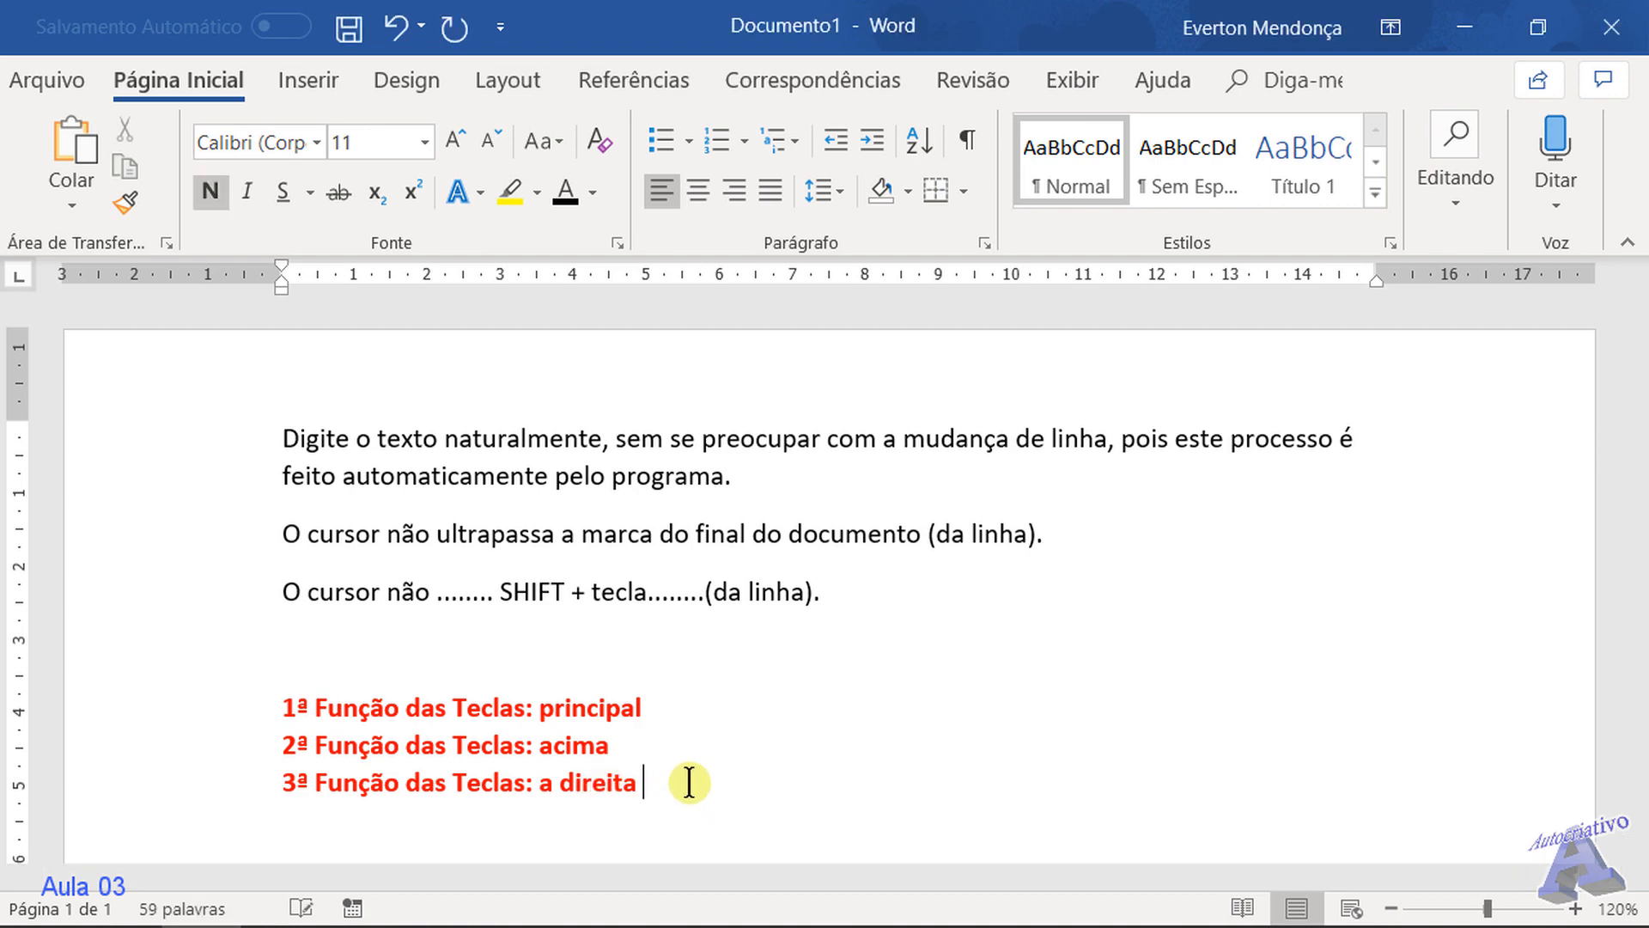
text(ALT+GR)
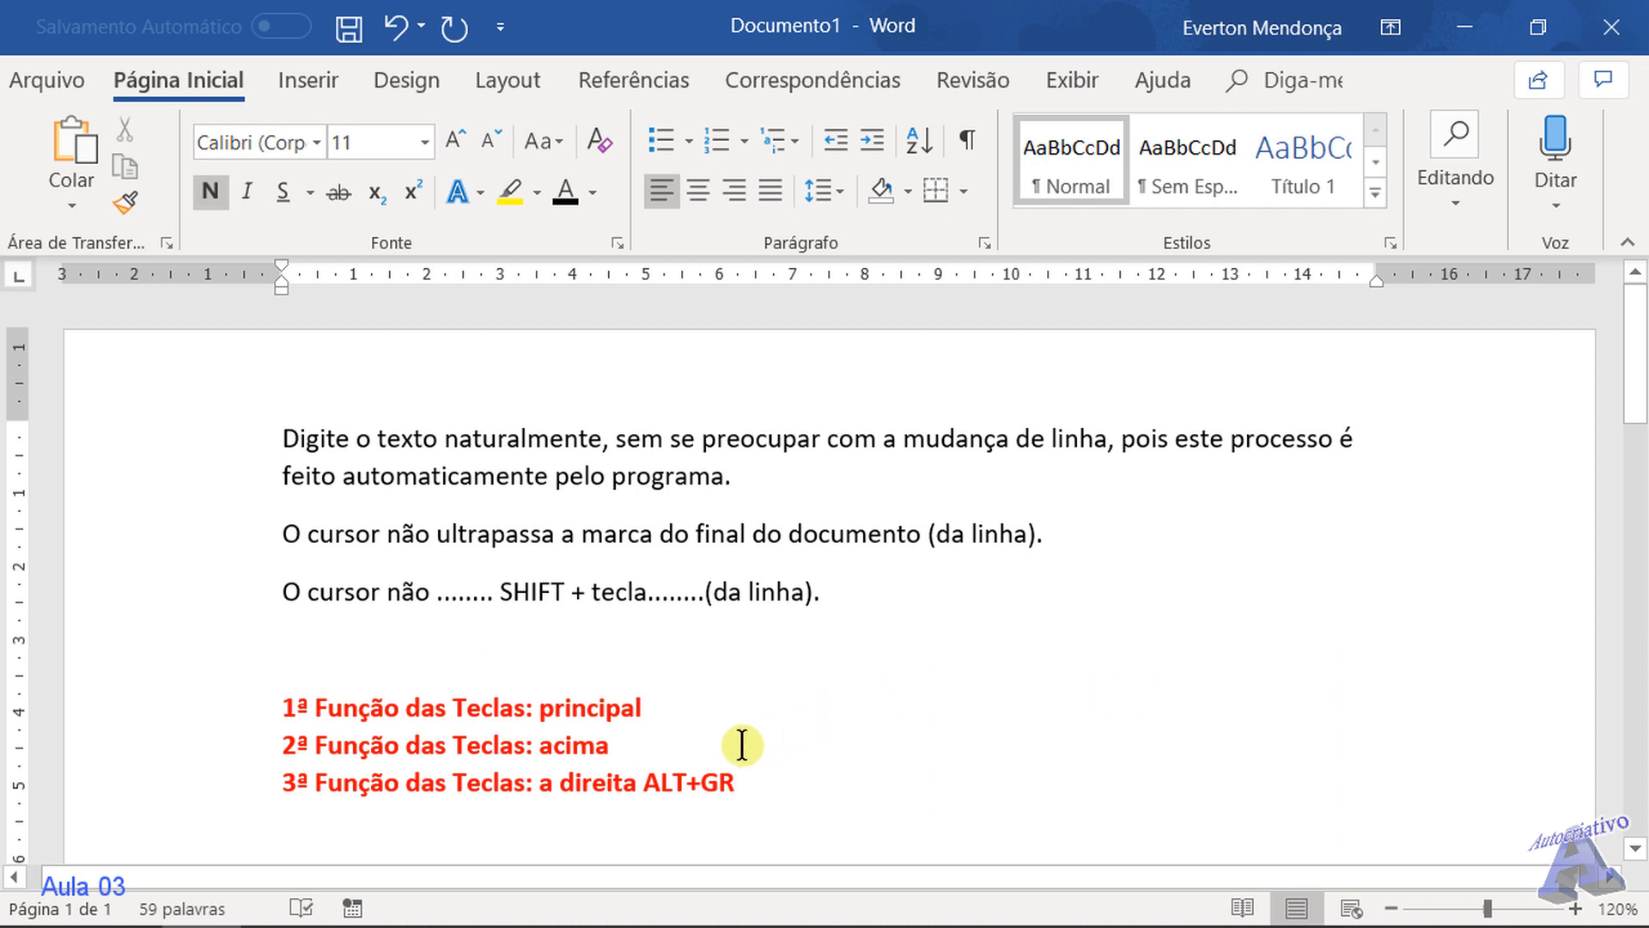
Add a paragraph below the "SHIFT + tecla" line reading "M², cm², m³, ¢,¬," and start a new paragraph after it
click(445, 642)
key(Return)
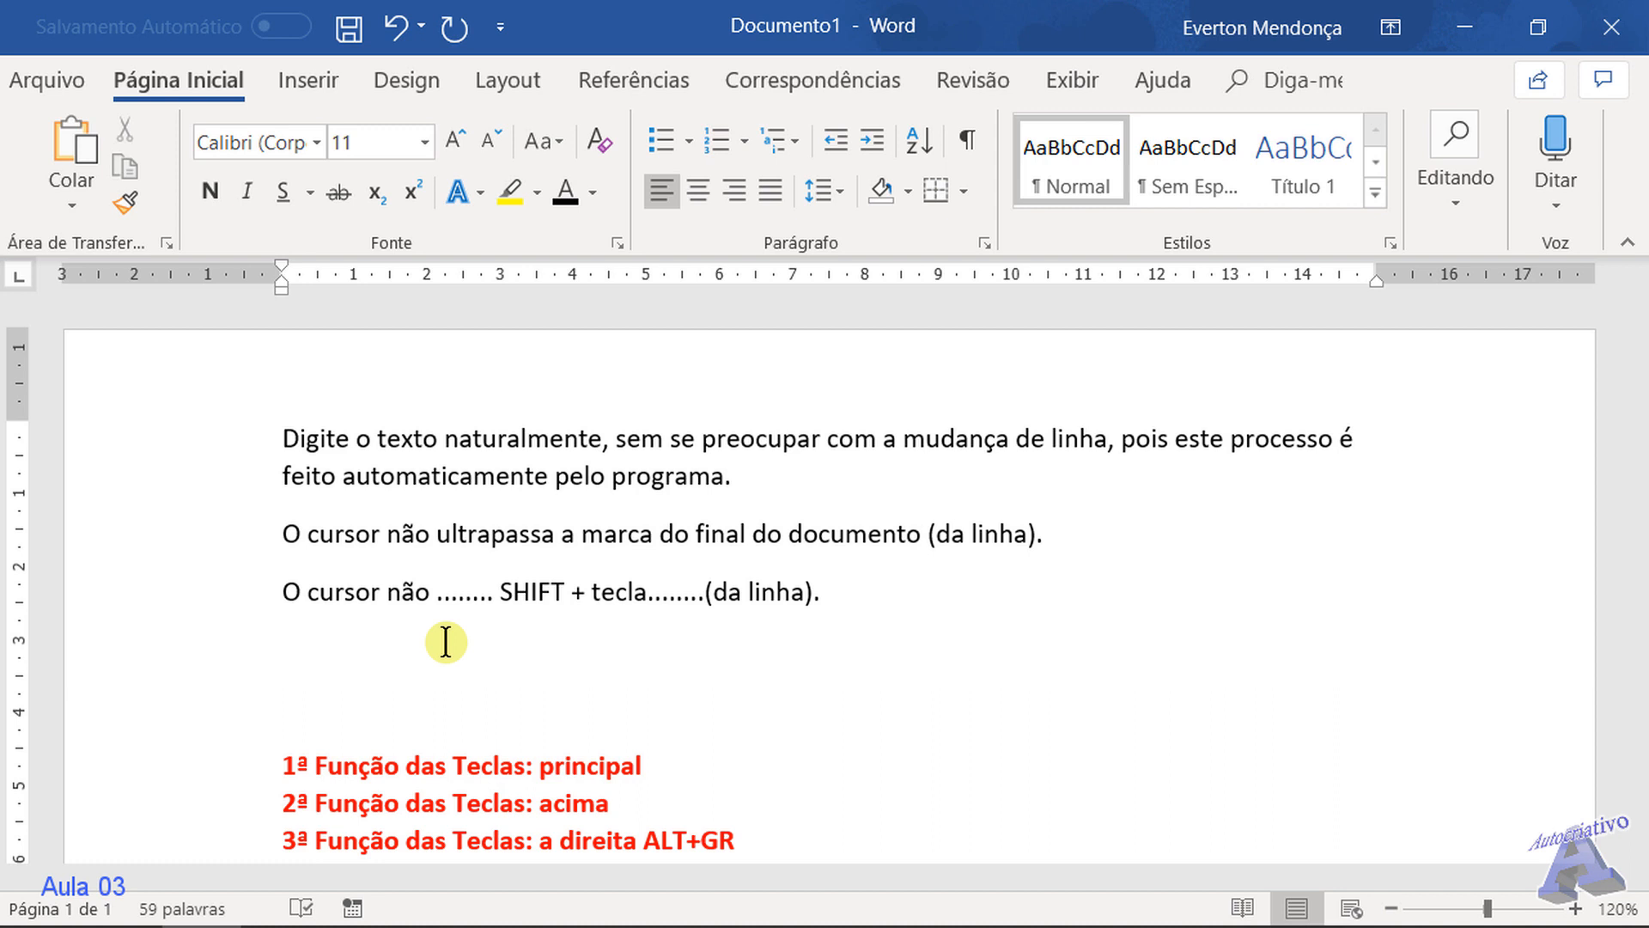
text(m², cm², m³,)
text(d)
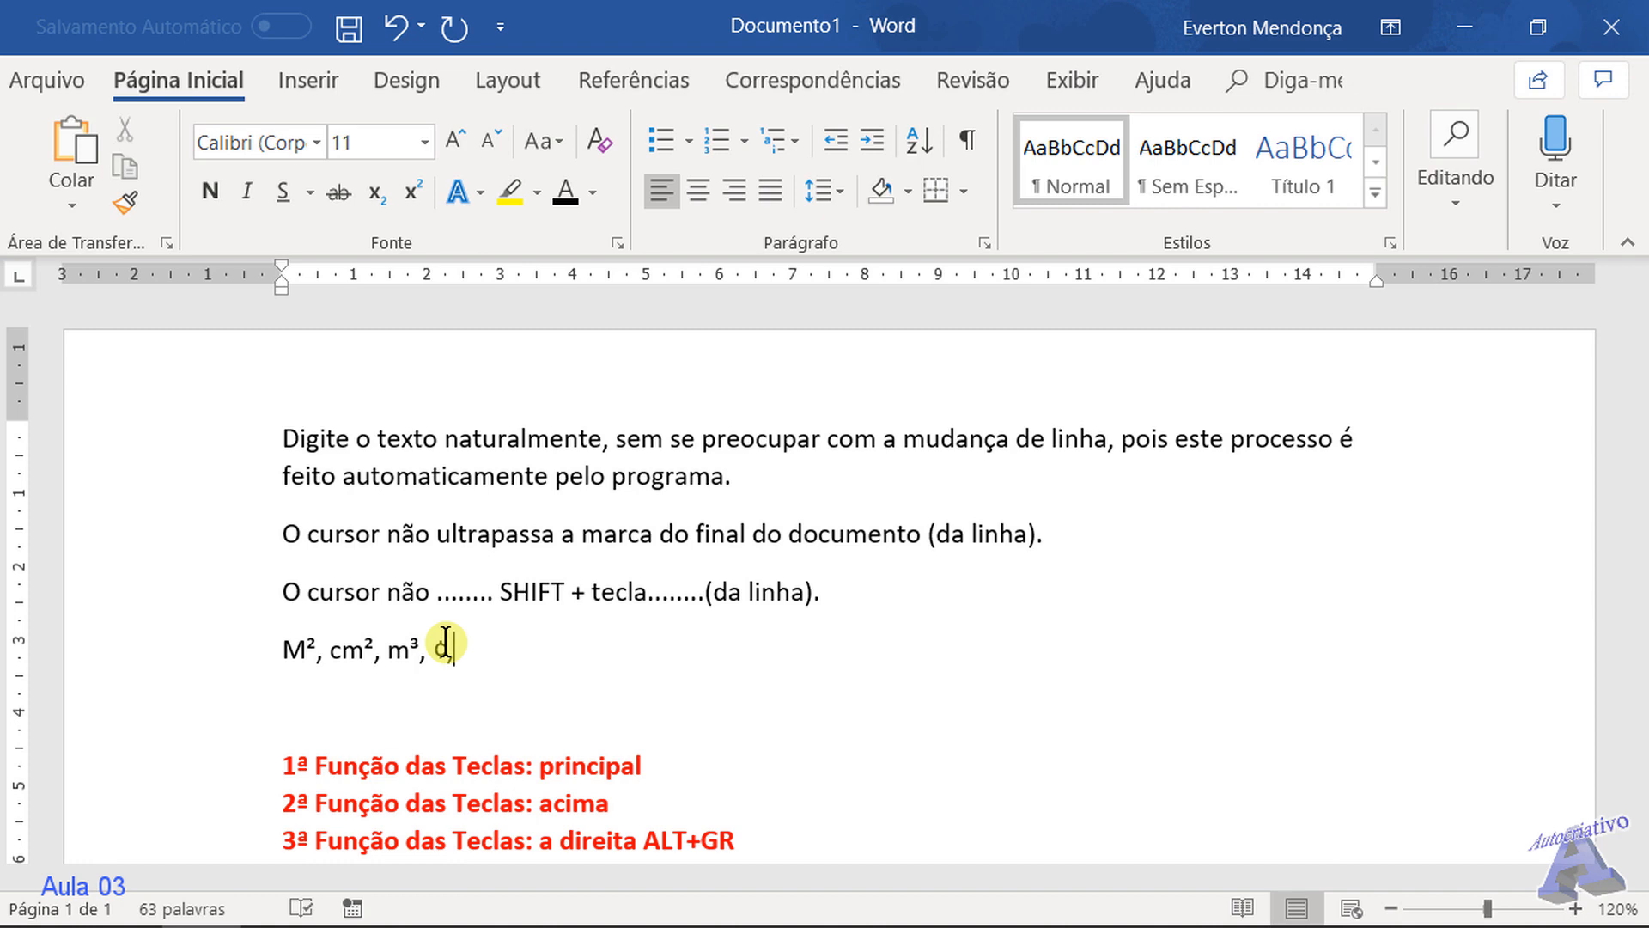
text(¬,)
key(Return)
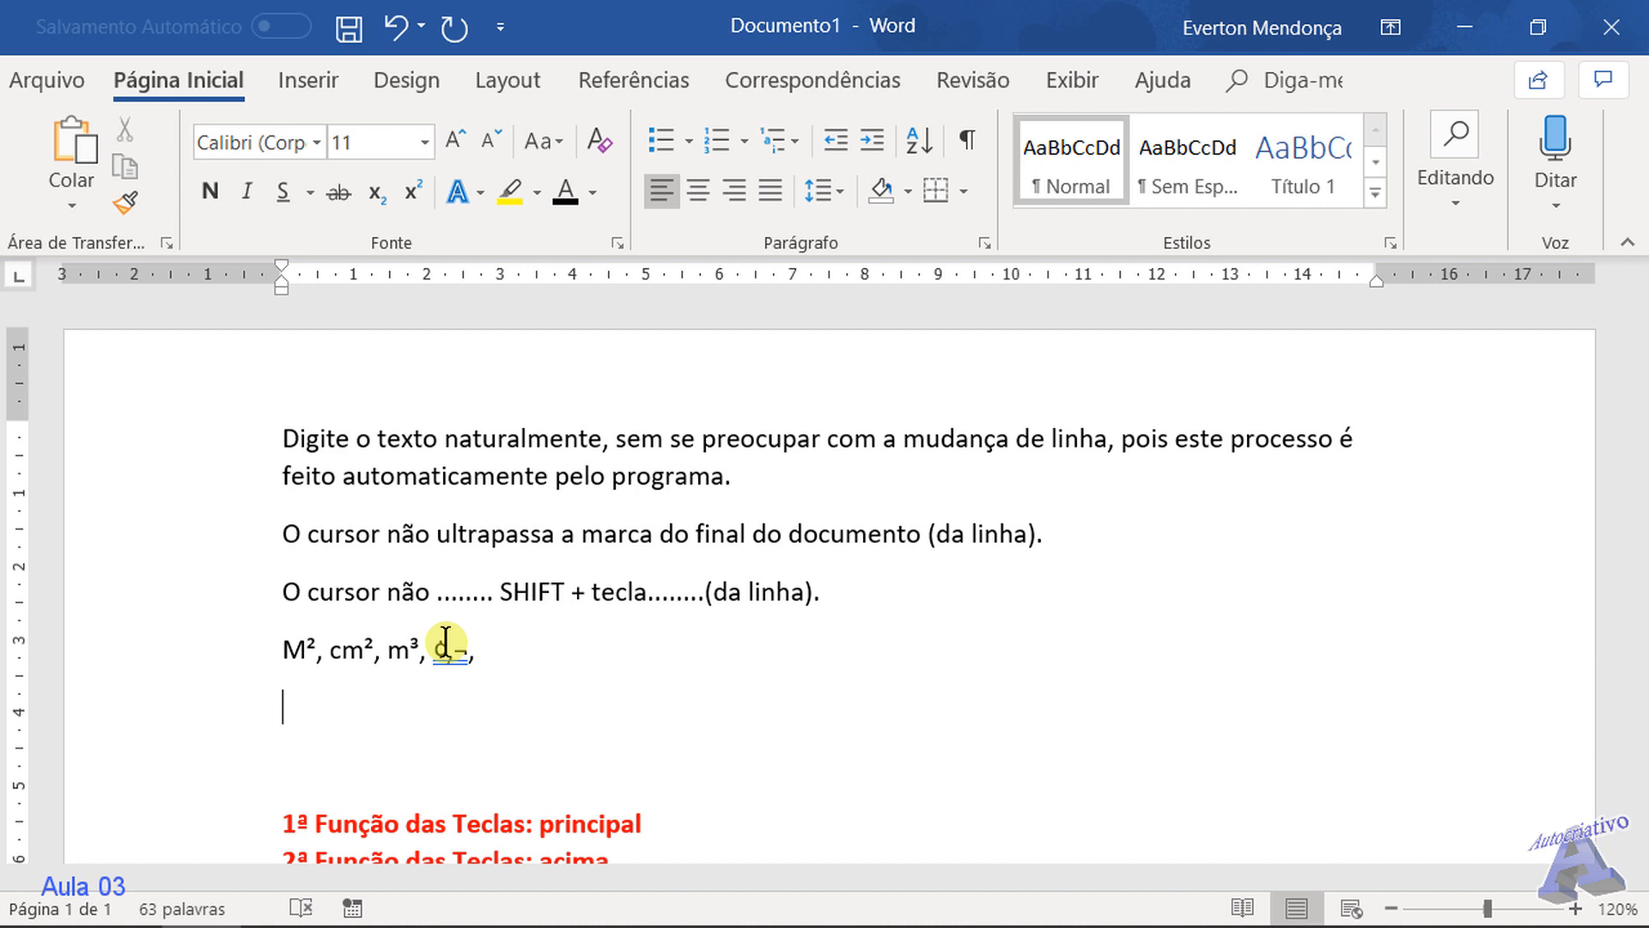
Add the ordinals "1ª" and "2º" as separate paragraphs below the symbols line
text(1ª)
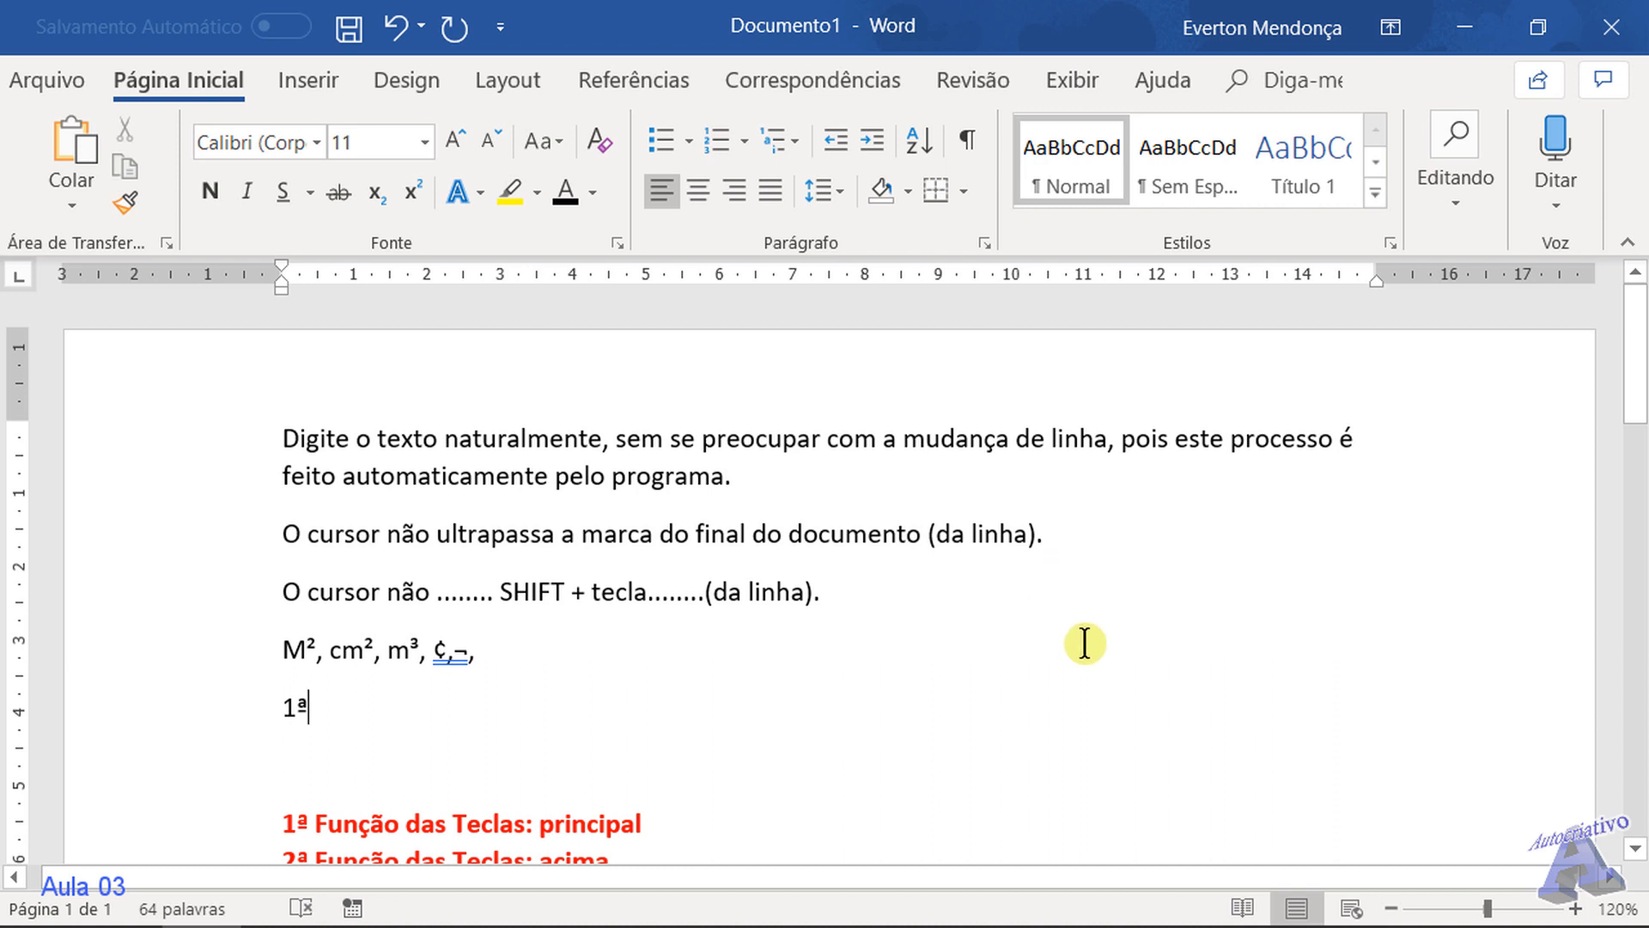
key(Return)
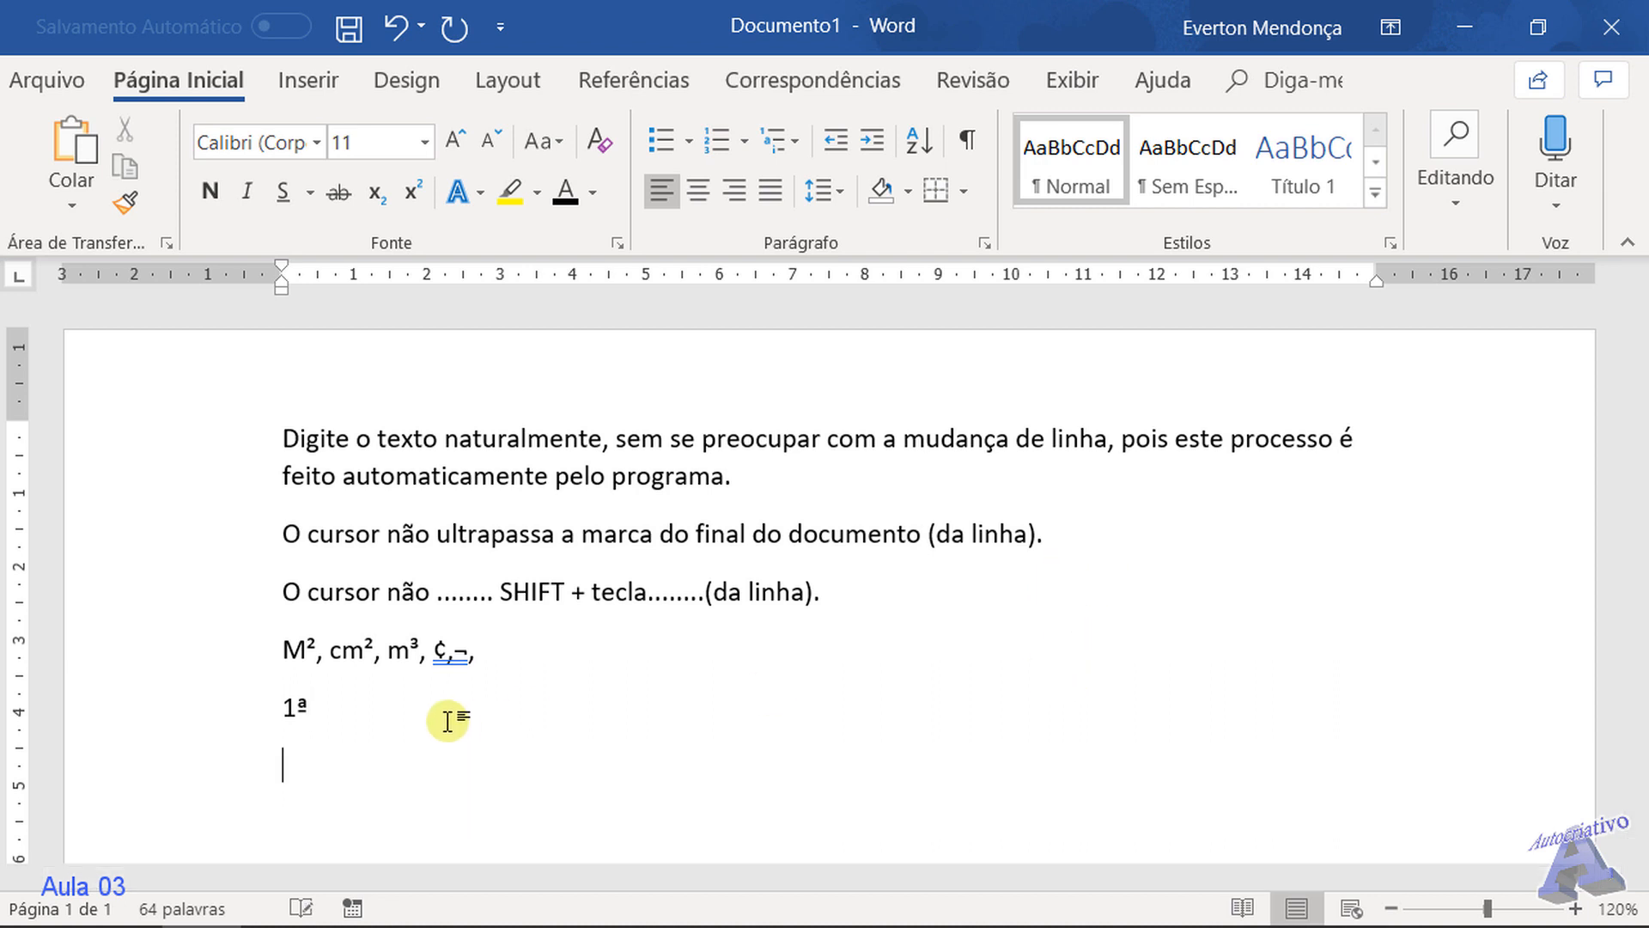
text(2º)
key(Return)
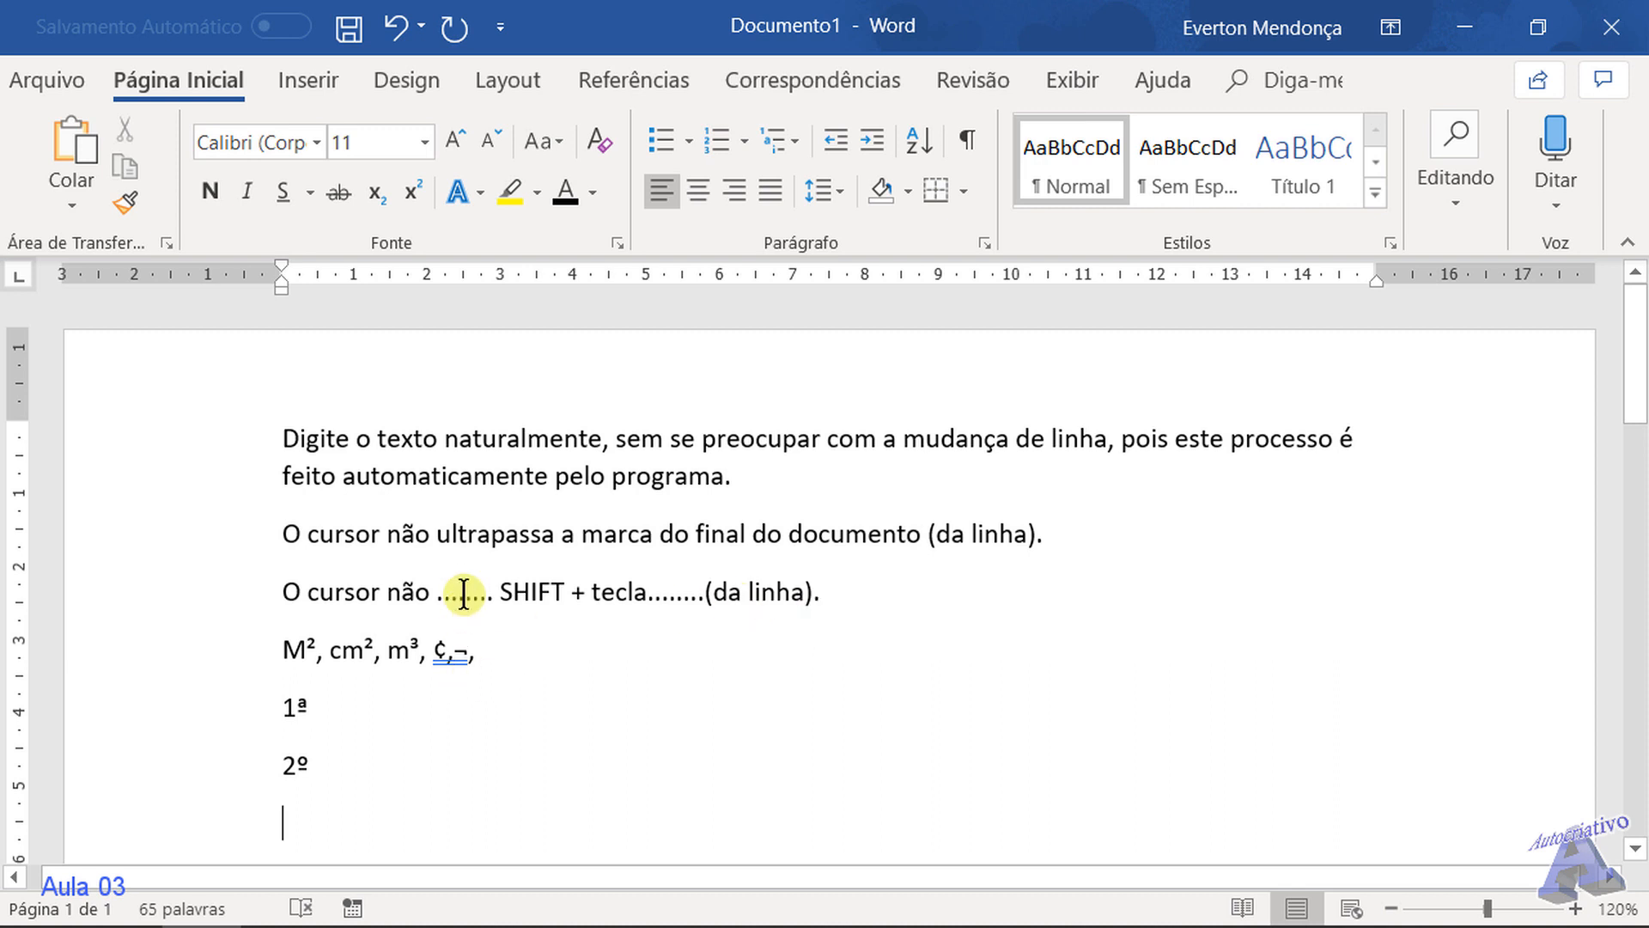
Save the document as "Arquivo tema 03", type Documento do Word, in the Curso de MS-Word > Tema03 folder
click(353, 30)
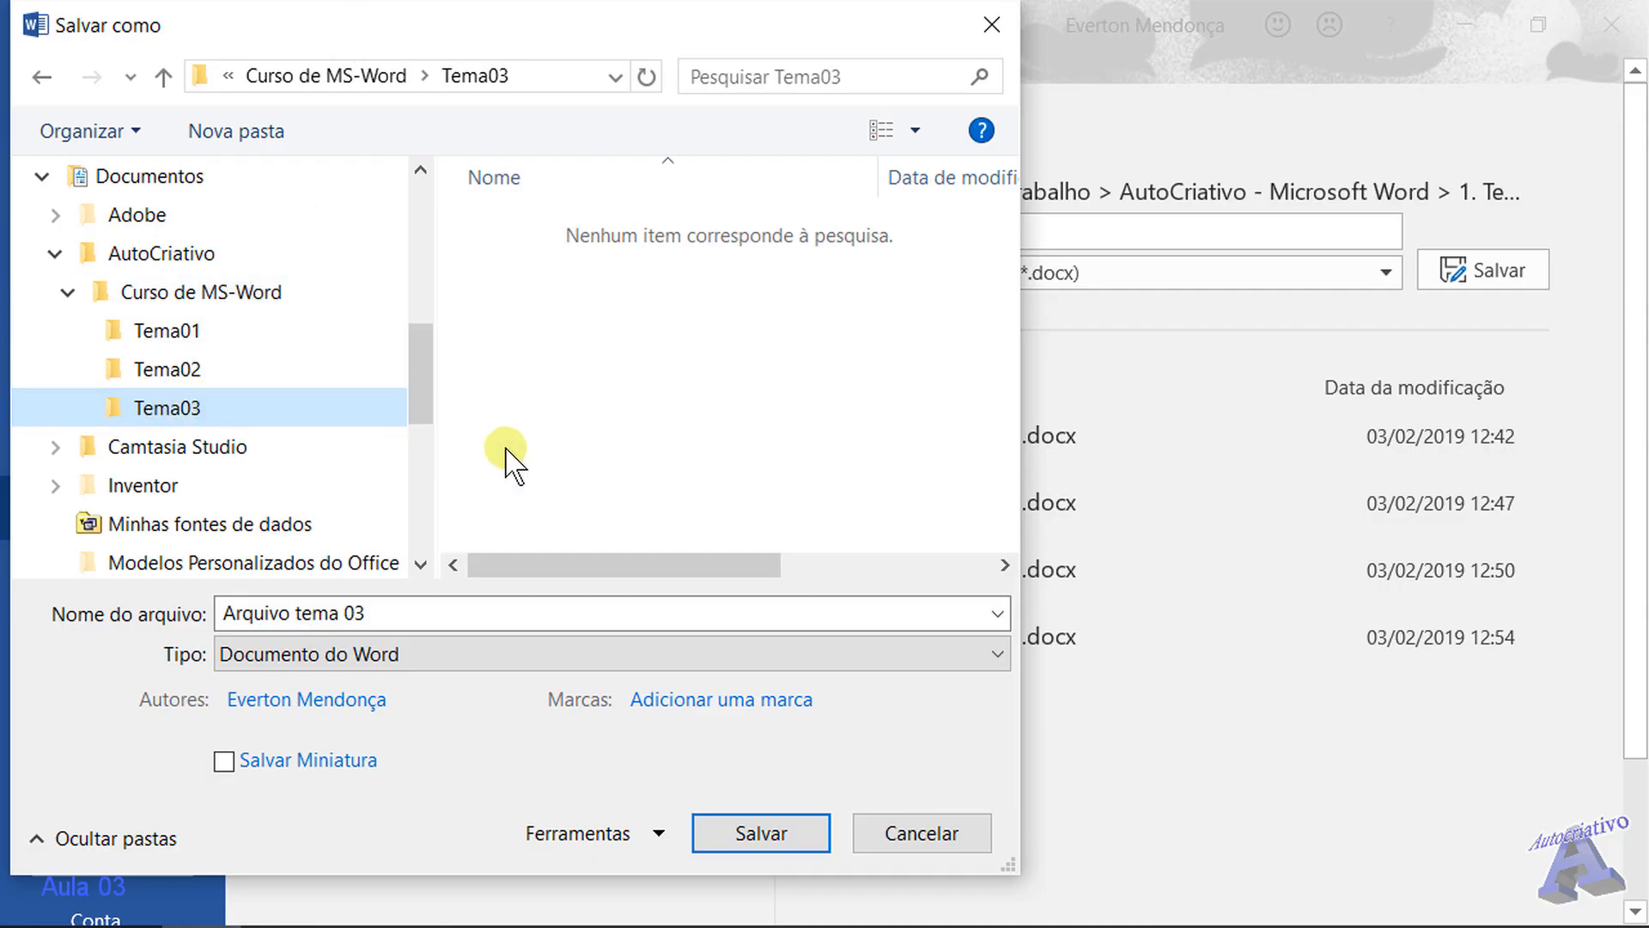
click(368, 608)
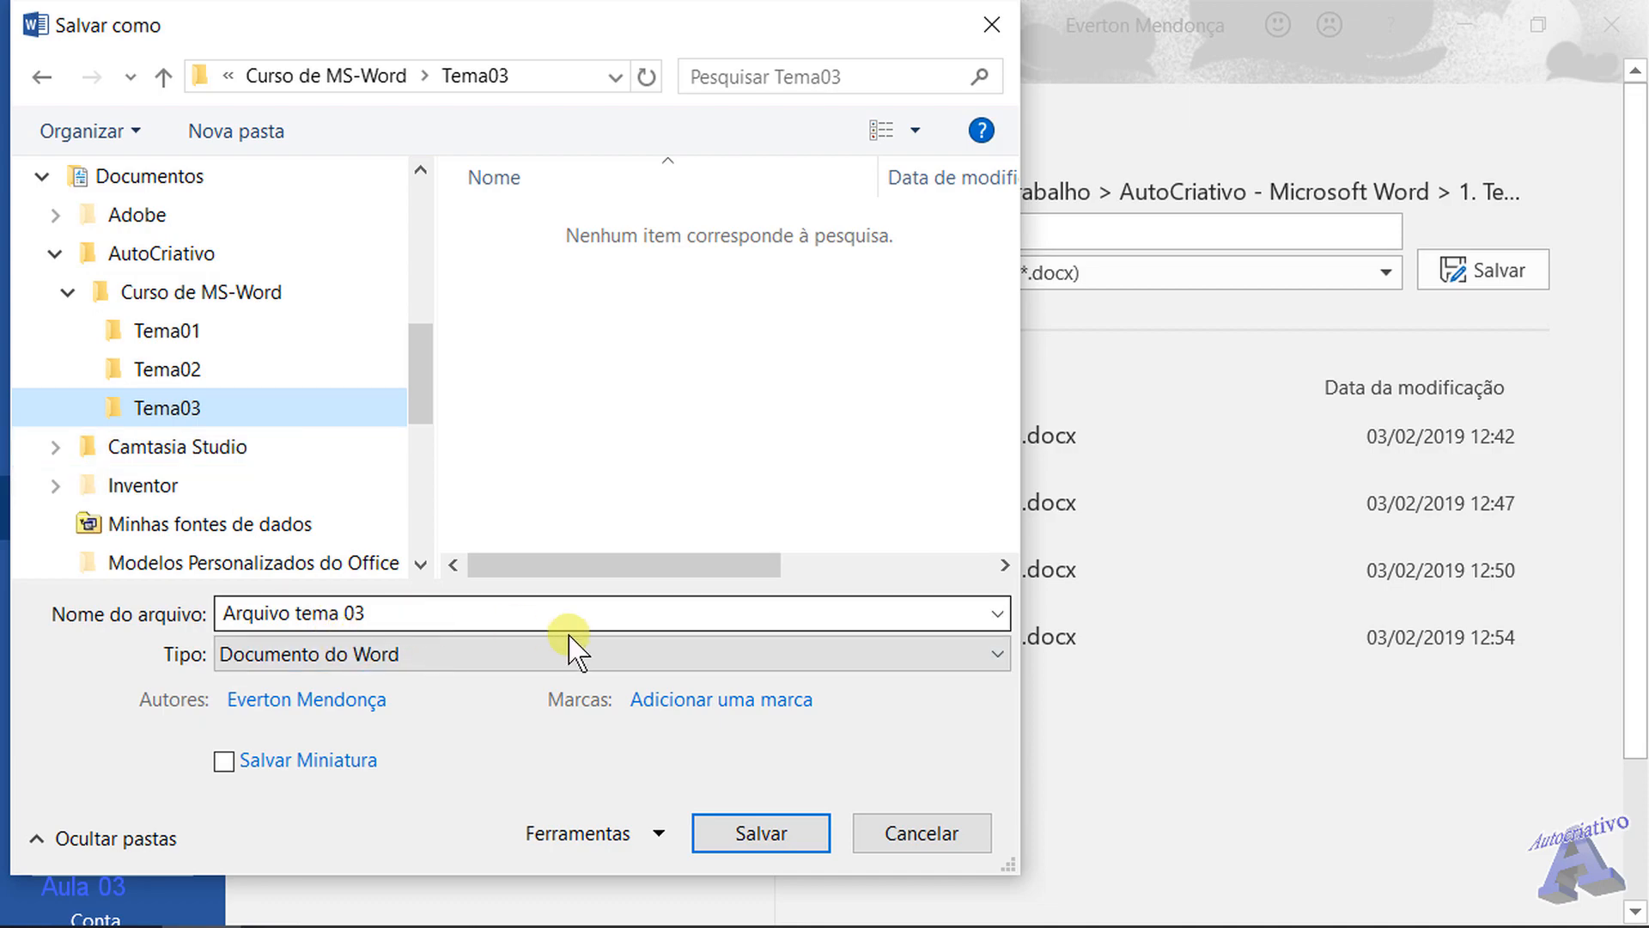
click(767, 821)
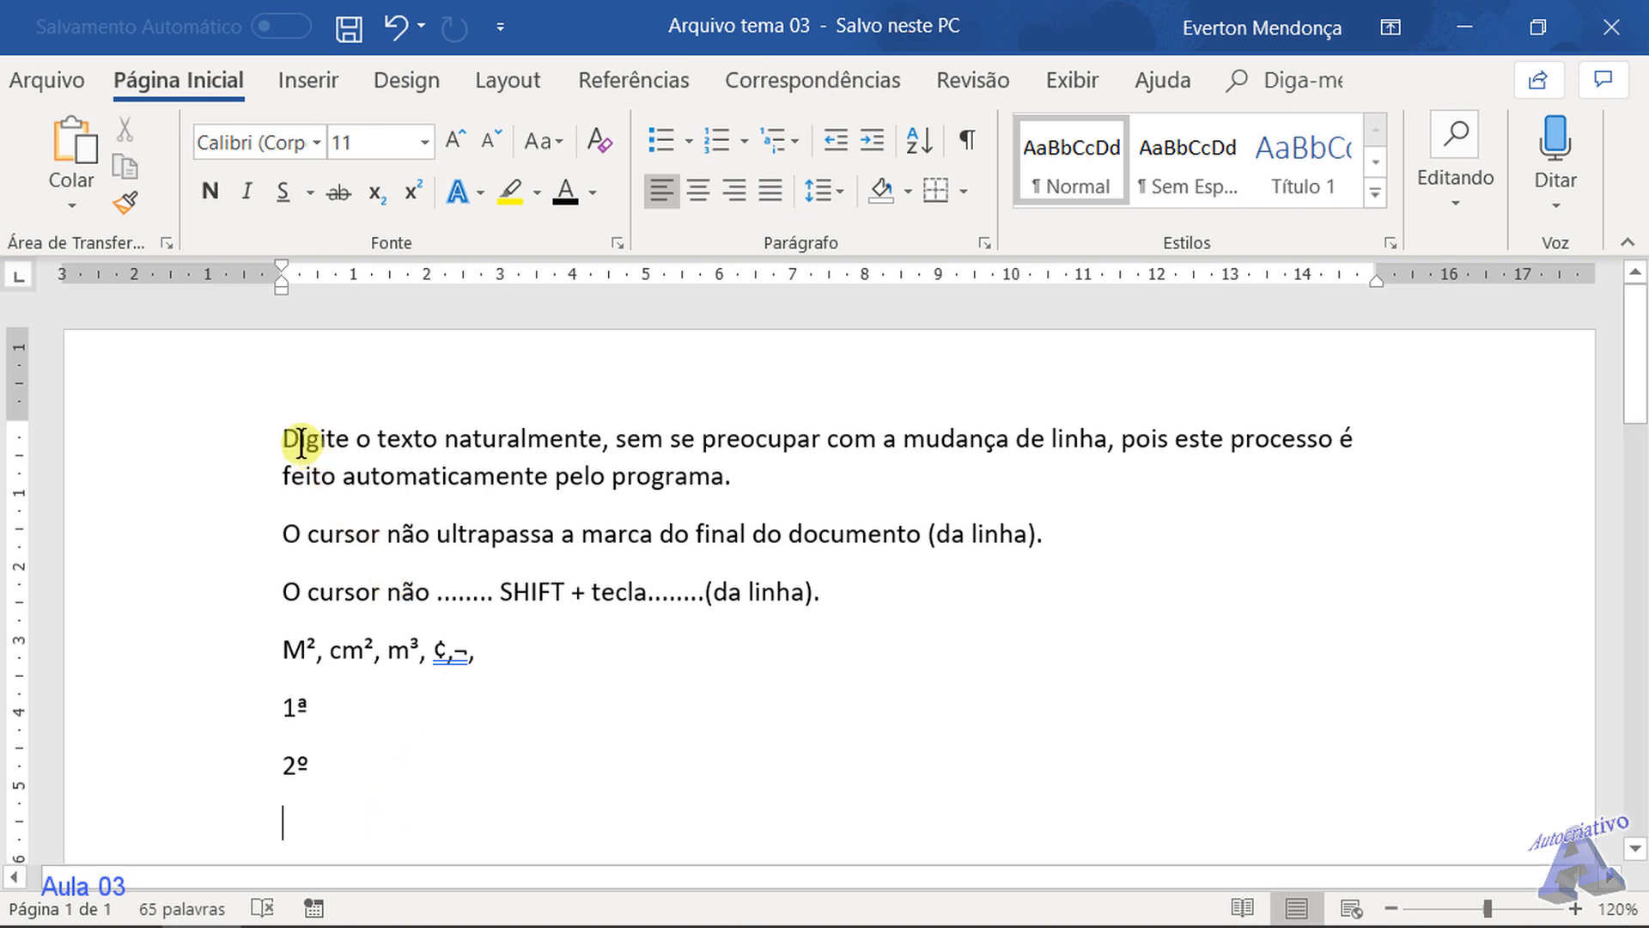
Examine the capital letters that begin the sentences, the closing full stop and the word spacing in the typed paragraphs
drag(305, 534, 281, 536)
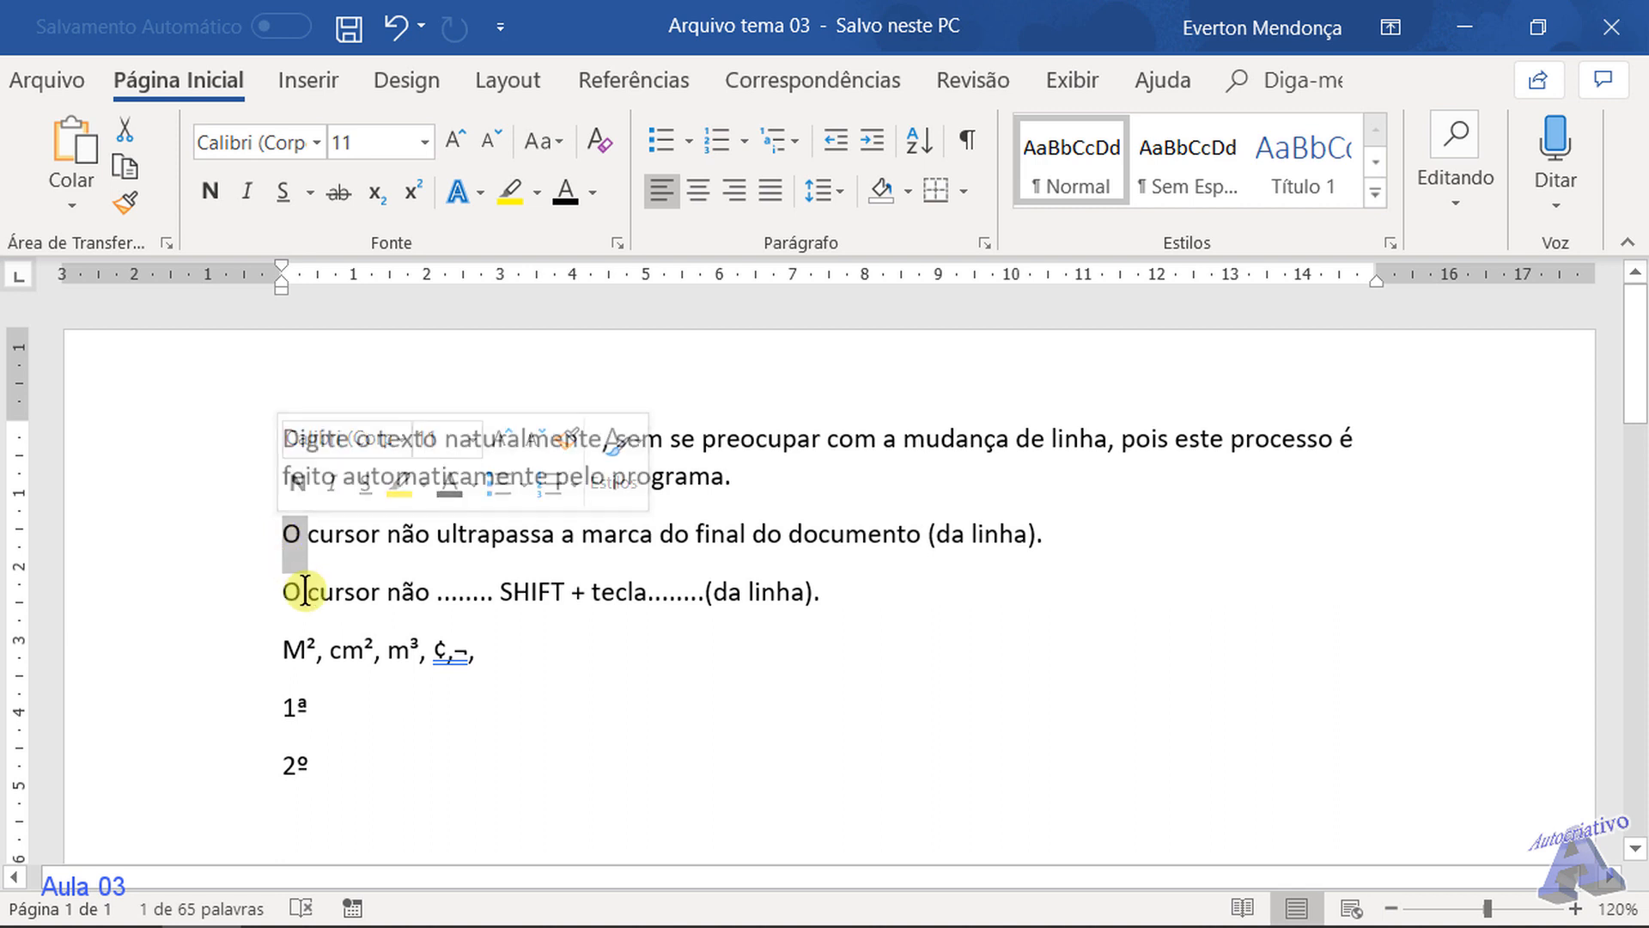
drag(302, 593, 288, 593)
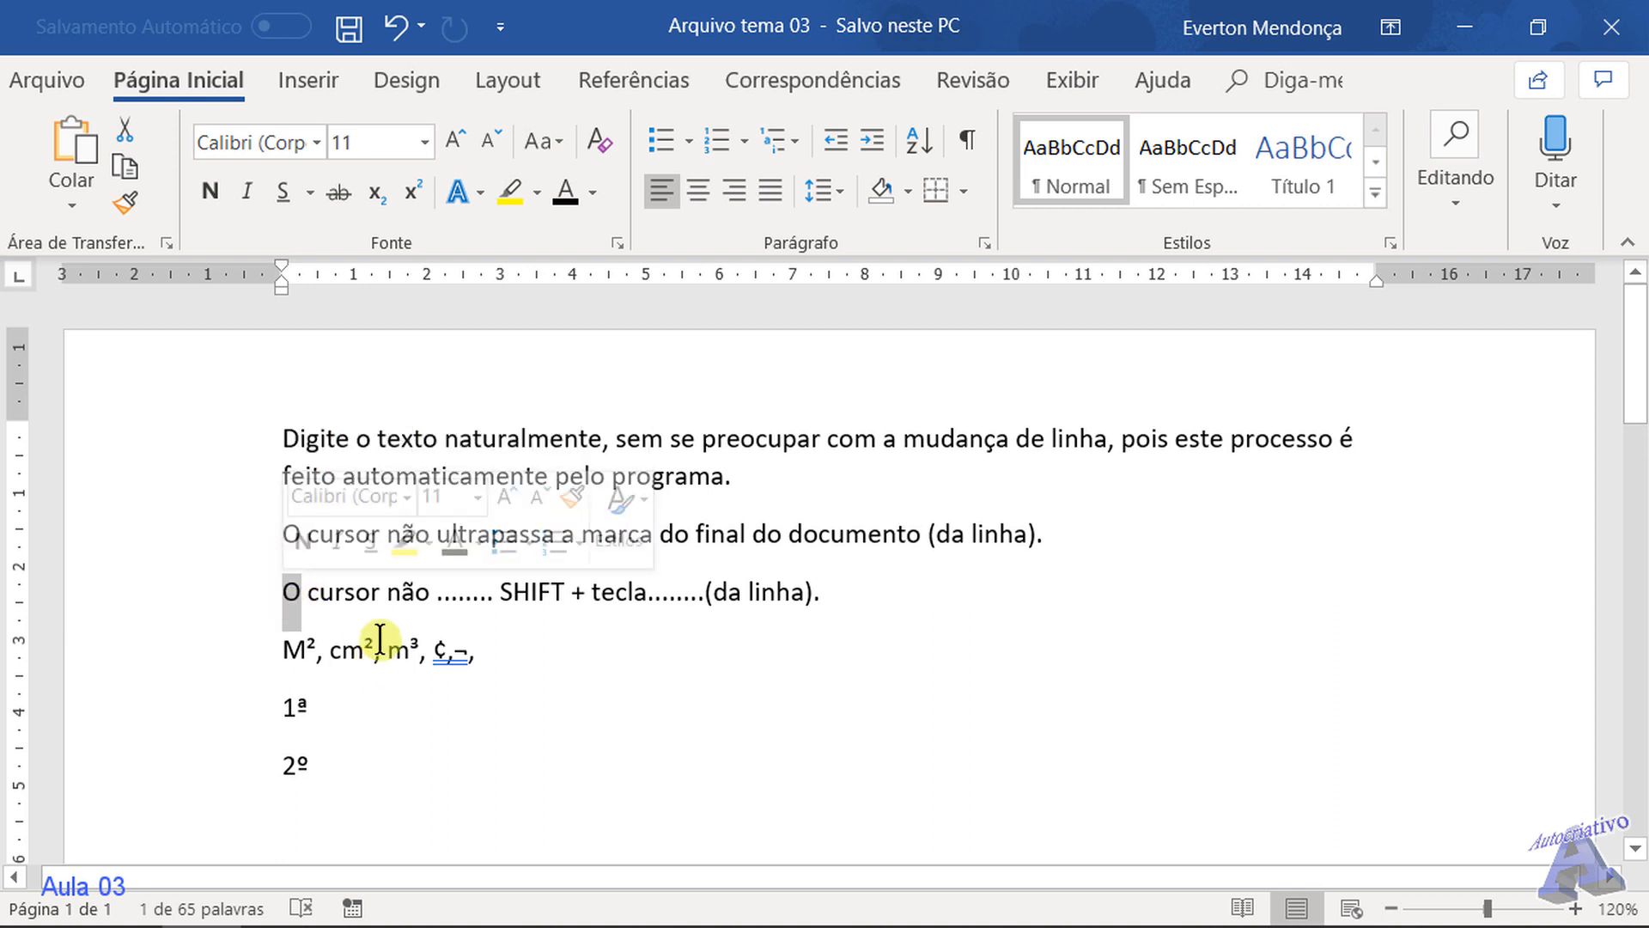
click(733, 478)
double_click(734, 477)
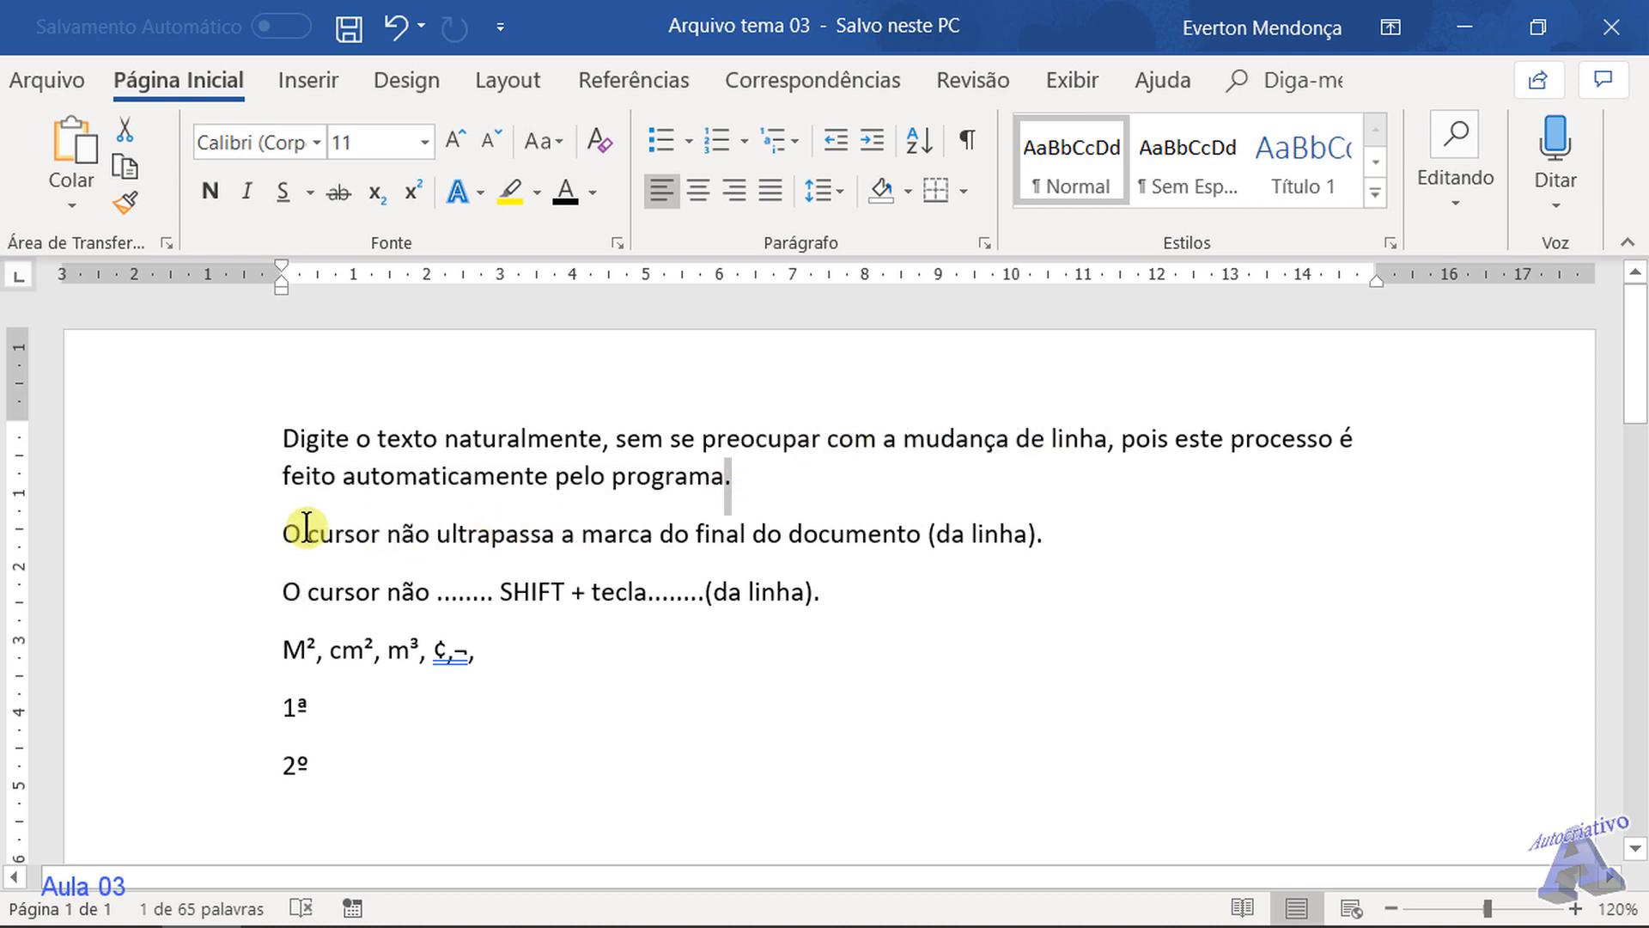
drag(283, 534, 296, 537)
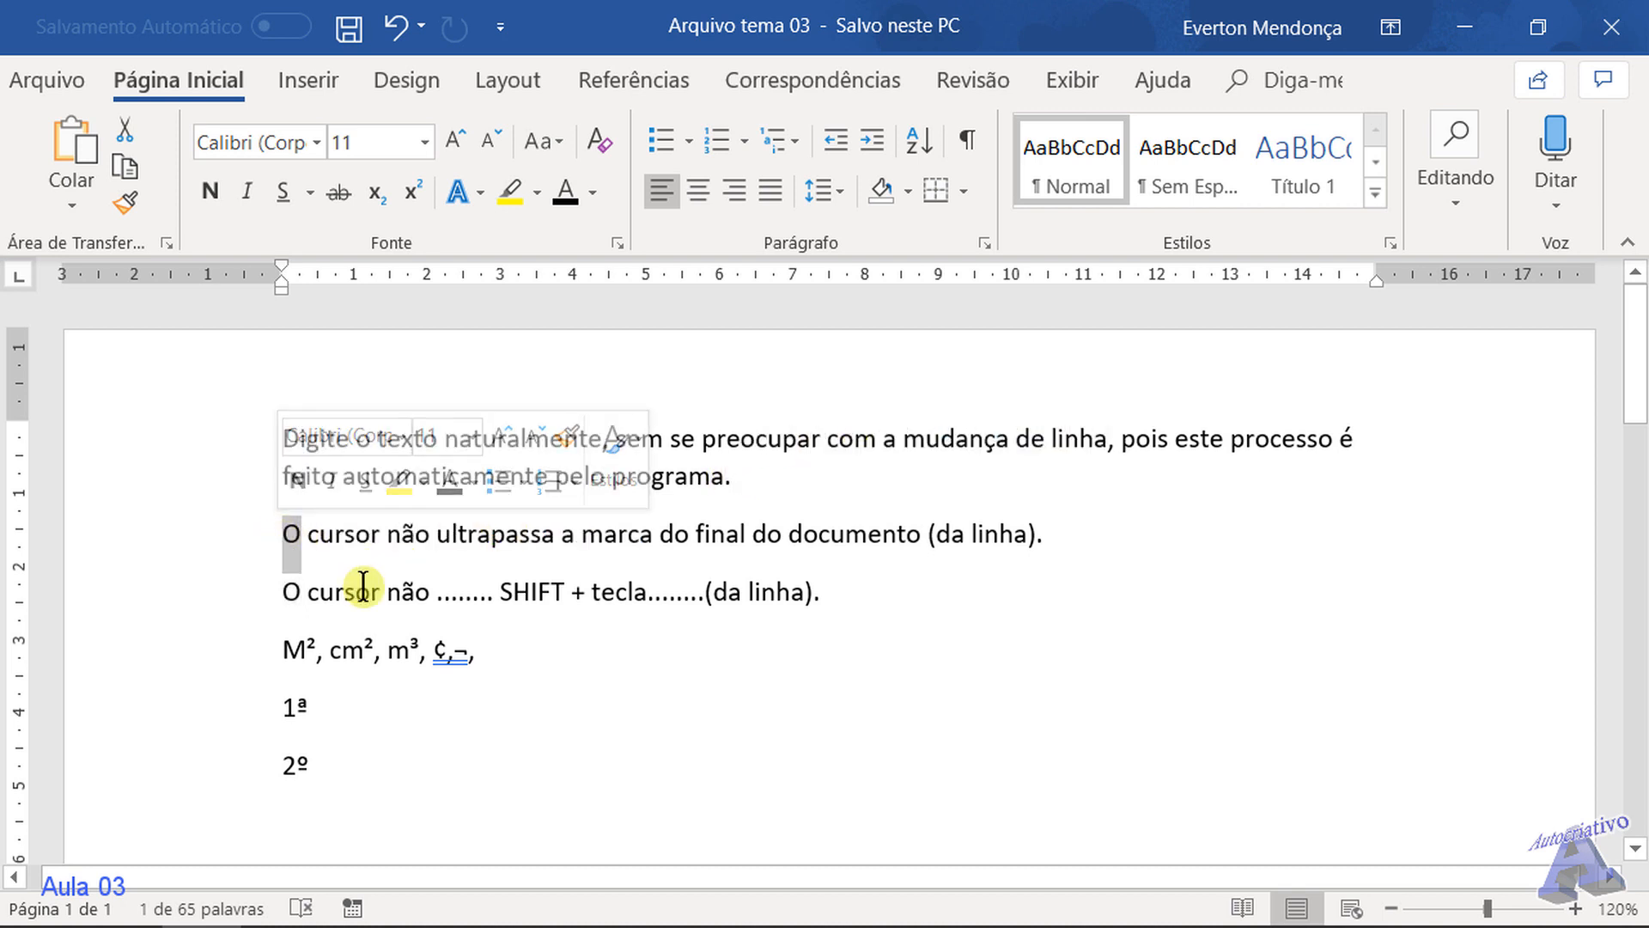
double_click(568, 533)
mouse_move(500, 591)
mouse_down()
mouse_move(560, 592)
mouse_move(503, 591)
mouse_up()
click(567, 657)
click(563, 674)
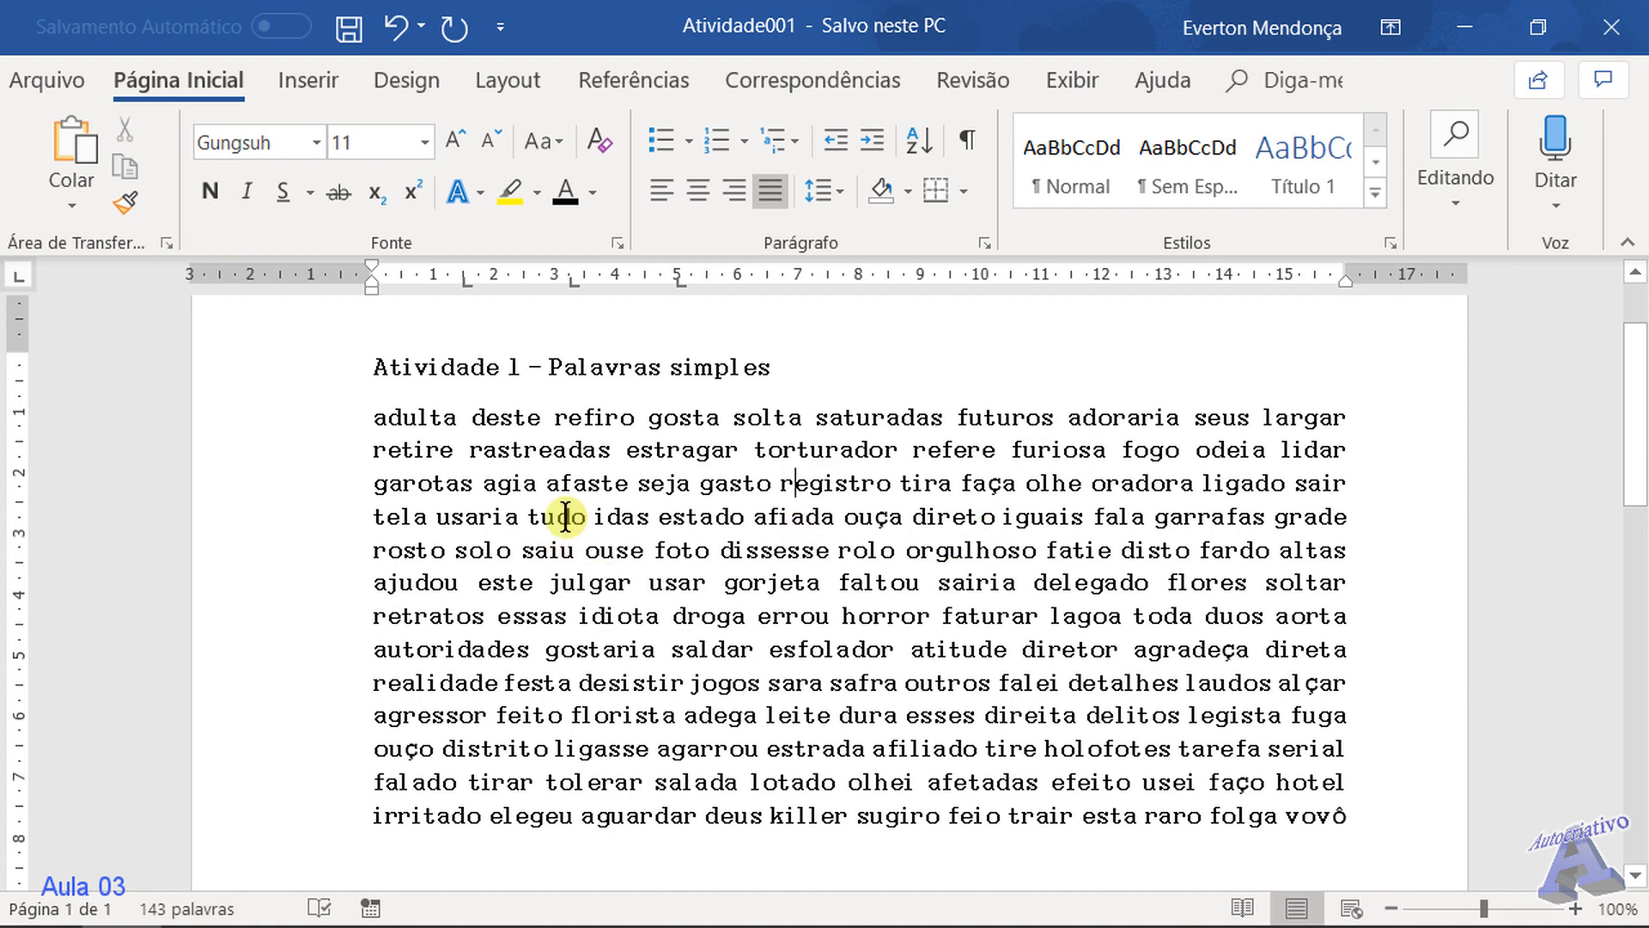
Look over the heading "Atividade 1 – Palavras simples" and its word list in the Atividade001 document
drag(375, 359, 810, 379)
click(808, 384)
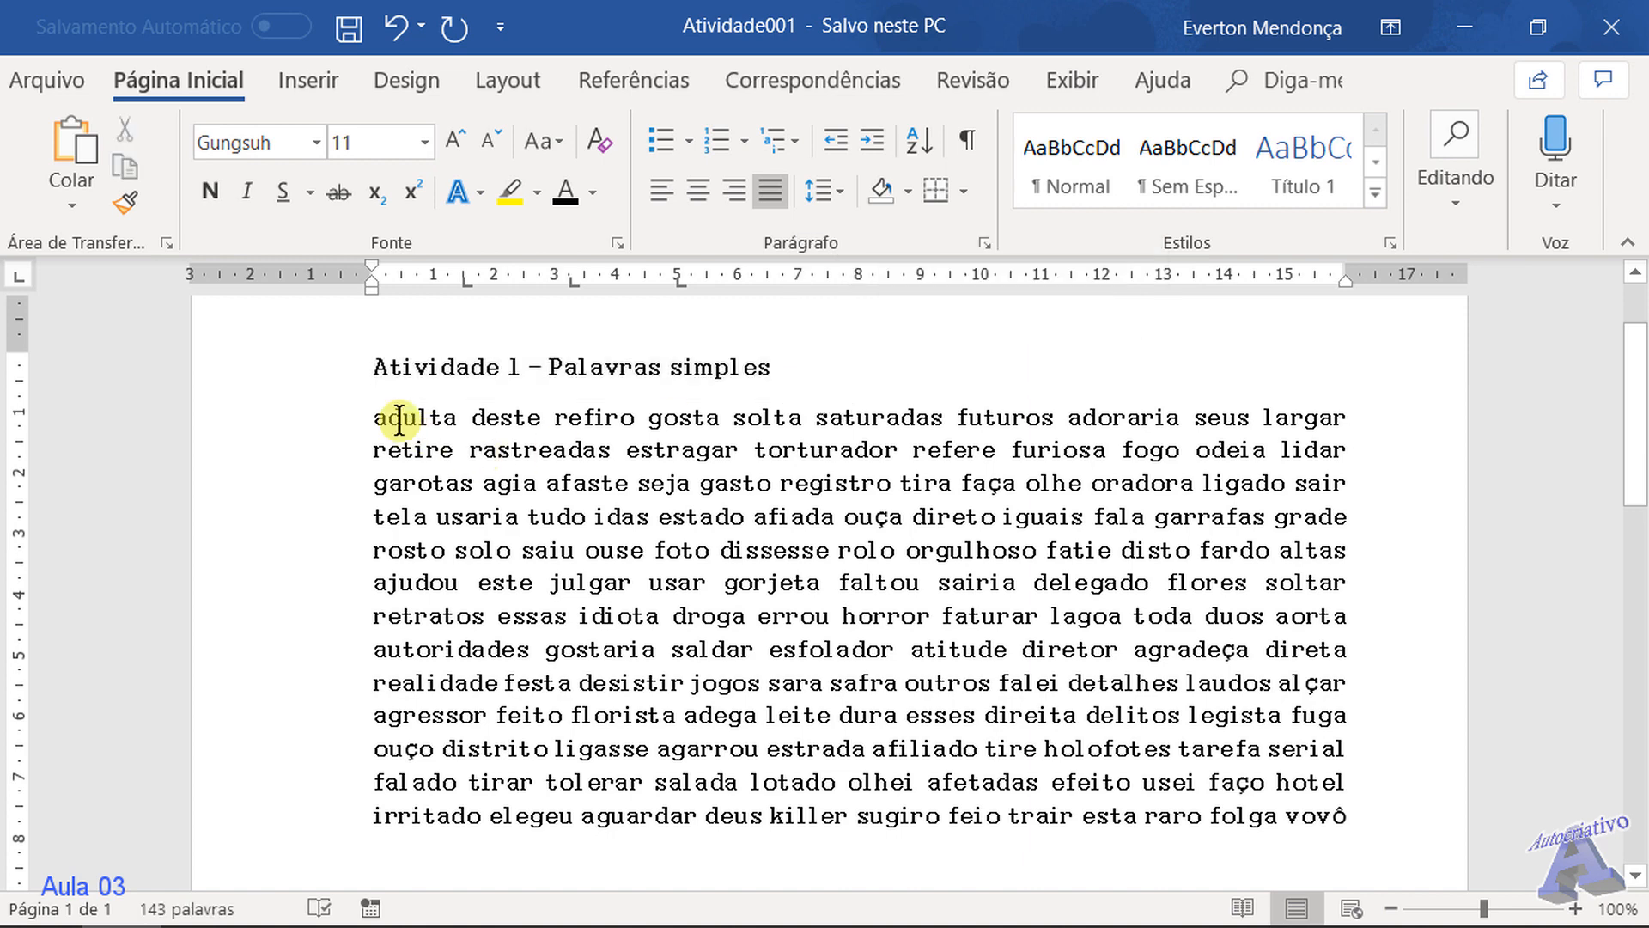
drag(468, 418, 567, 418)
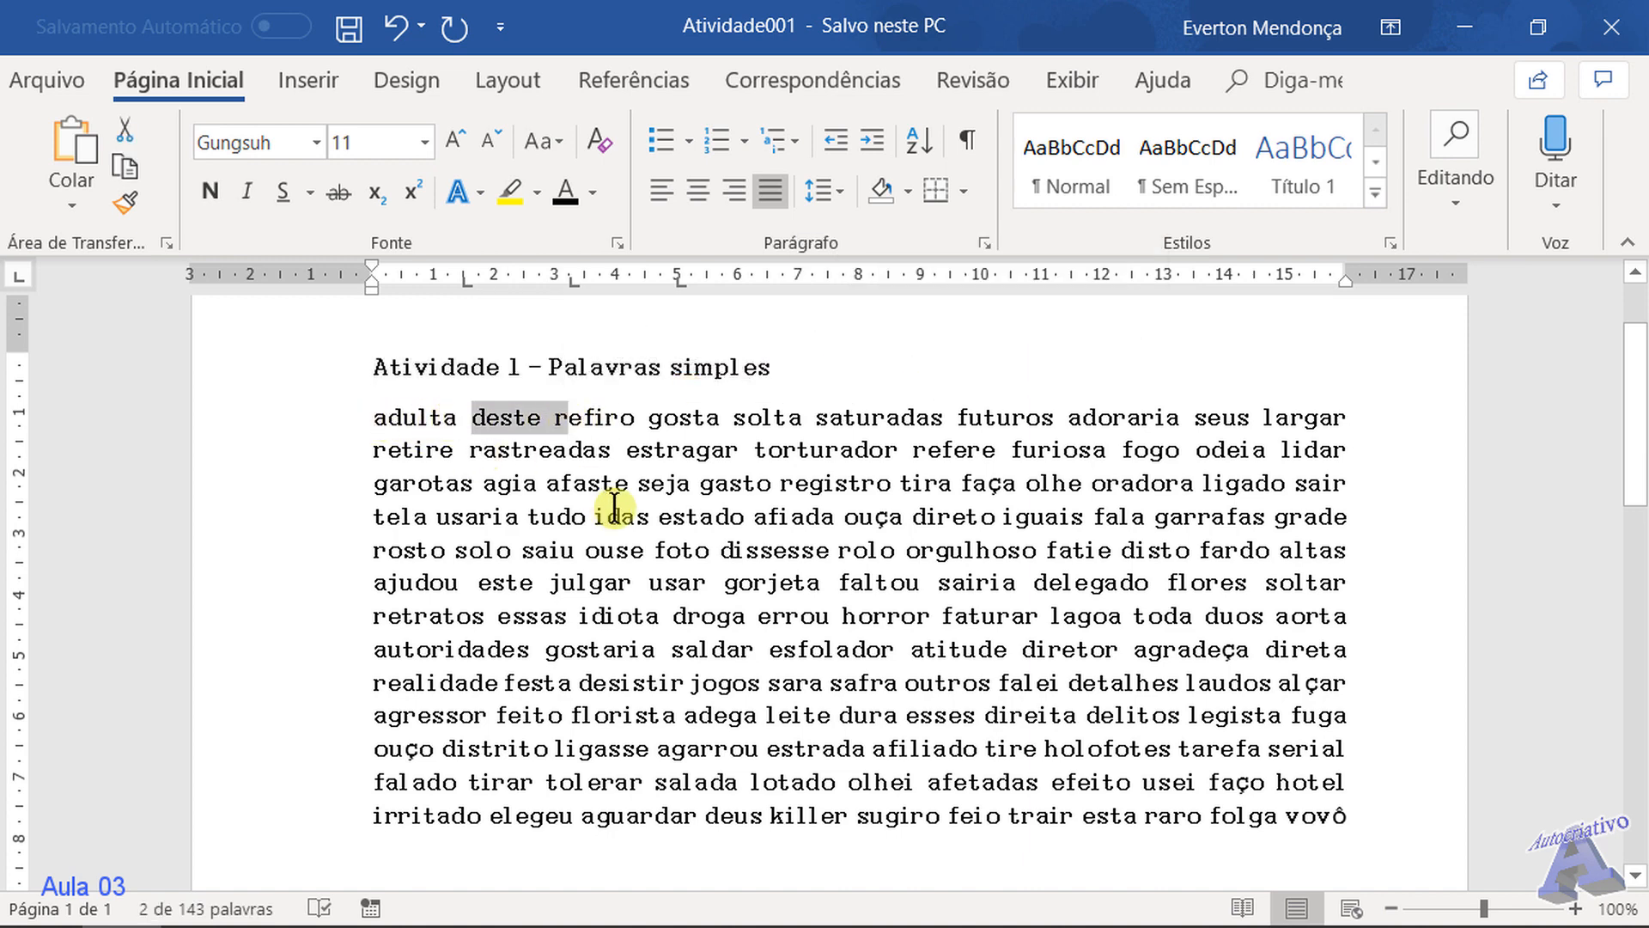
click(615, 507)
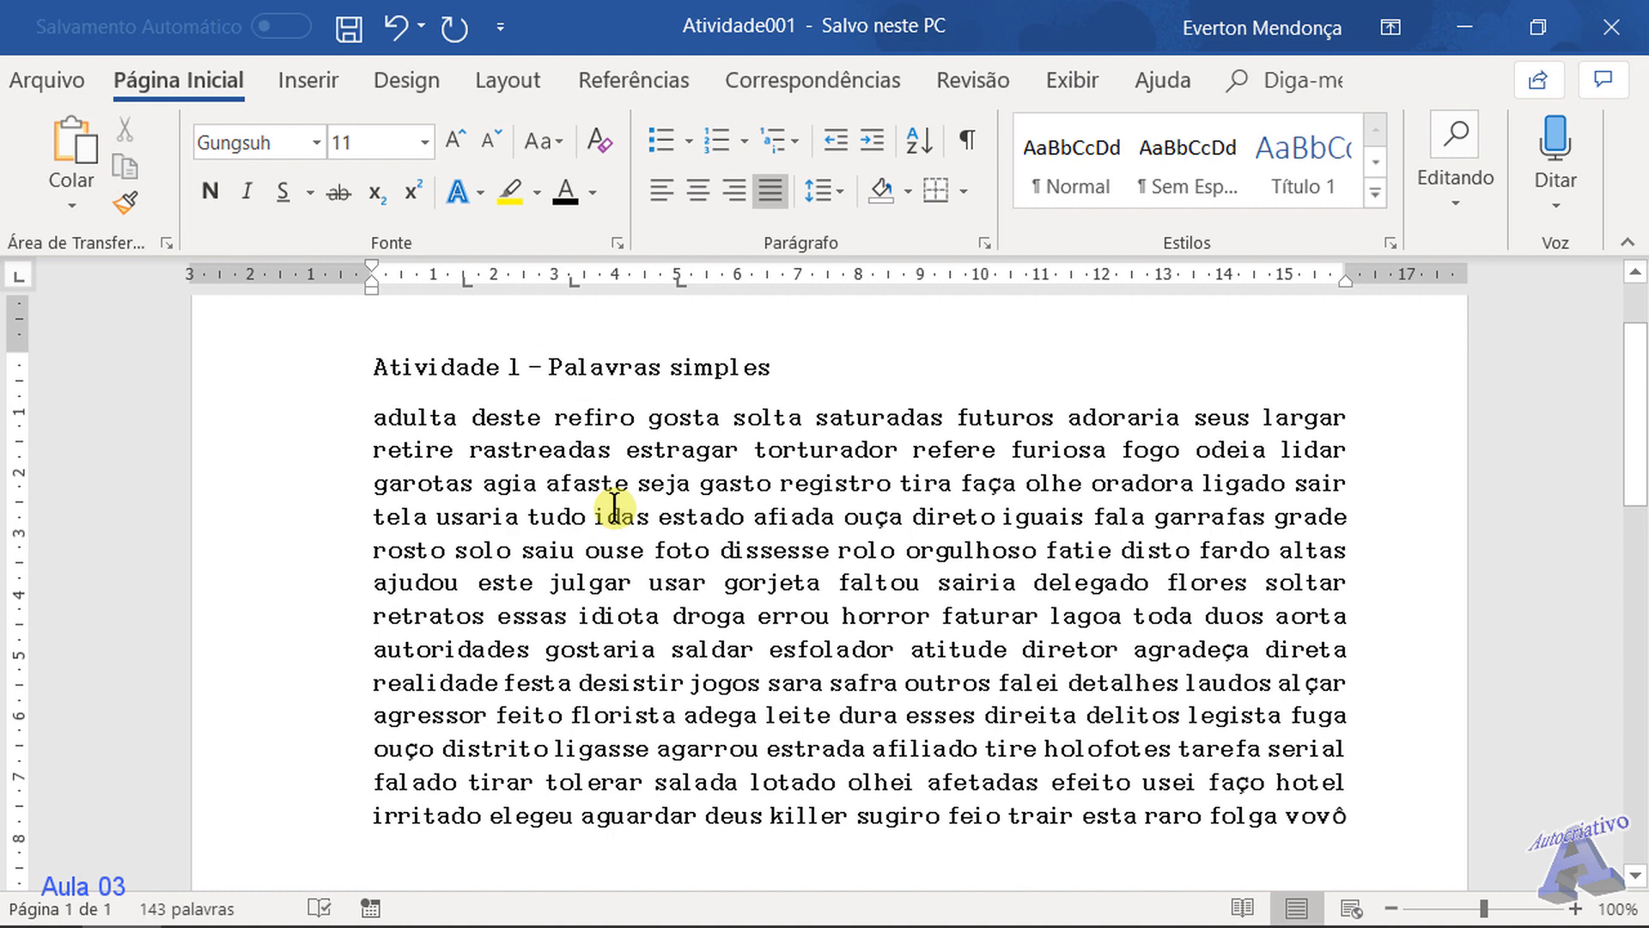
scroll(978, 629, down, 1)
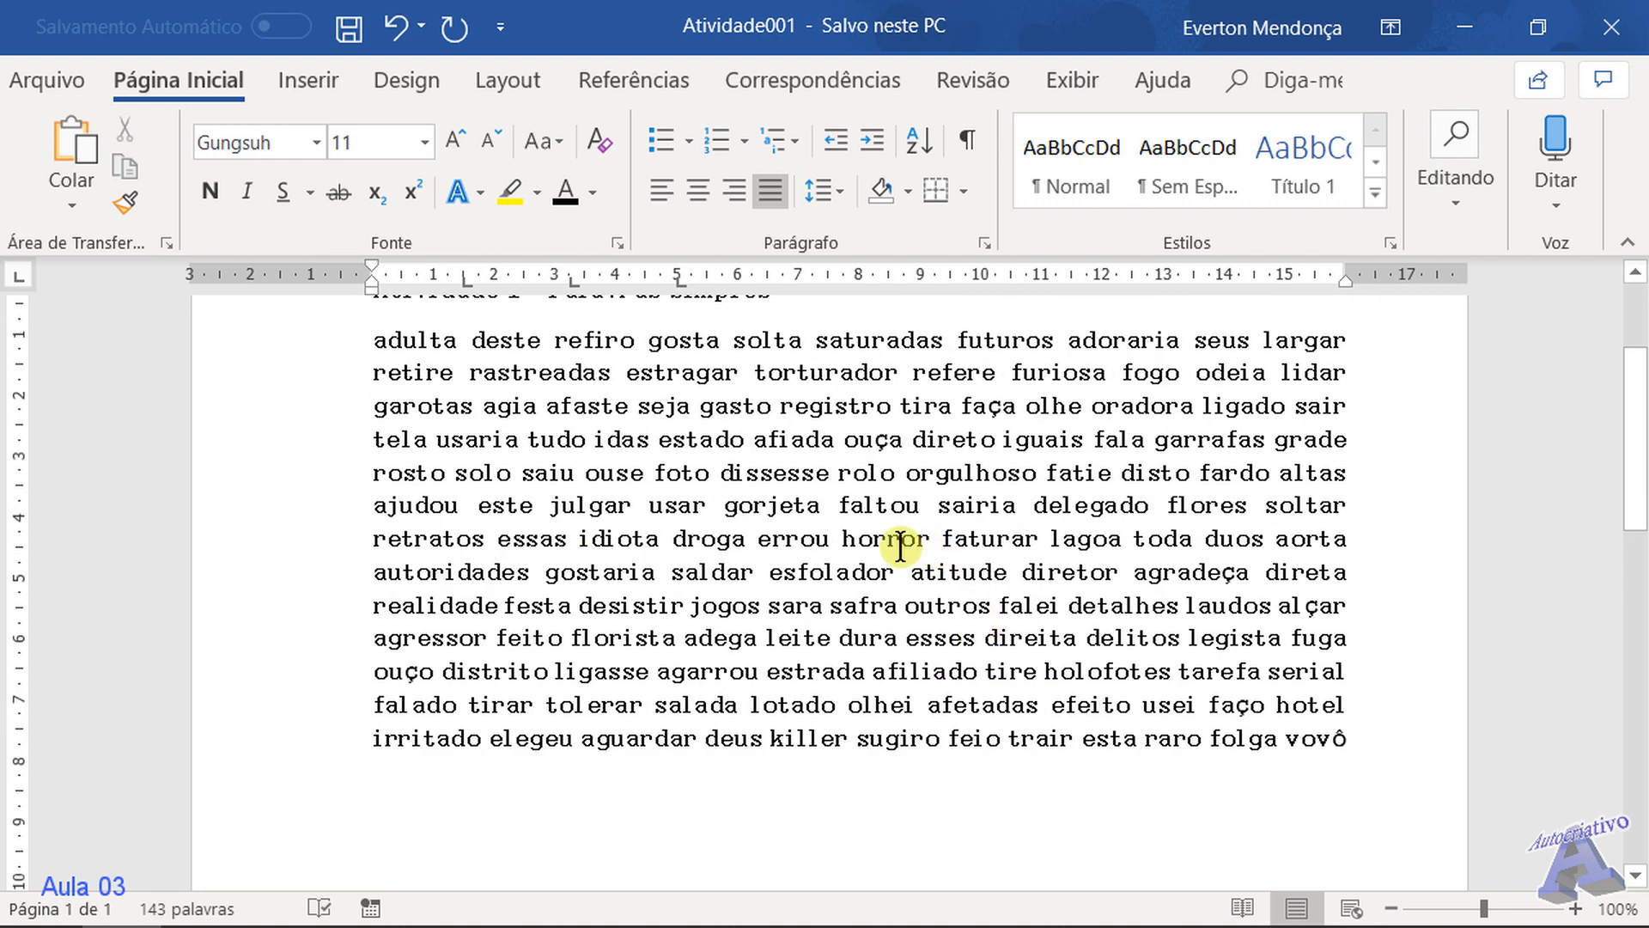
scroll(900, 547, up, 1)
Change the font of the whole Atividade001 text, heading and word list, to Arial Nova
drag(372, 366, 1354, 825)
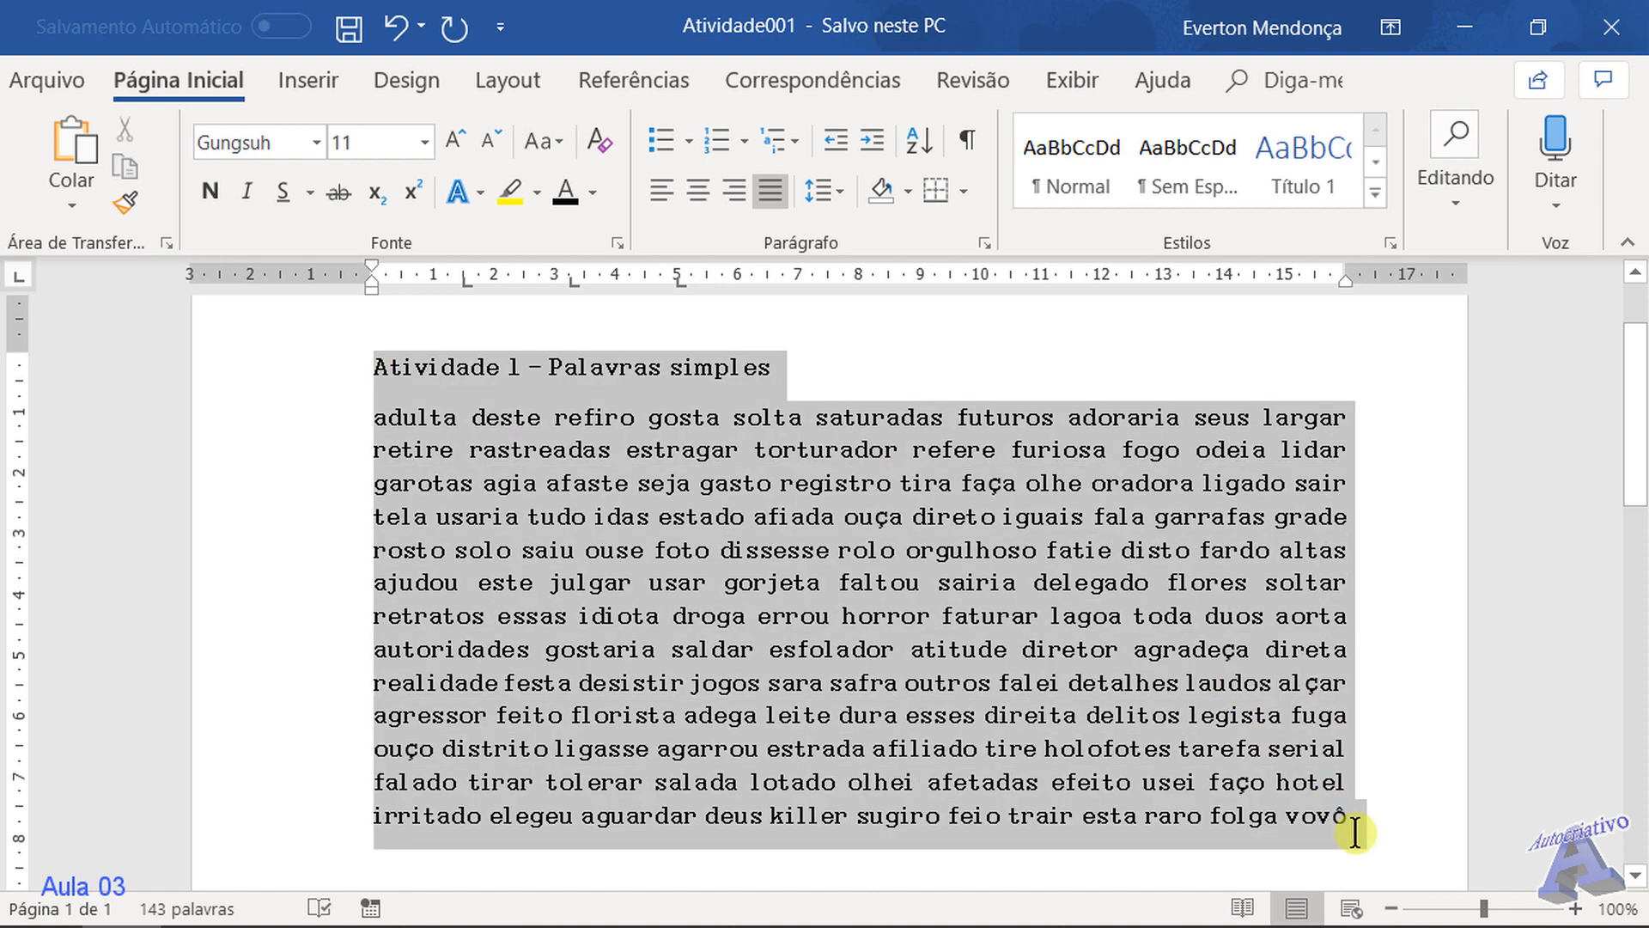
click(316, 143)
key(BackSpace)
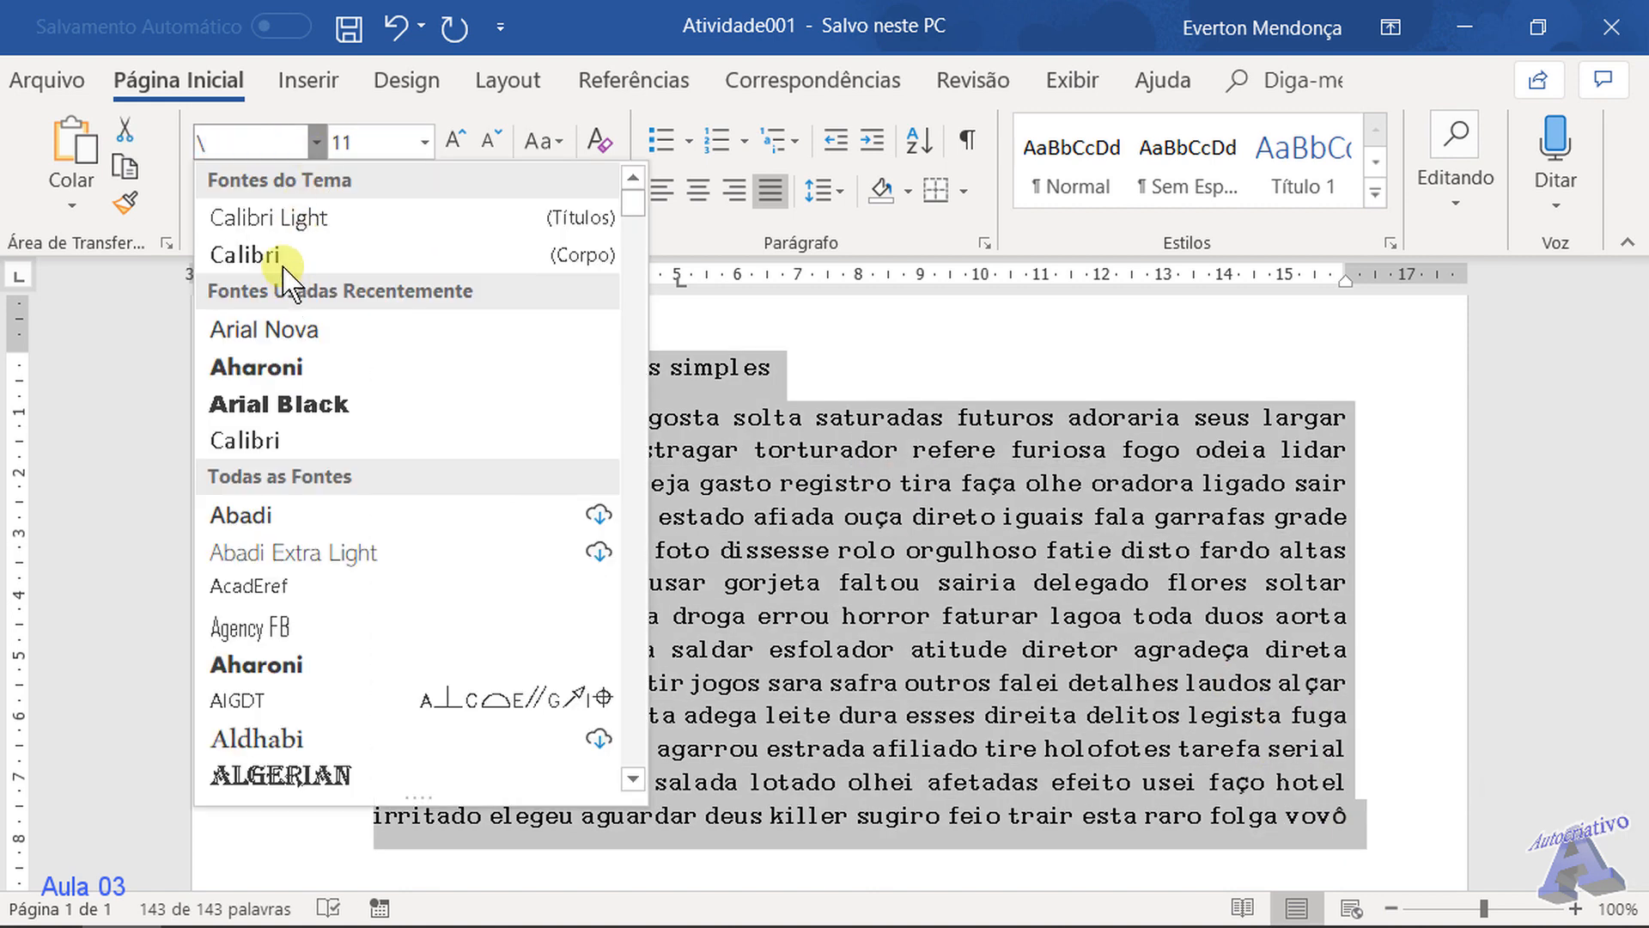
text(Arial Nova)
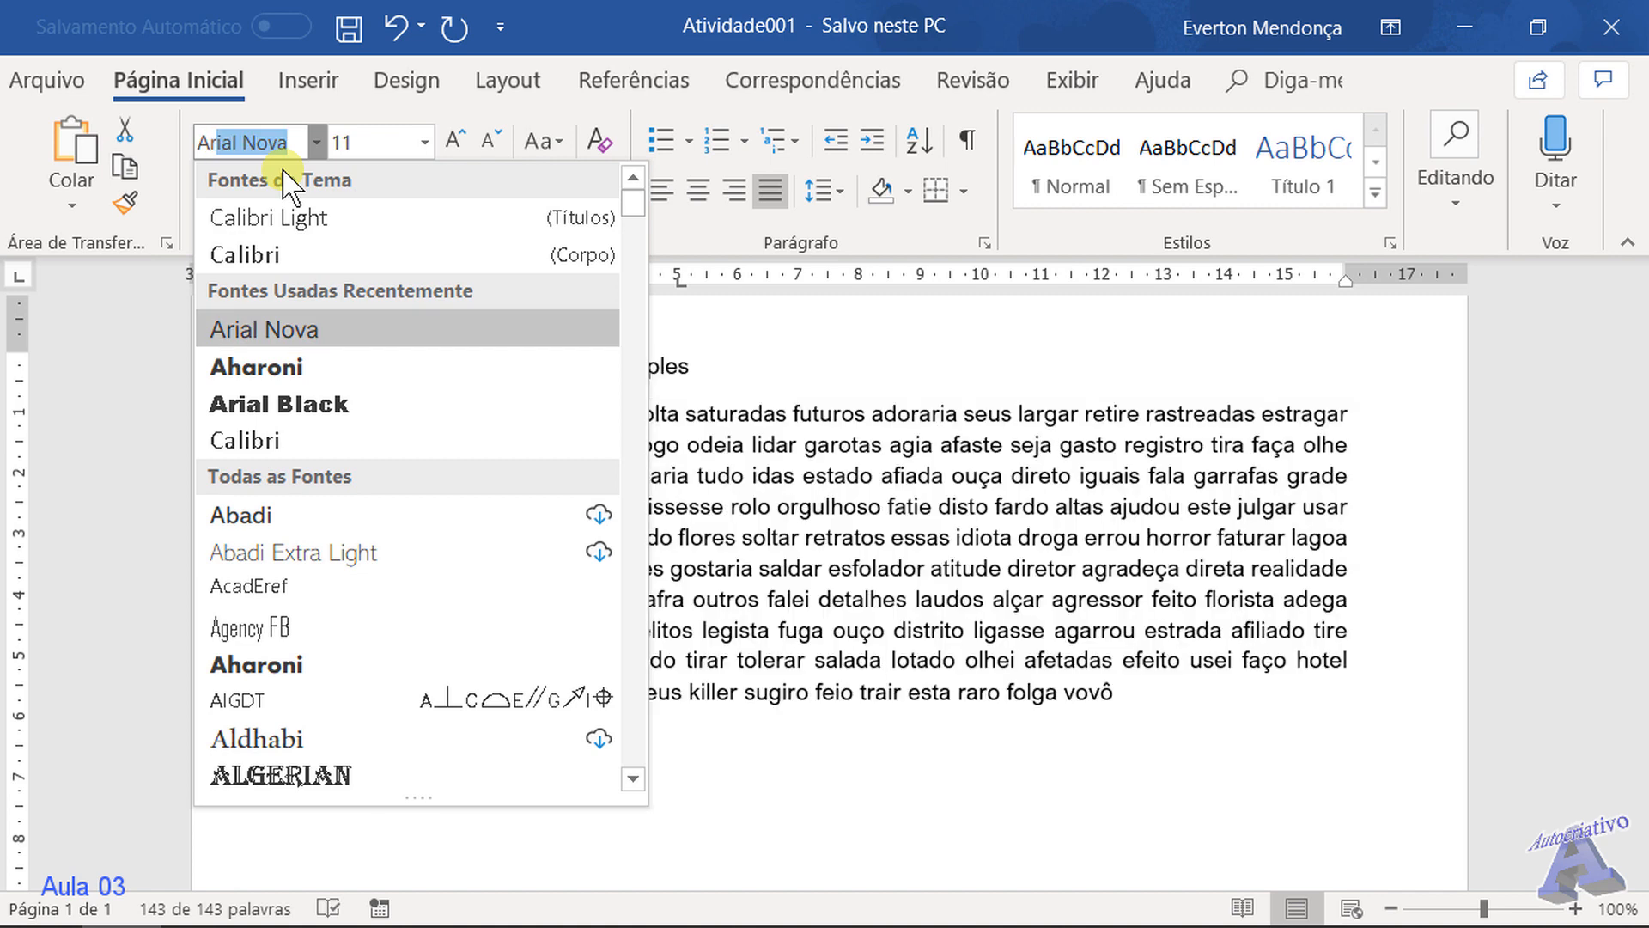
key(Return)
click(1131, 697)
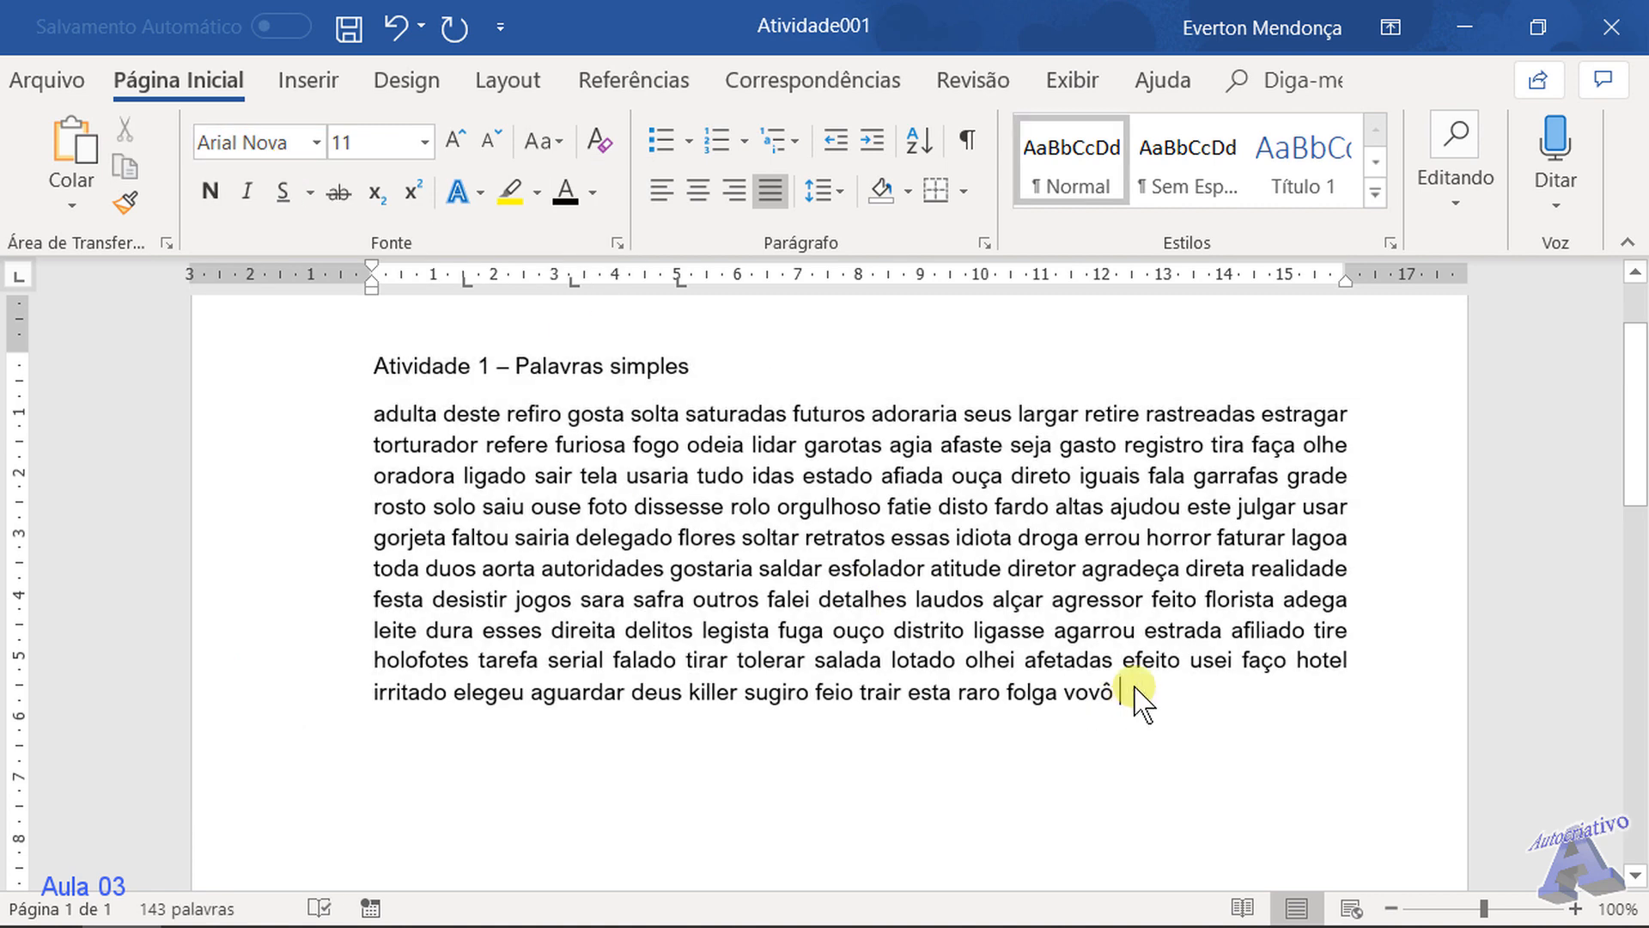
scroll(860, 515, up, 2)
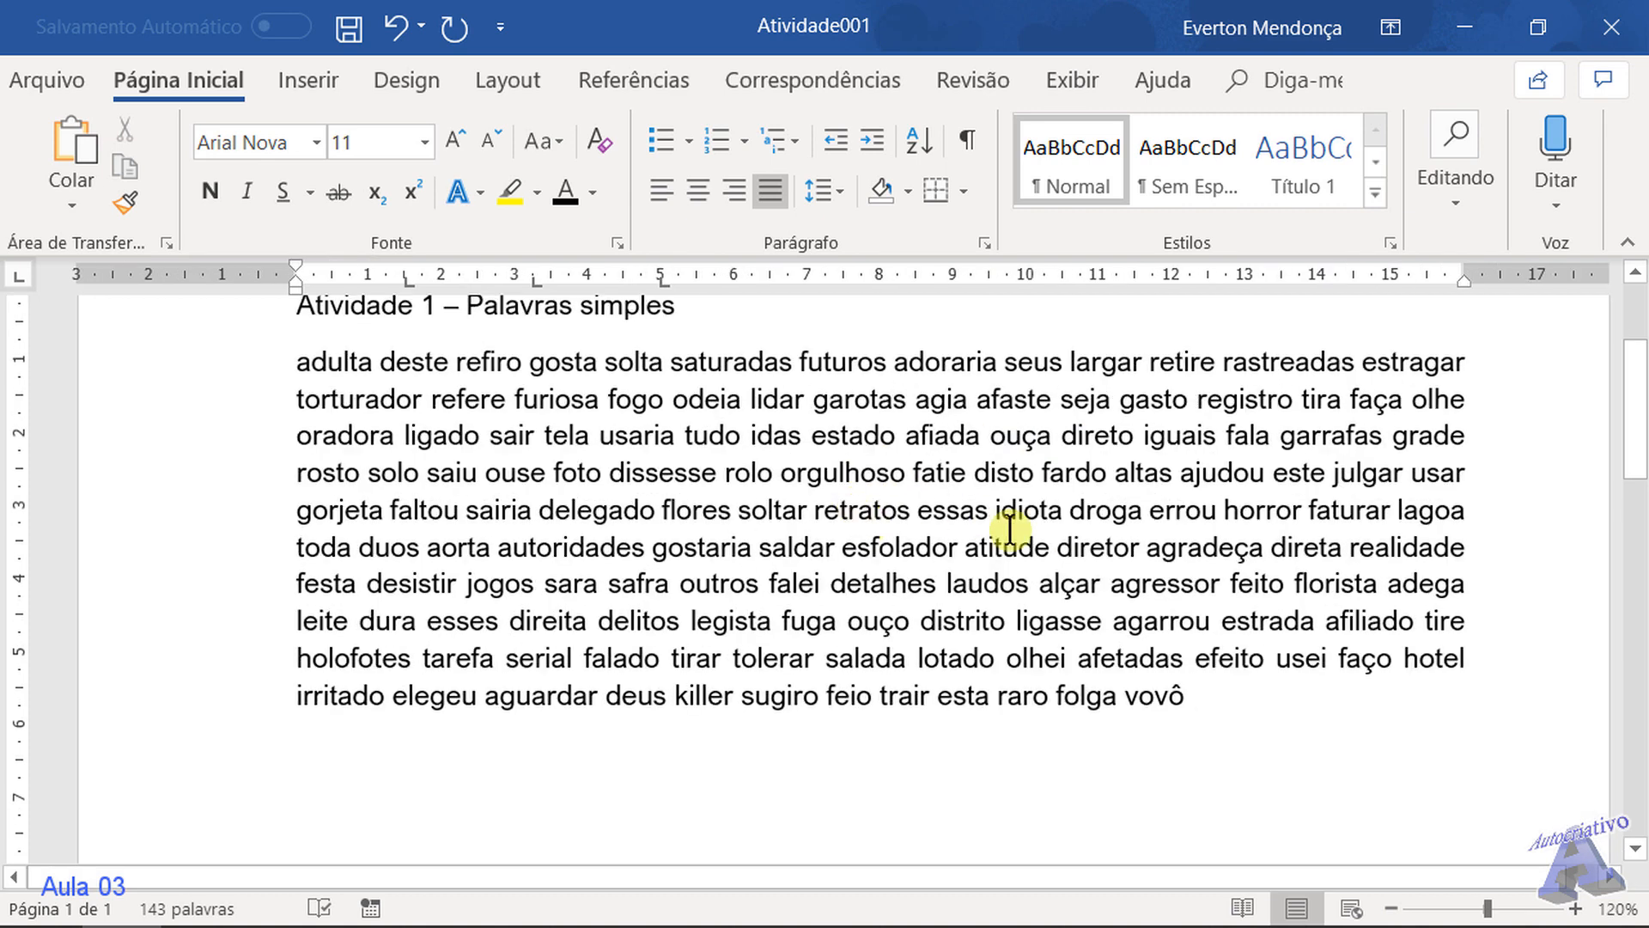
scroll(1009, 528, up, 1)
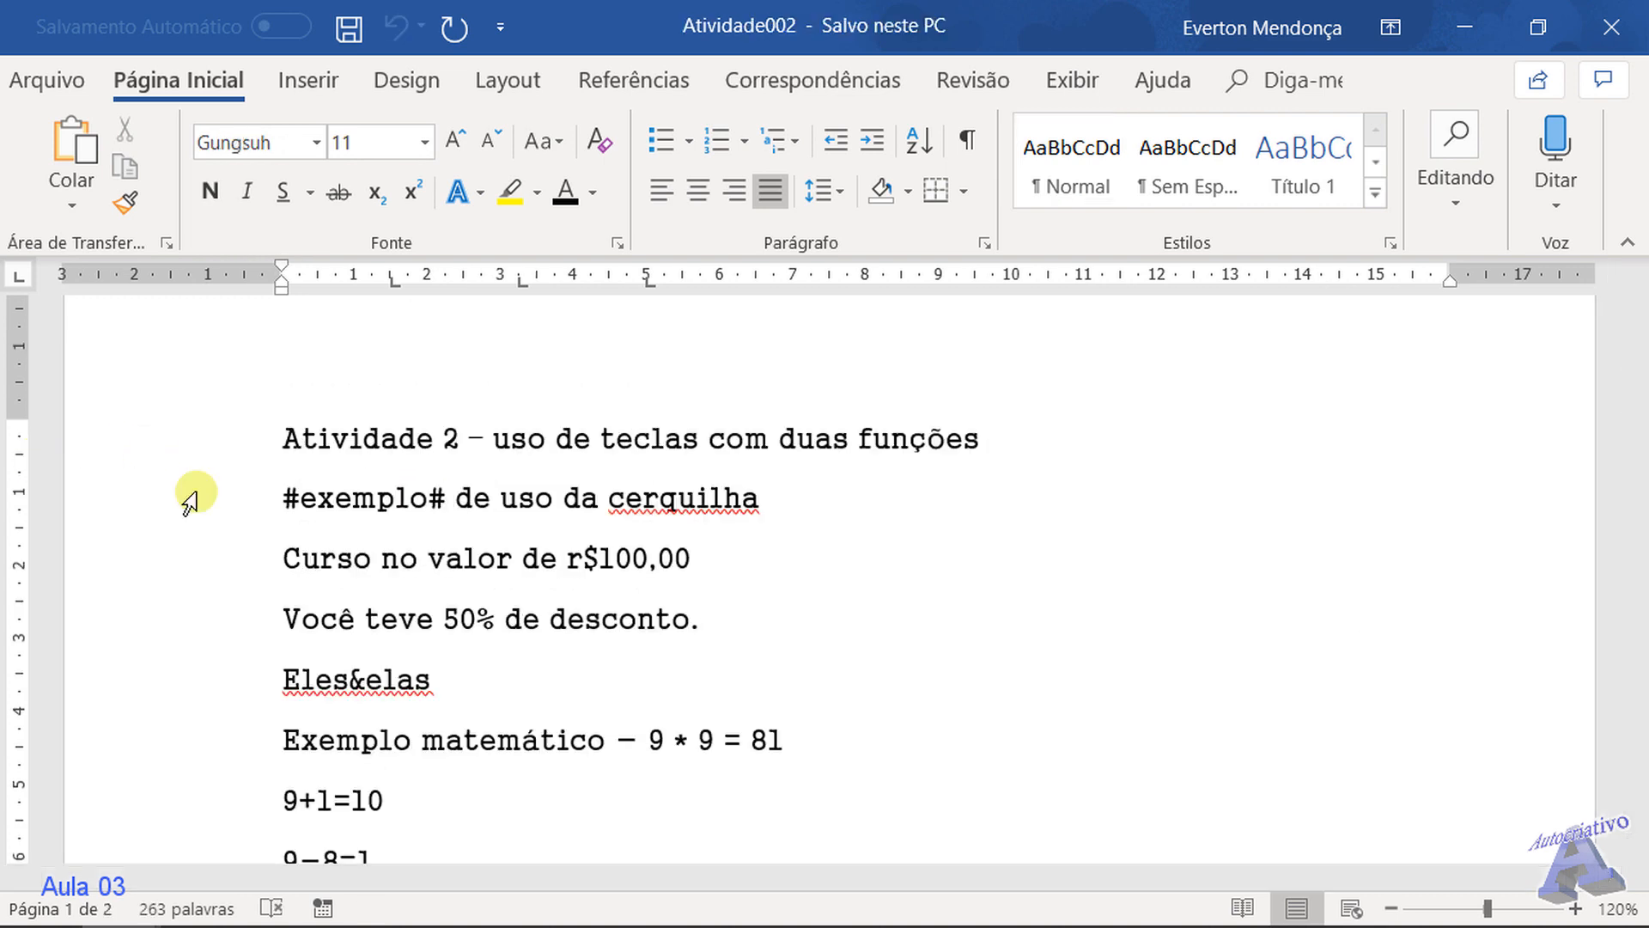
Read the Atividade002 heading, "uso de teclas com duas funções", in its document
drag(494, 438, 977, 433)
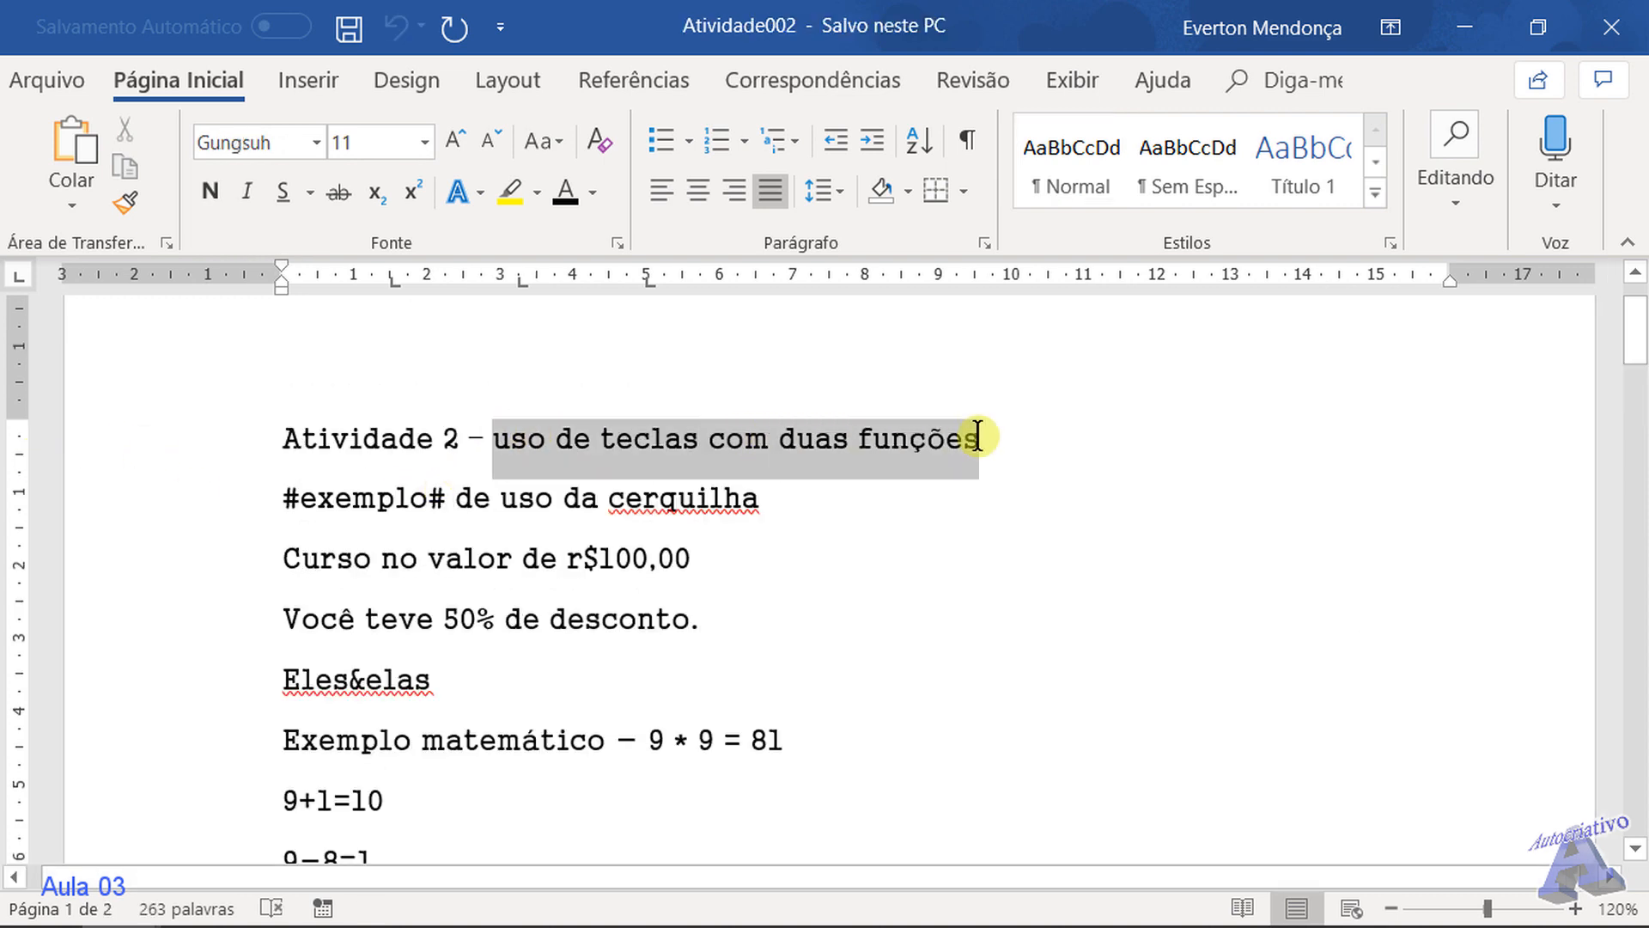
click(983, 513)
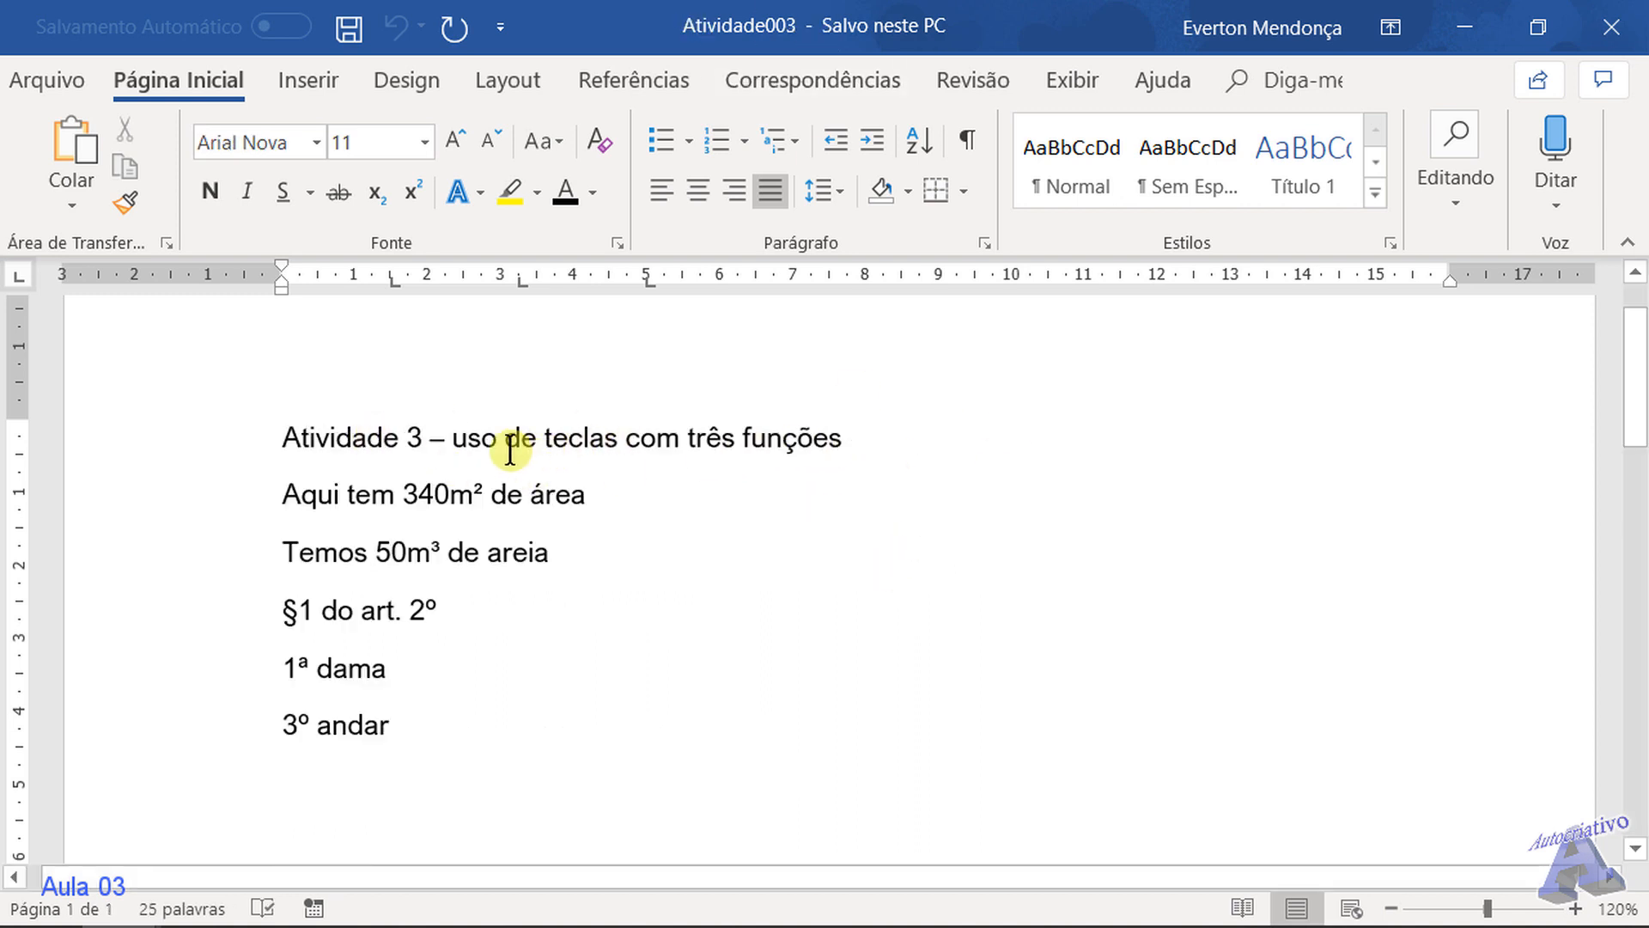
Examine the phrase "com três funções" in the heading of the Atividade003 document
drag(622, 438, 854, 440)
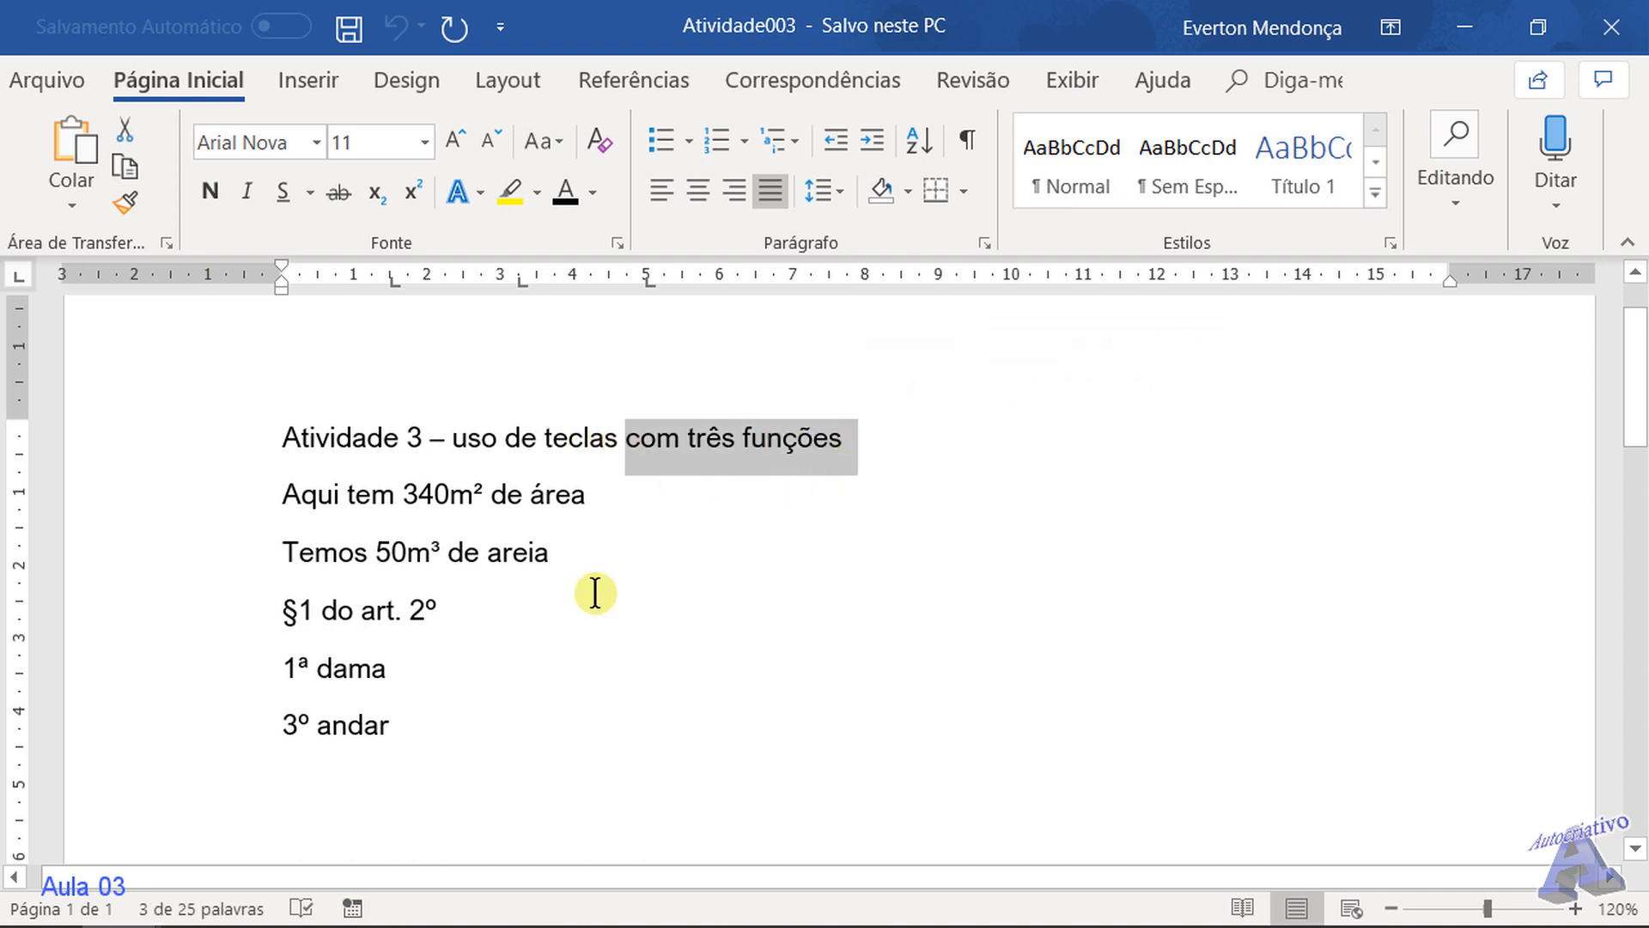
click(799, 570)
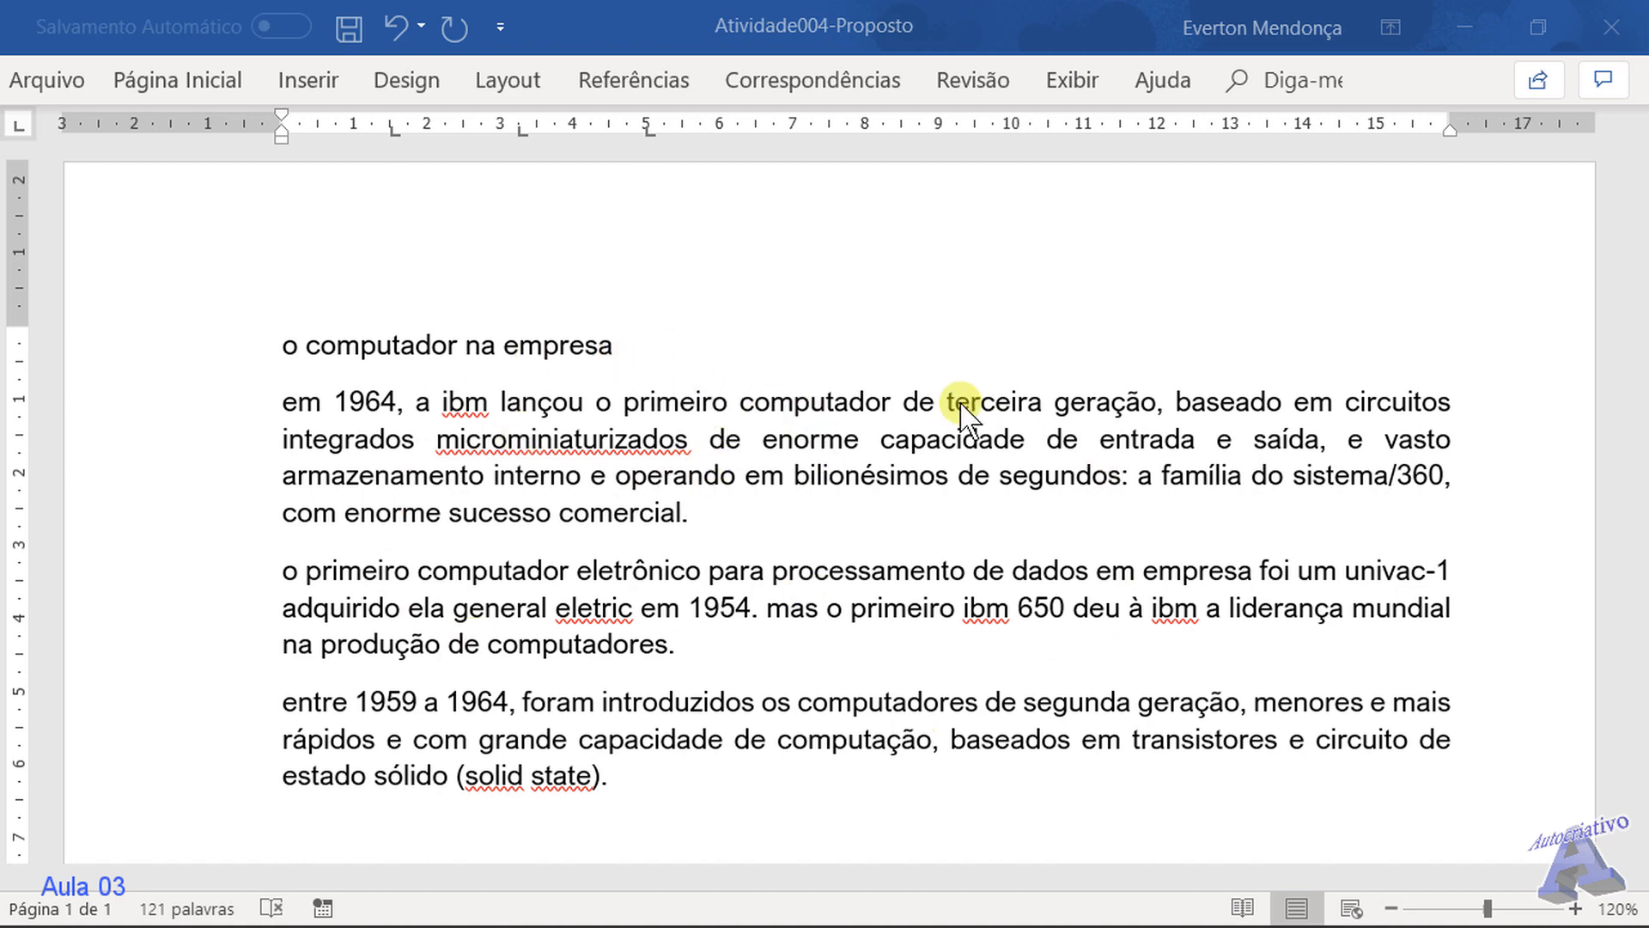
Stretch the formatted "O COMPUTADOR NA EMPRESA" sample in Atividade004-Proposto taller by extending its lower edge
scroll(776, 600, down, 5)
scroll(777, 612, down, 2)
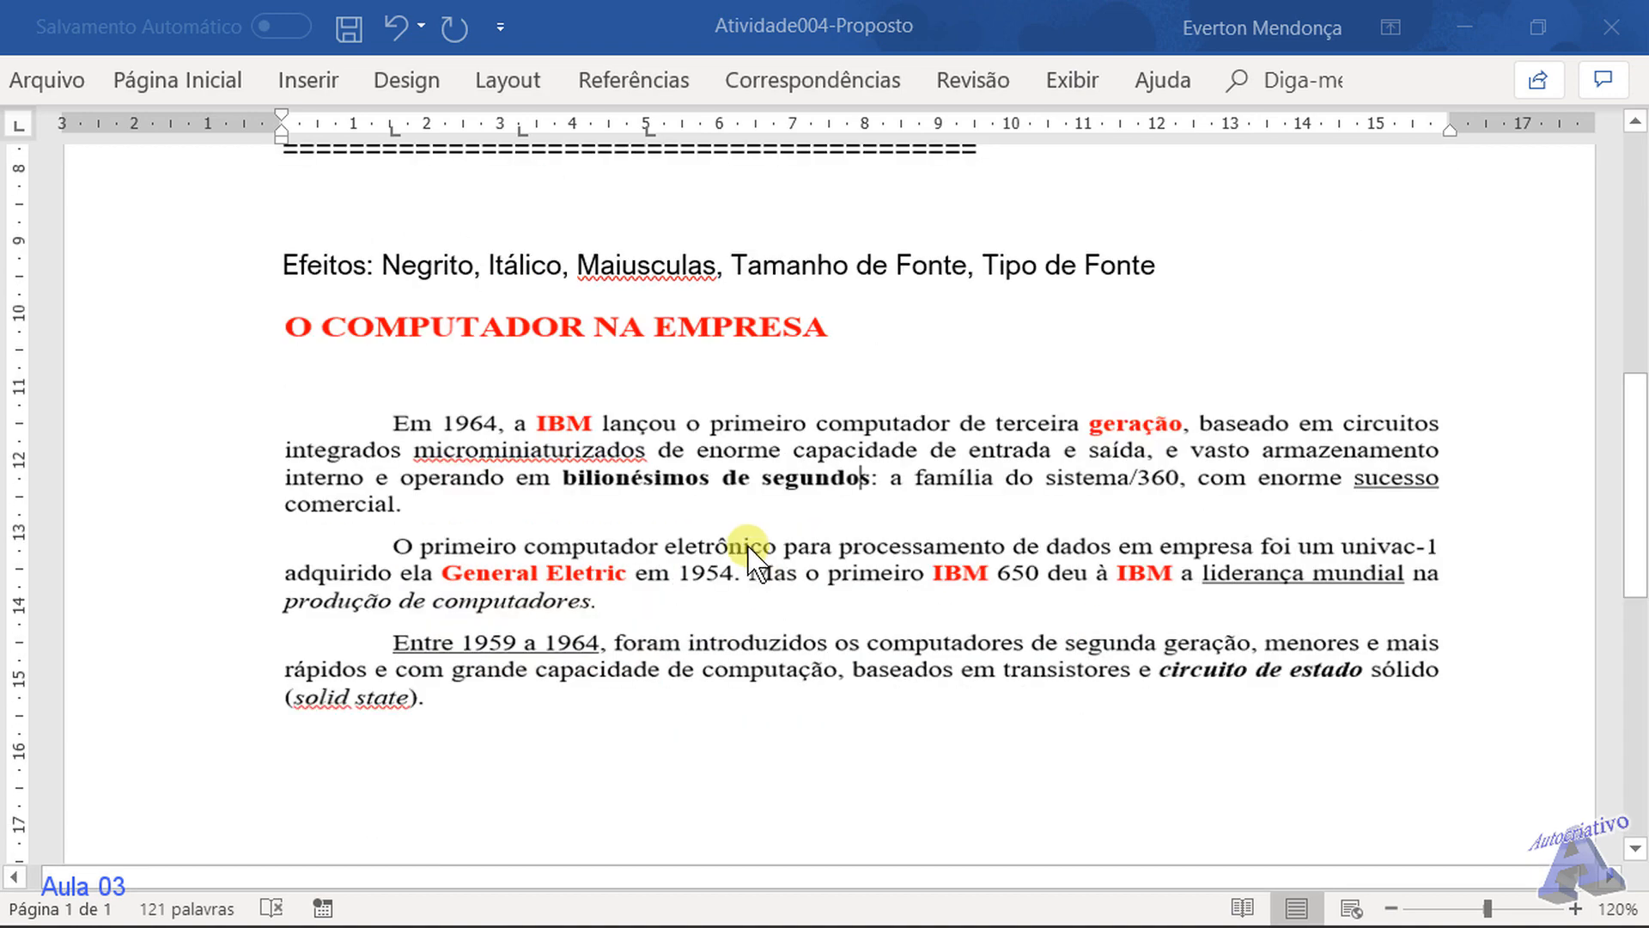
scroll(748, 738, down, 2)
scroll(745, 548, up, 1)
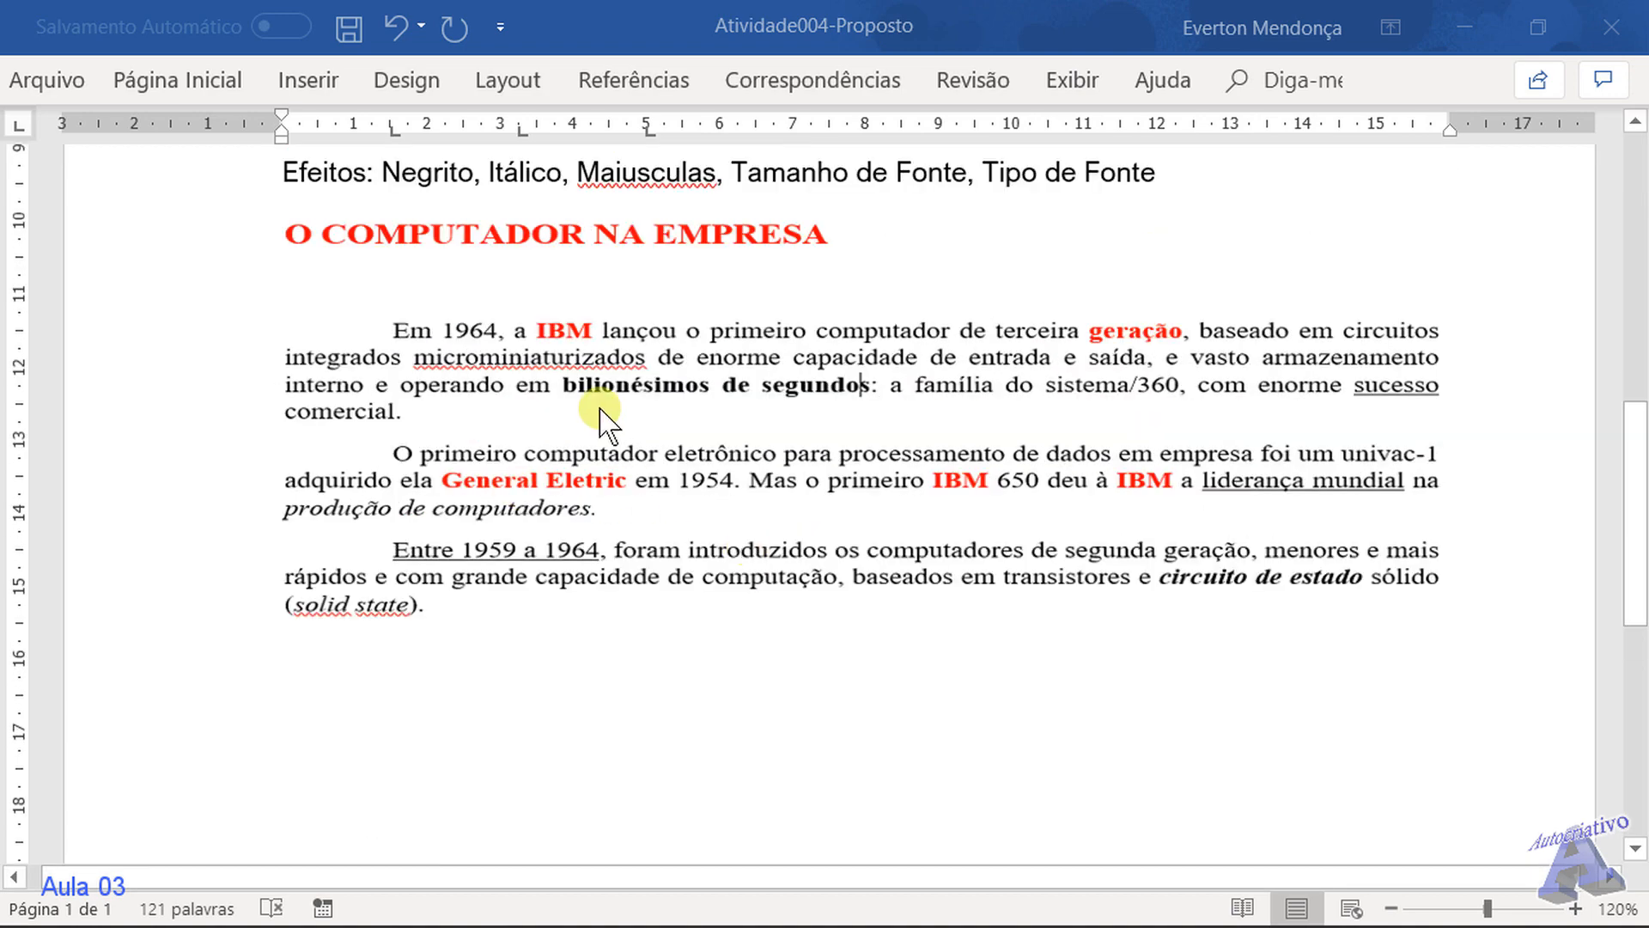
click(662, 399)
drag(866, 687, 876, 785)
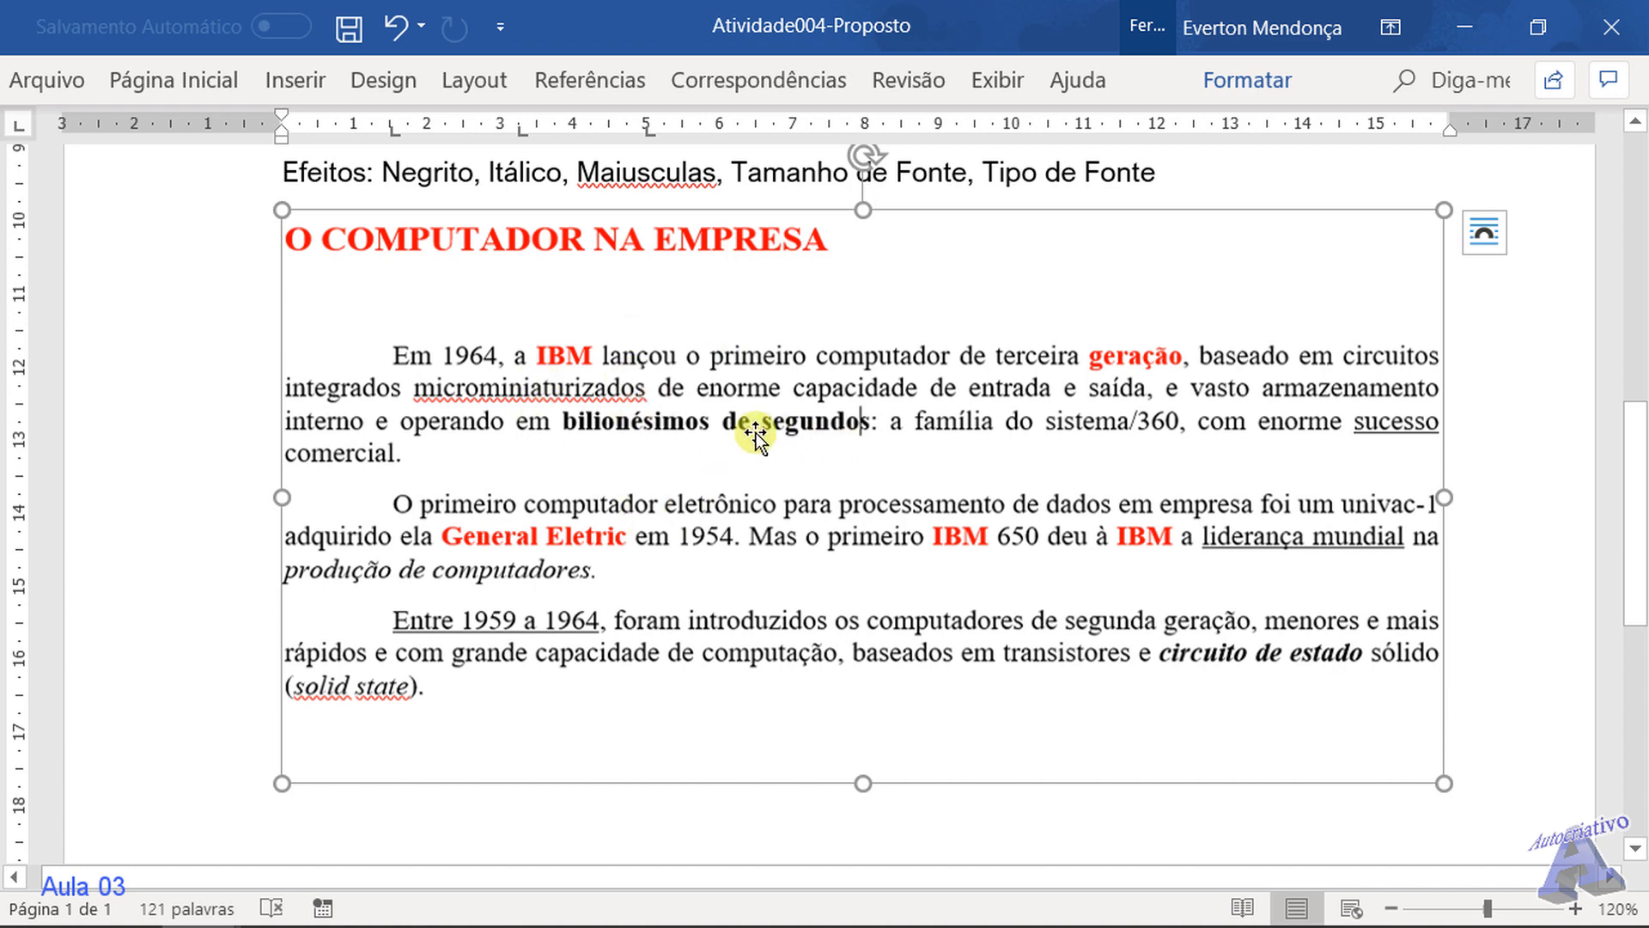
Compare the plain "o computador na empresa" text with the formatted sample and its list of effects
scroll(683, 399, up, 6)
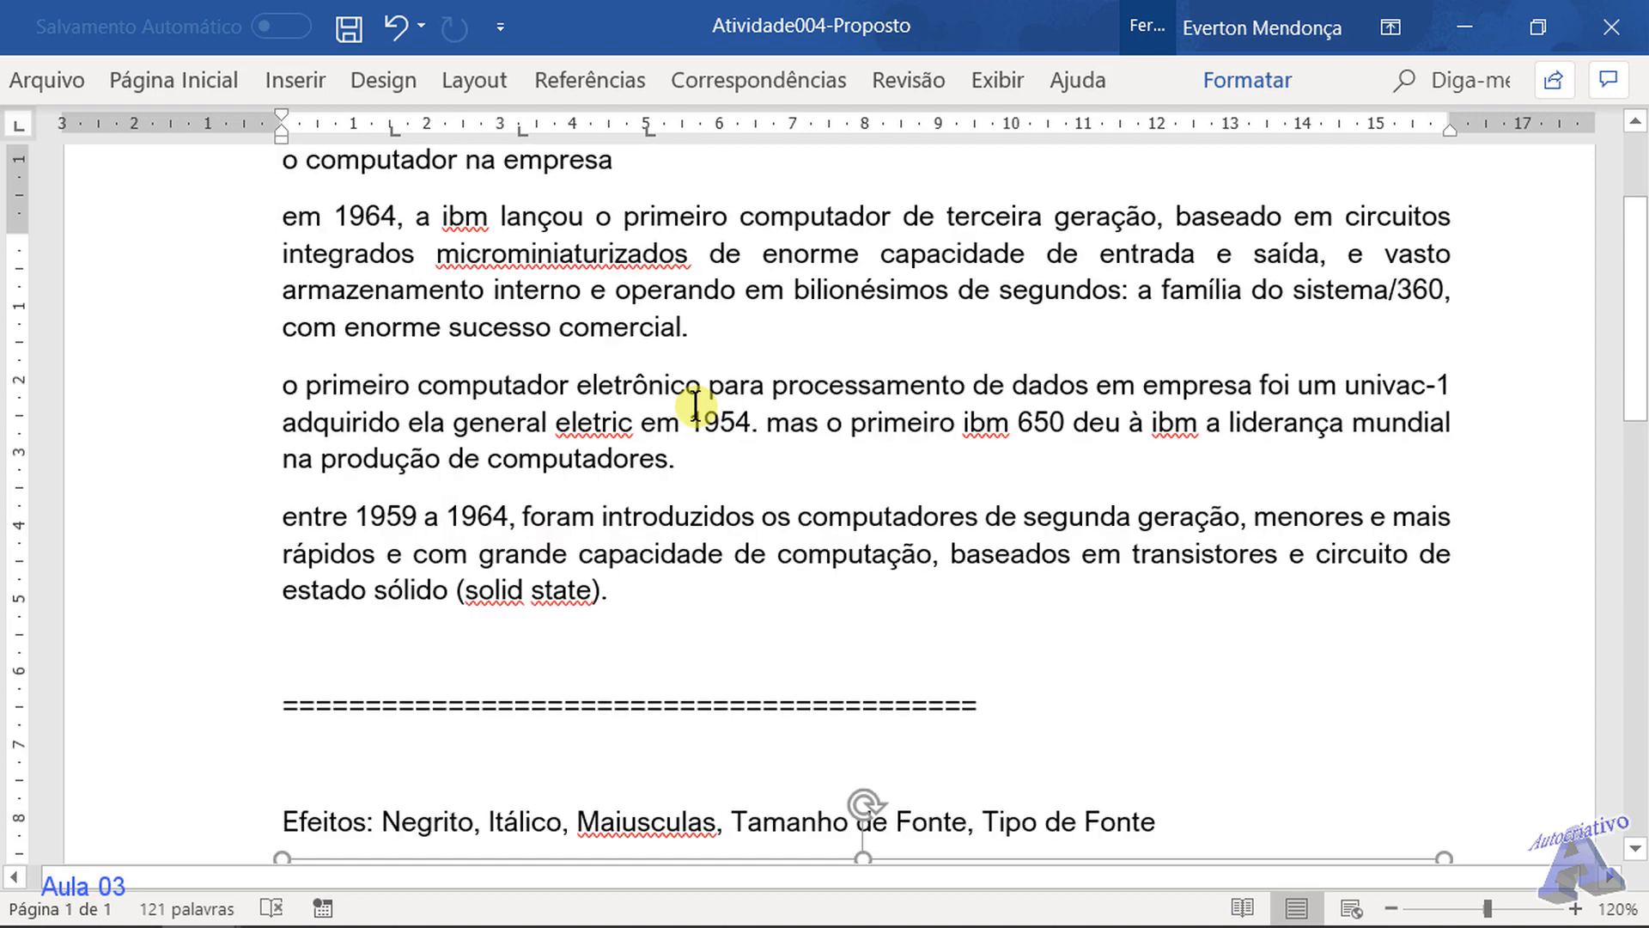
scroll(694, 405, up, 2)
scroll(696, 406, down, 6)
scroll(696, 406, up, 4)
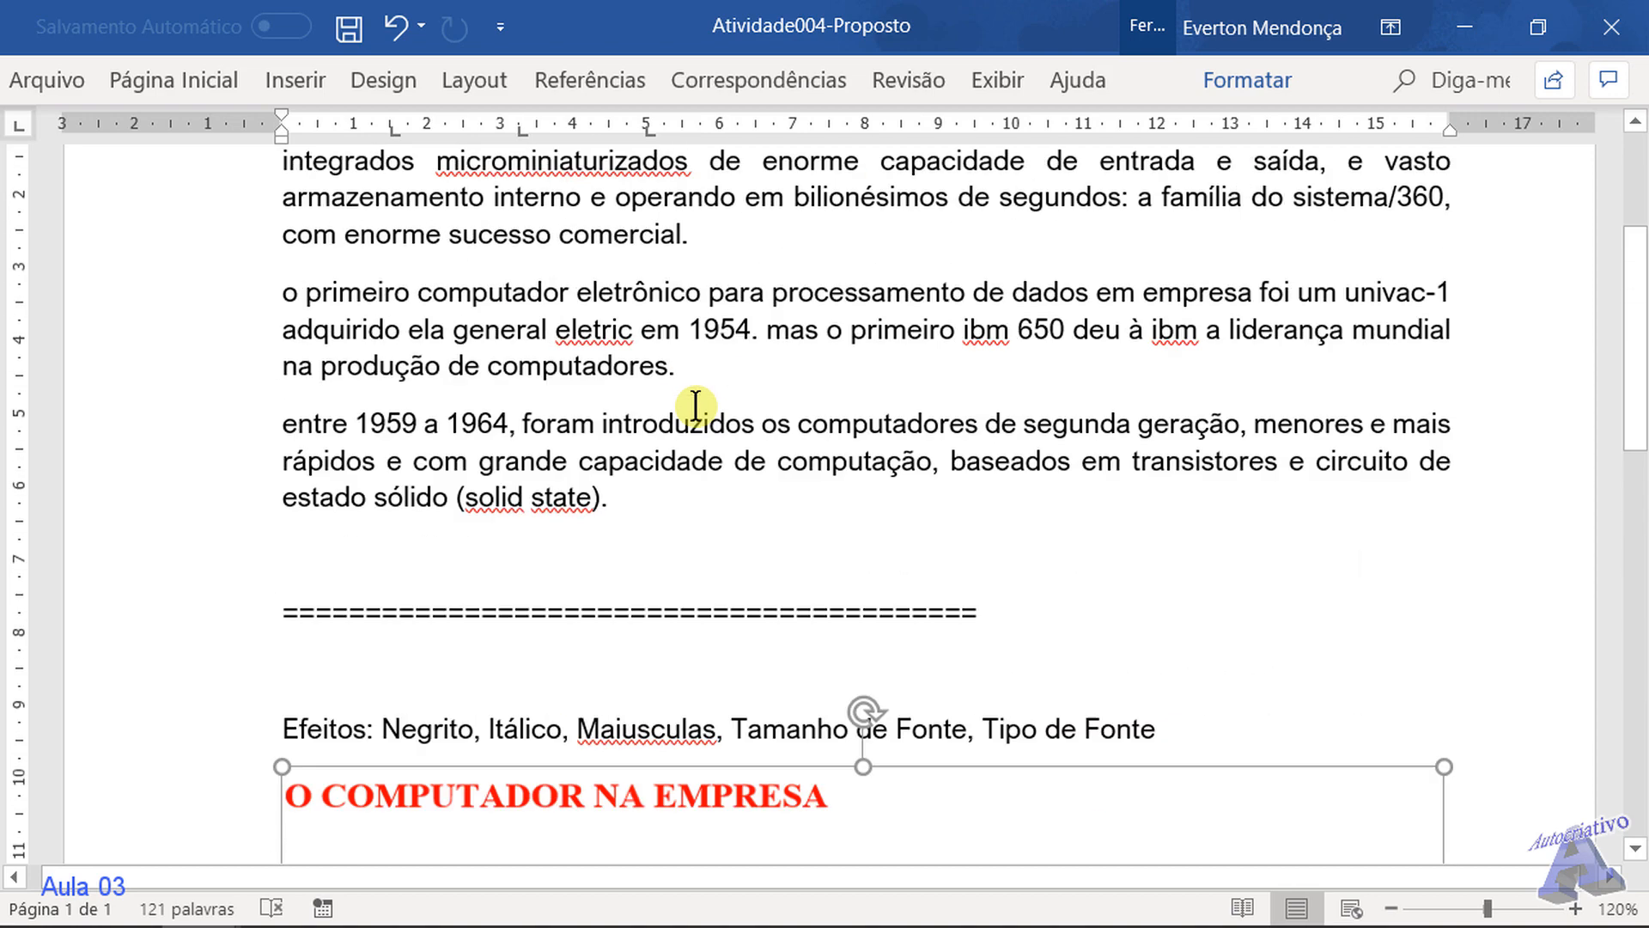
scroll(696, 406, down, 5)
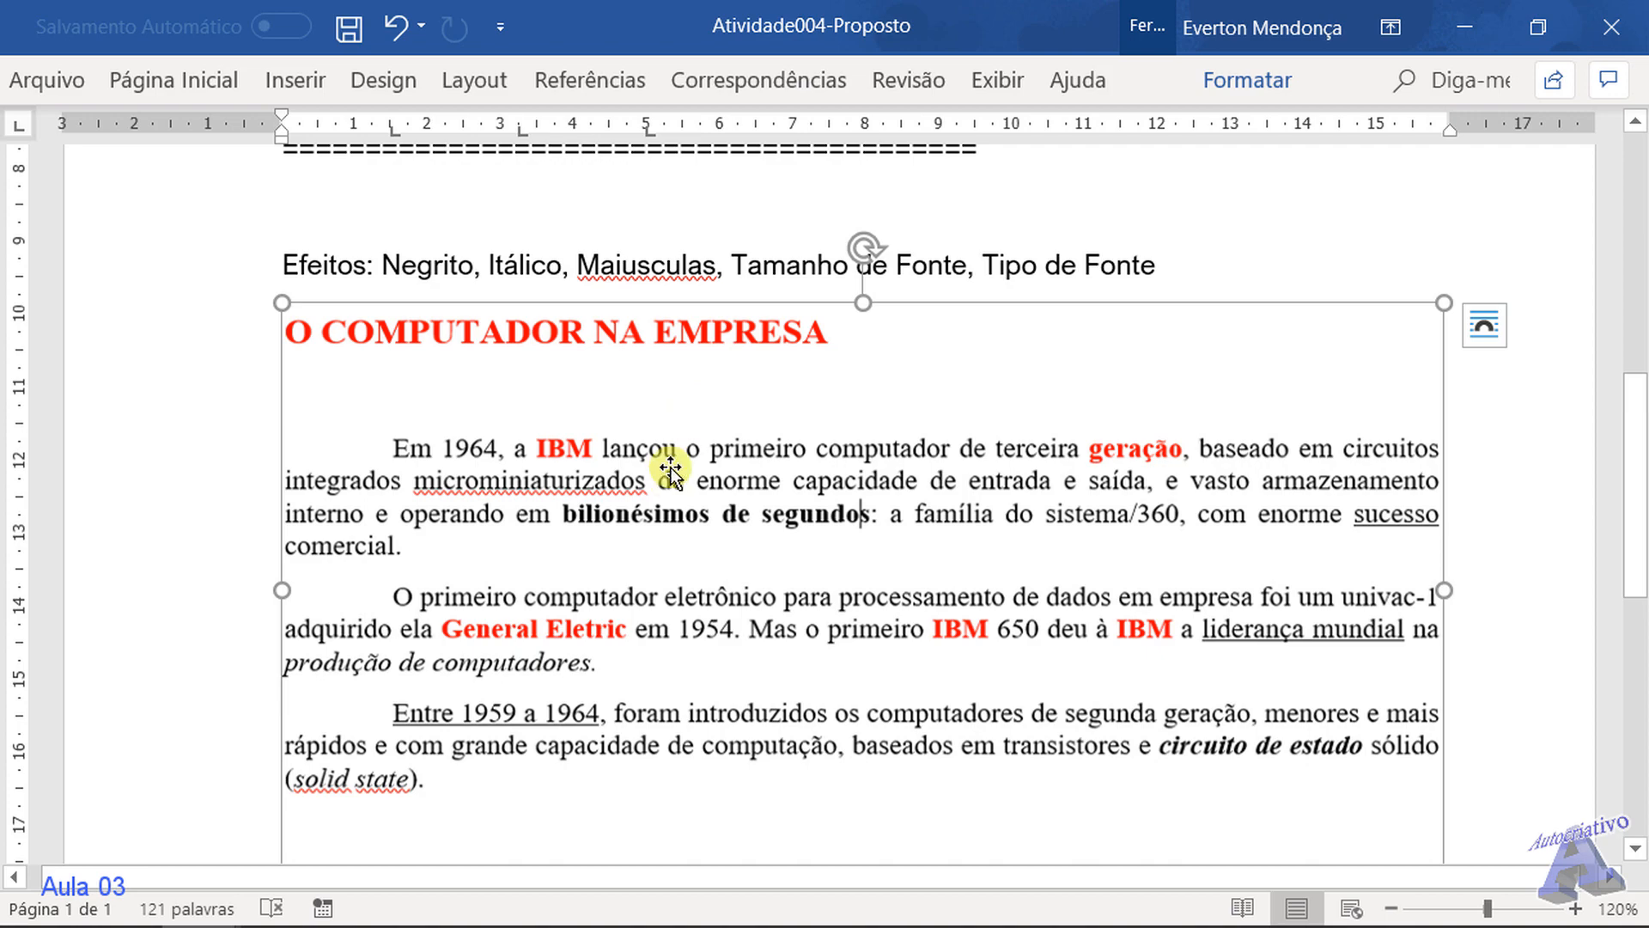
scroll(688, 455, up, 8)
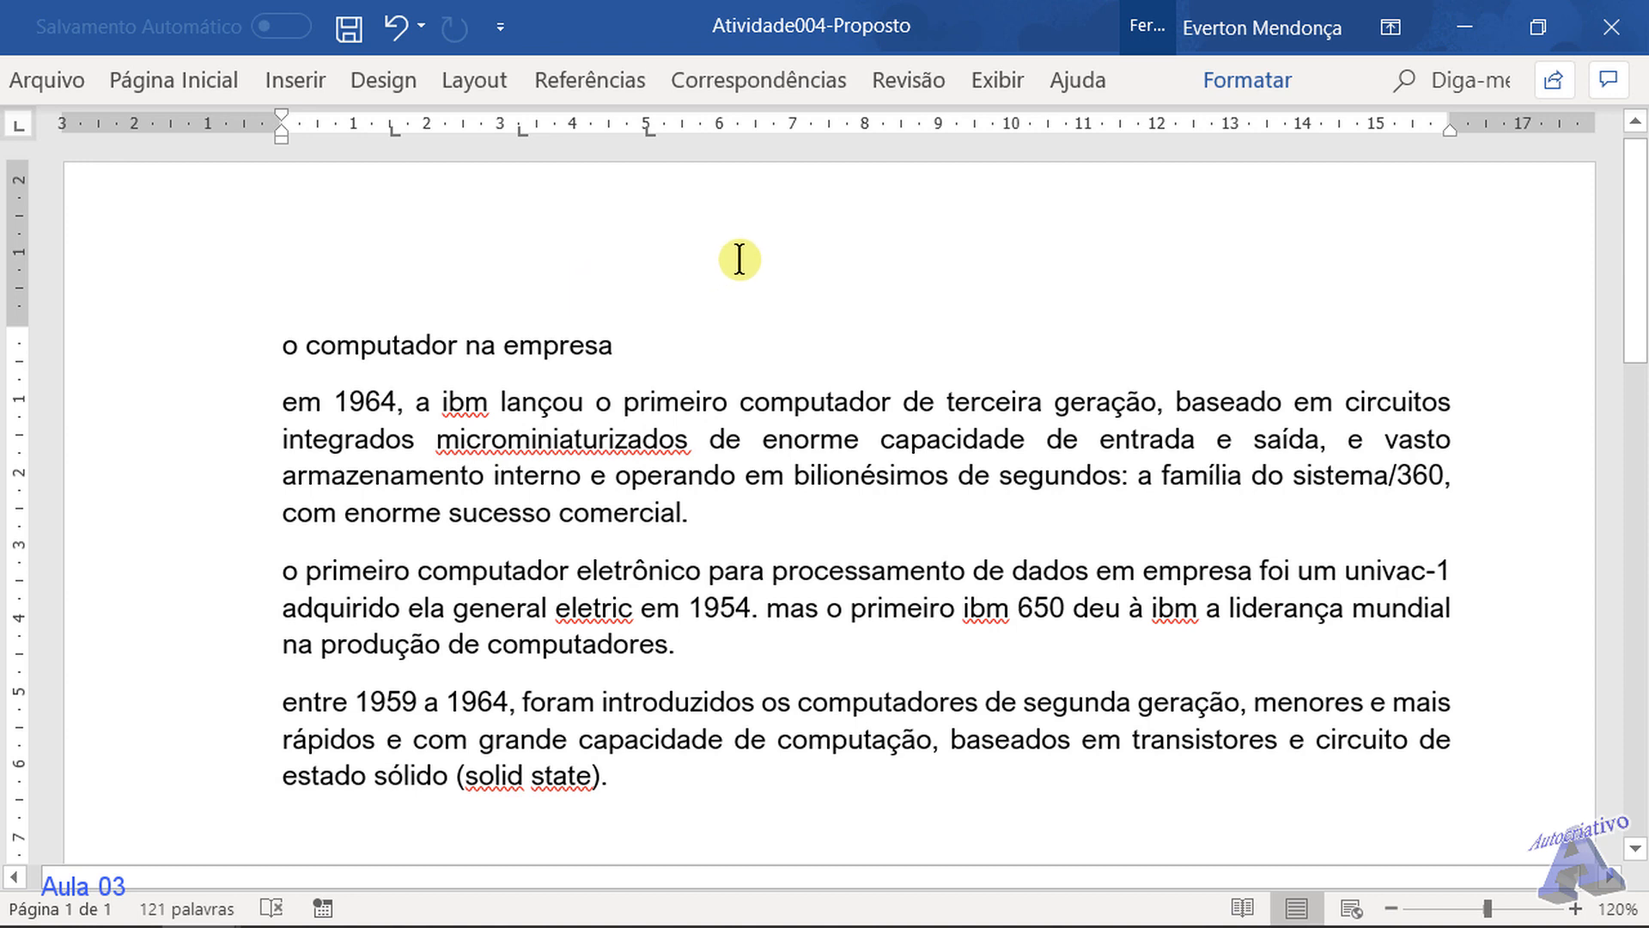
Display the Página Inicial, Inserir and Design commands temporarily from the collapsed ribbon
click(191, 84)
scroll(383, 76, down, 1)
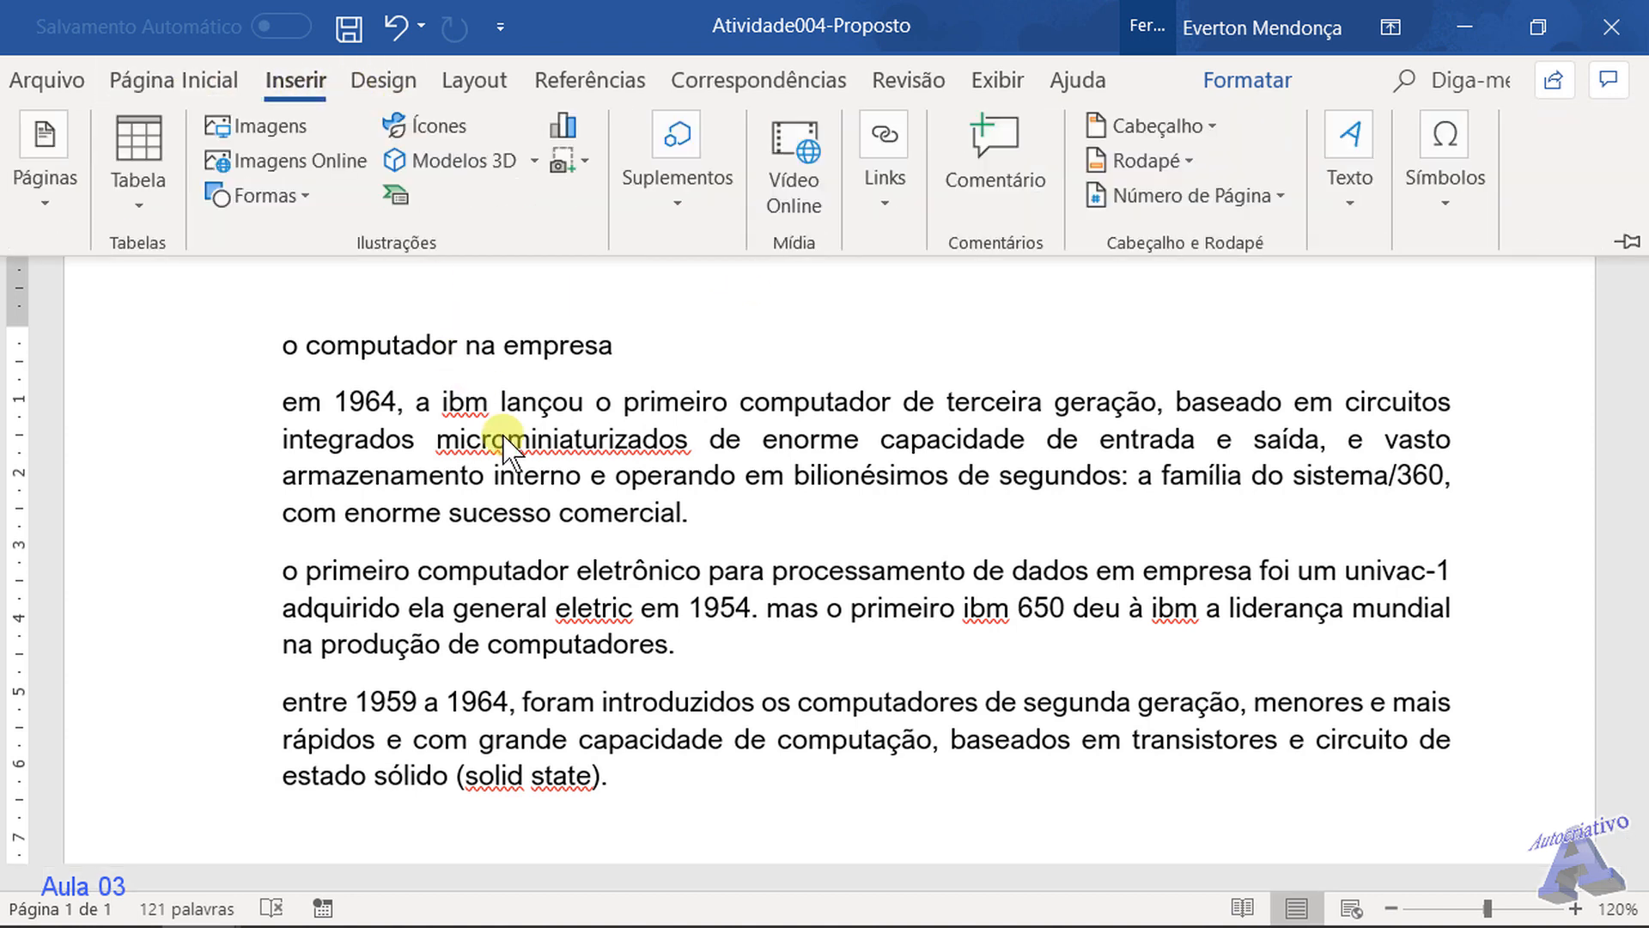
click(502, 429)
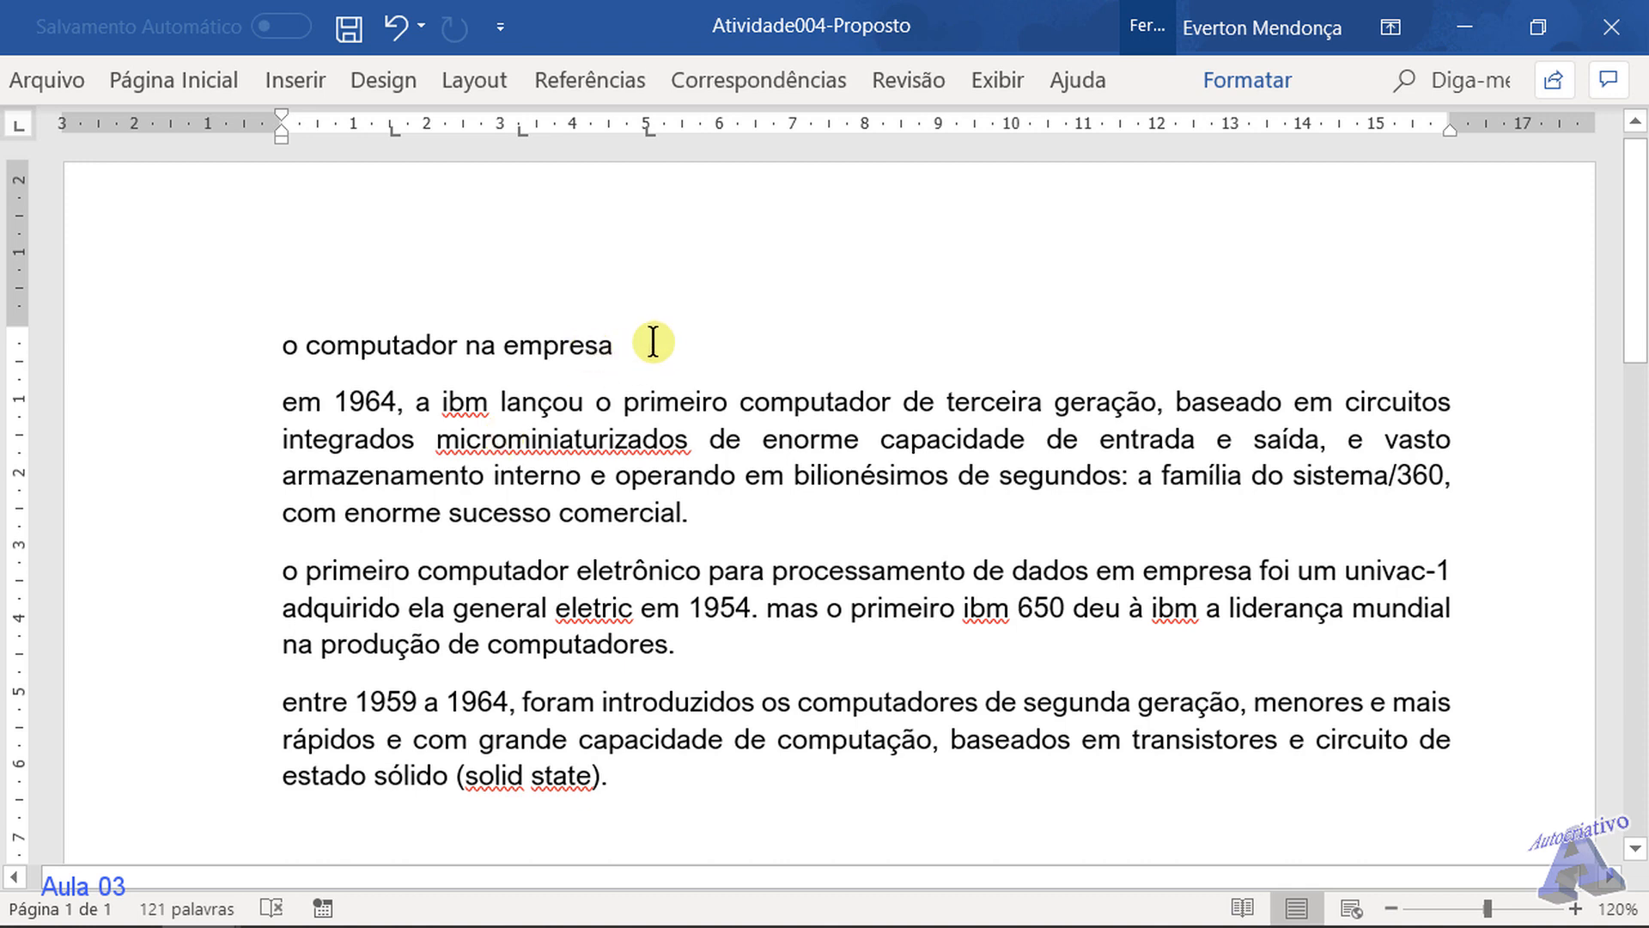
click(206, 77)
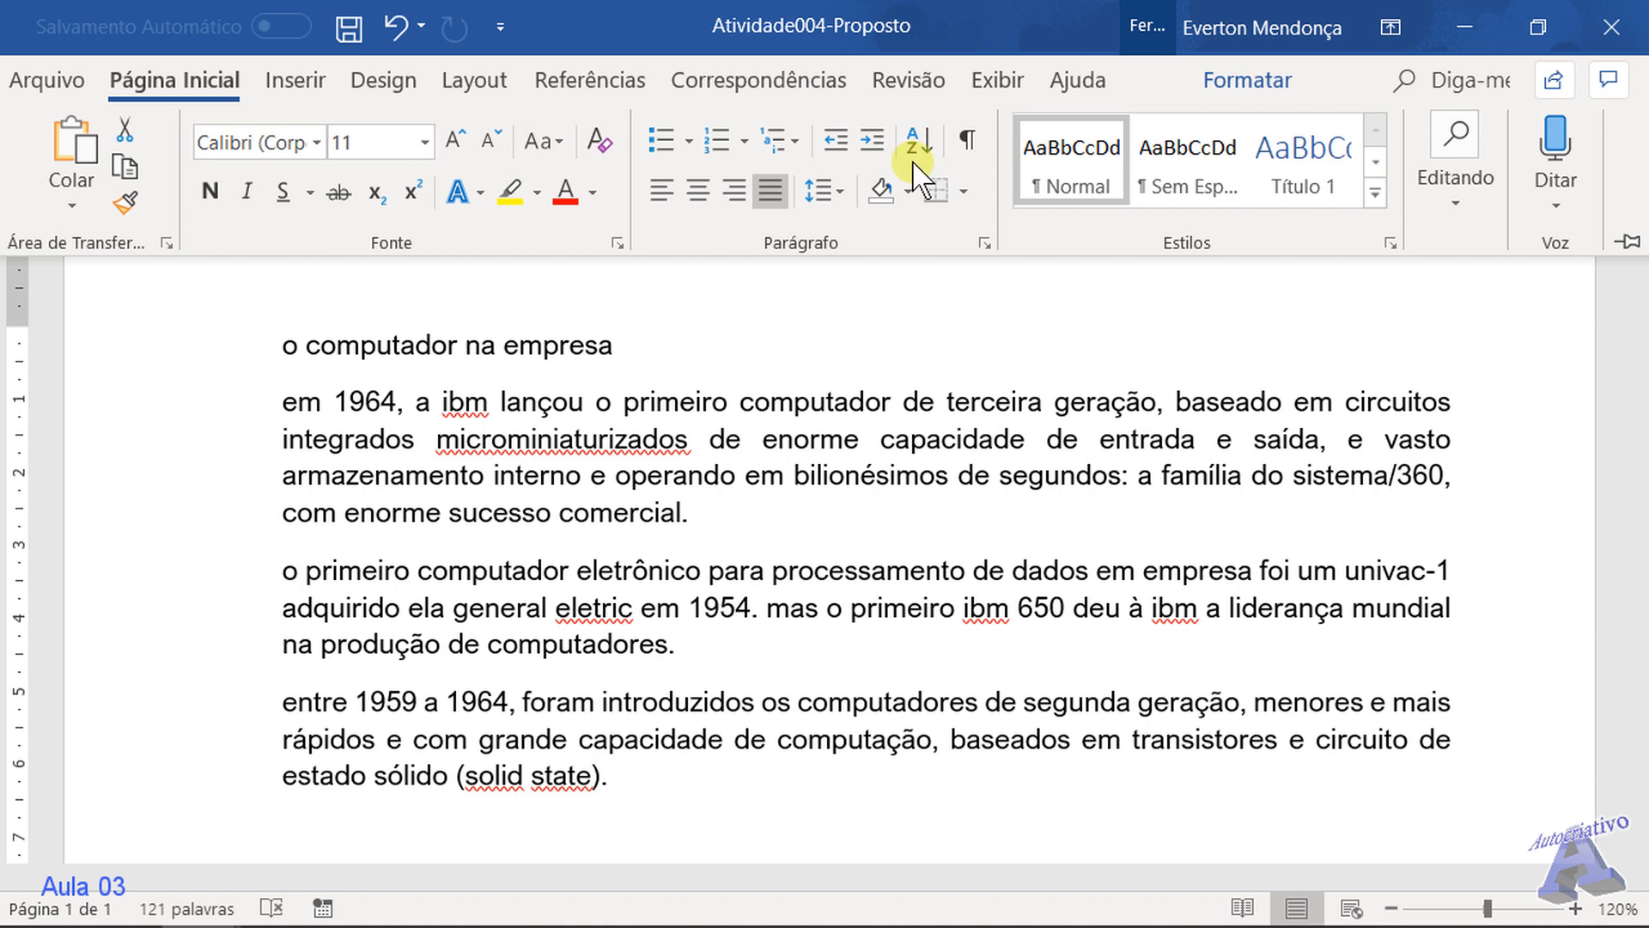
click(382, 81)
click(470, 86)
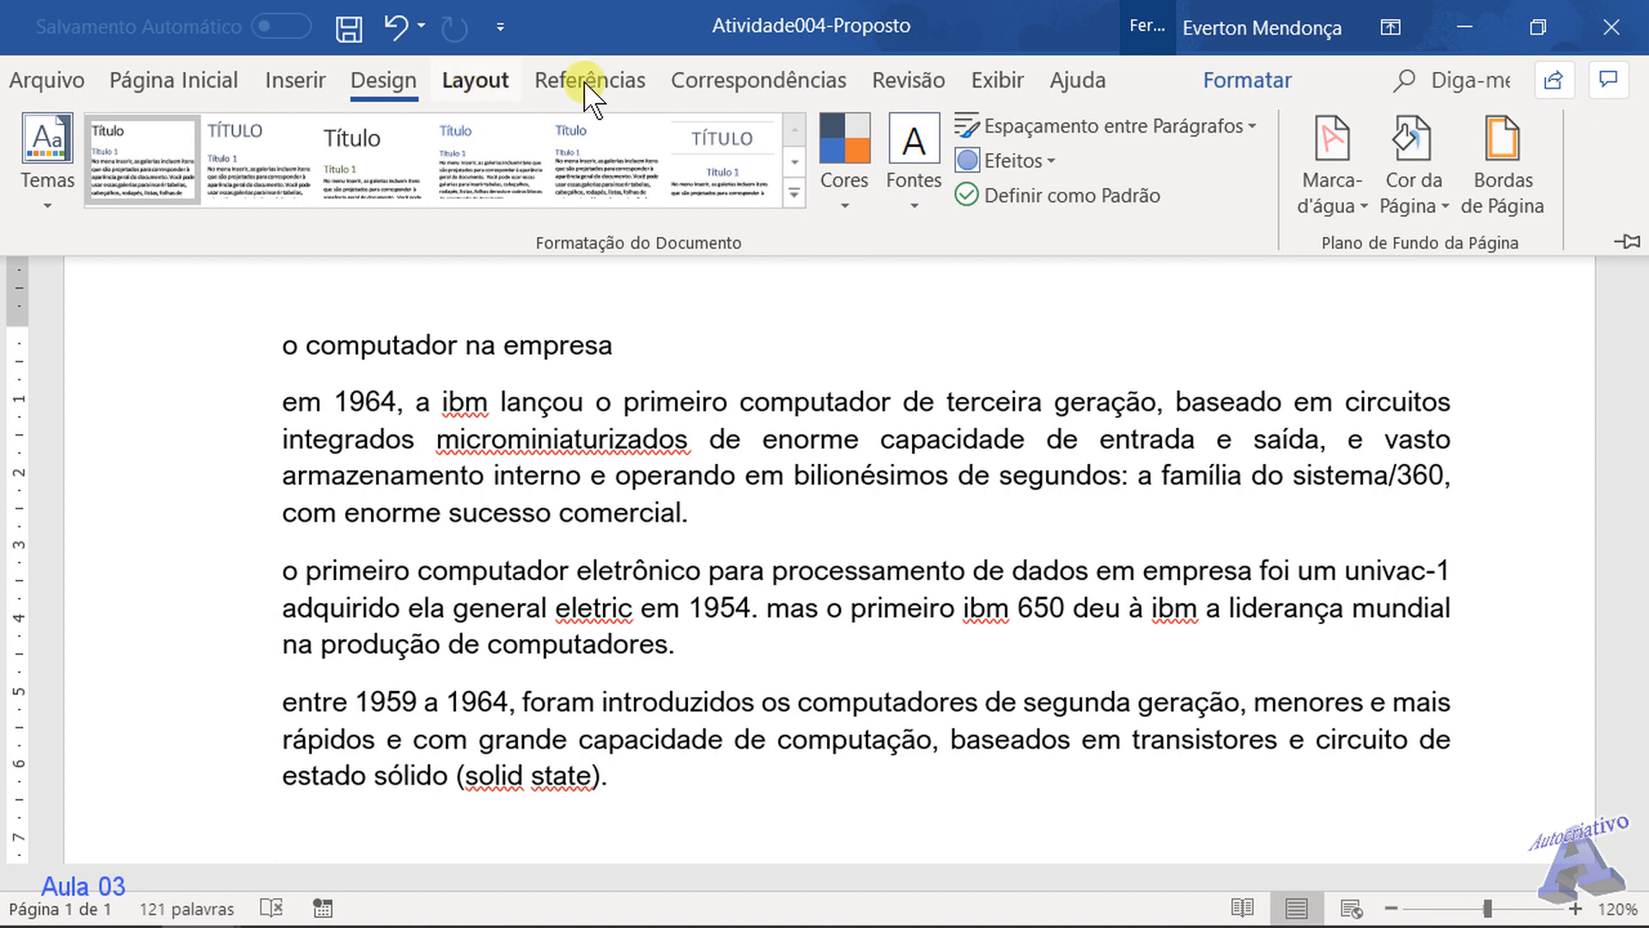
click(680, 401)
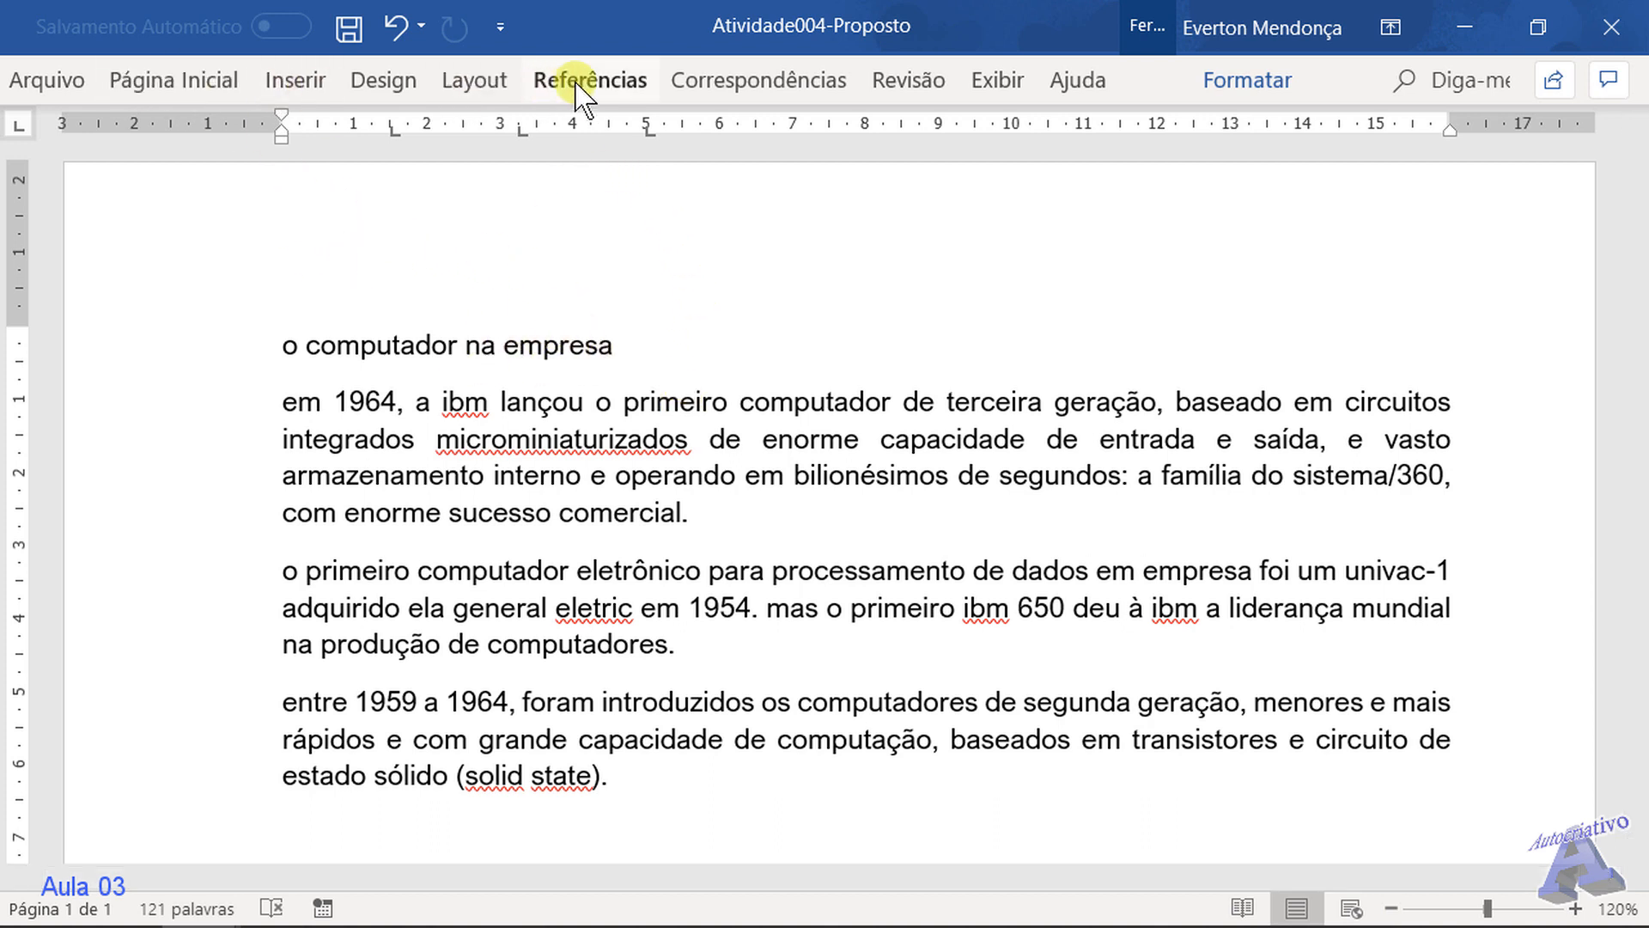
Keep the Página Inicial ribbon commands permanently displayed and deselect the formatted sample
click(206, 85)
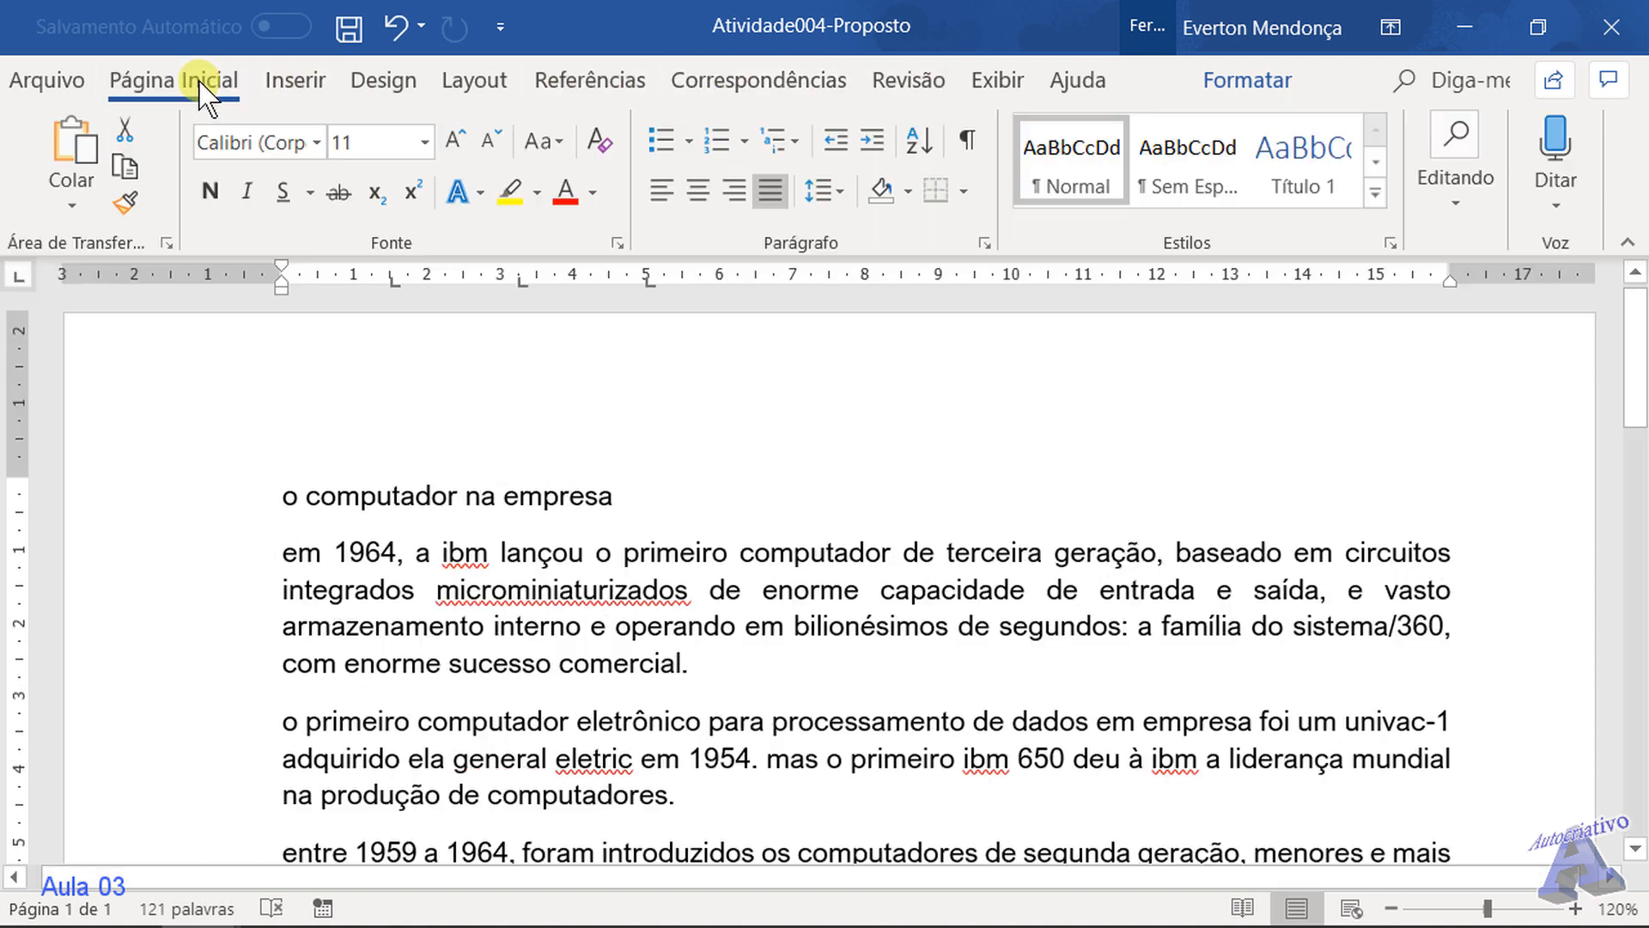
click(846, 414)
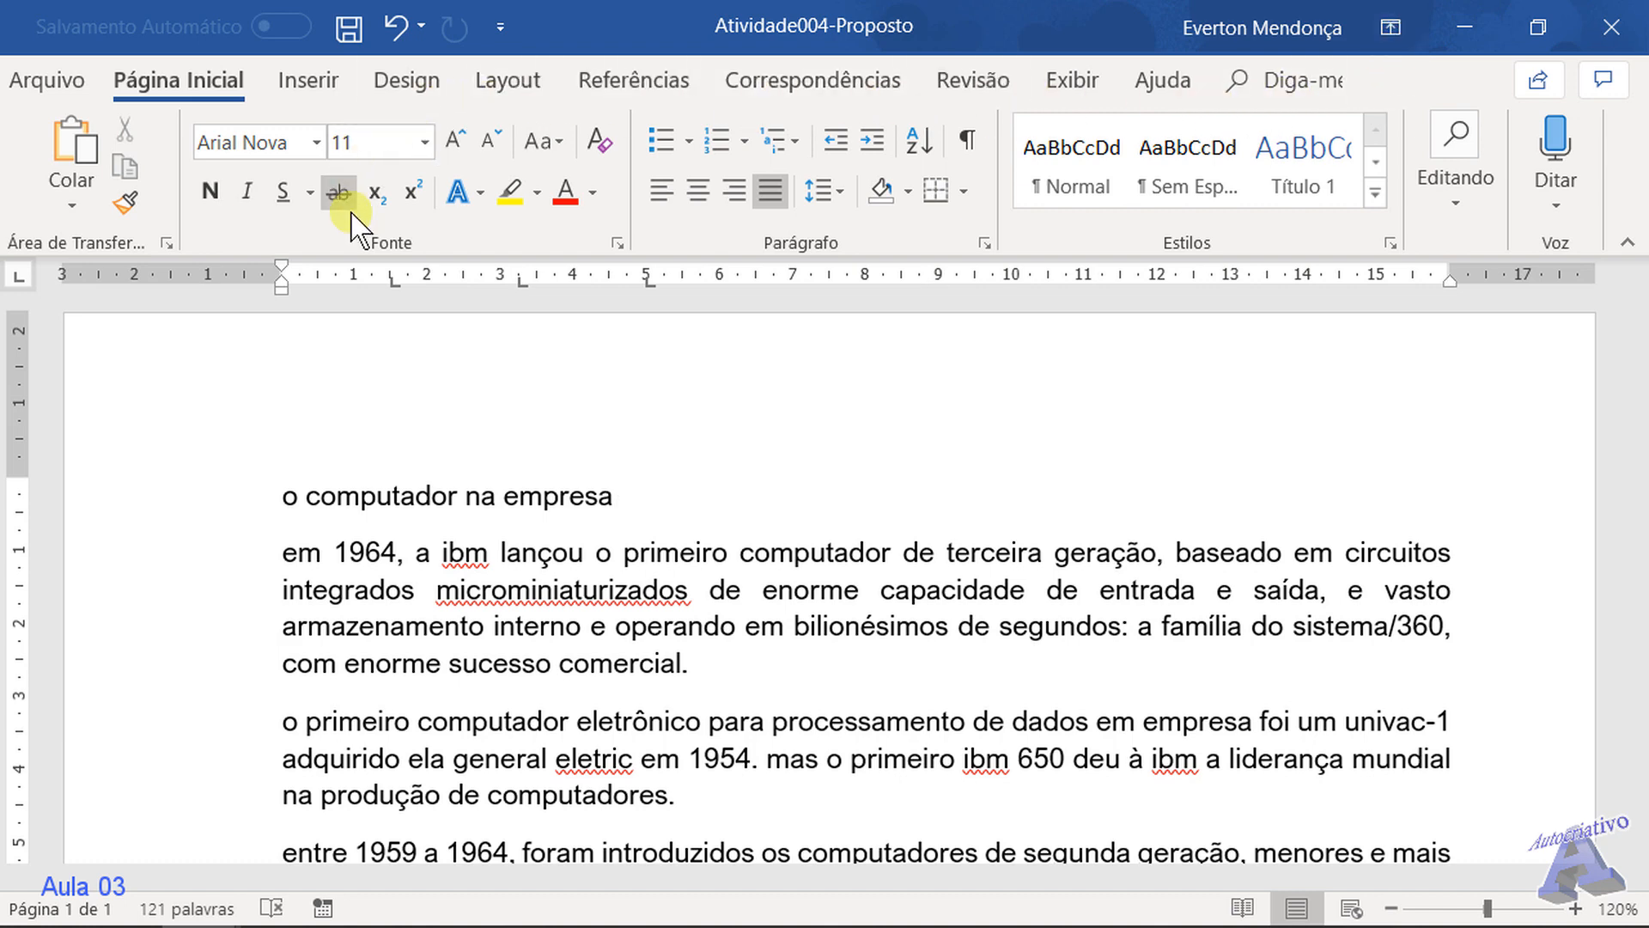
Set the ribbon to hide automatically and look over the document without it
click(1390, 29)
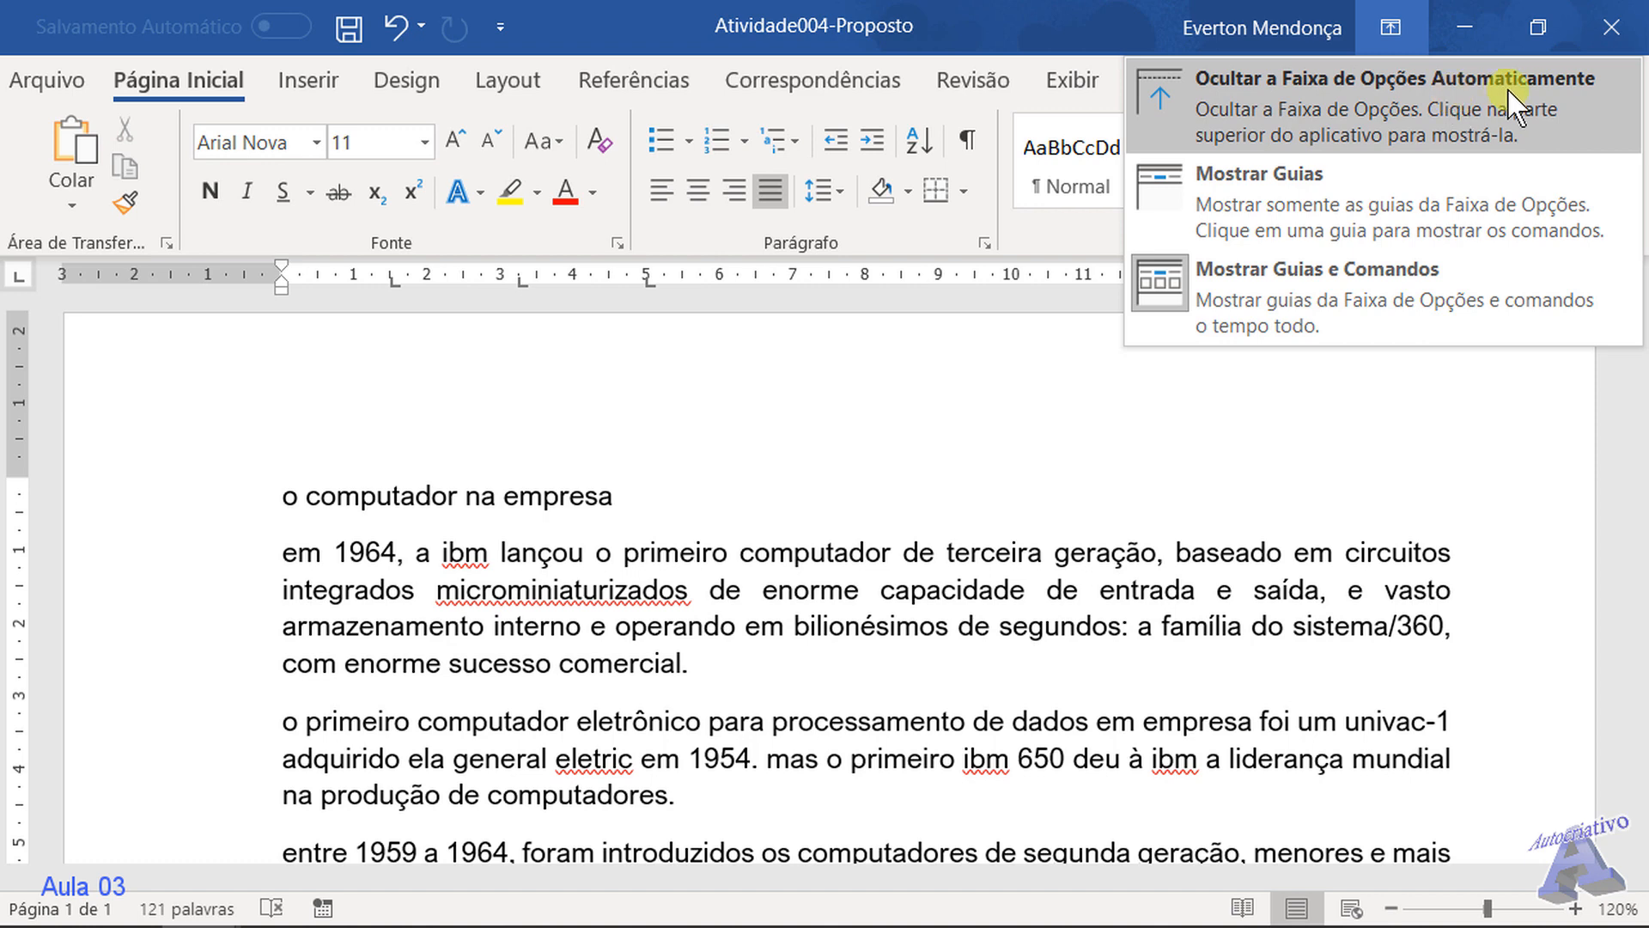
click(1175, 112)
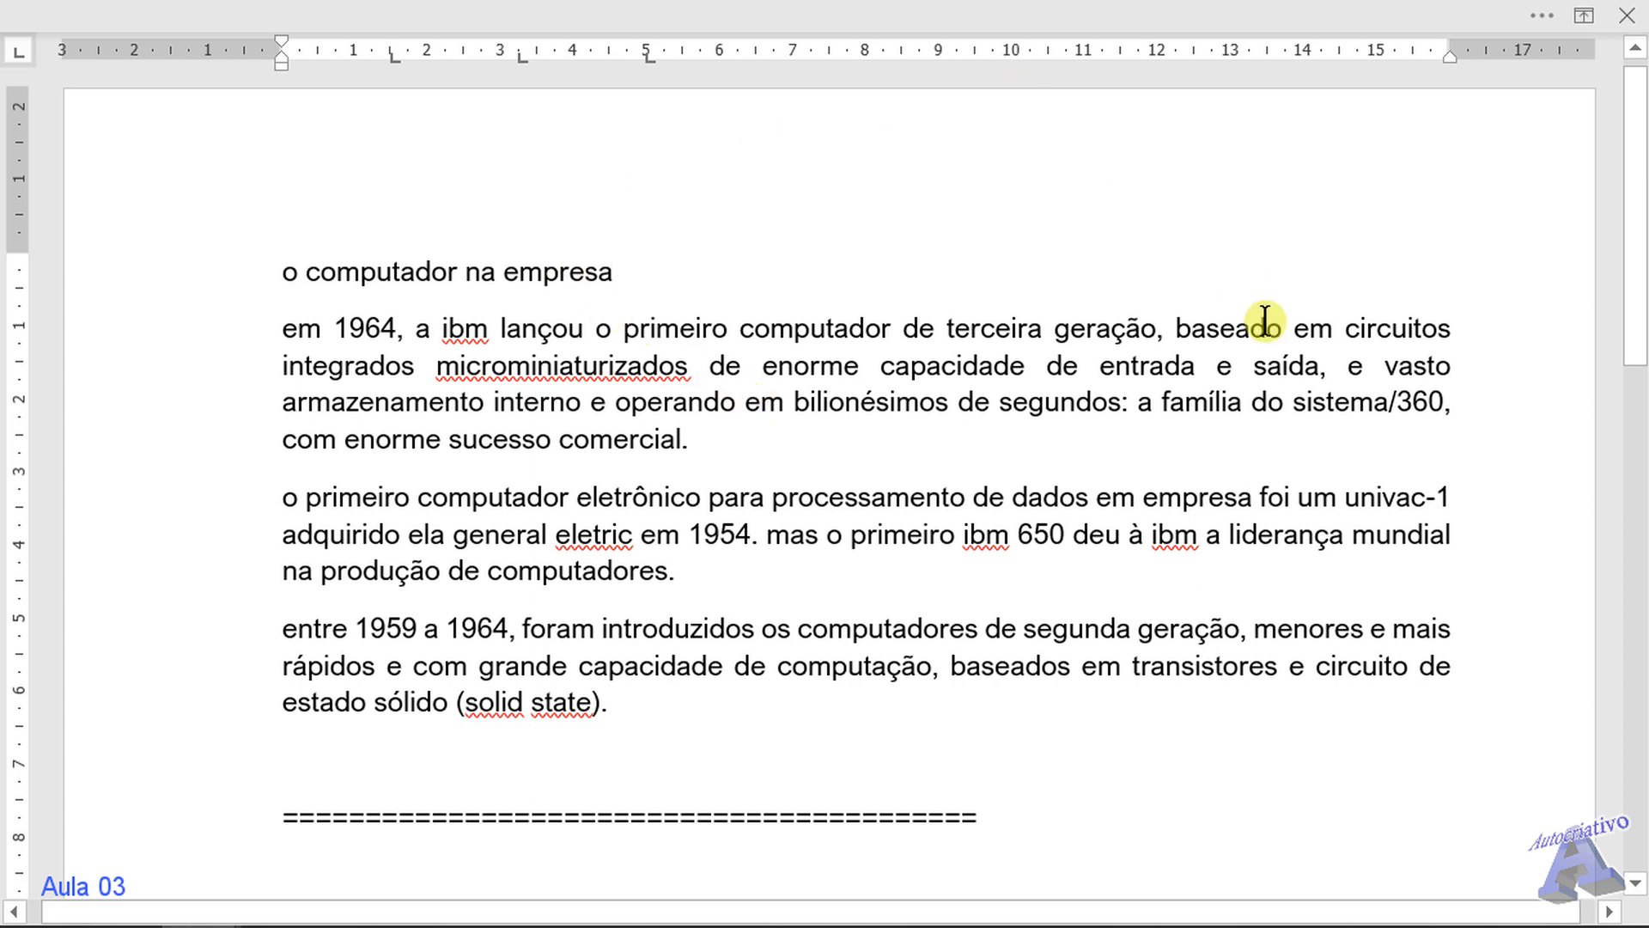
scroll(1265, 322, up, 1)
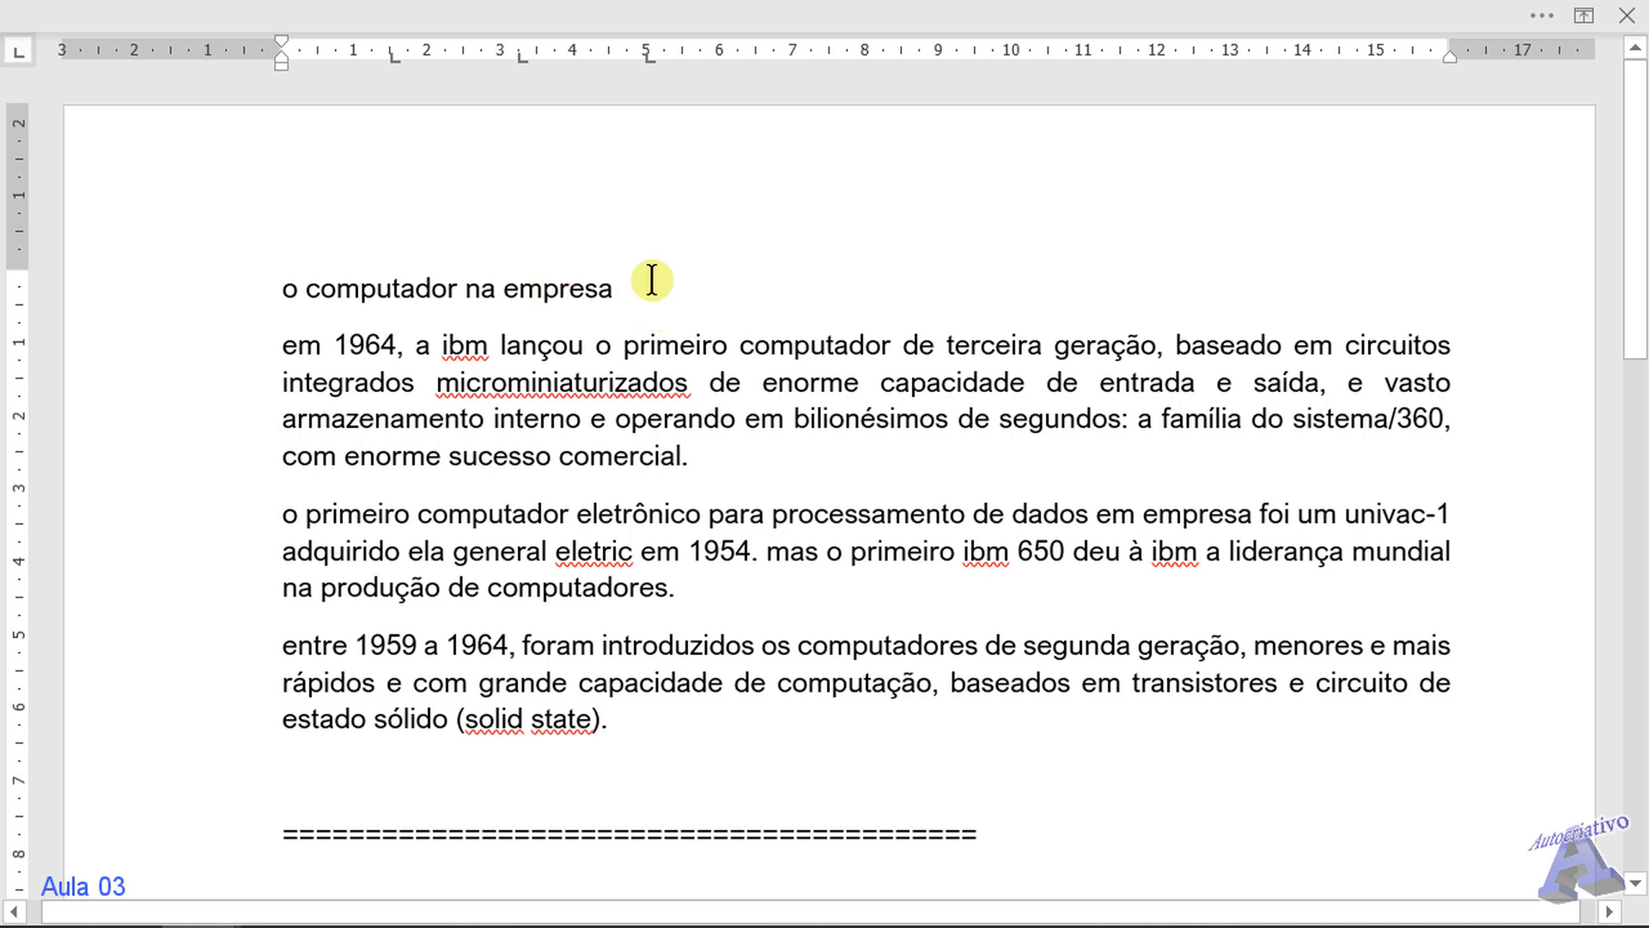
scroll(920, 313, down, 4)
scroll(920, 312, up, 4)
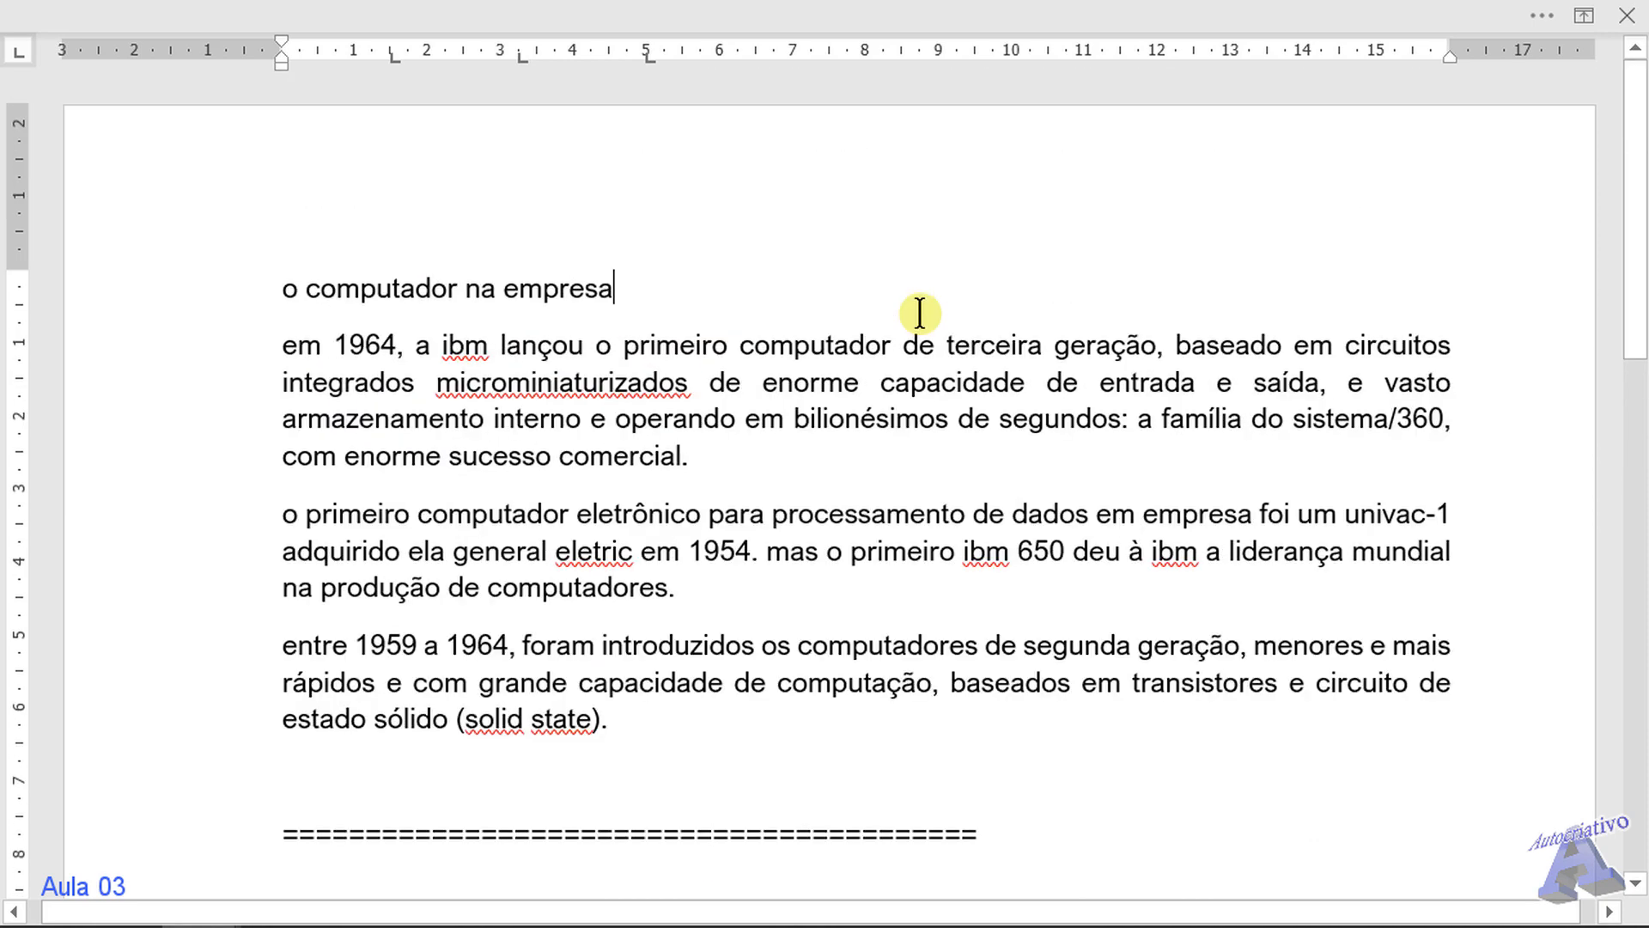
click(1584, 16)
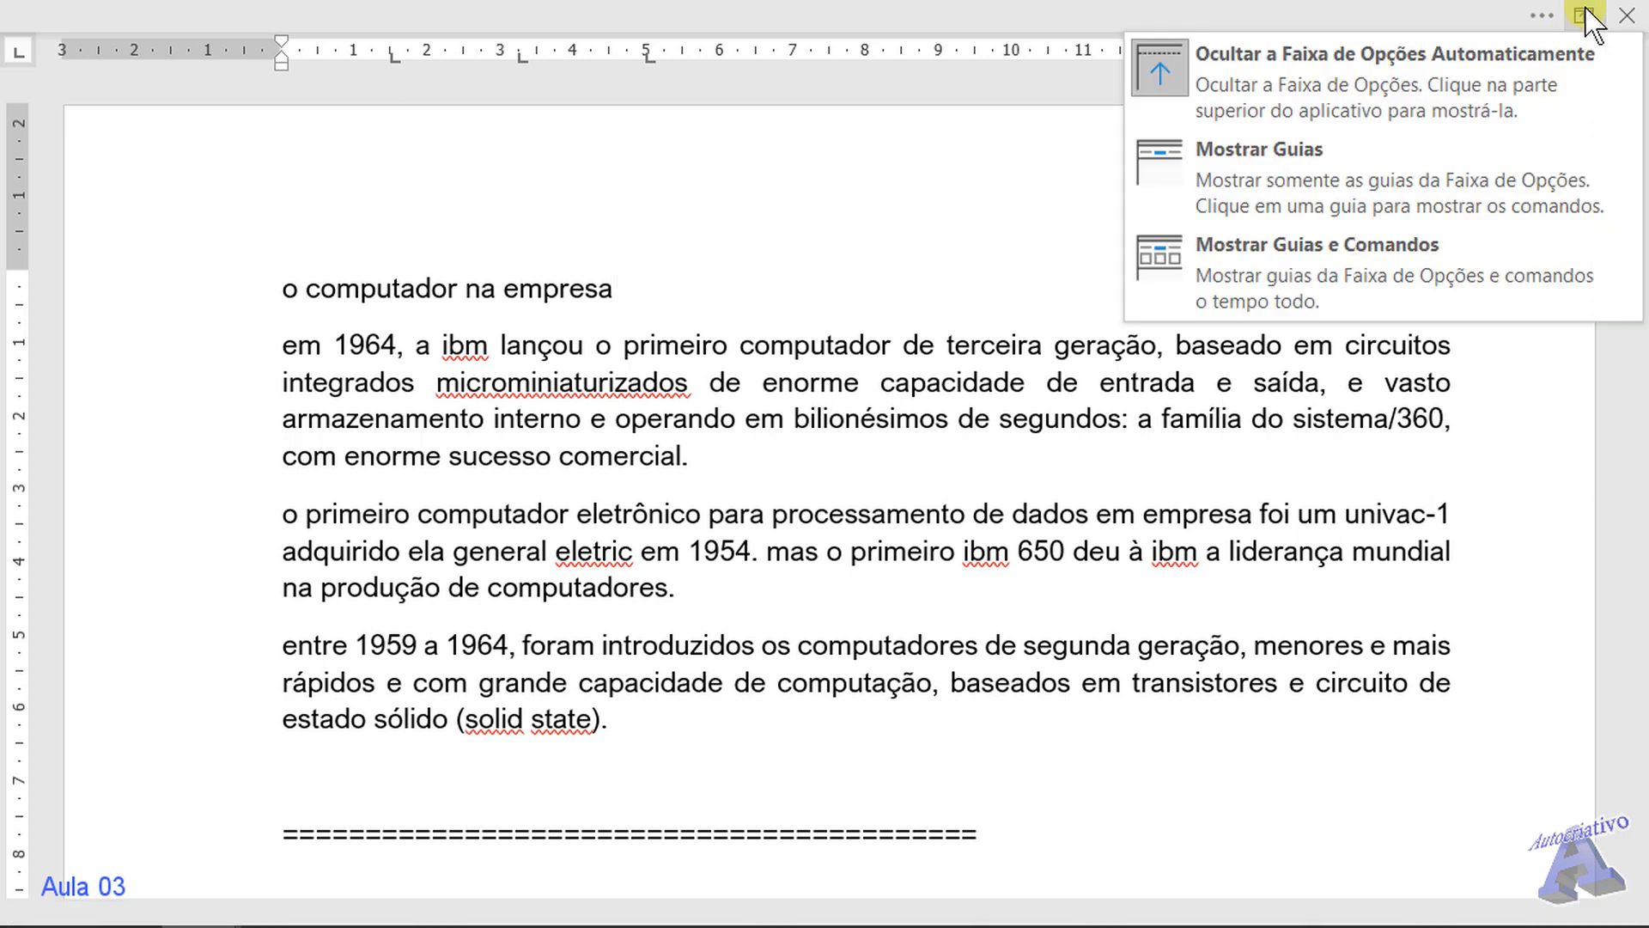
click(1235, 86)
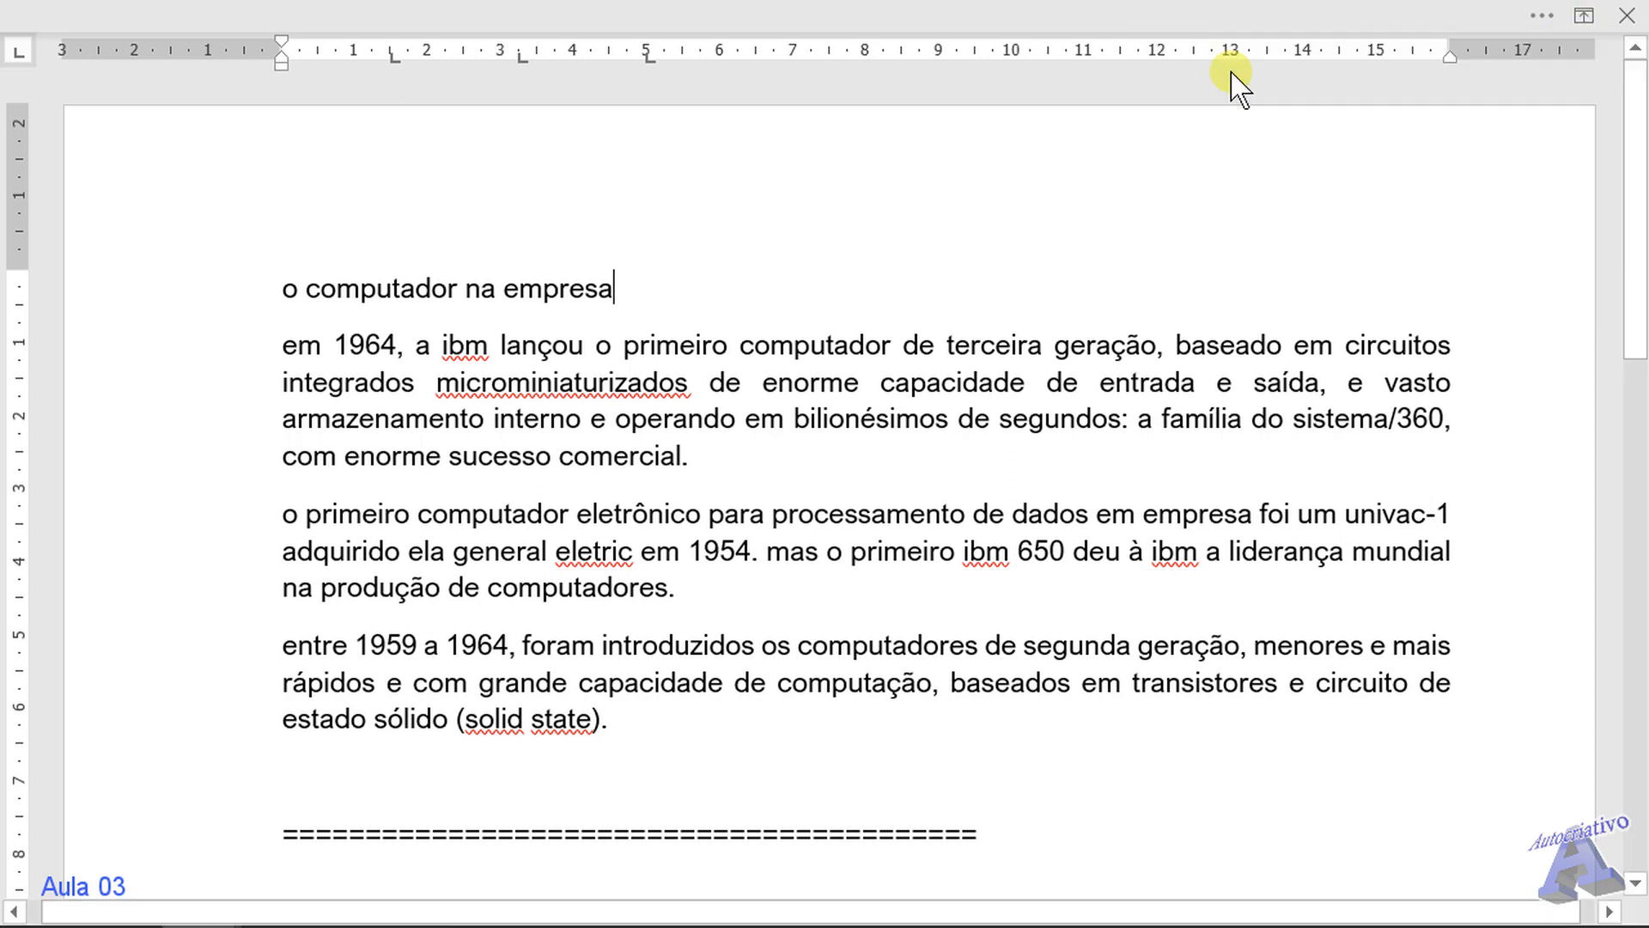
Set the ribbon display to Mostrar Guias e Comandos
click(1584, 16)
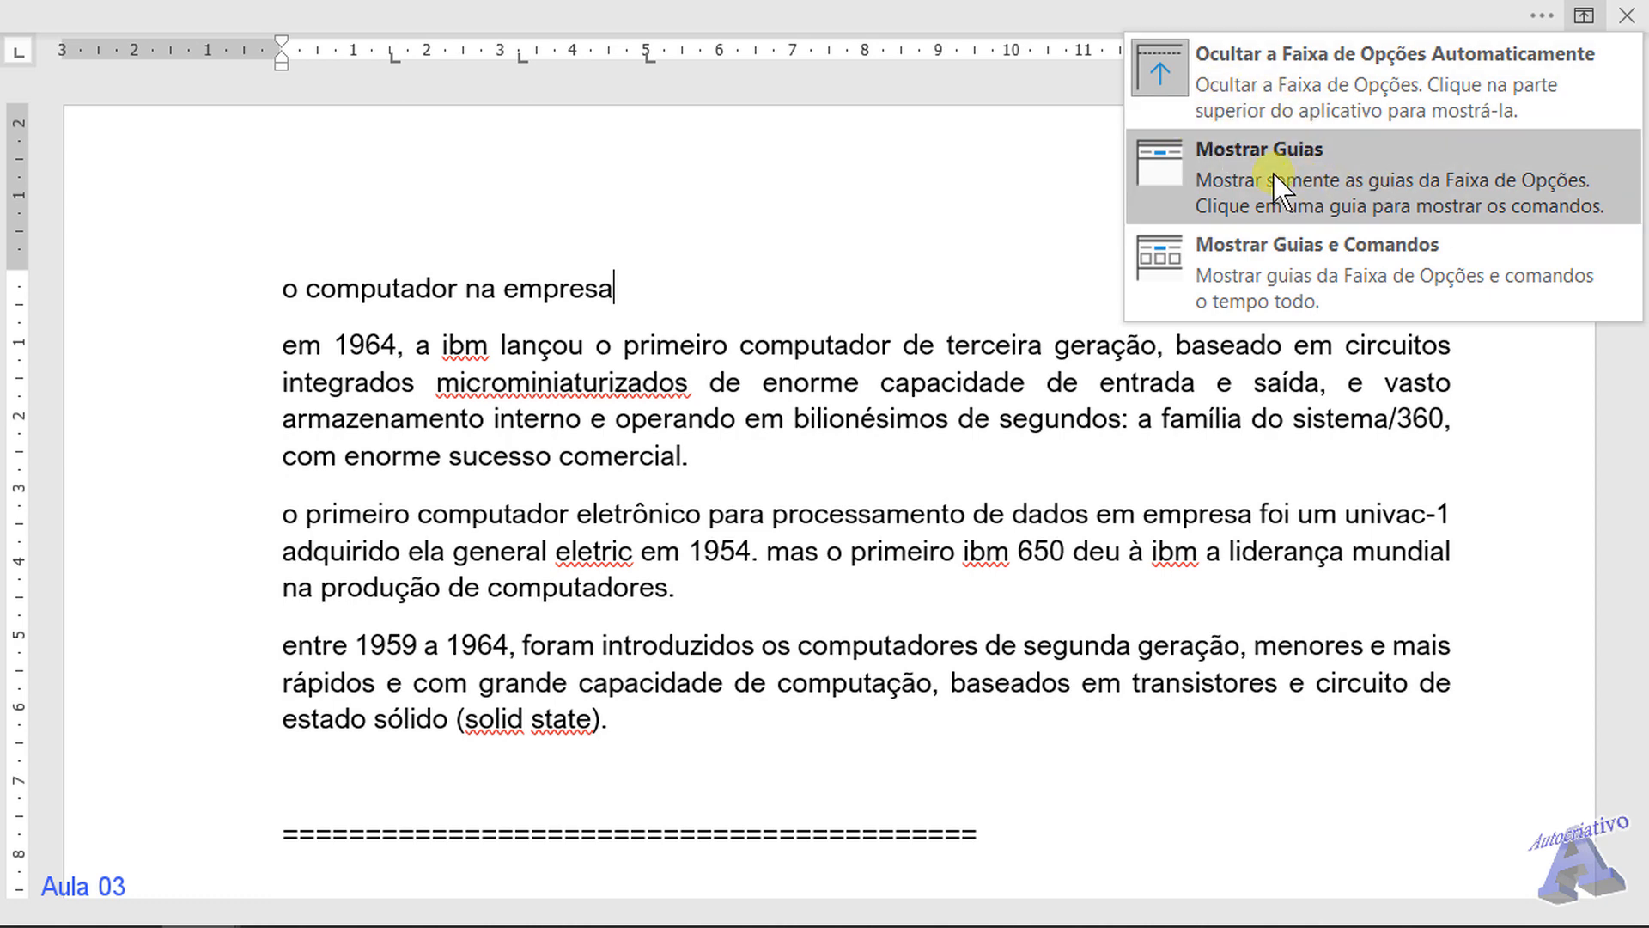
click(1277, 251)
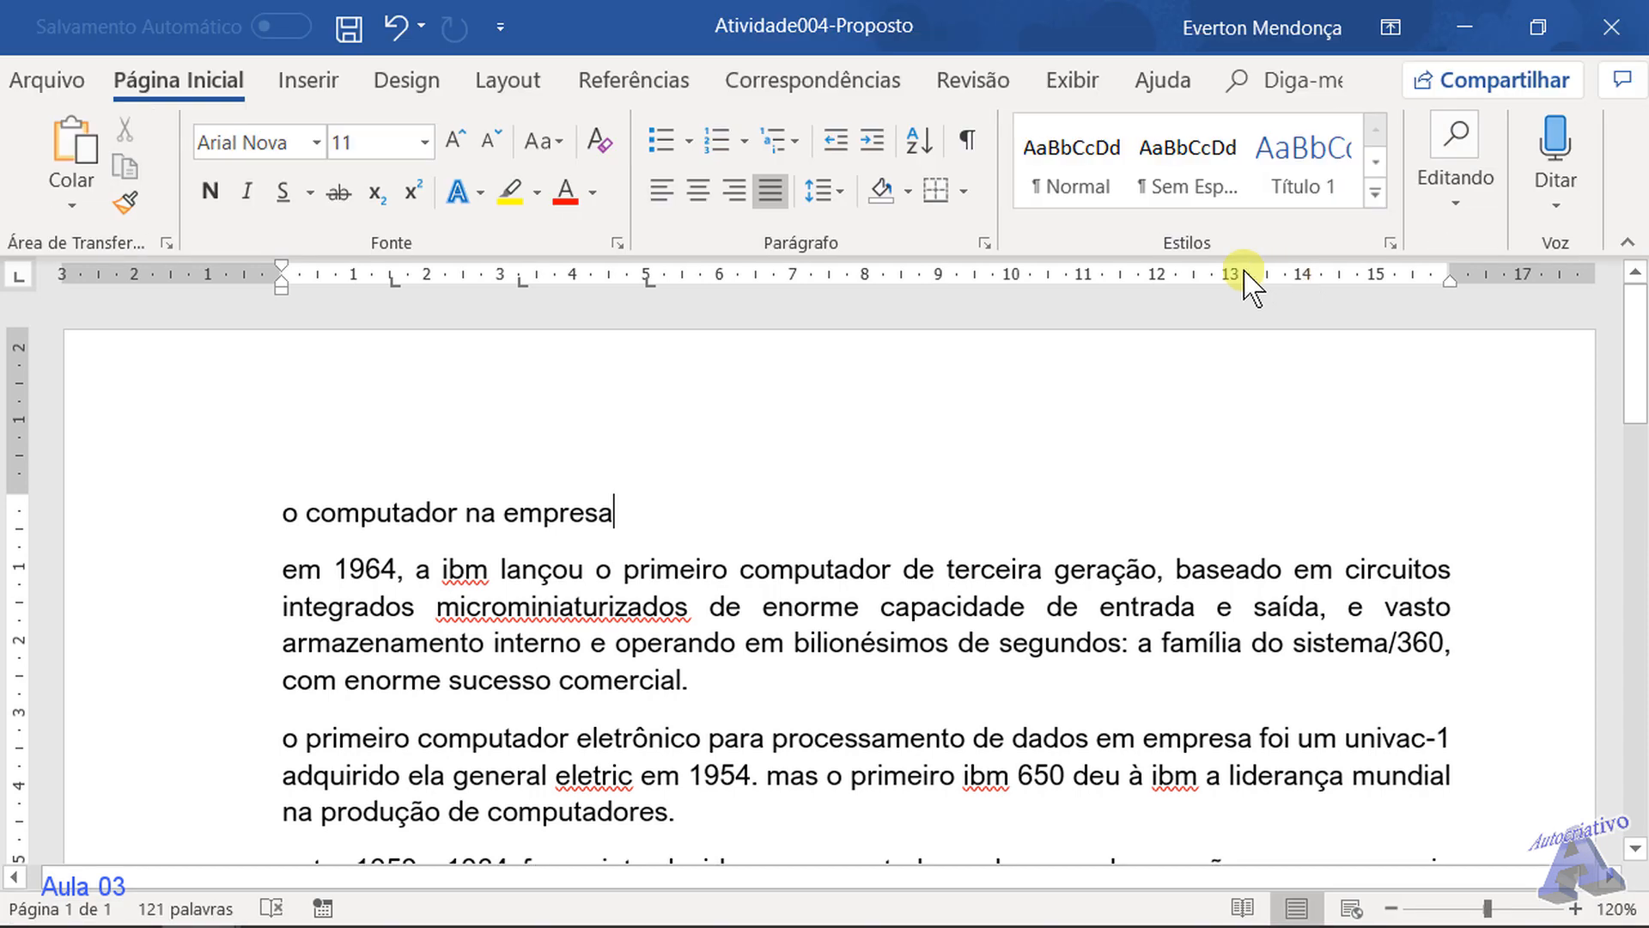
click(824, 435)
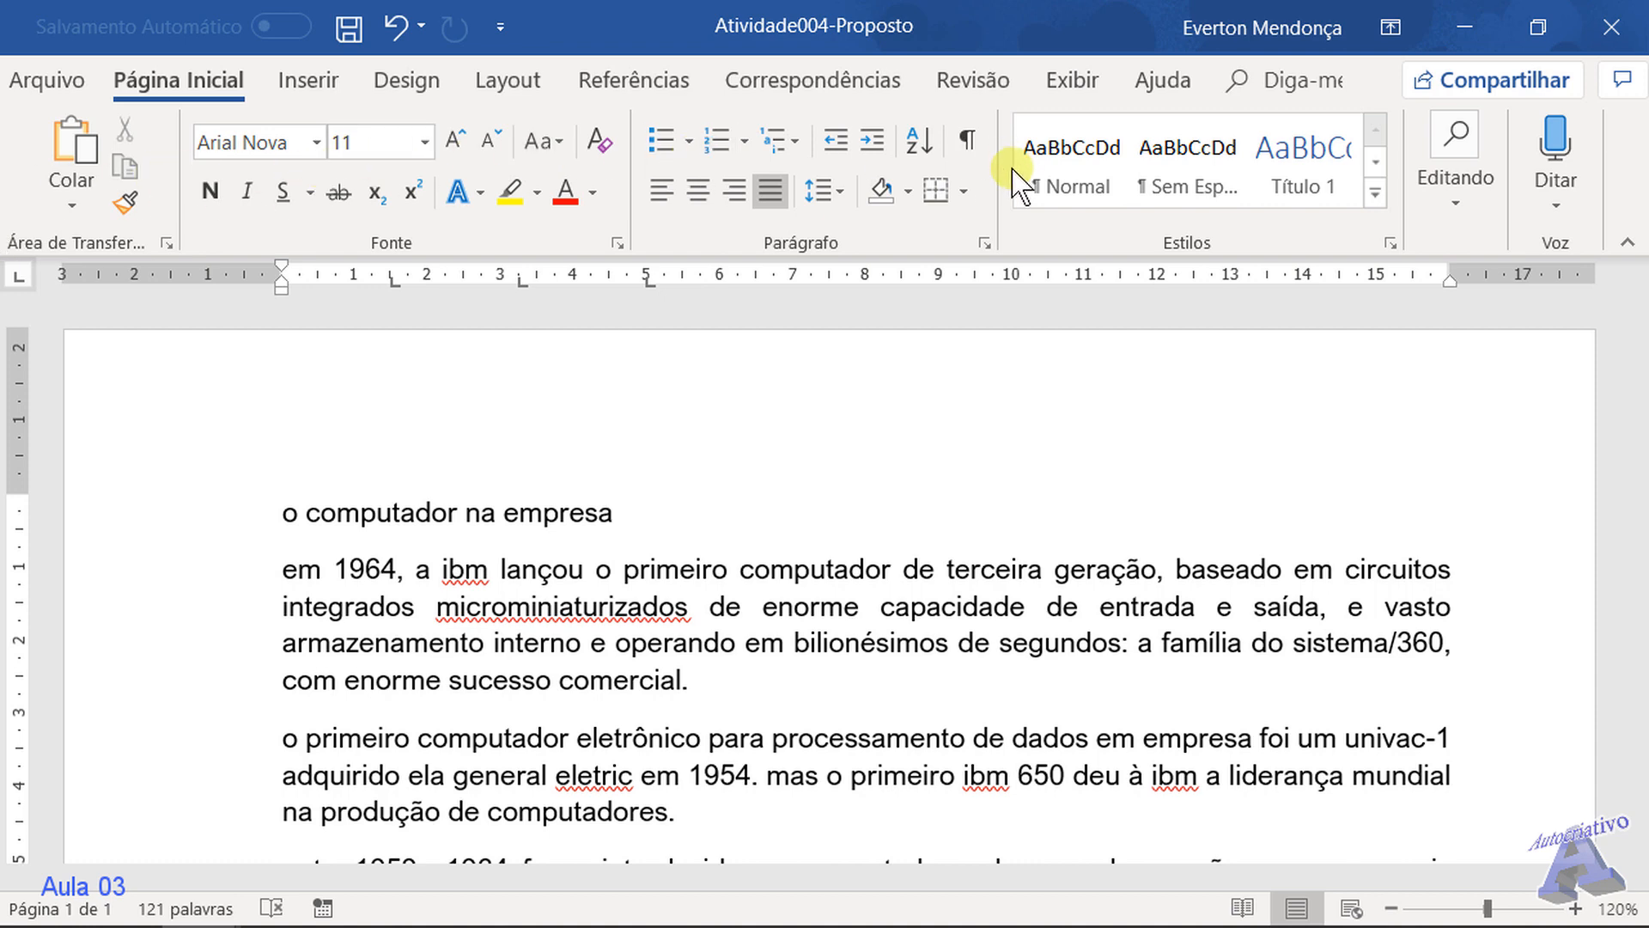
Switch the ribbon display to Mostrar Guias, and bring the Página Inicial commands back permanently
click(1391, 27)
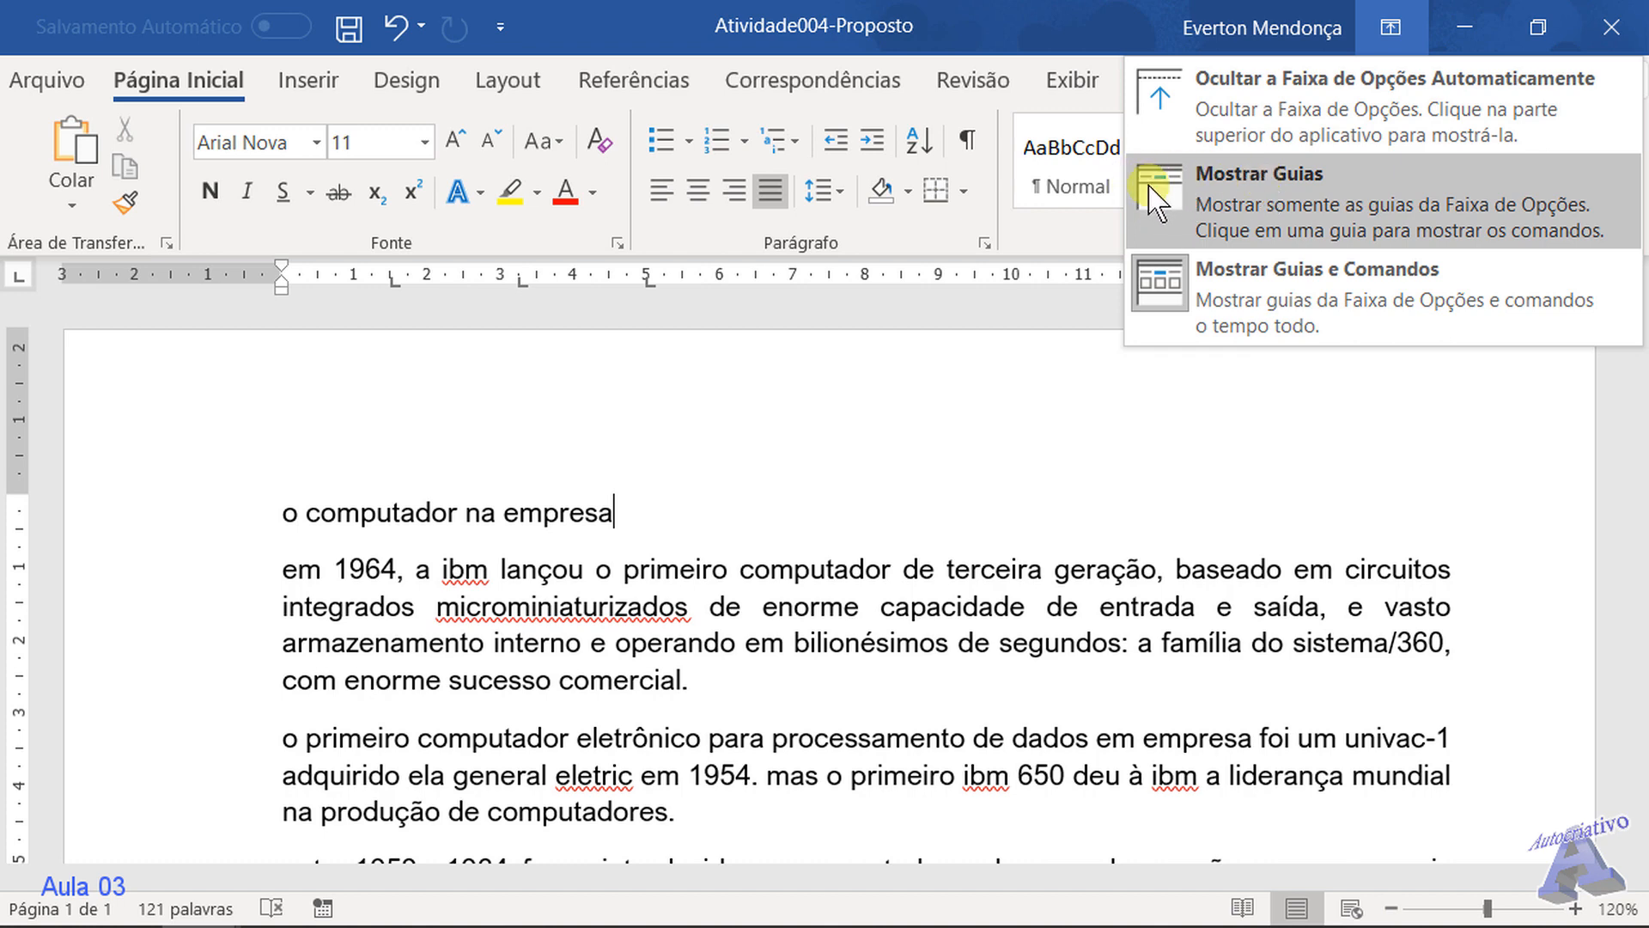
click(1220, 194)
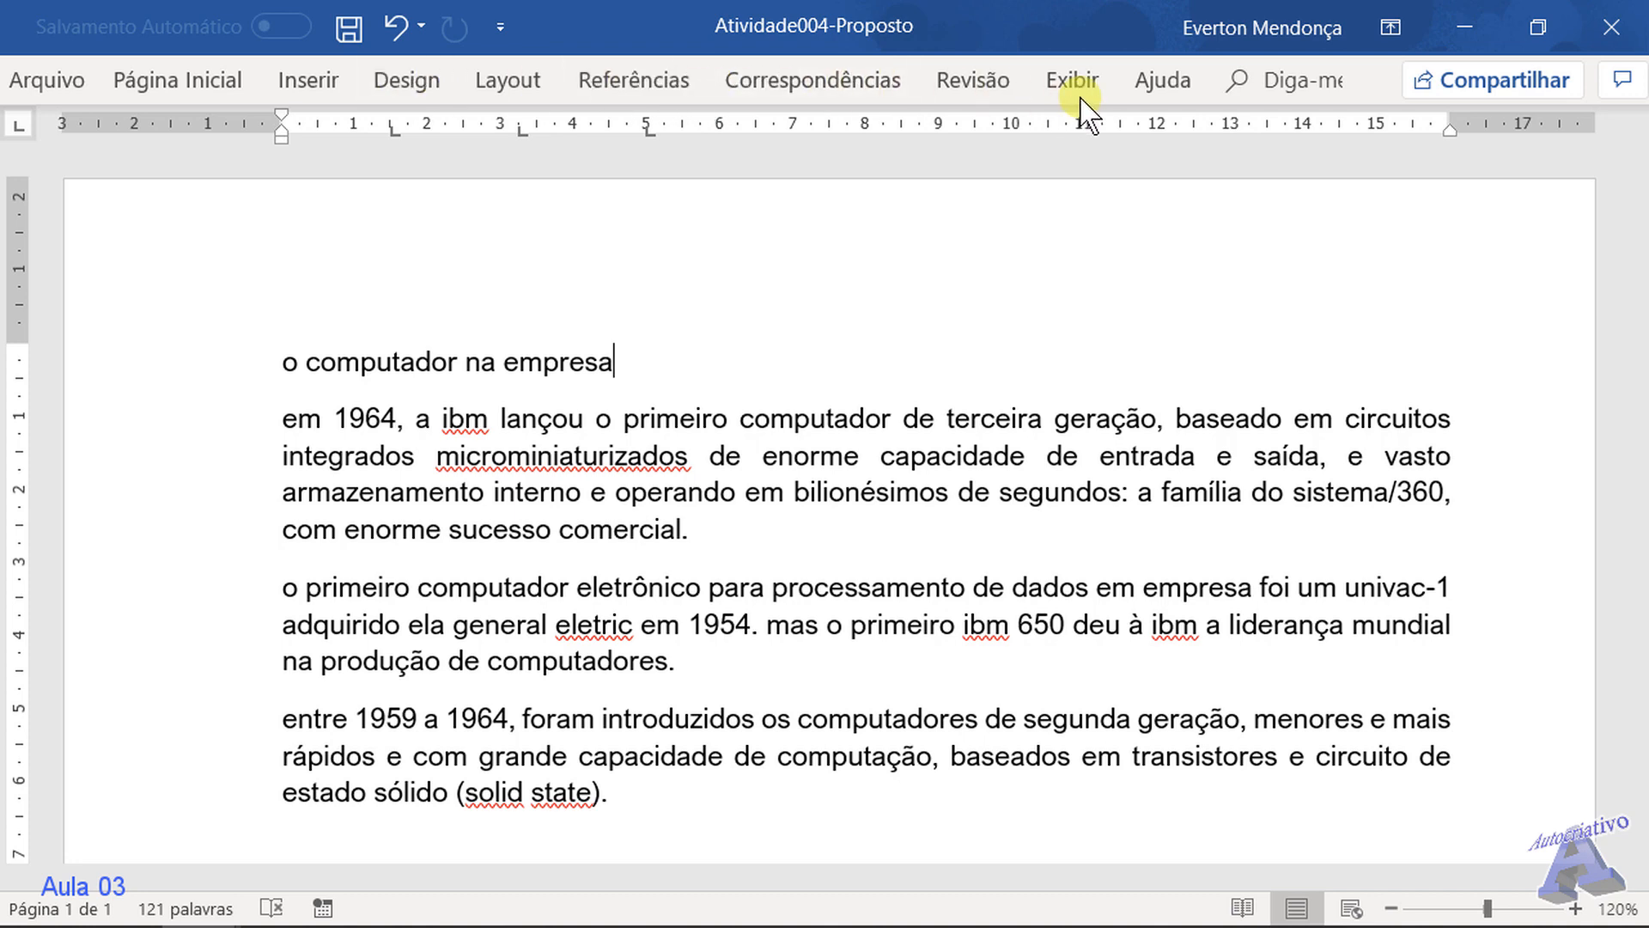
click(194, 86)
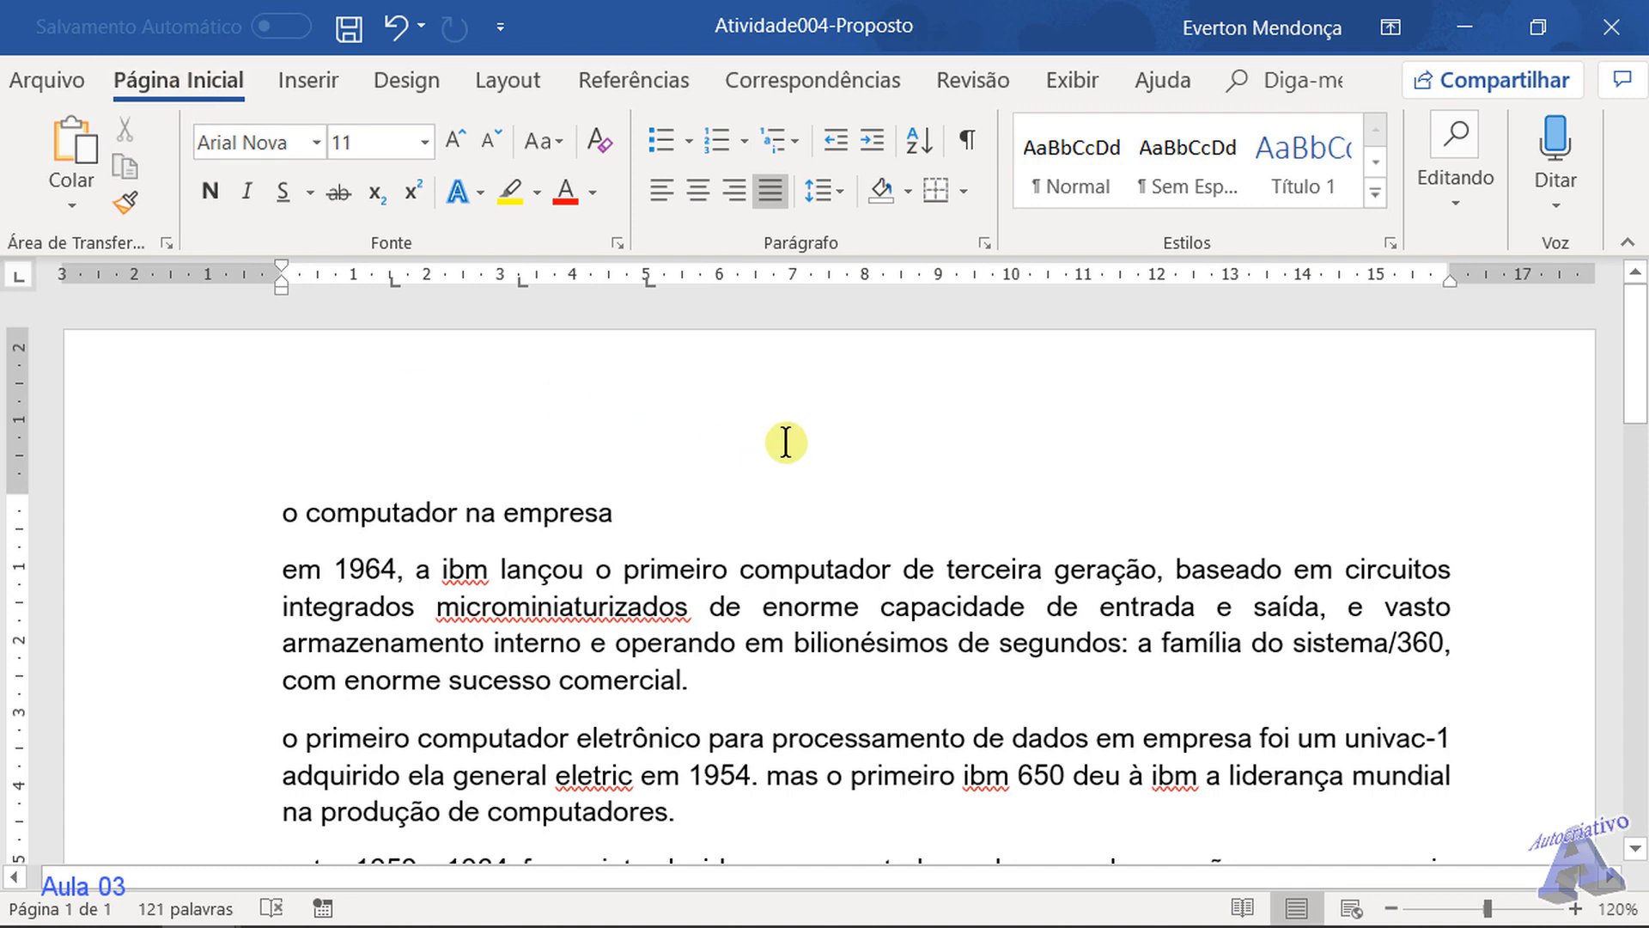
Examine the three unformatted paragraphs and the initial letter of the one beginning "em 1964"
scroll(784, 443, down, 1)
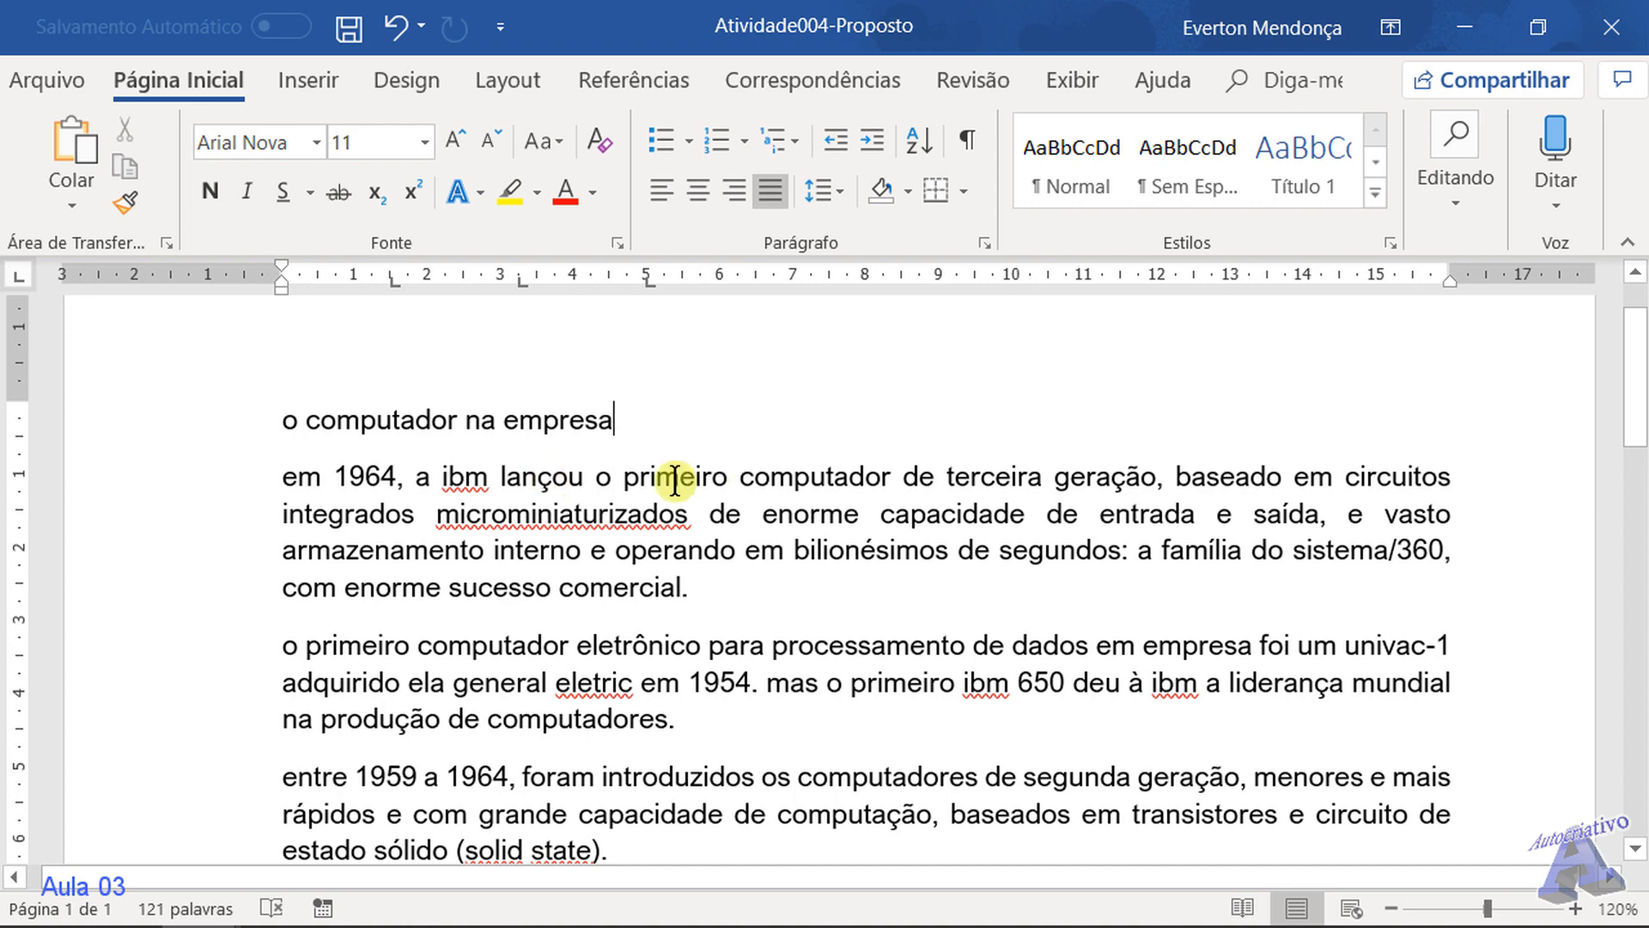
scroll(342, 483, down, 1)
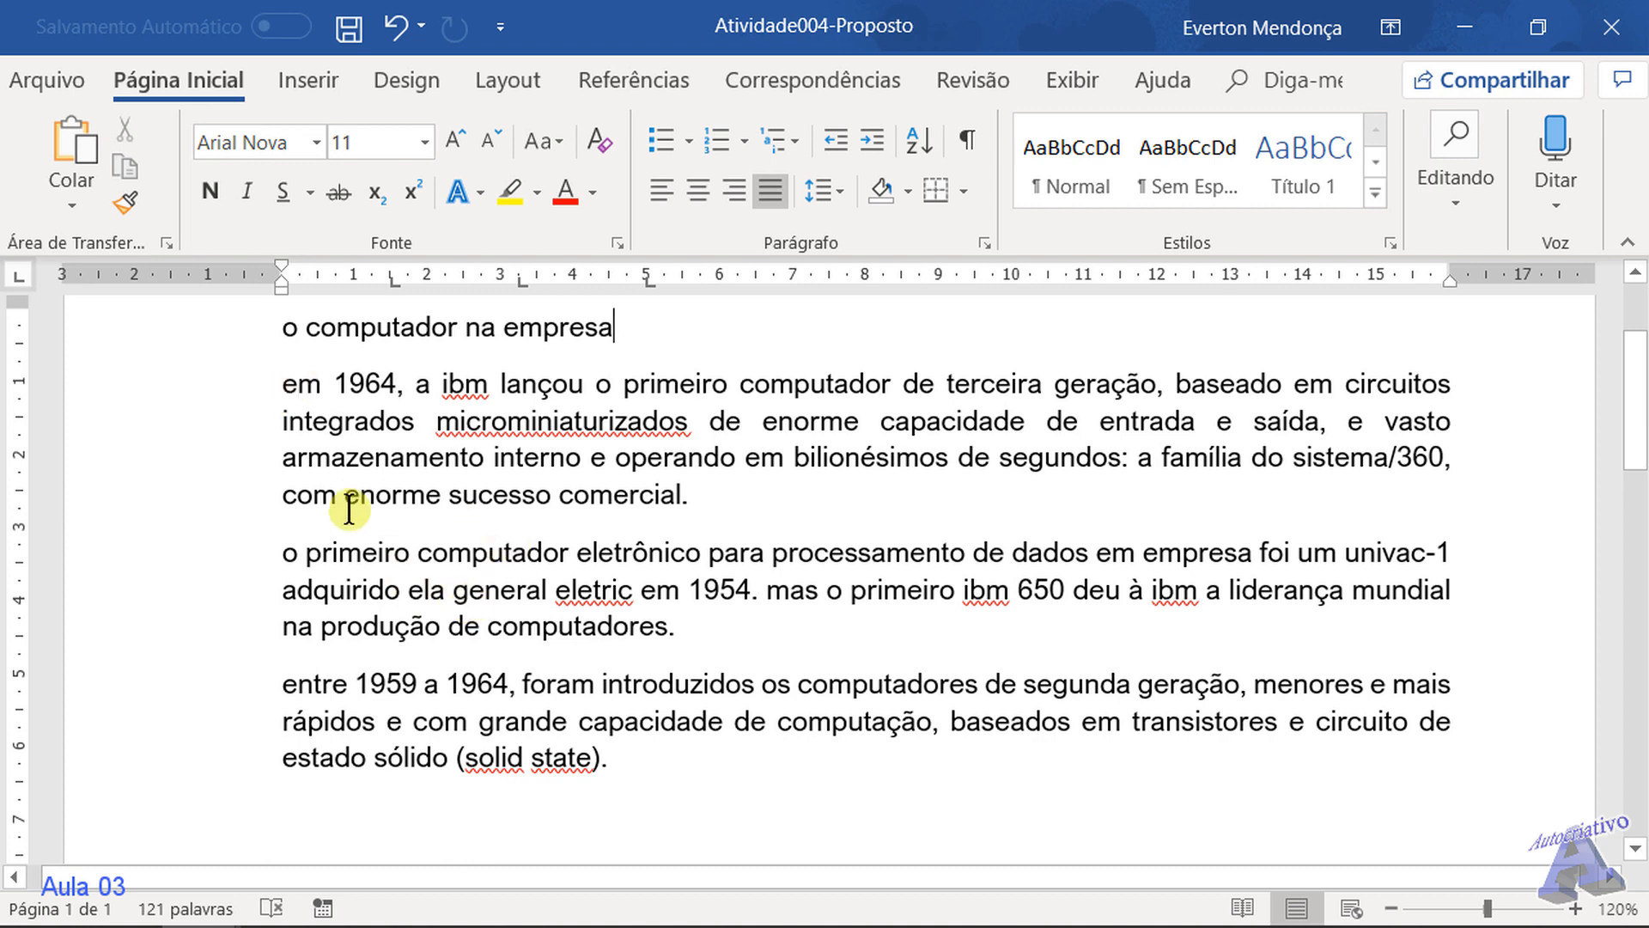
scroll(601, 569, up, 2)
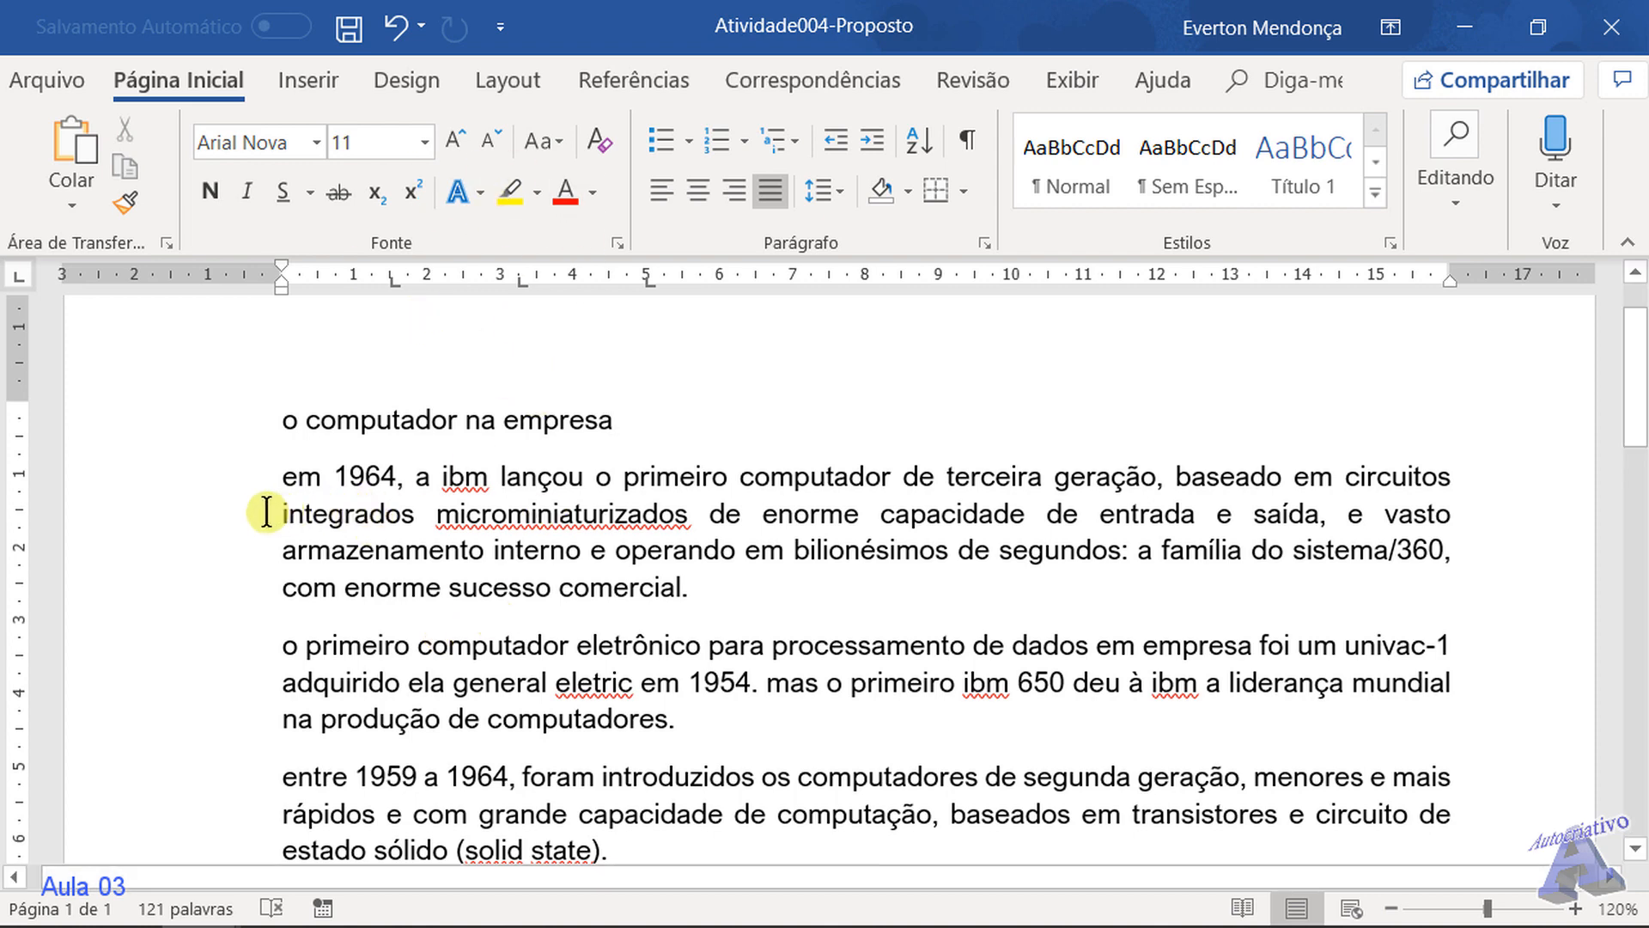
click(286, 475)
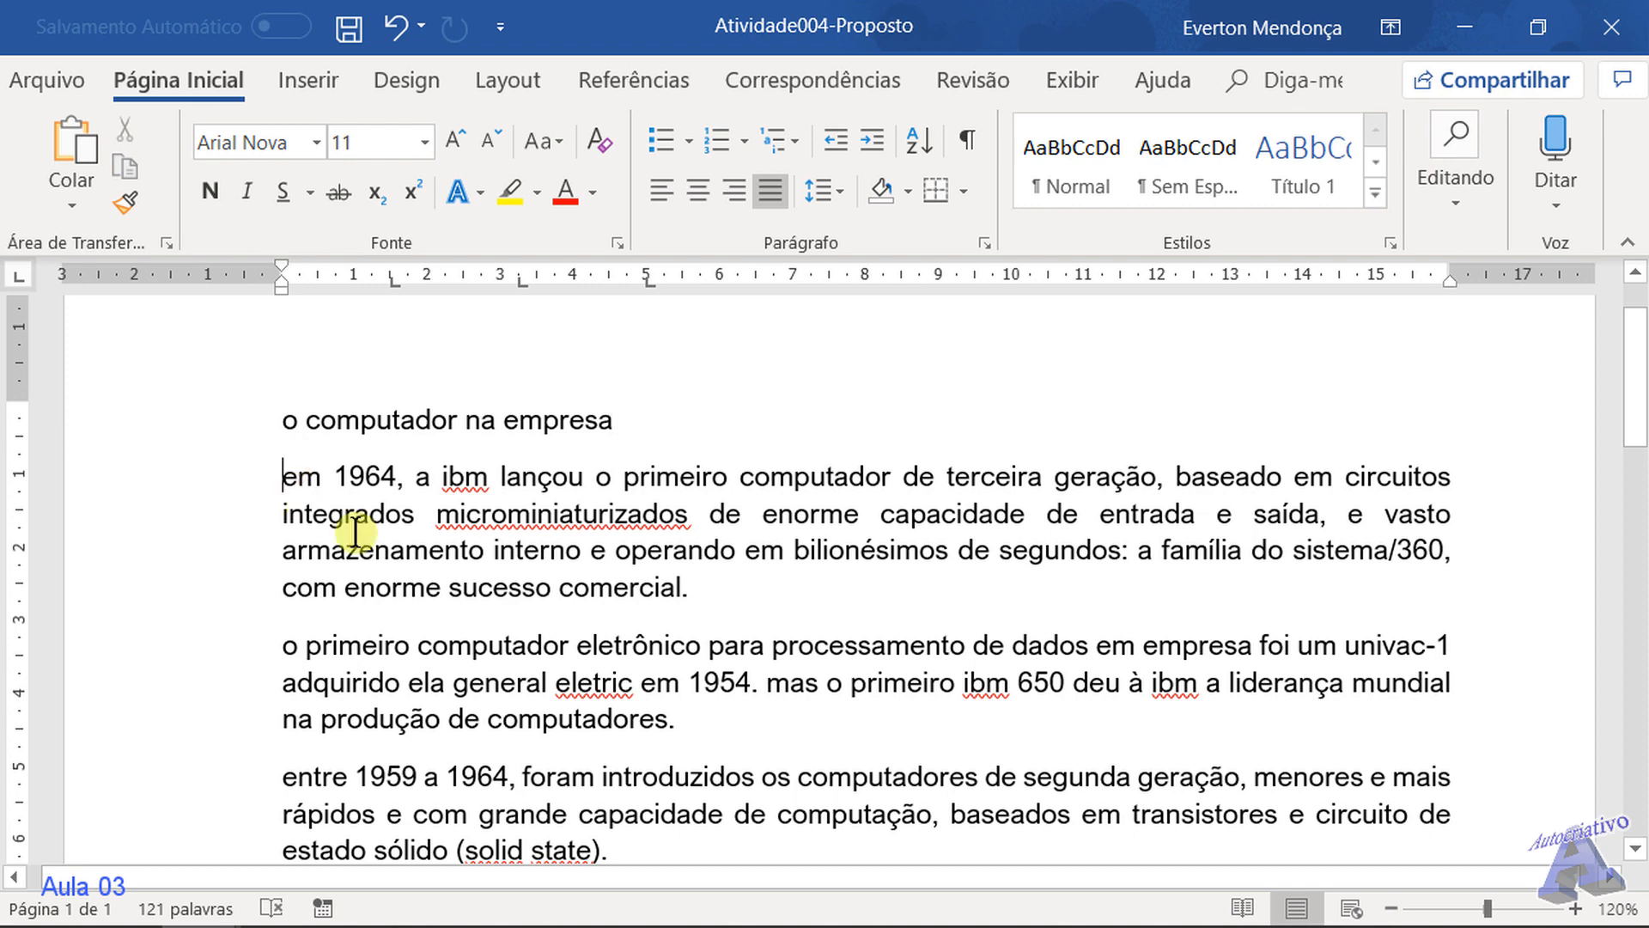
scroll(838, 576, down, 2)
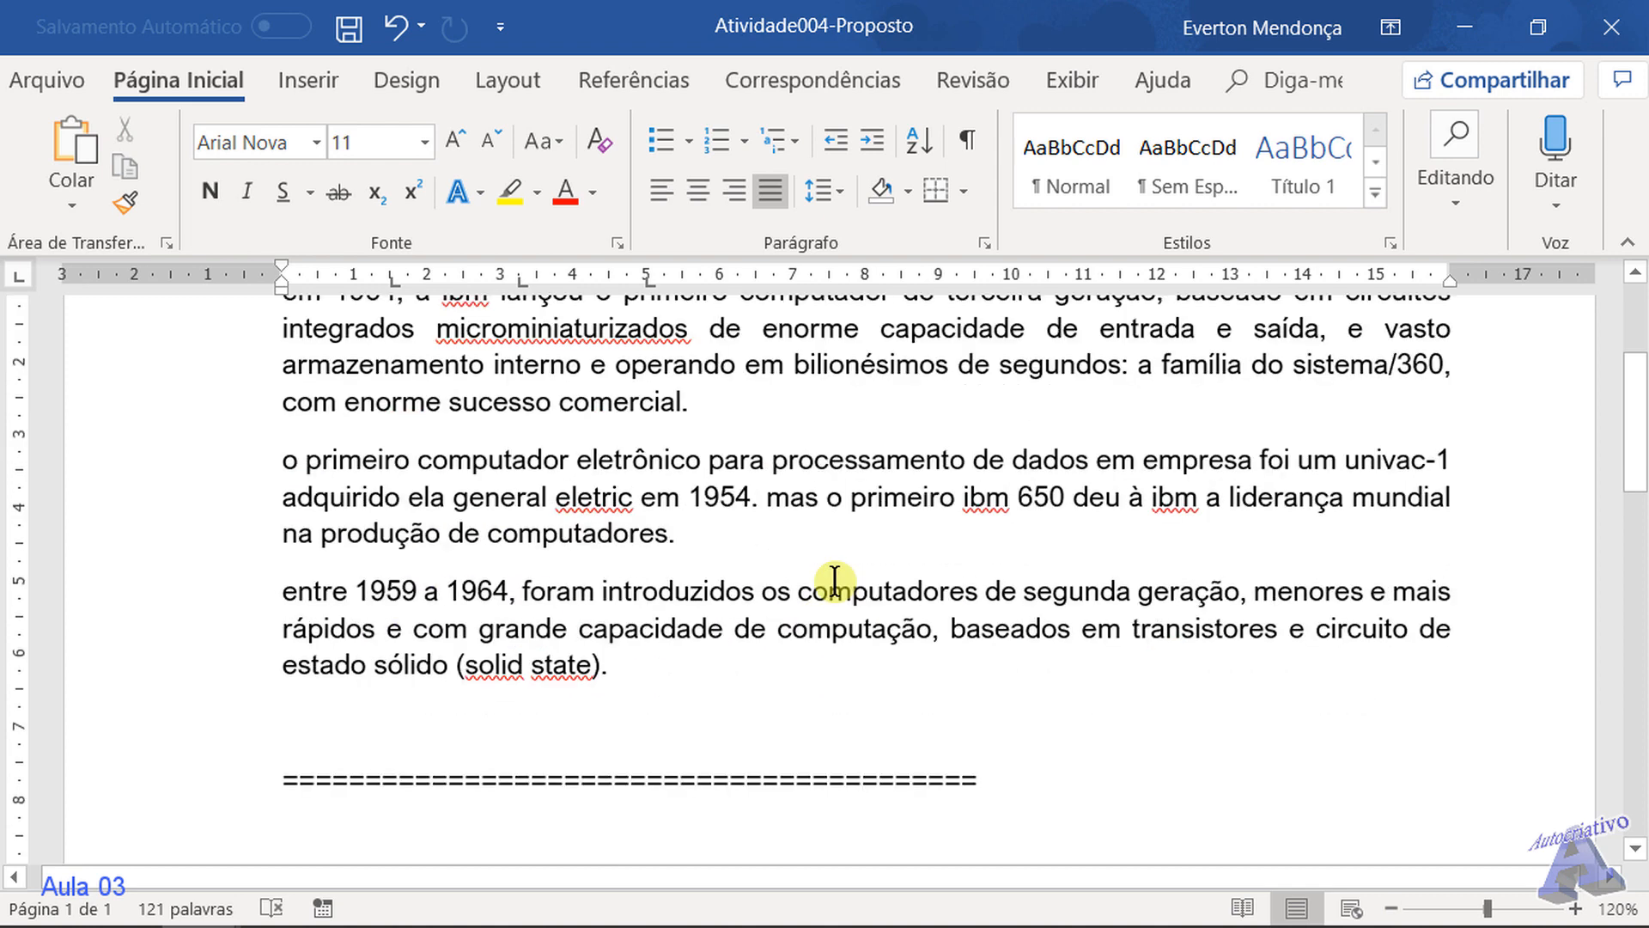
scroll(834, 582, up, 2)
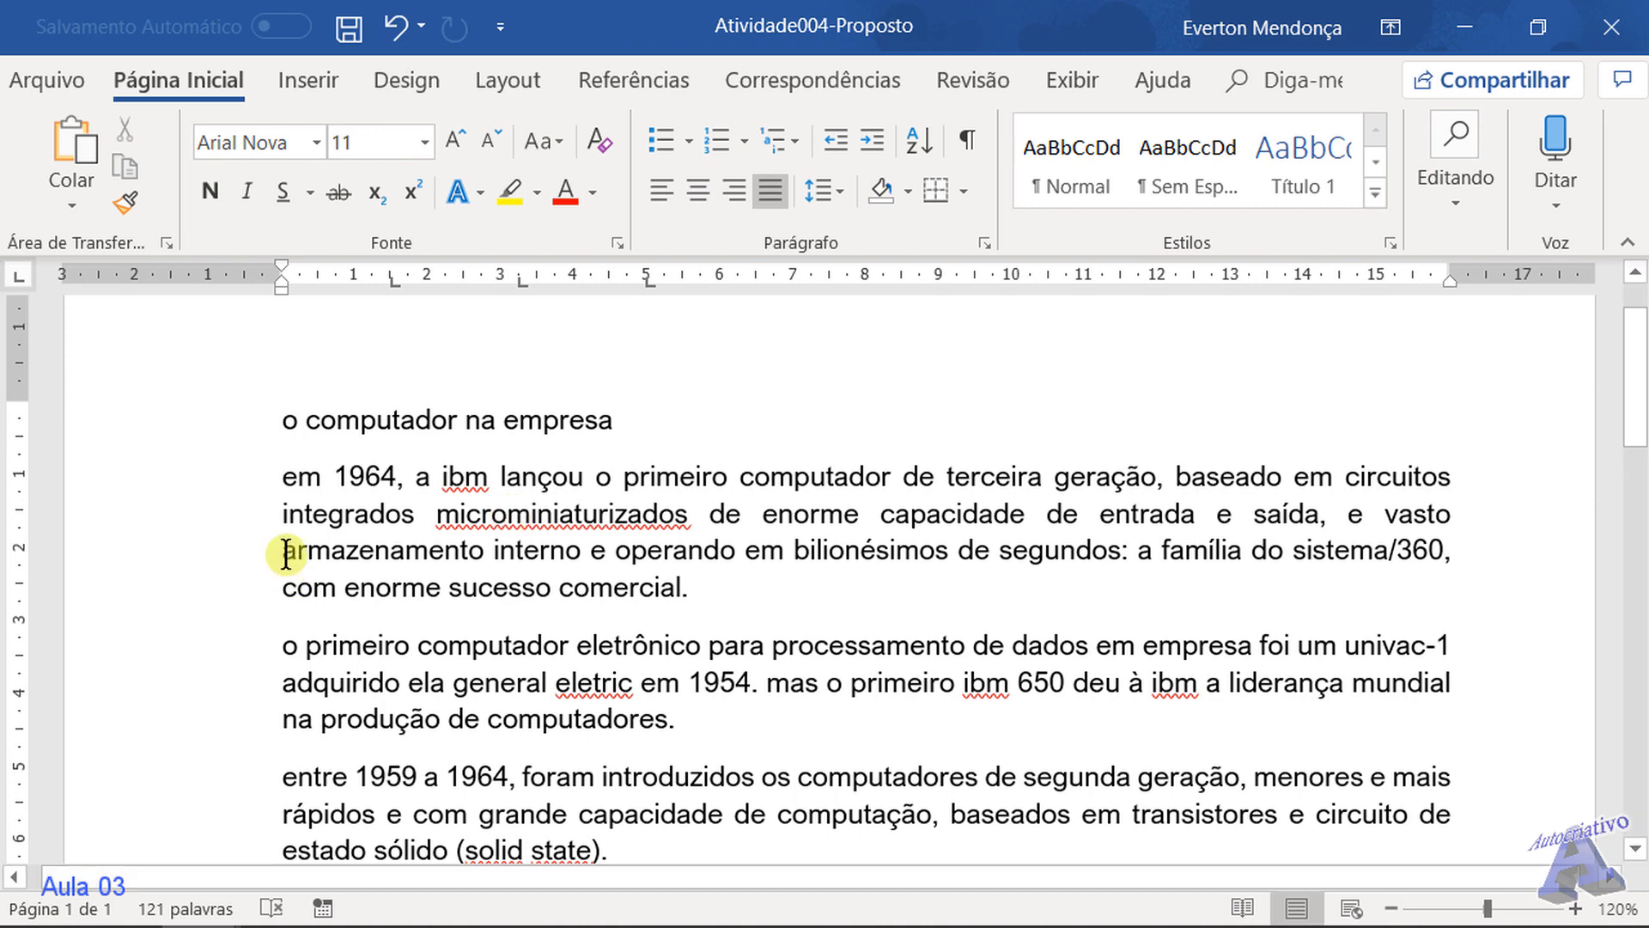
drag(300, 478, 286, 476)
click(311, 541)
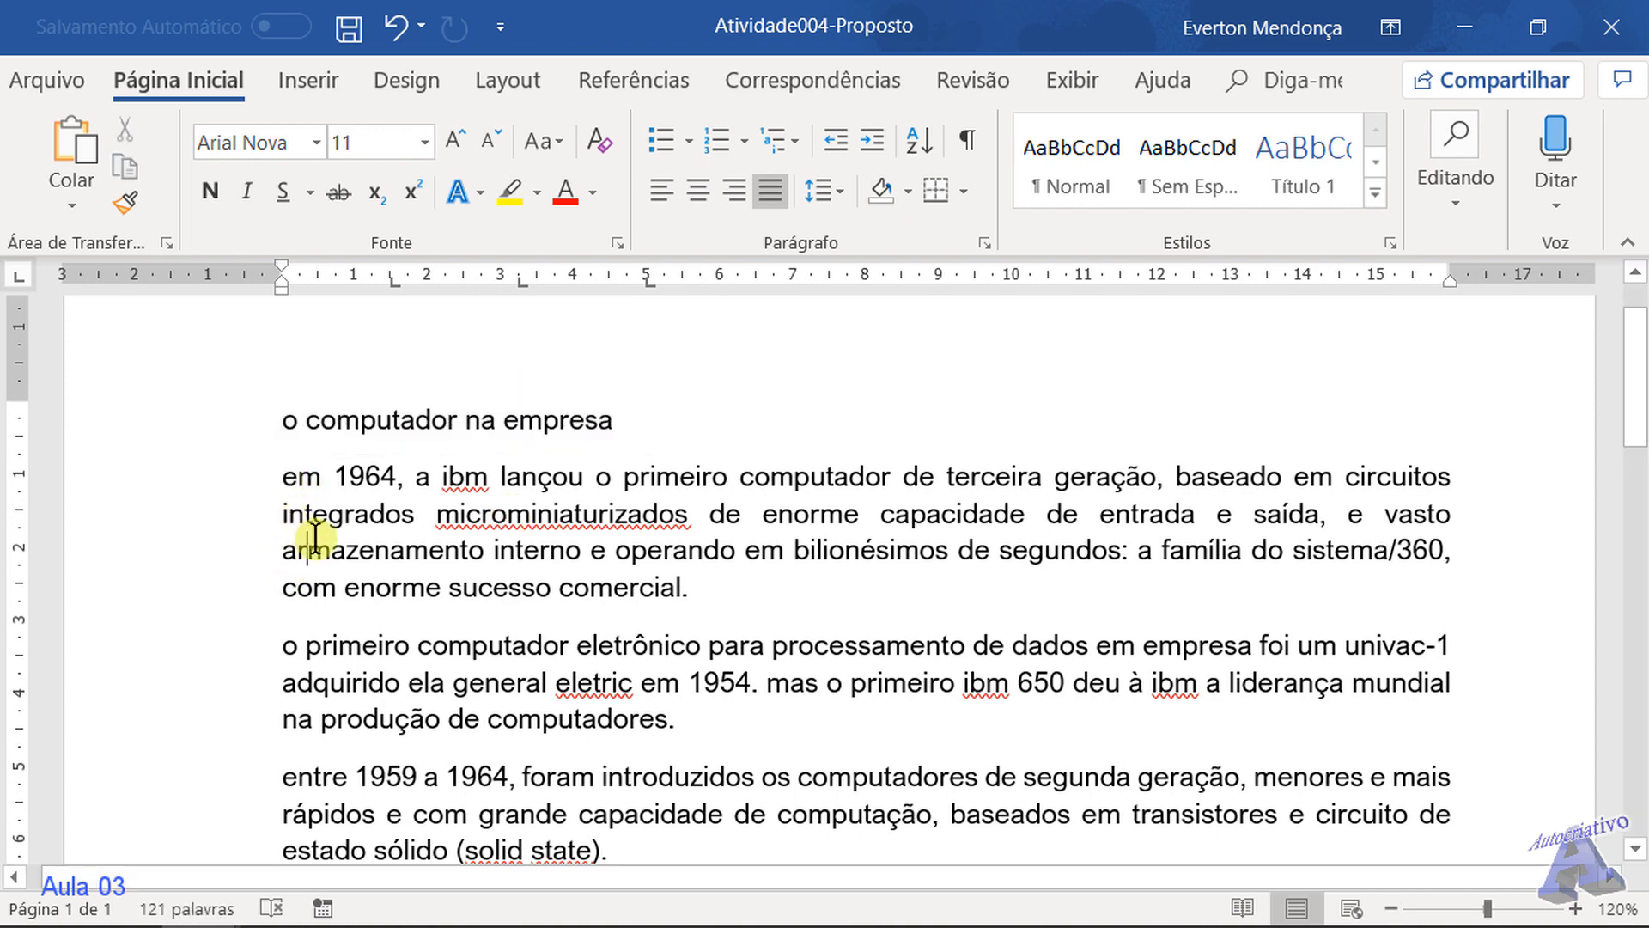
Set the font colour of the "cursor" heading, between "Apagar a esquerda" and "apagar a direita", to black
click(287, 478)
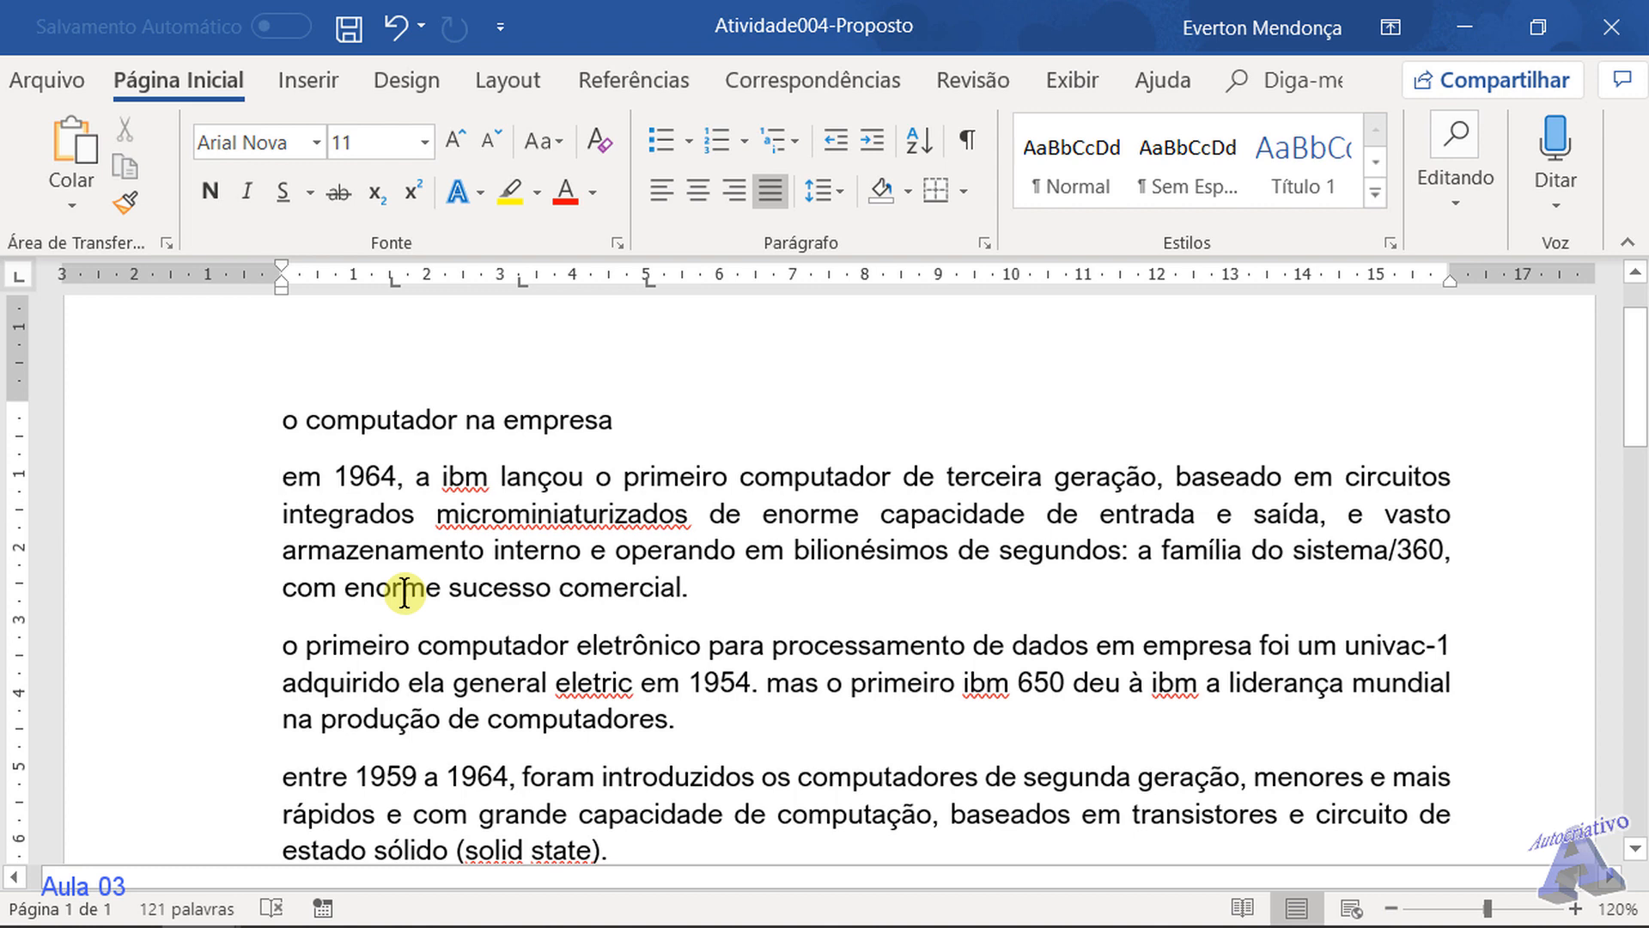
scroll(524, 516, down, 5)
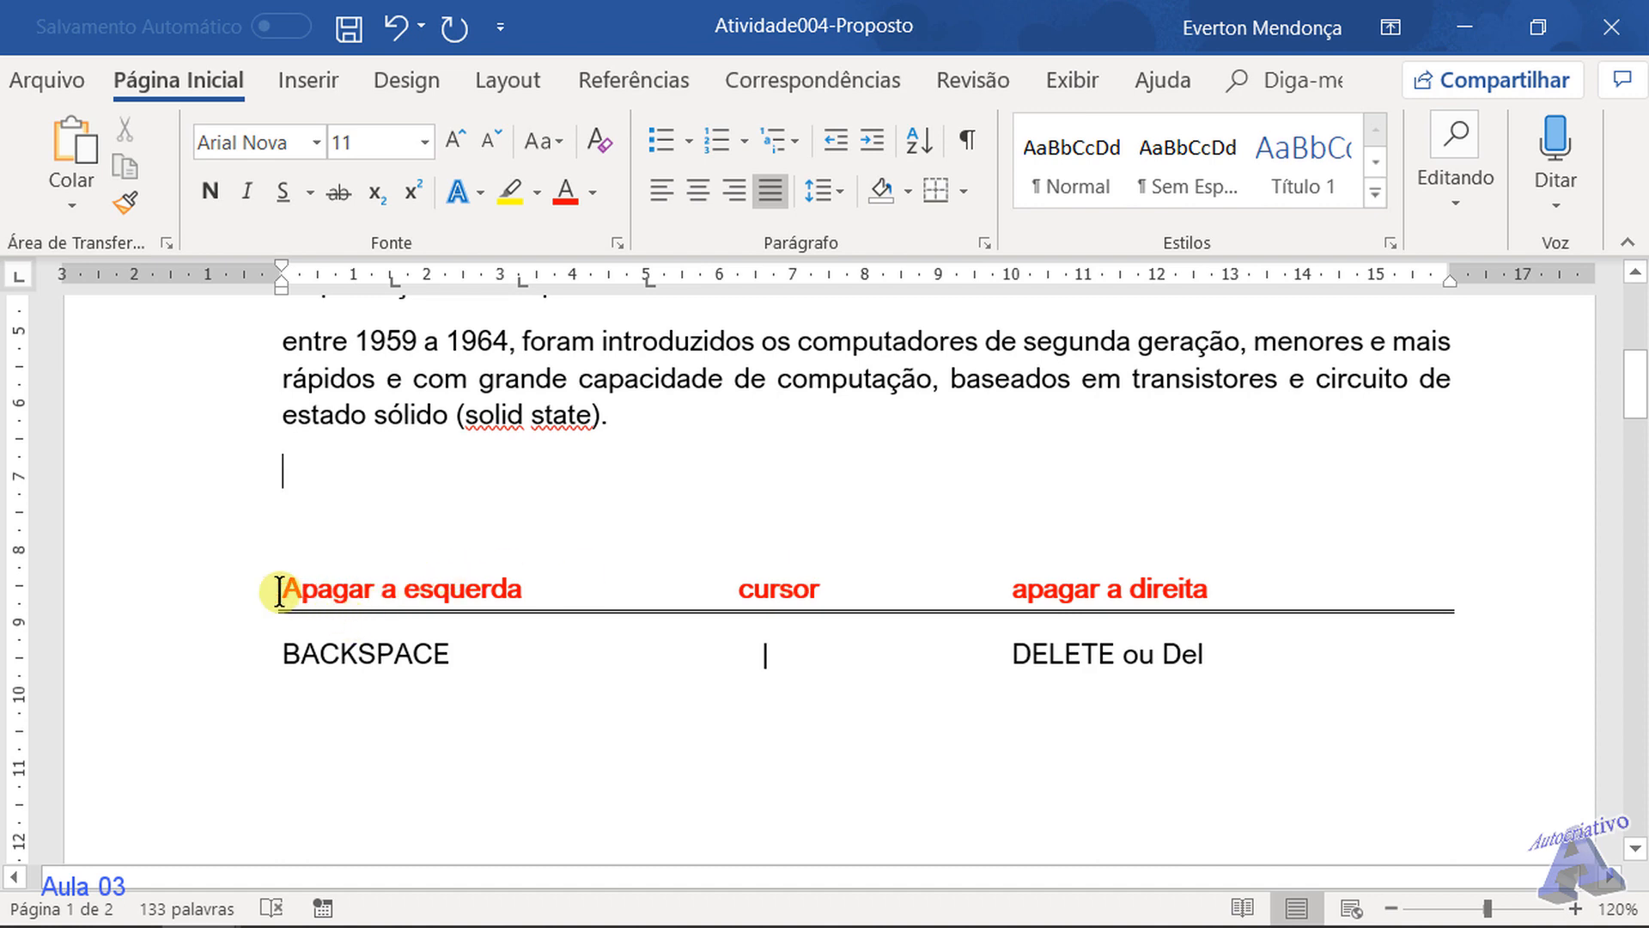
drag(327, 589, 520, 589)
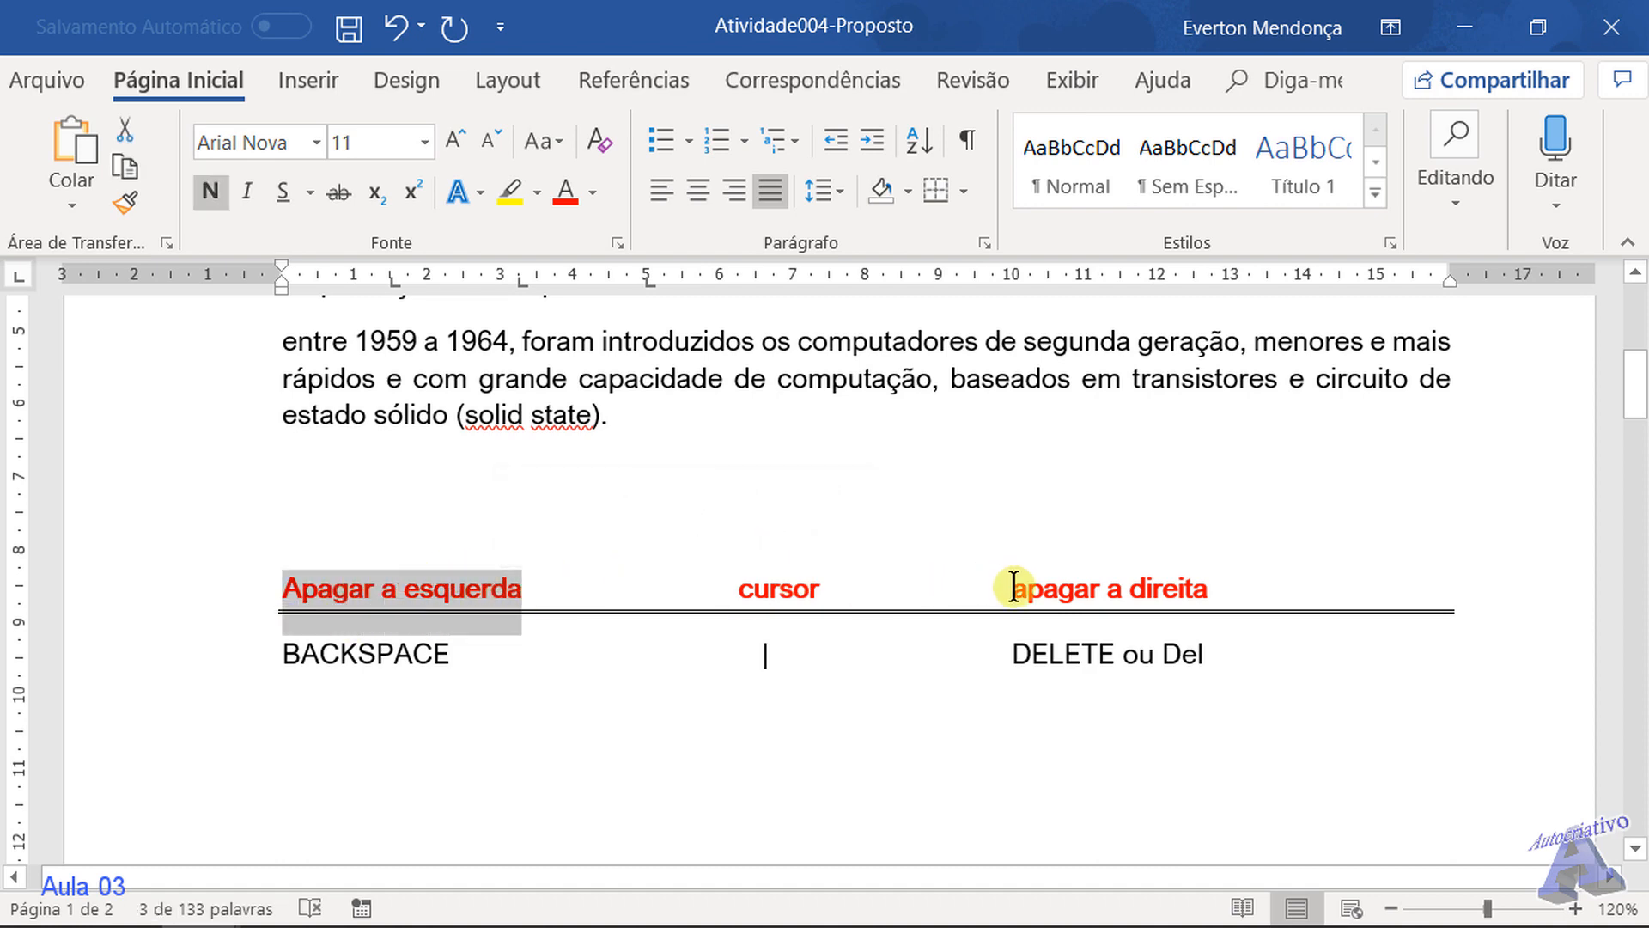
drag(1014, 589, 1205, 590)
drag(736, 589, 836, 588)
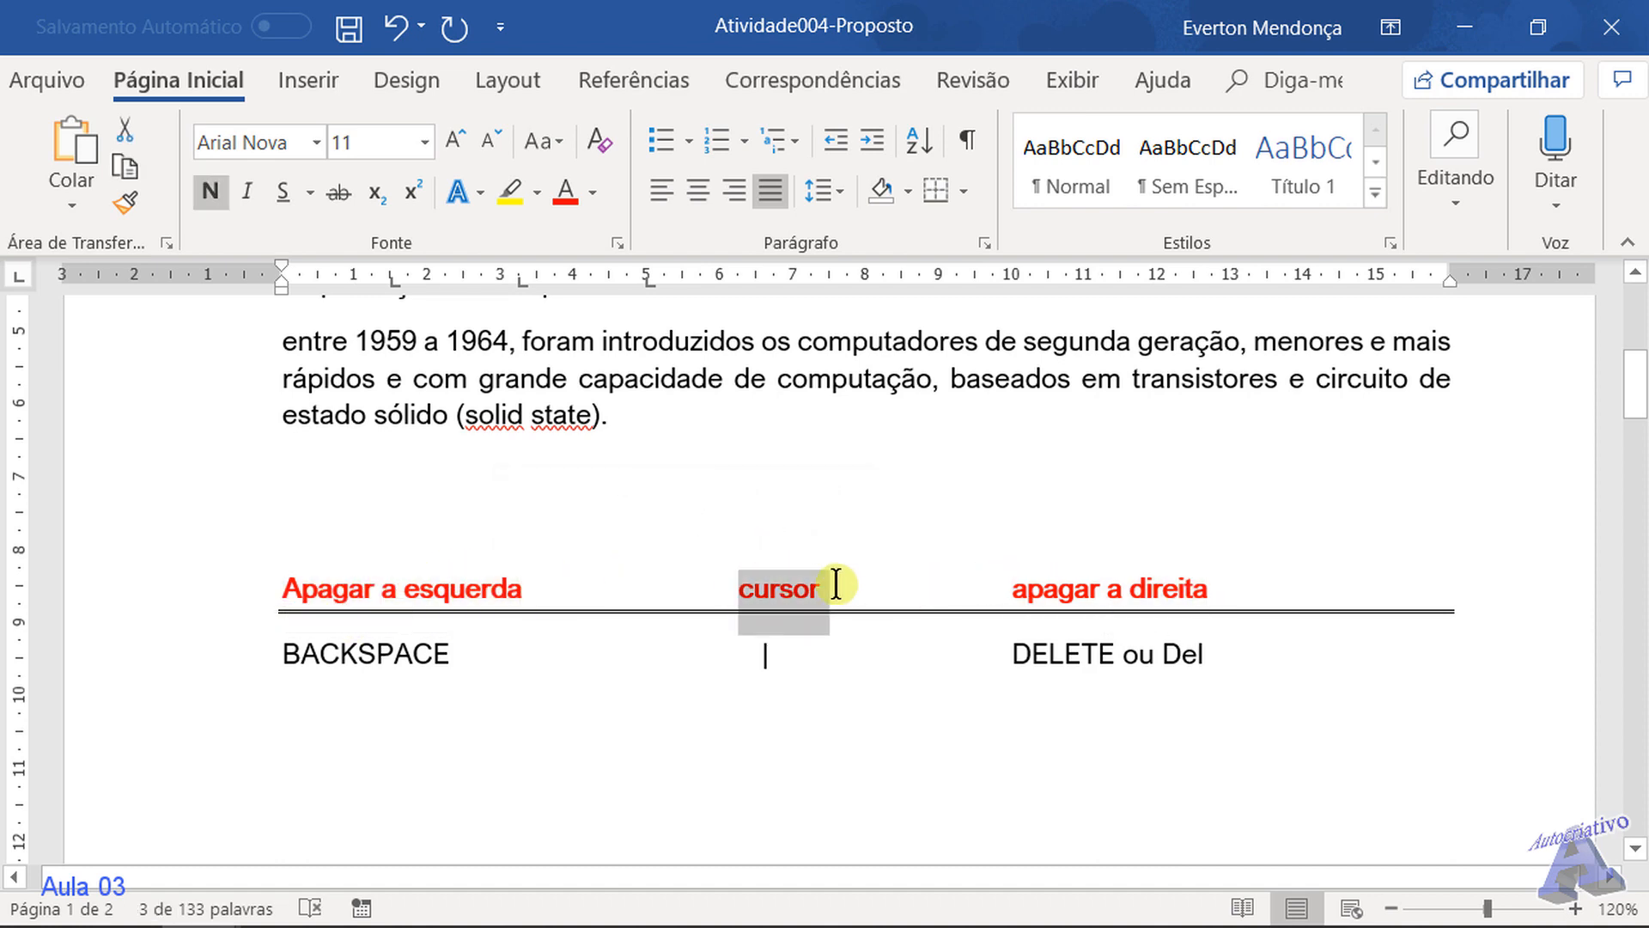
click(593, 193)
click(570, 343)
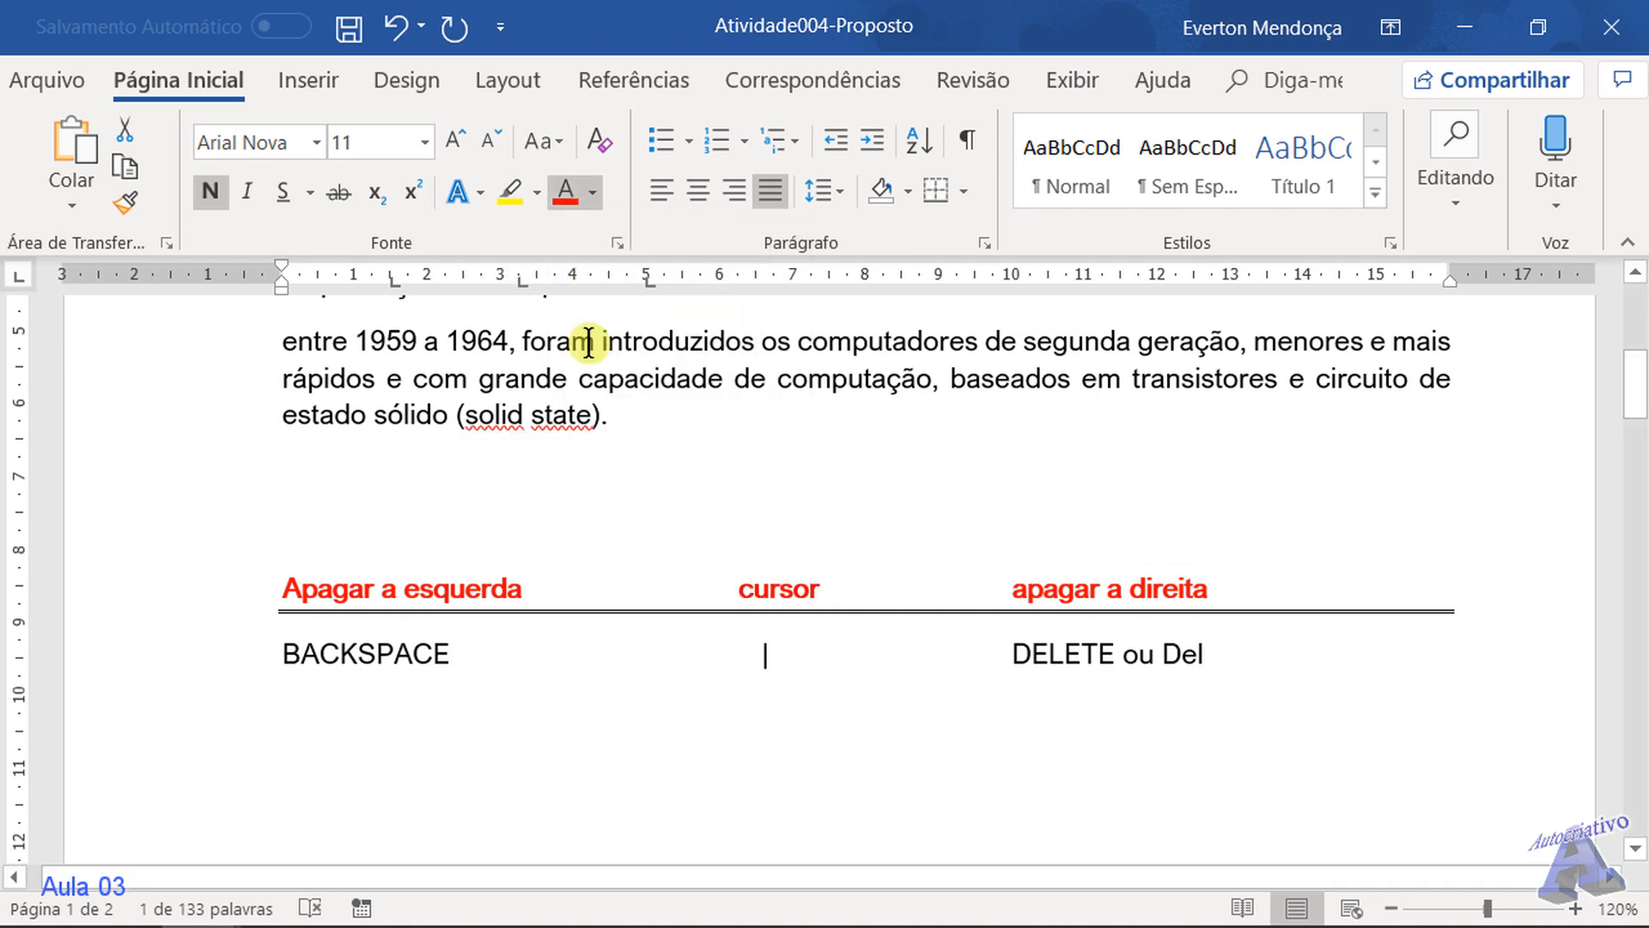
click(835, 520)
scroll(823, 586, up, 1)
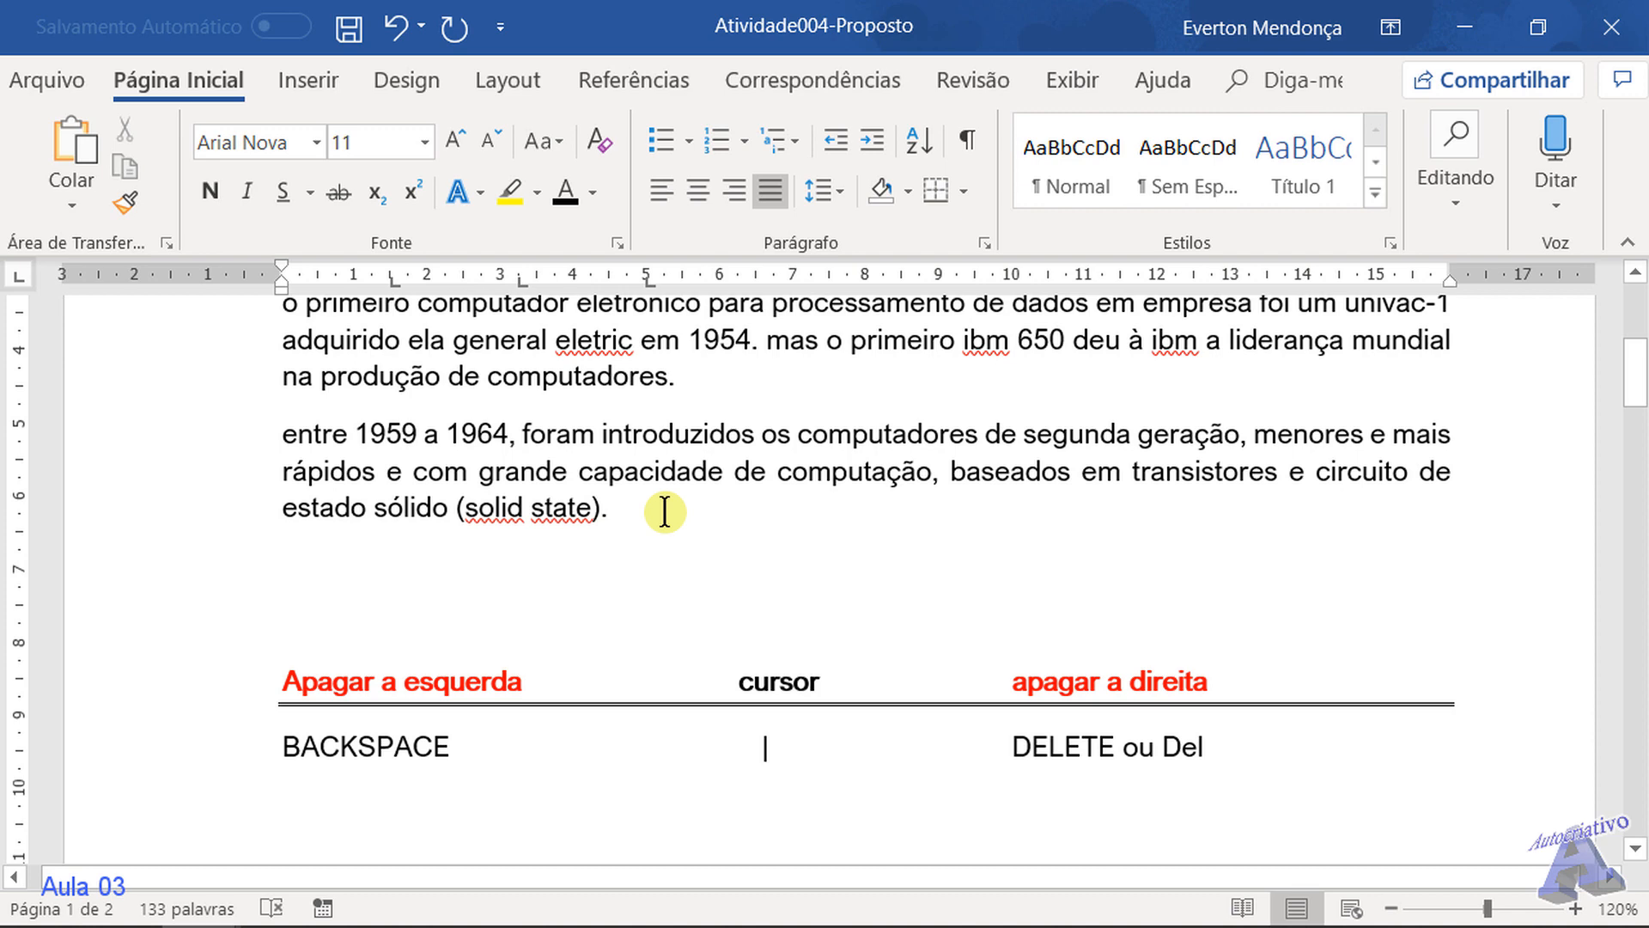
Remove the lowercase initial "s" from "solid" in the bracketed "(solid state)" at the end of the third paragraph
click(464, 507)
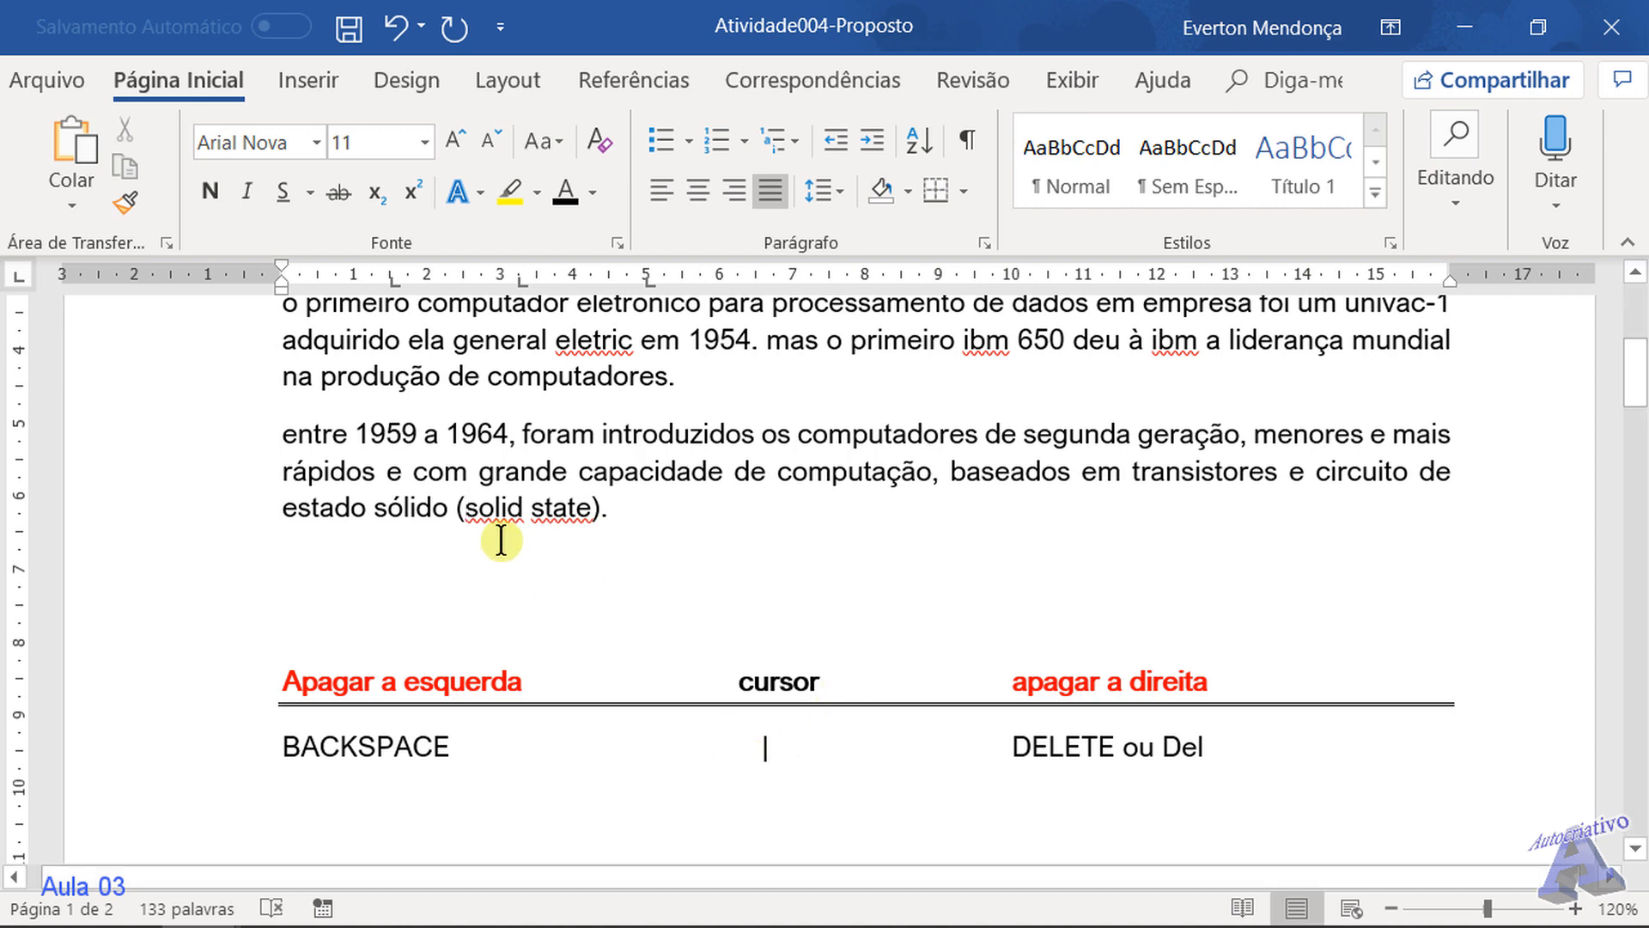
click(469, 514)
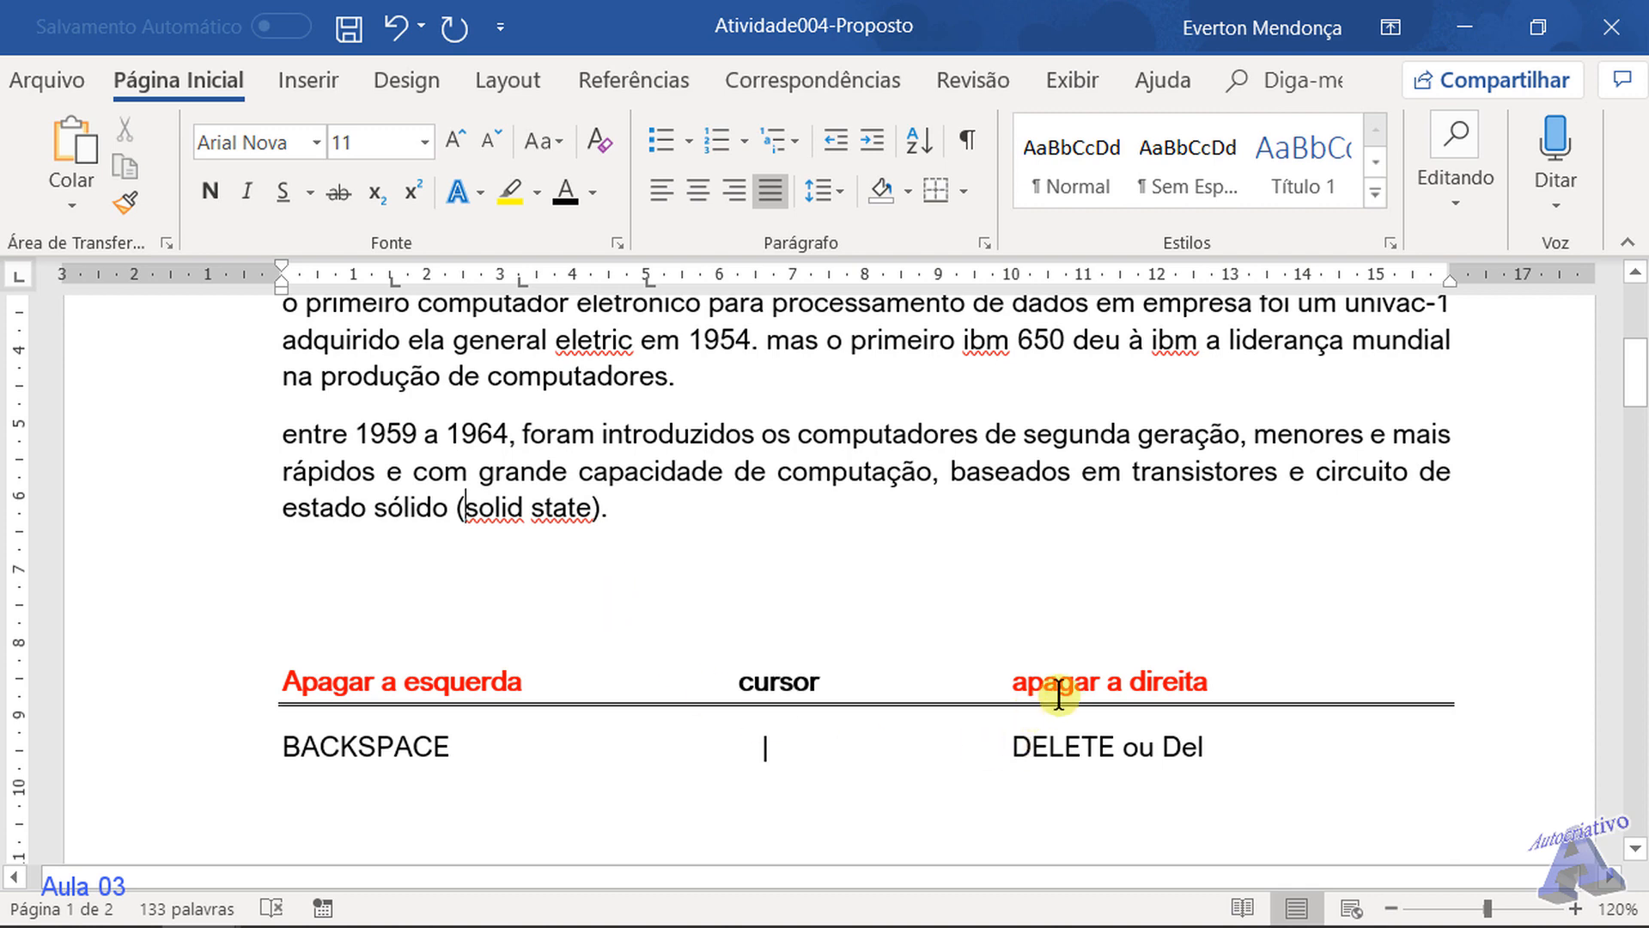
double_click(1165, 744)
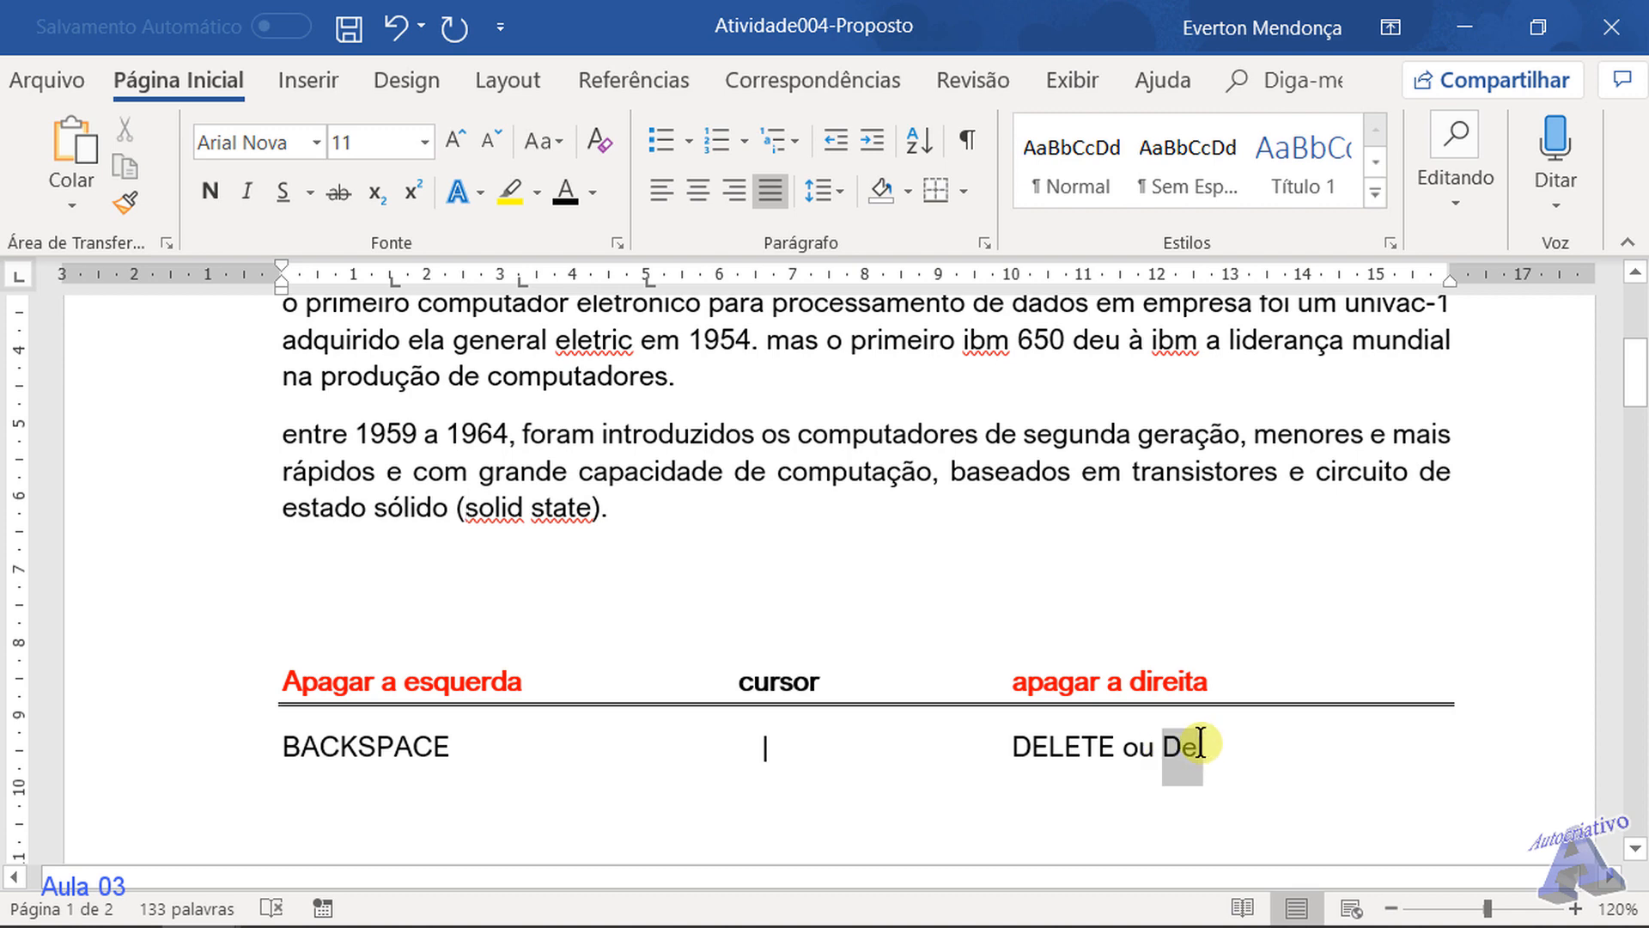
click(461, 508)
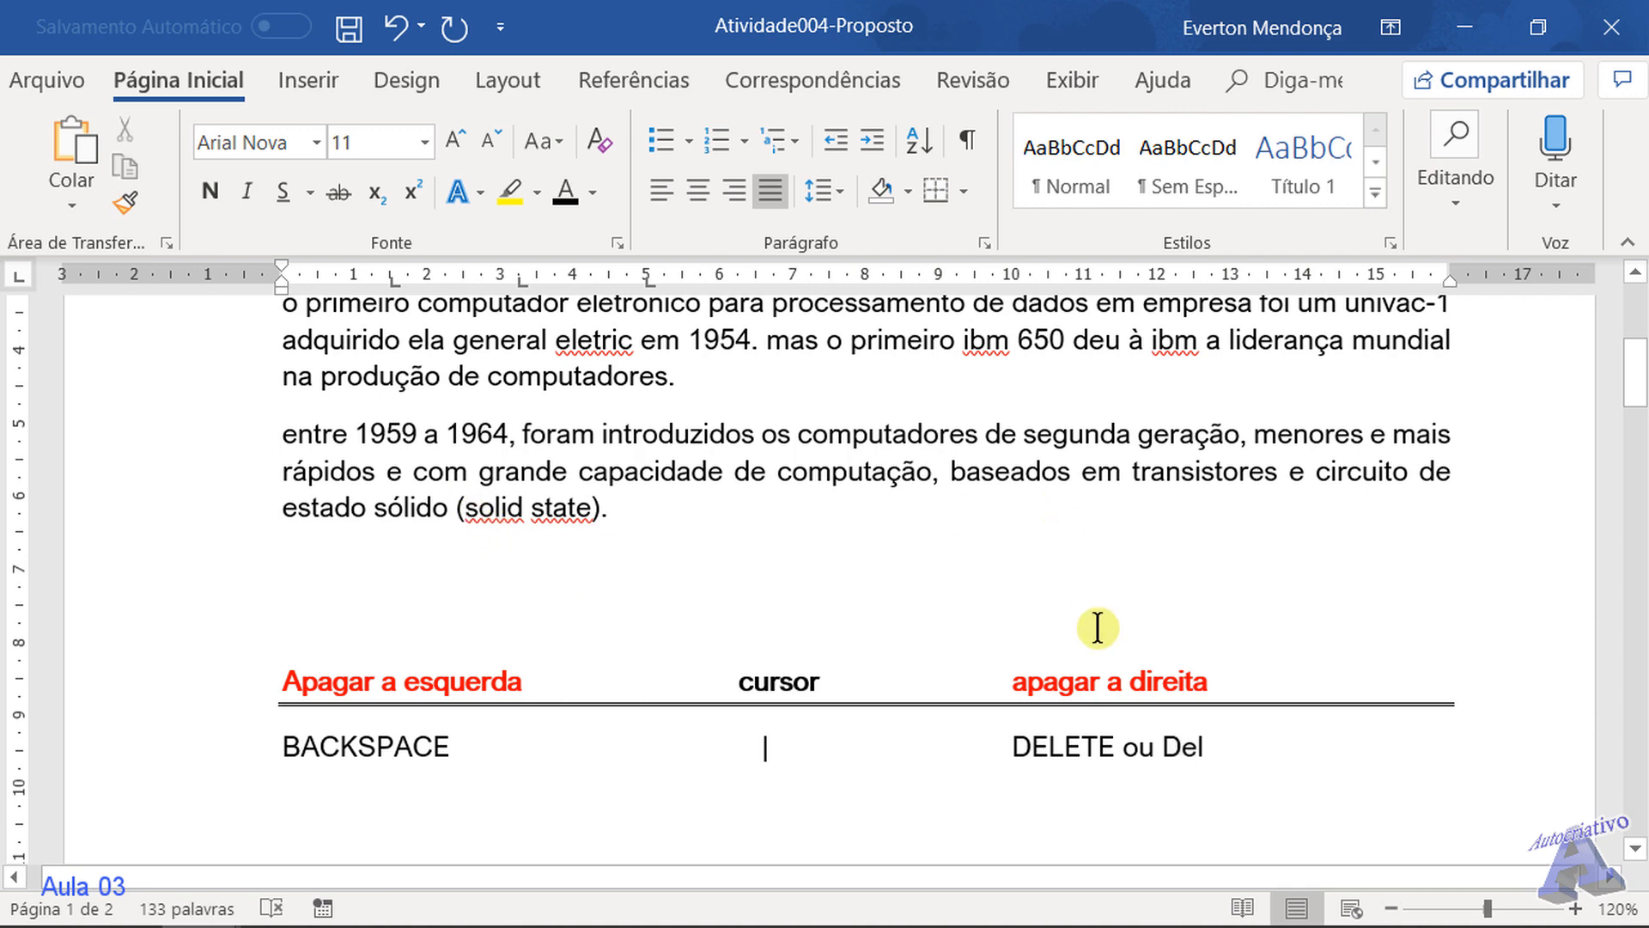
key(Delete)
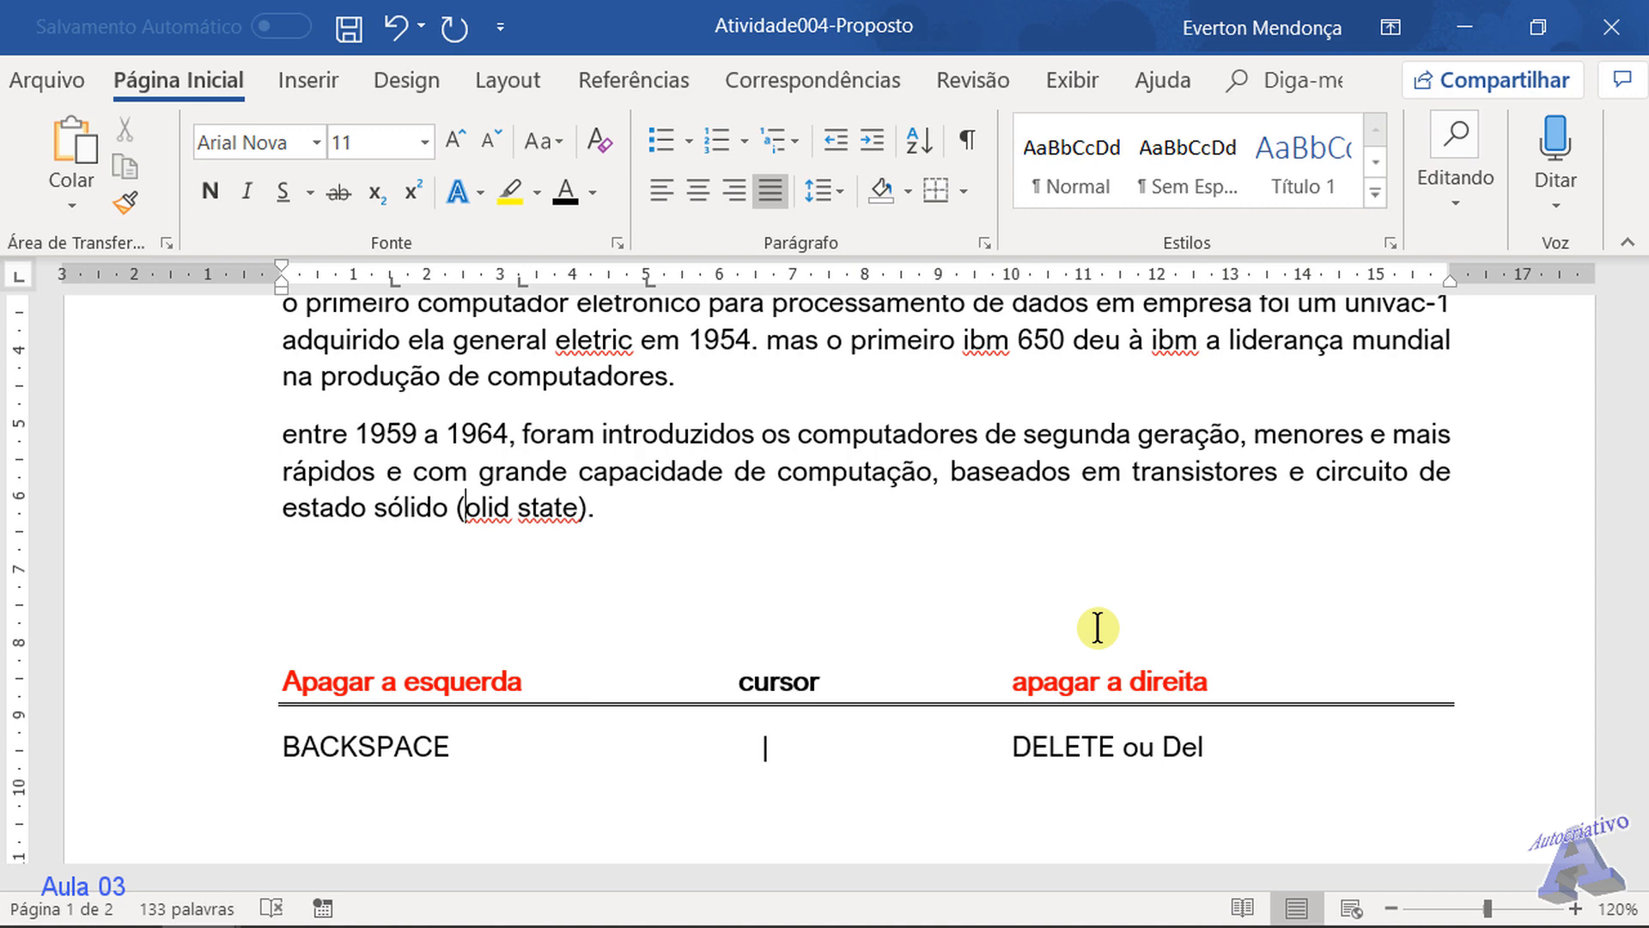
Correct "Letra maiusculas" to "Letra maiuscula" in the Combinação de Teclas note beside "<SHIFT> + <LETRA>"
scroll(1098, 628, down, 2)
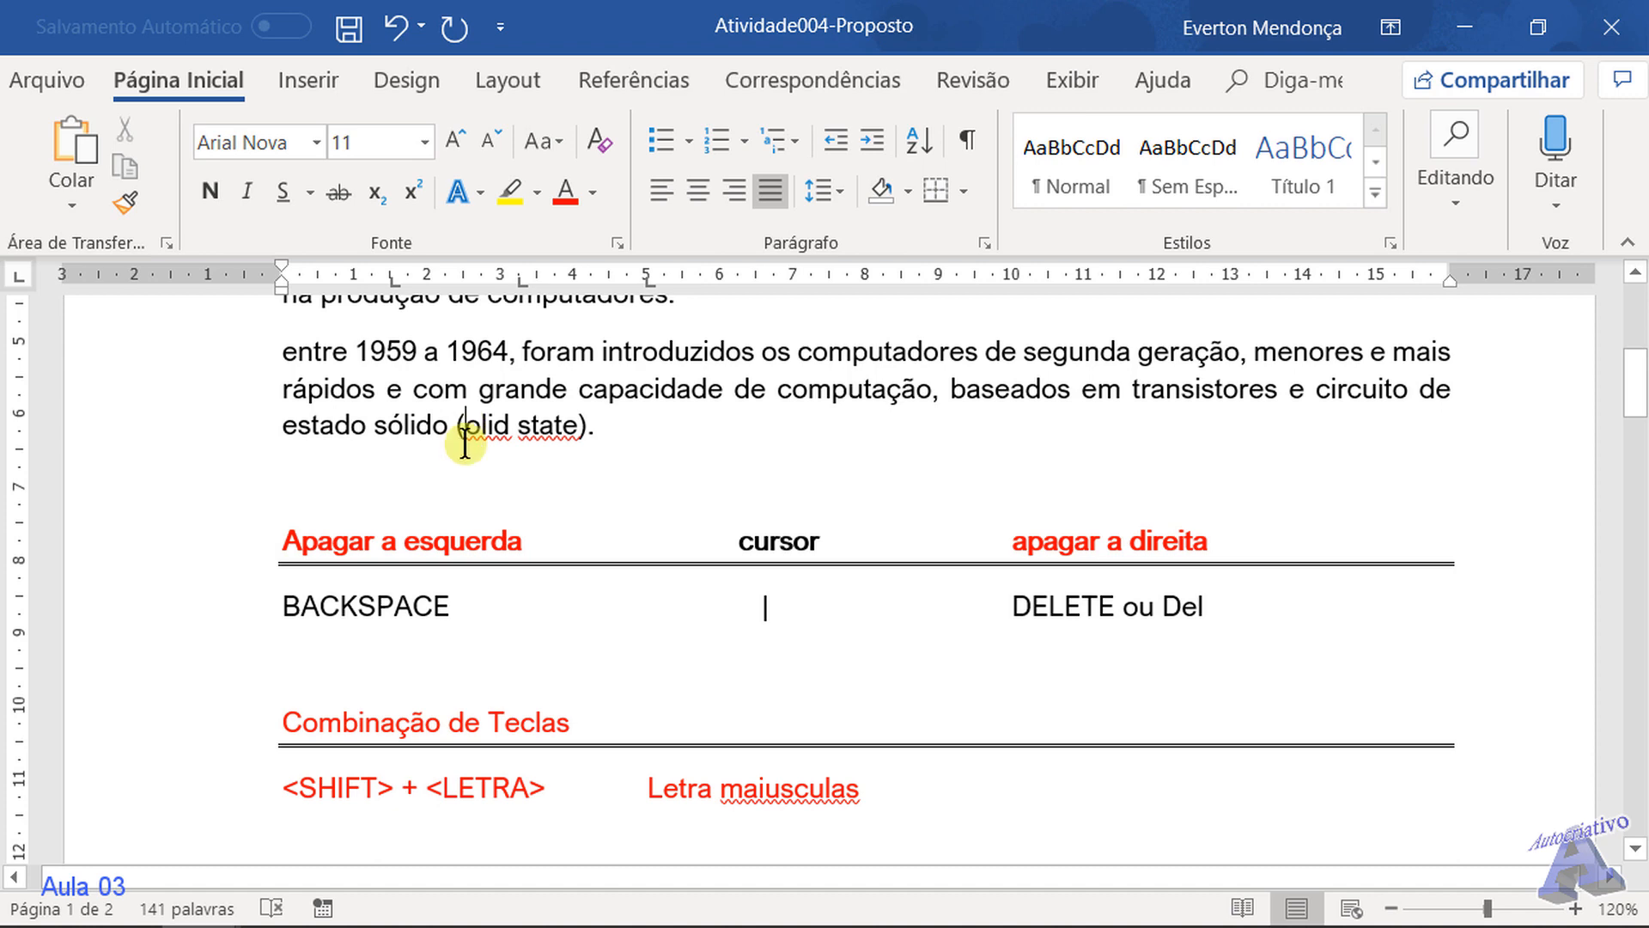
click(290, 786)
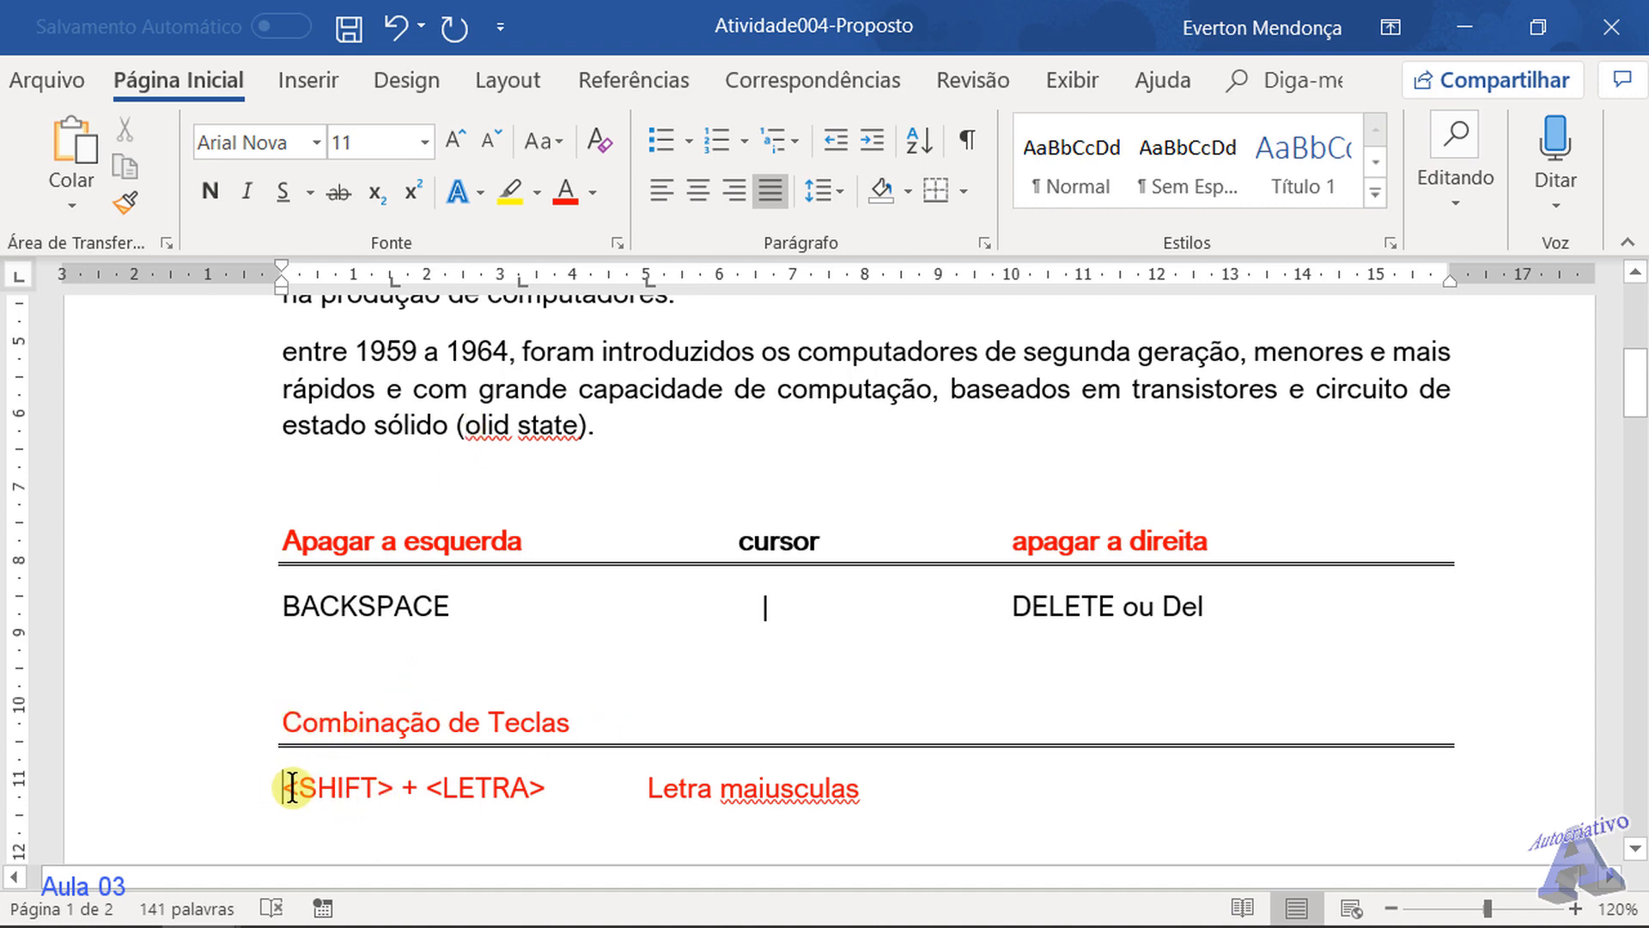
drag(290, 787, 546, 788)
drag(658, 792, 895, 785)
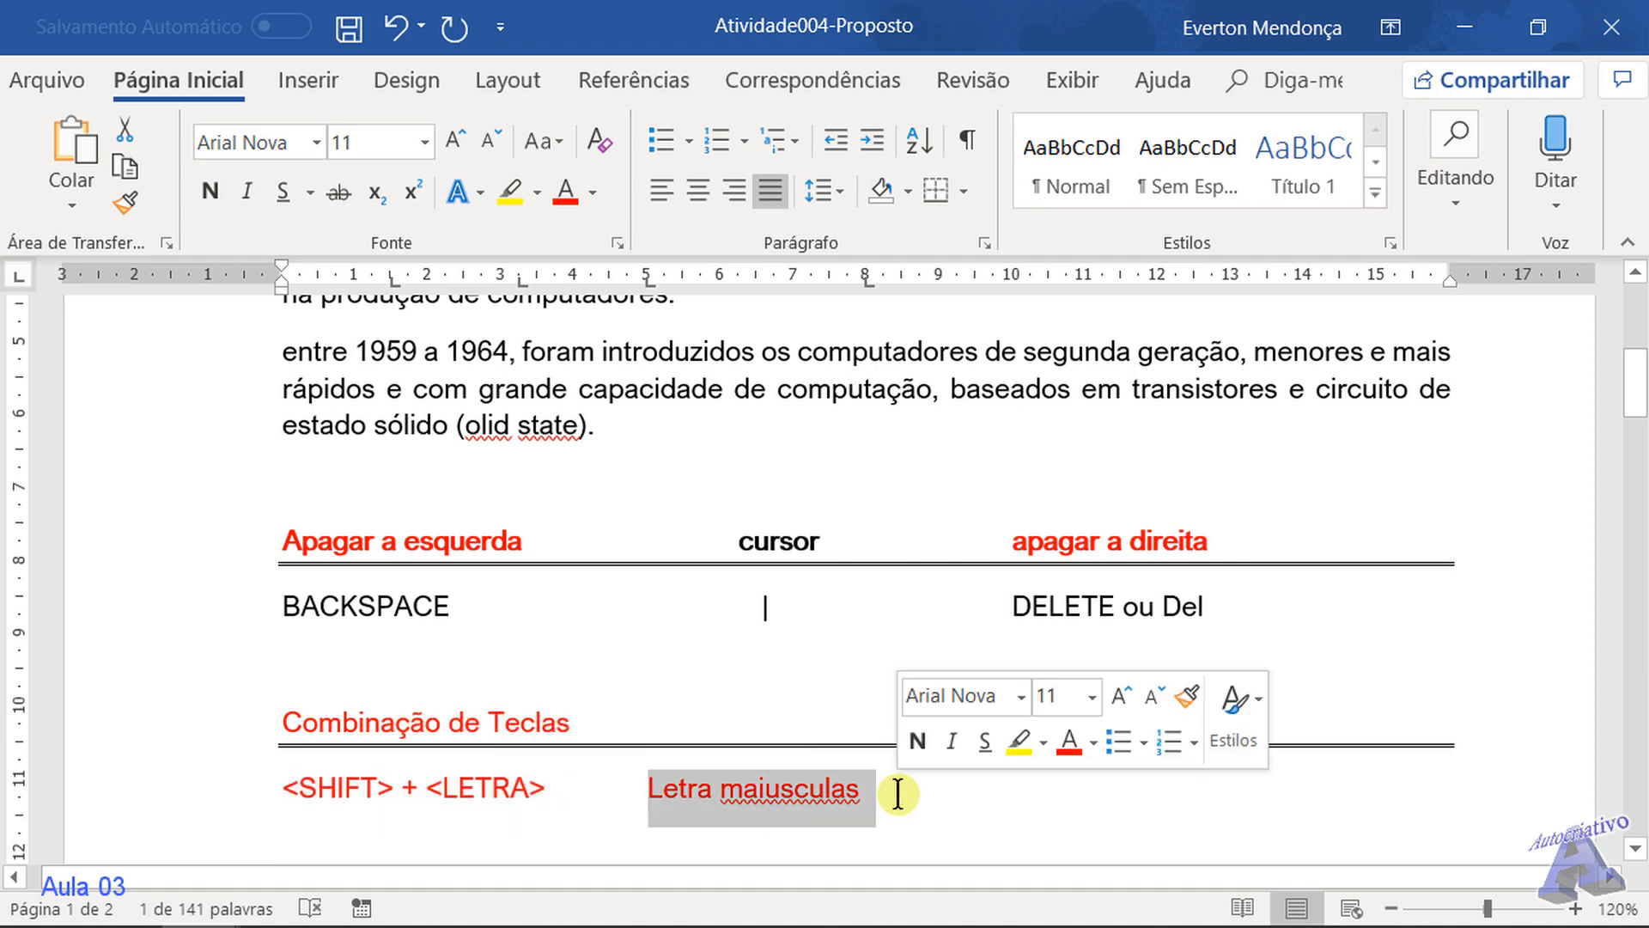
click(866, 789)
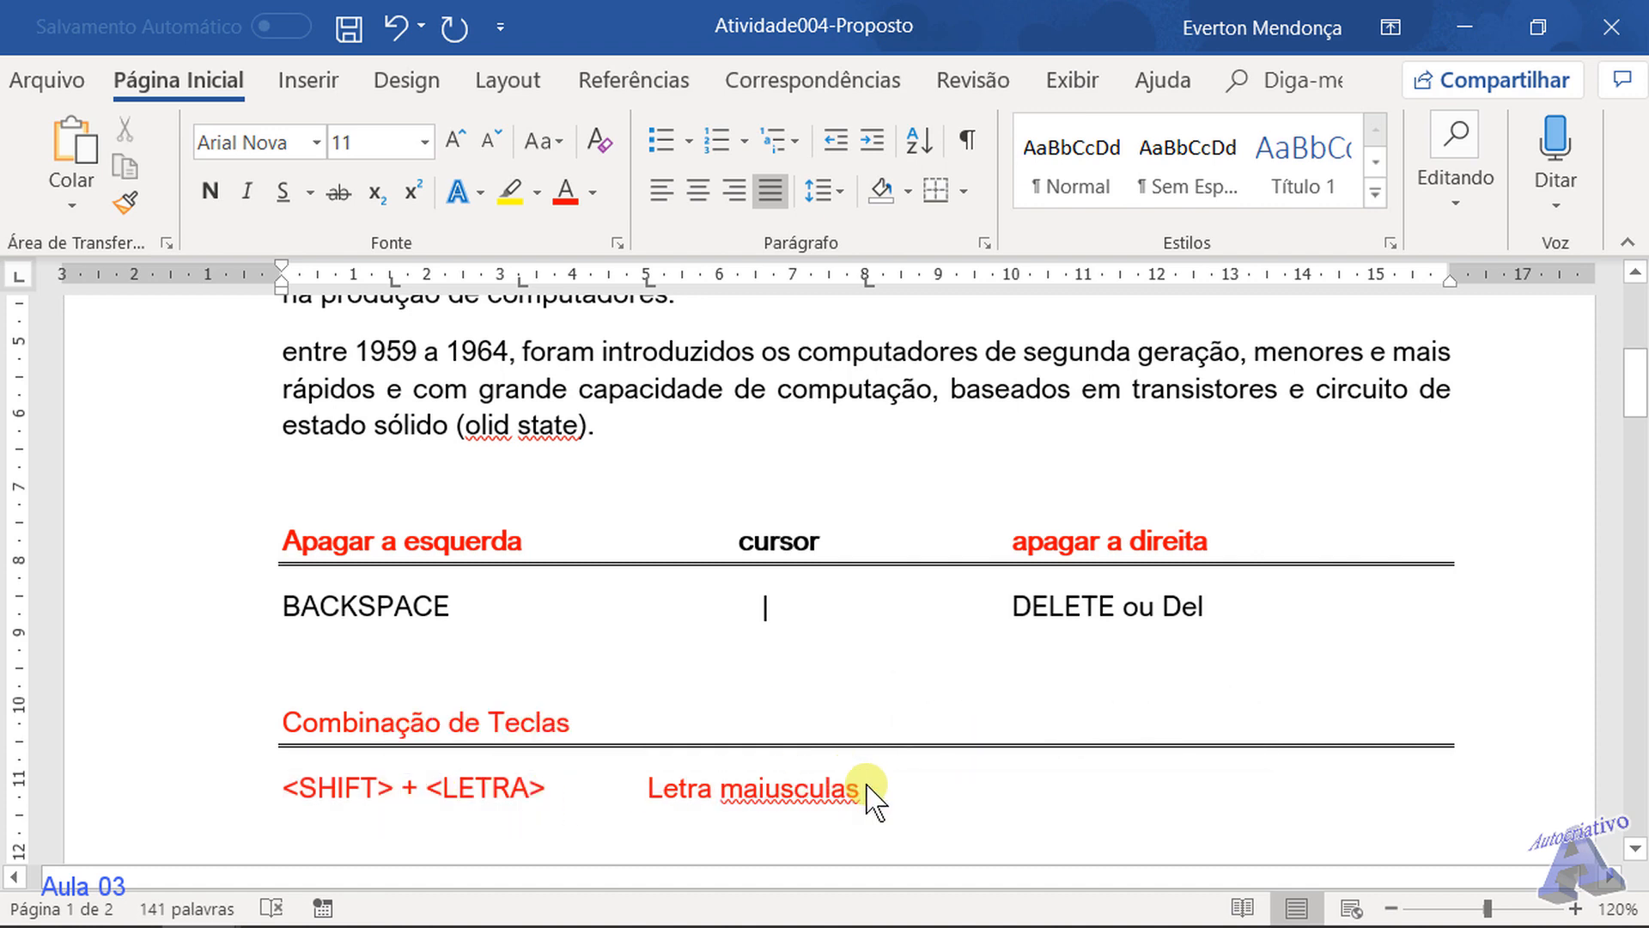
key(BackSpace)
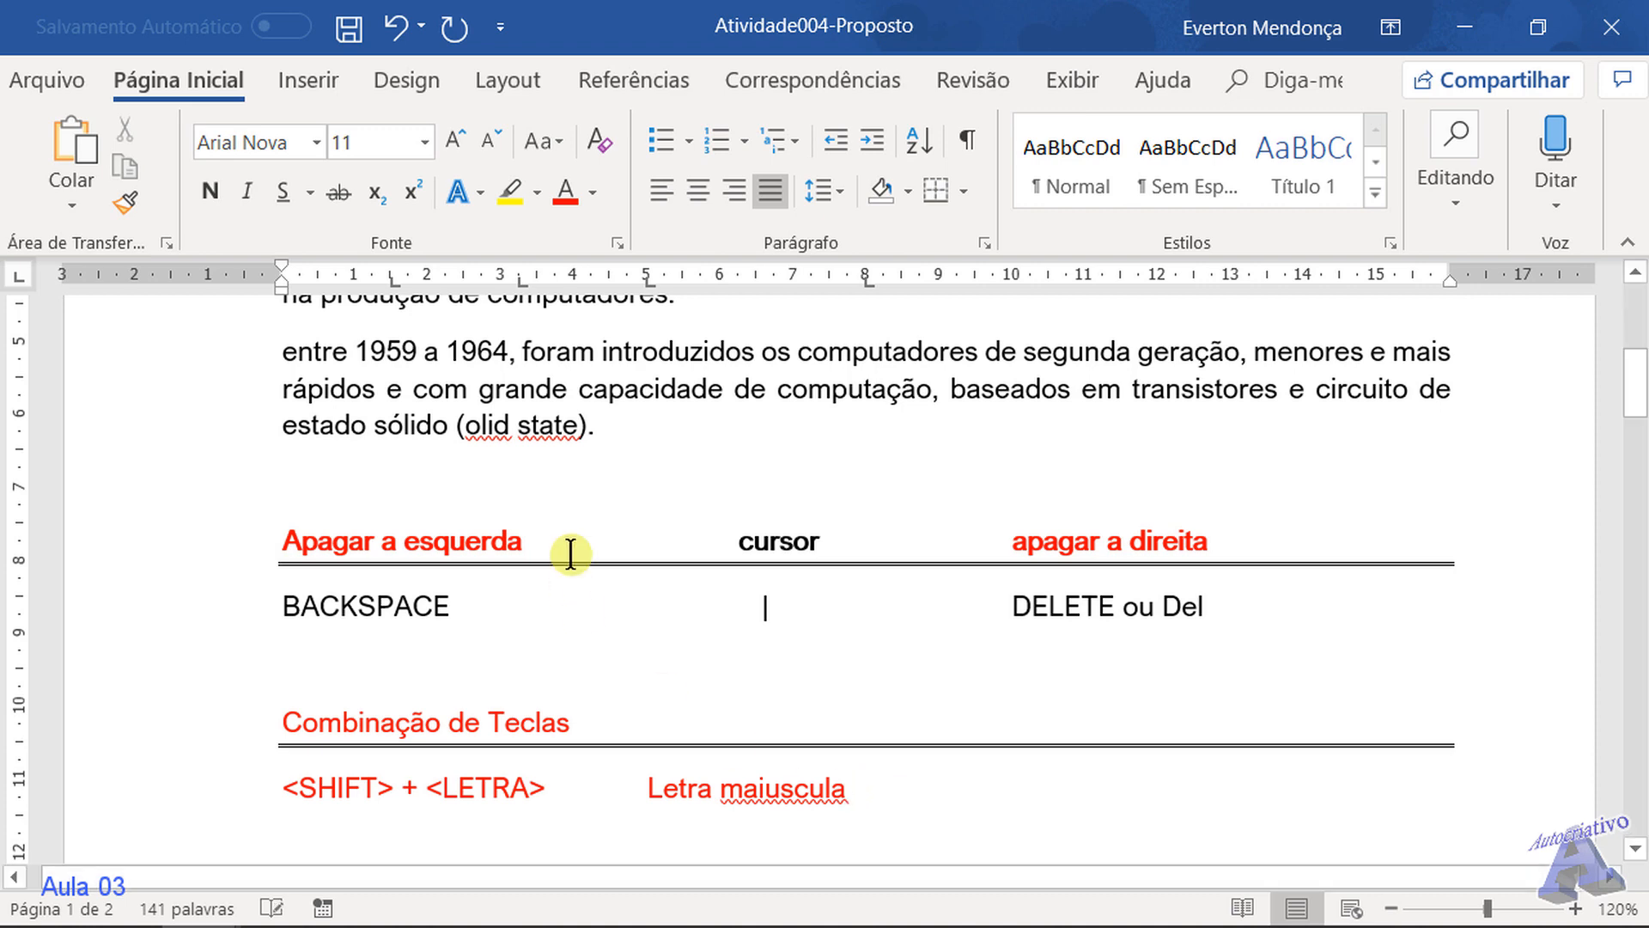
Insert a capital "S" before "olid" in the brackets closing the third paragraph, so the word reads "Solid"
click(467, 427)
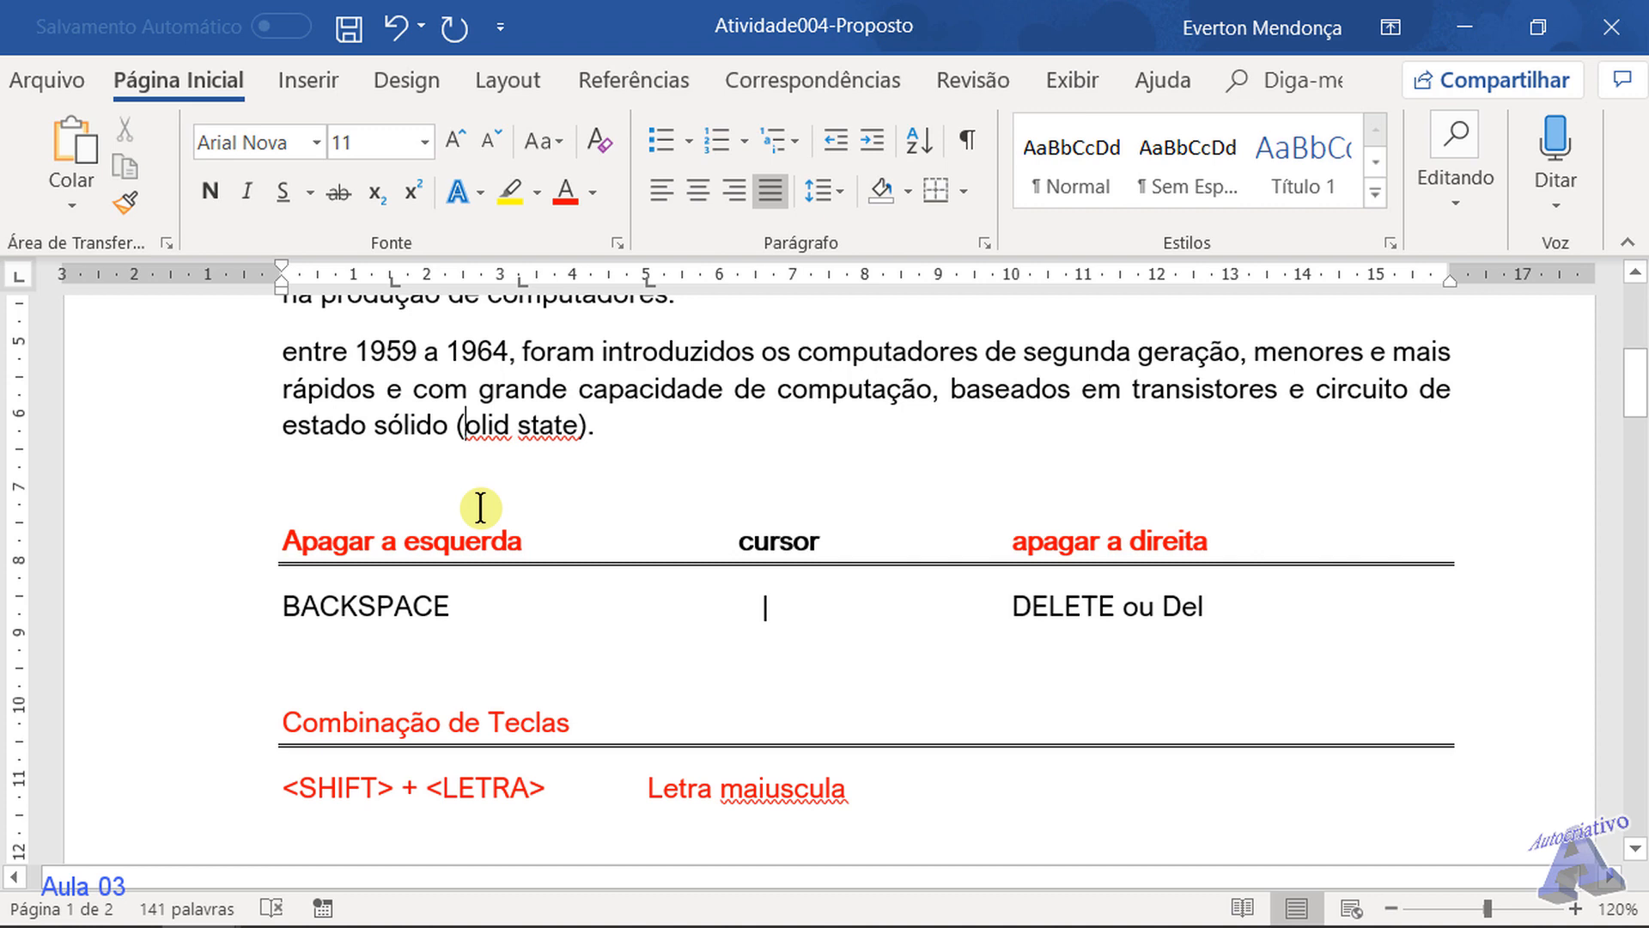
text(S)
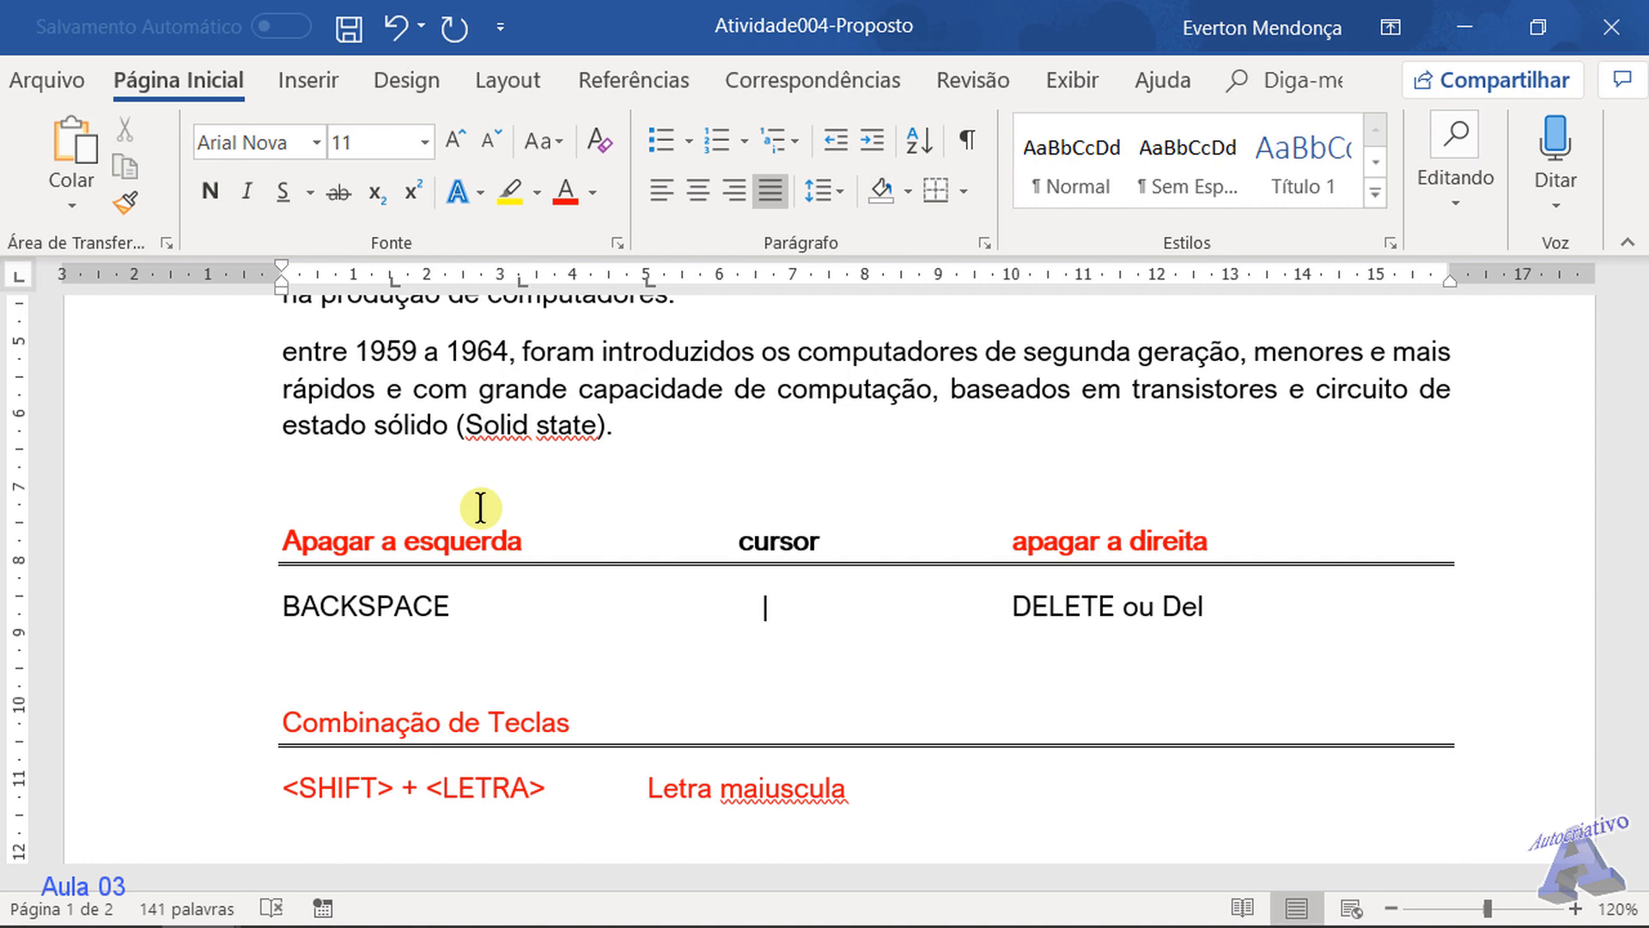
text(s)
key(BackSpace)
Replace the lowercase initial of "state" with a capital "S", so the brackets read "(Solid State)"
key(Right)
key(Right)
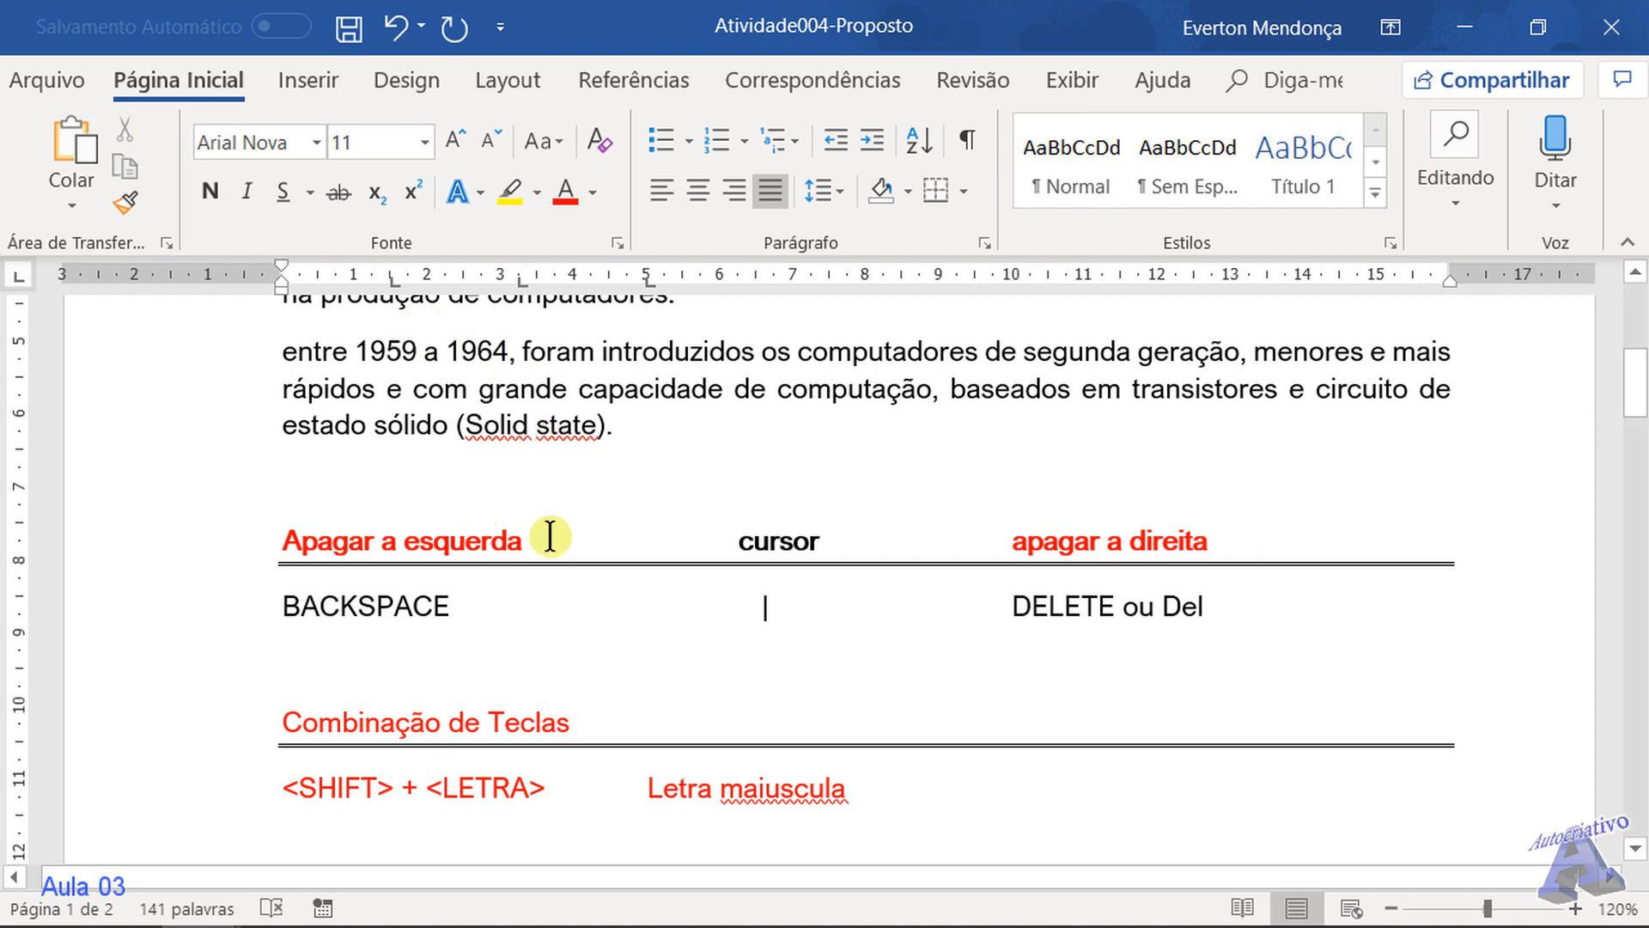
scroll(557, 541, up, 1)
scroll(567, 542, down, 1)
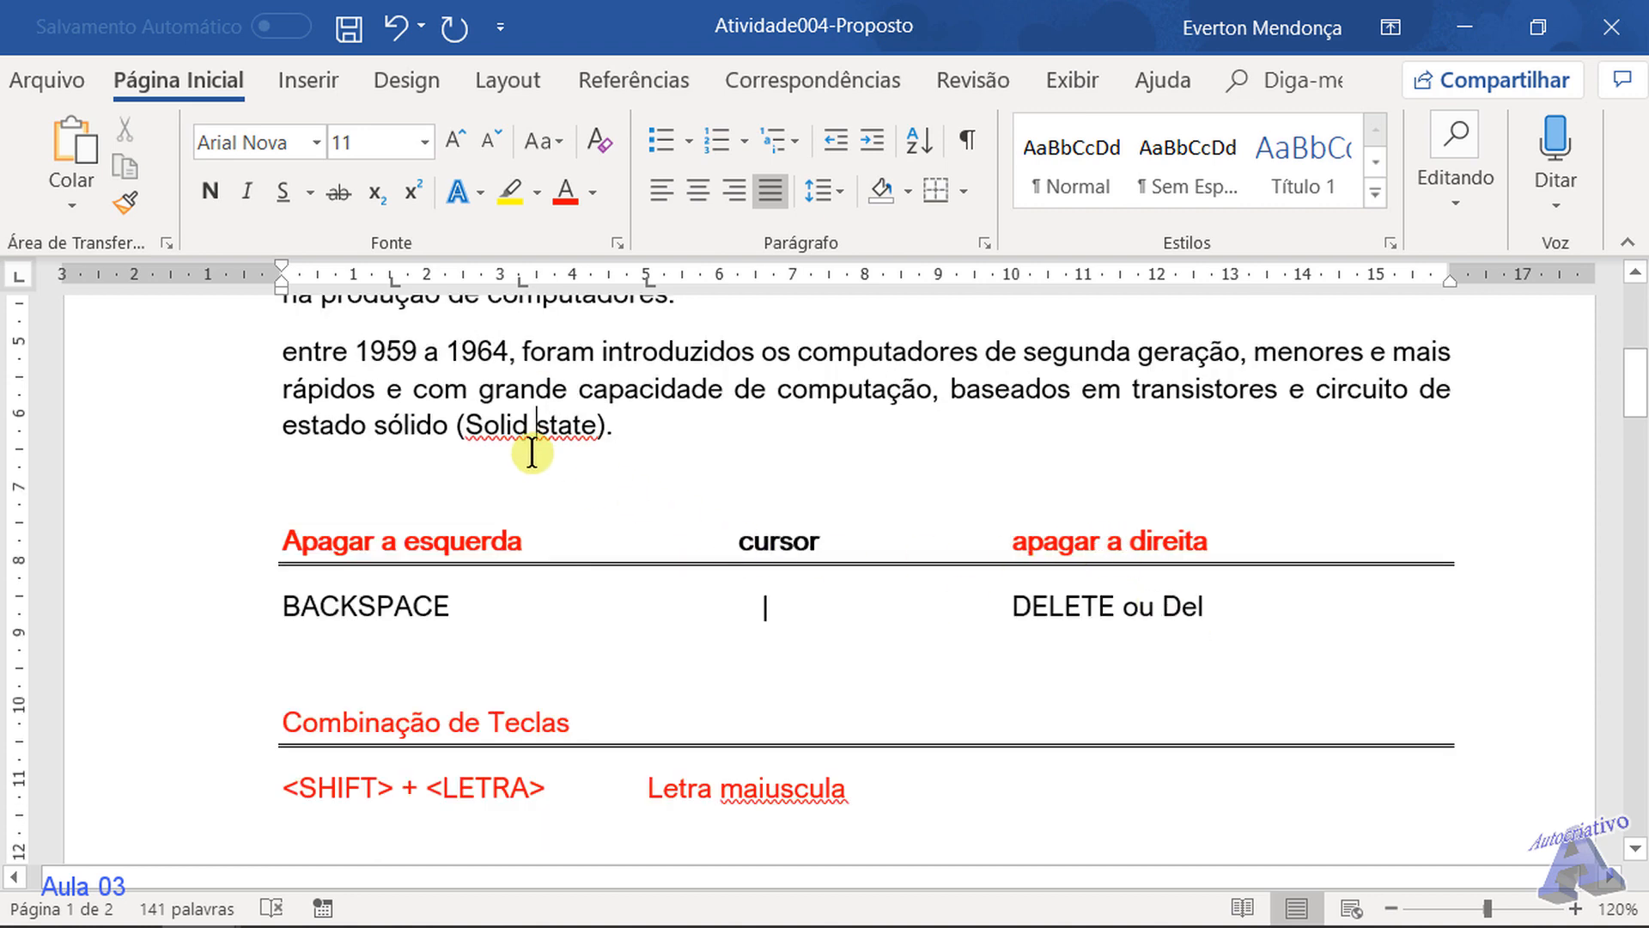
key(Delete)
text(S)
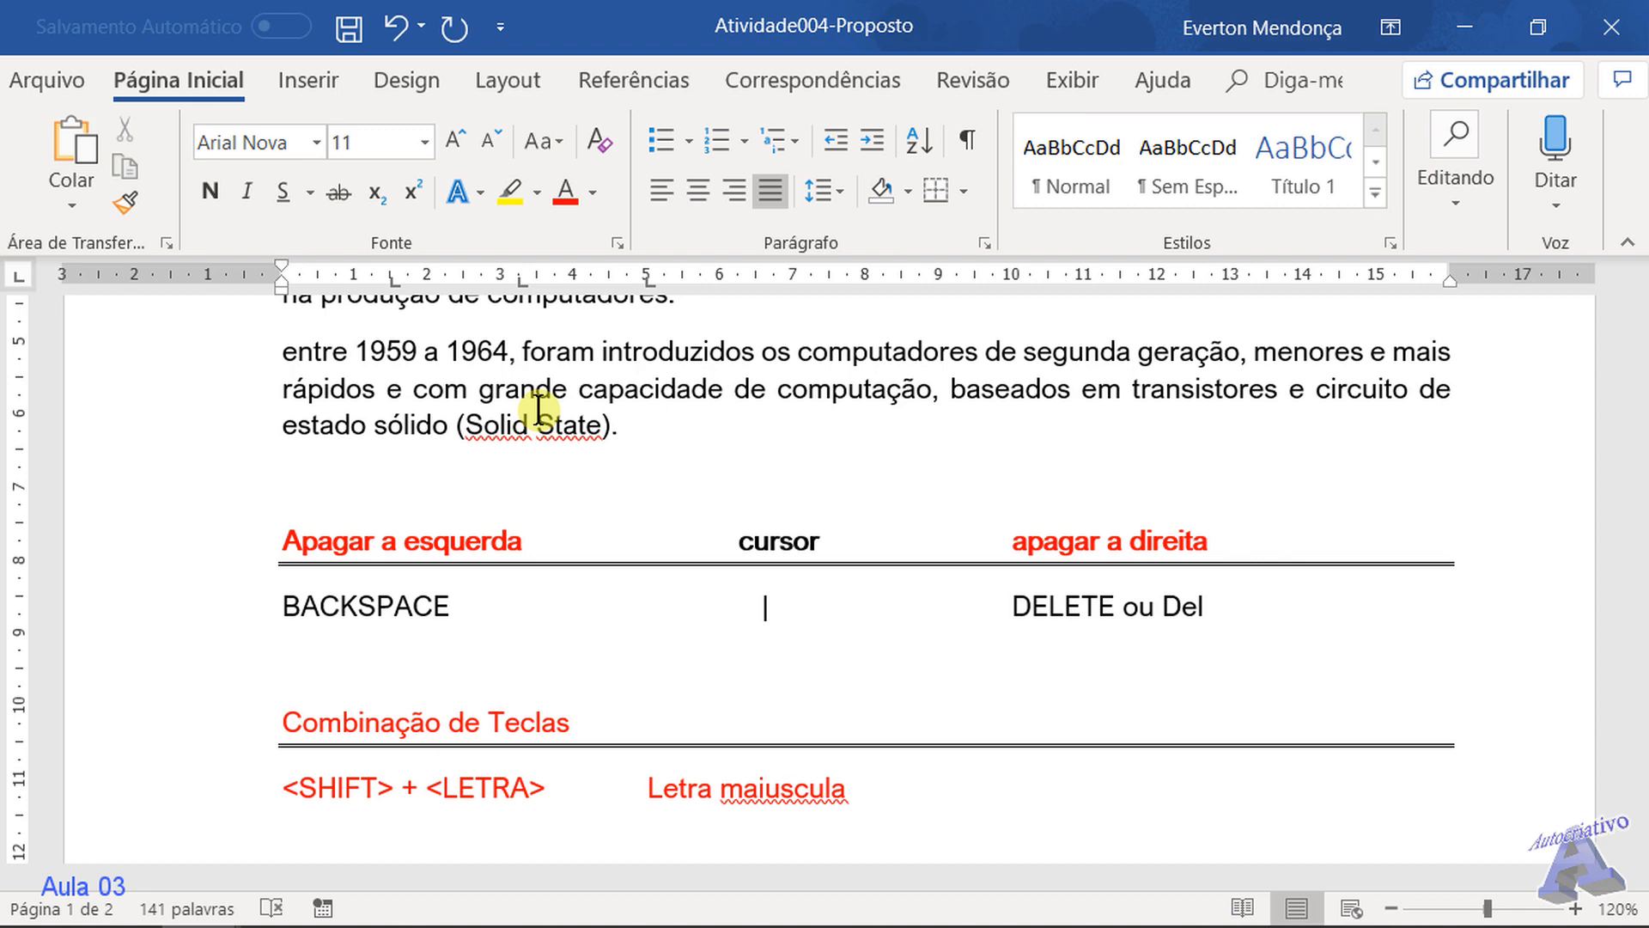
Try writing "Solid State." directly with capitals after the third paragraph's final sentence, and erase it again
text(Solid)
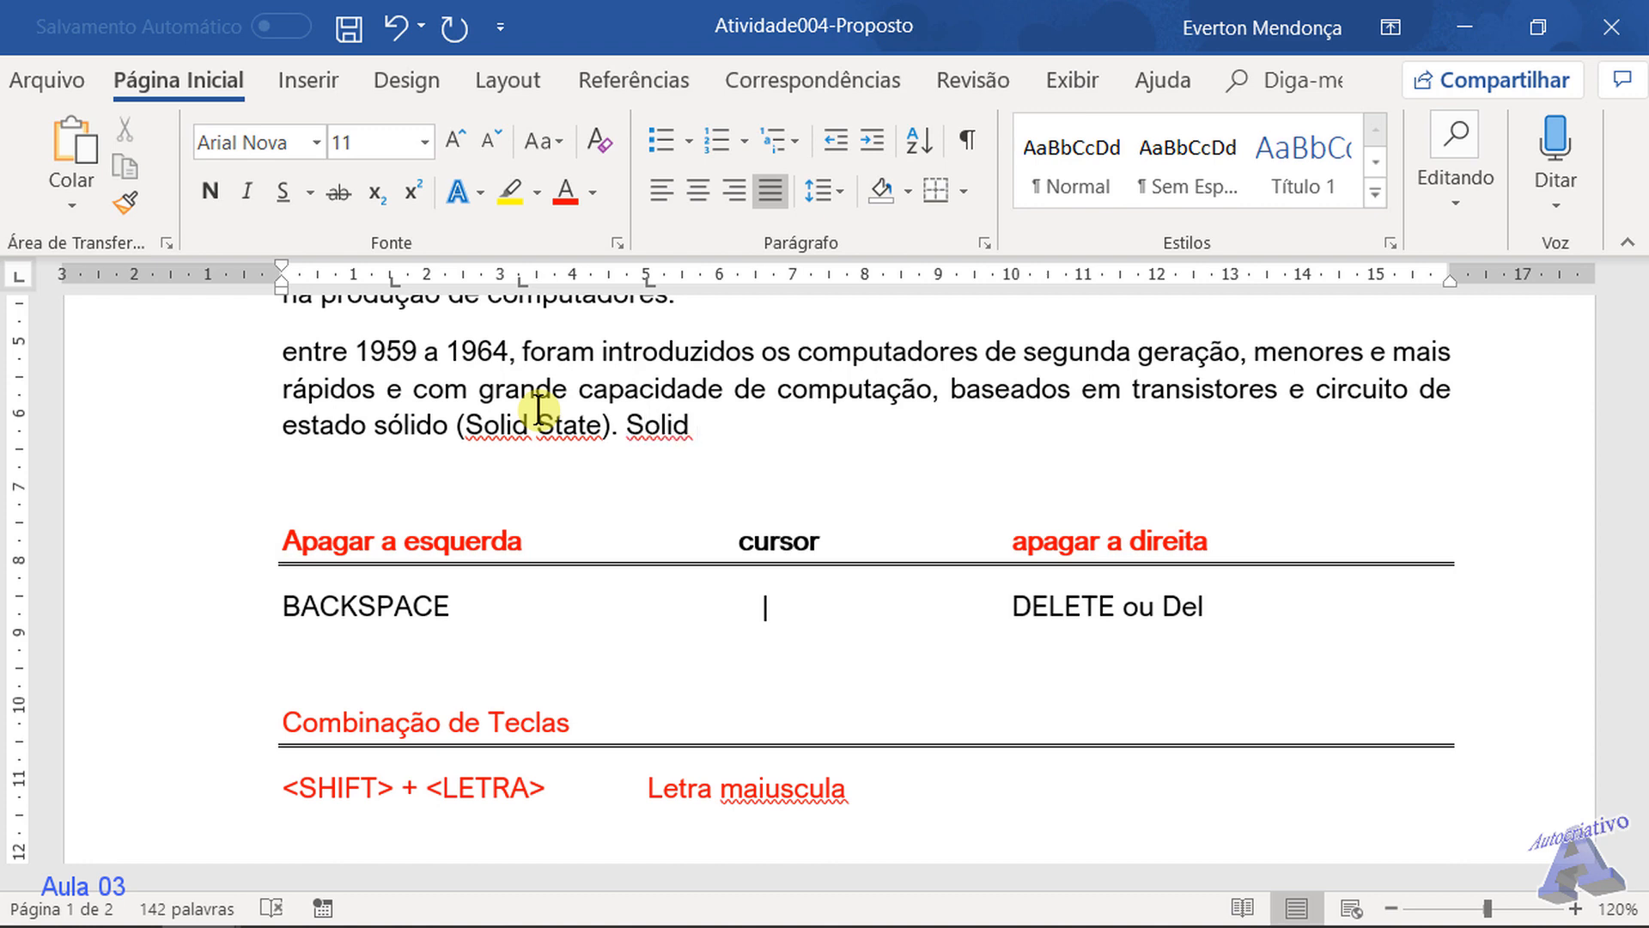
text( State)
text(.)
key(BackSpace)
key(BackSpace)
key(BackSpace)
key(BackSpace)
key(BackSpace)
key(BackSpace)
key(BackSpace)
key(BackSpace)
key(BackSpace)
key(BackSpace)
key(BackSpace)
key(BackSpace)
key(BackSpace)
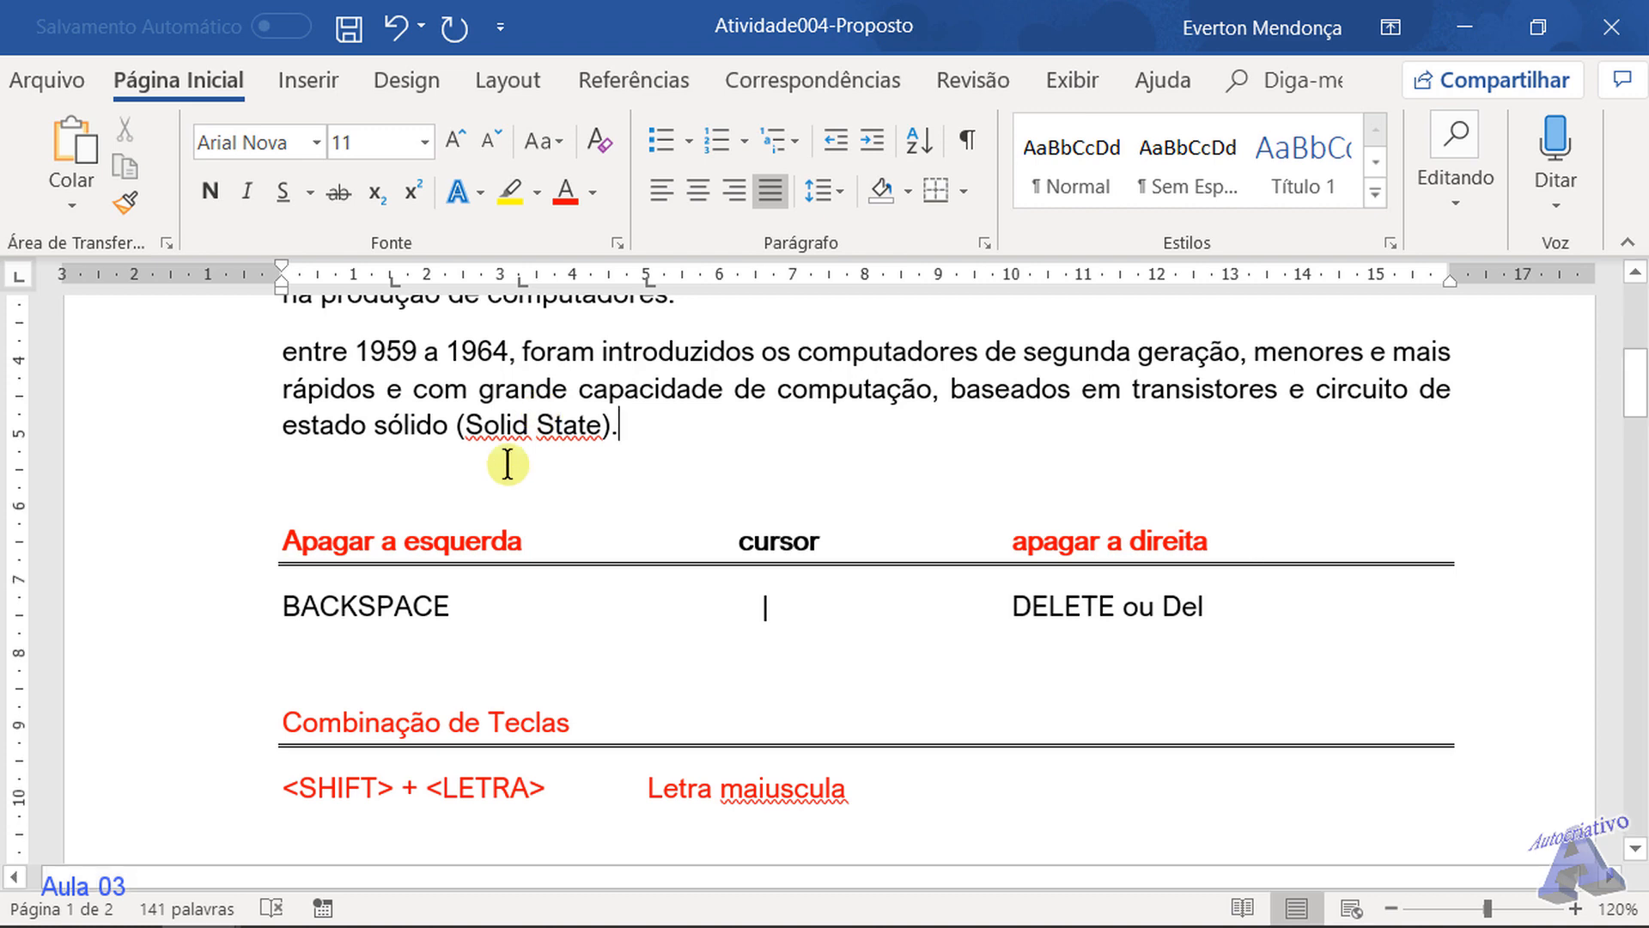
Replace the lowercase initial of the paragraph beginning "entre 1959 a 1964" with a capital "E"
scroll(478, 460, up, 3)
click(293, 630)
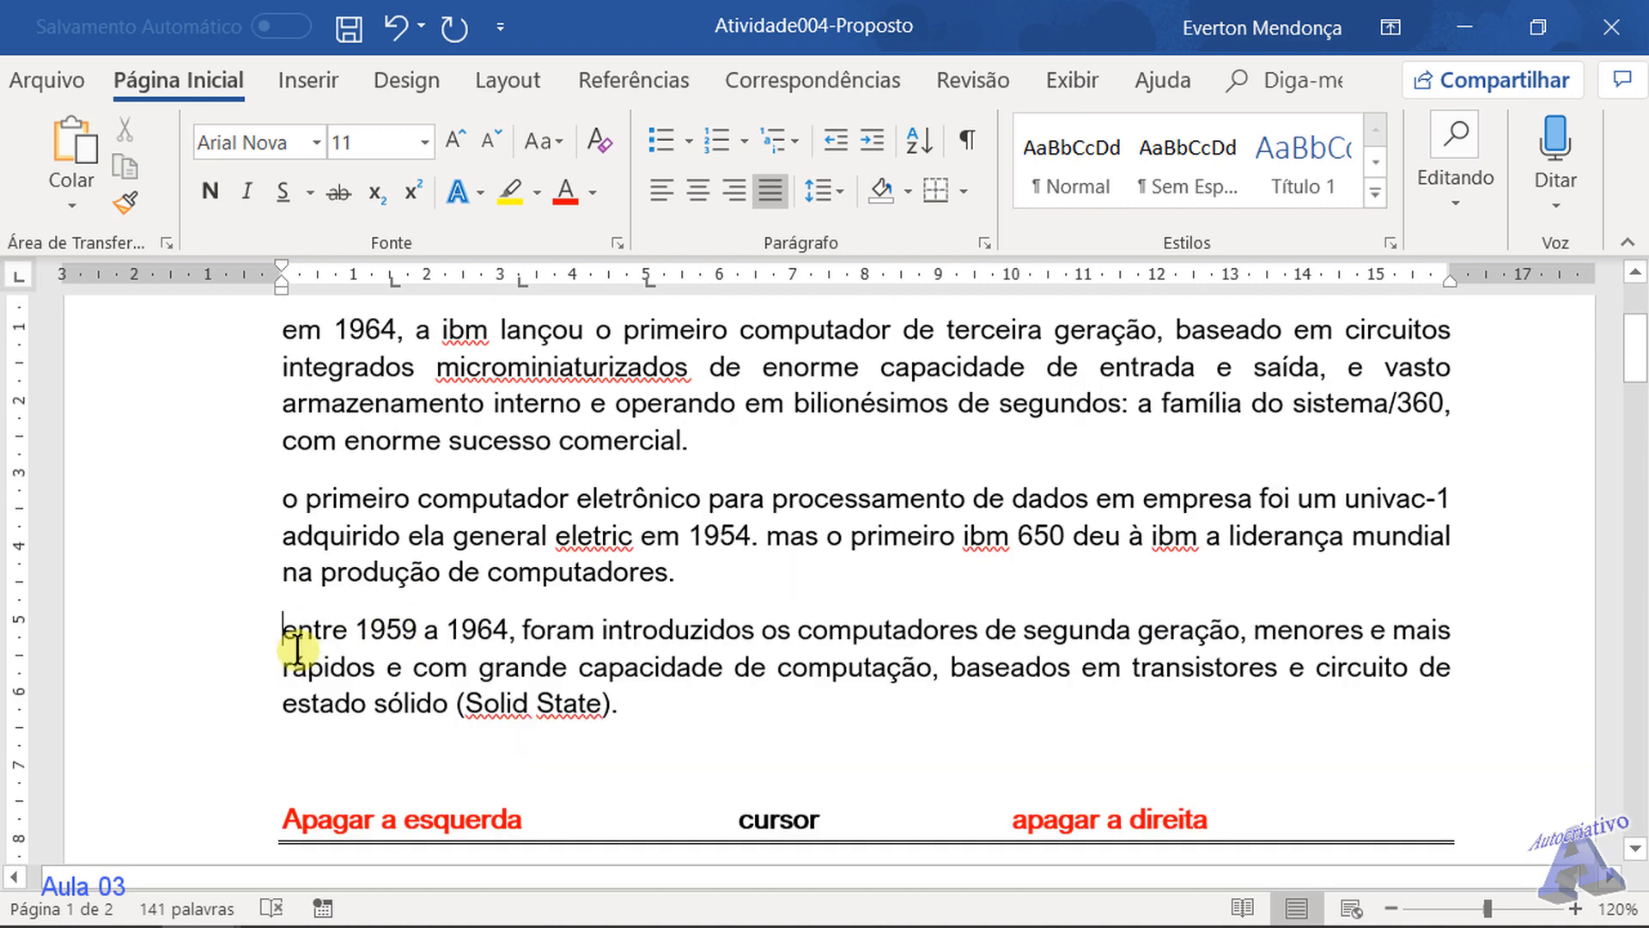
key(Left)
key(Delete)
text(E)
Replace the lowercase initial of the paragraph beginning "o primeiro computador eletrônico" with a capital "O"
key(Up)
key(Up)
key(Up)
key(Up)
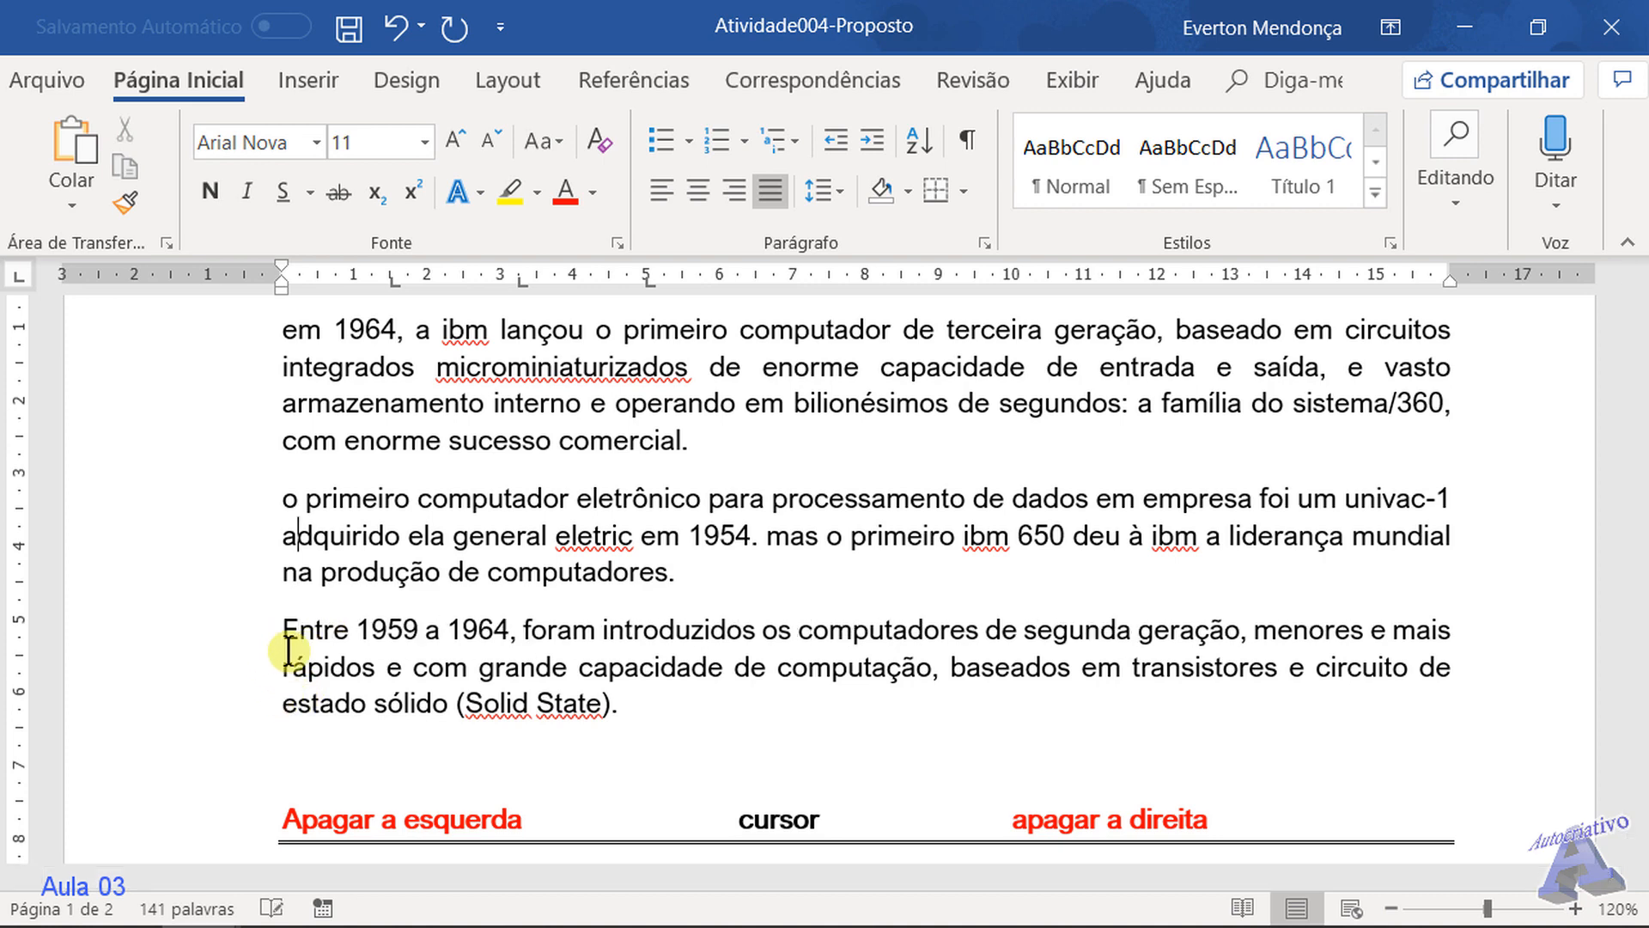
key(Down)
key(Delete)
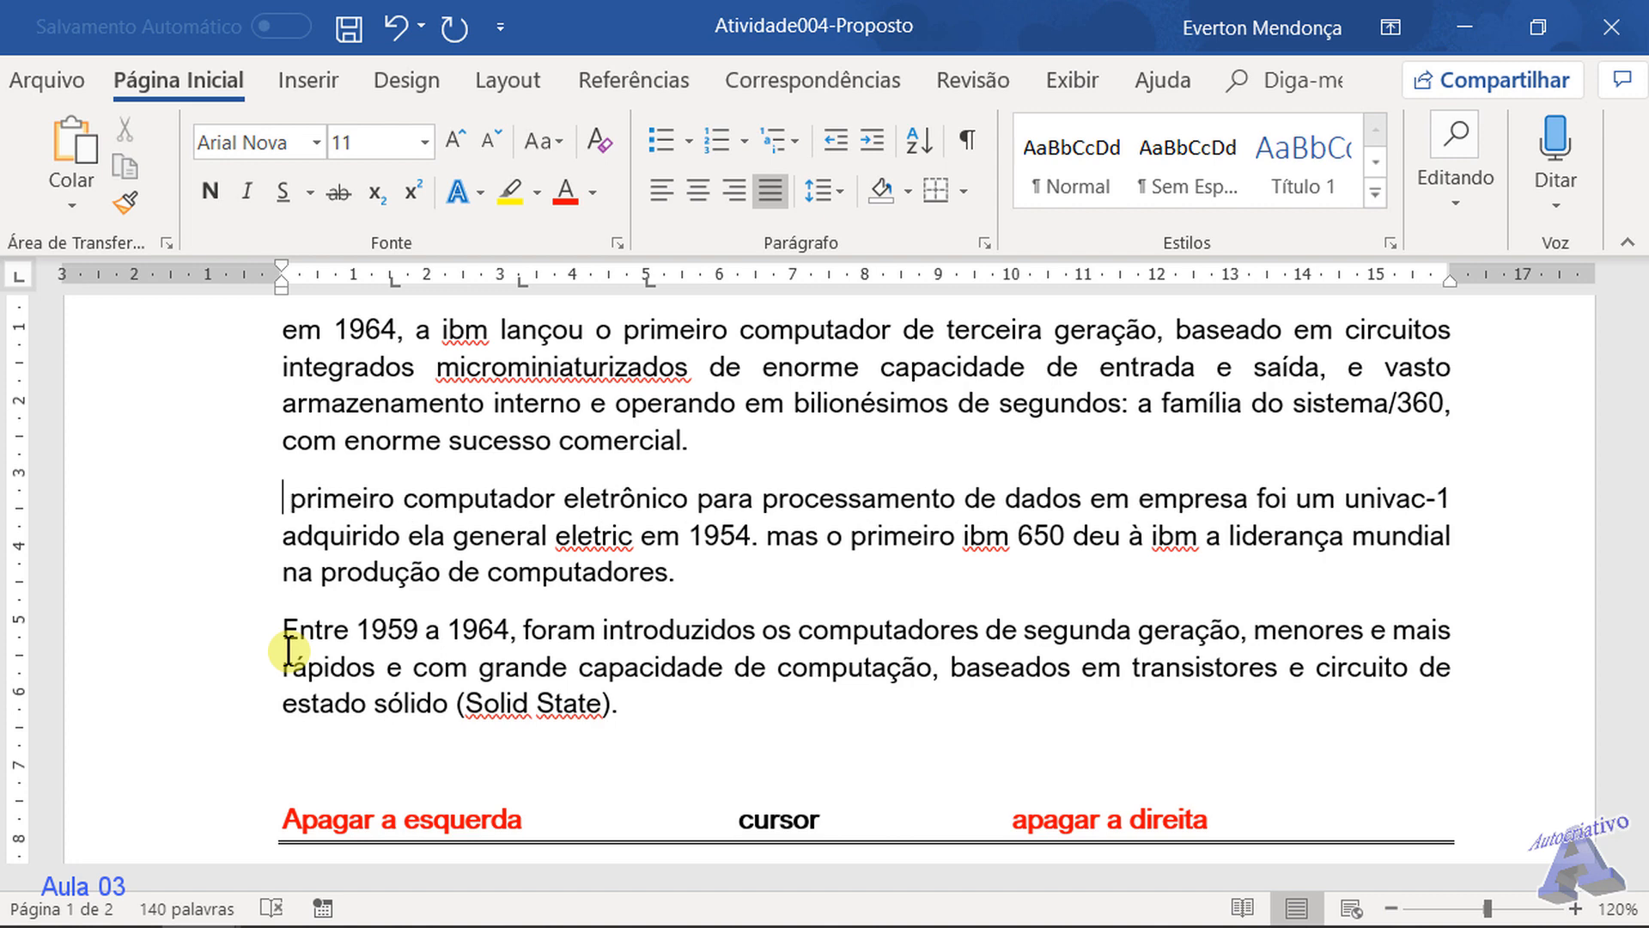
text(O)
Replace the lowercase initial of the paragraph beginning "em 1964" with a capital "E"
key(Up)
key(Up)
key(Up)
key(Up)
key(Home)
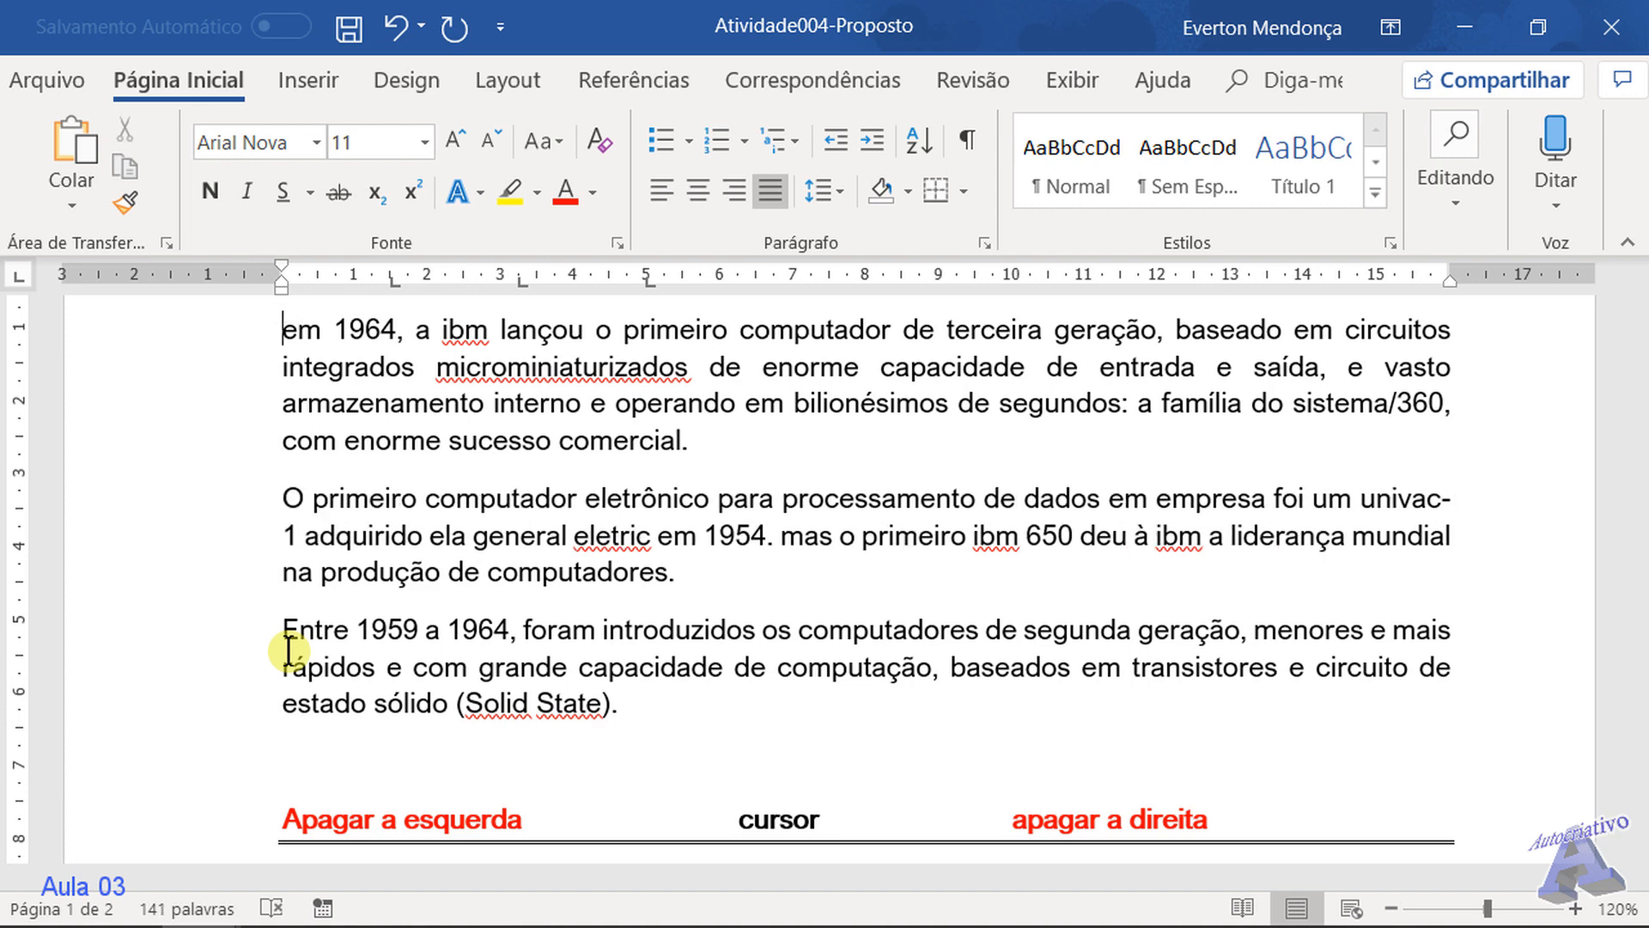
key(Delete)
text(E)
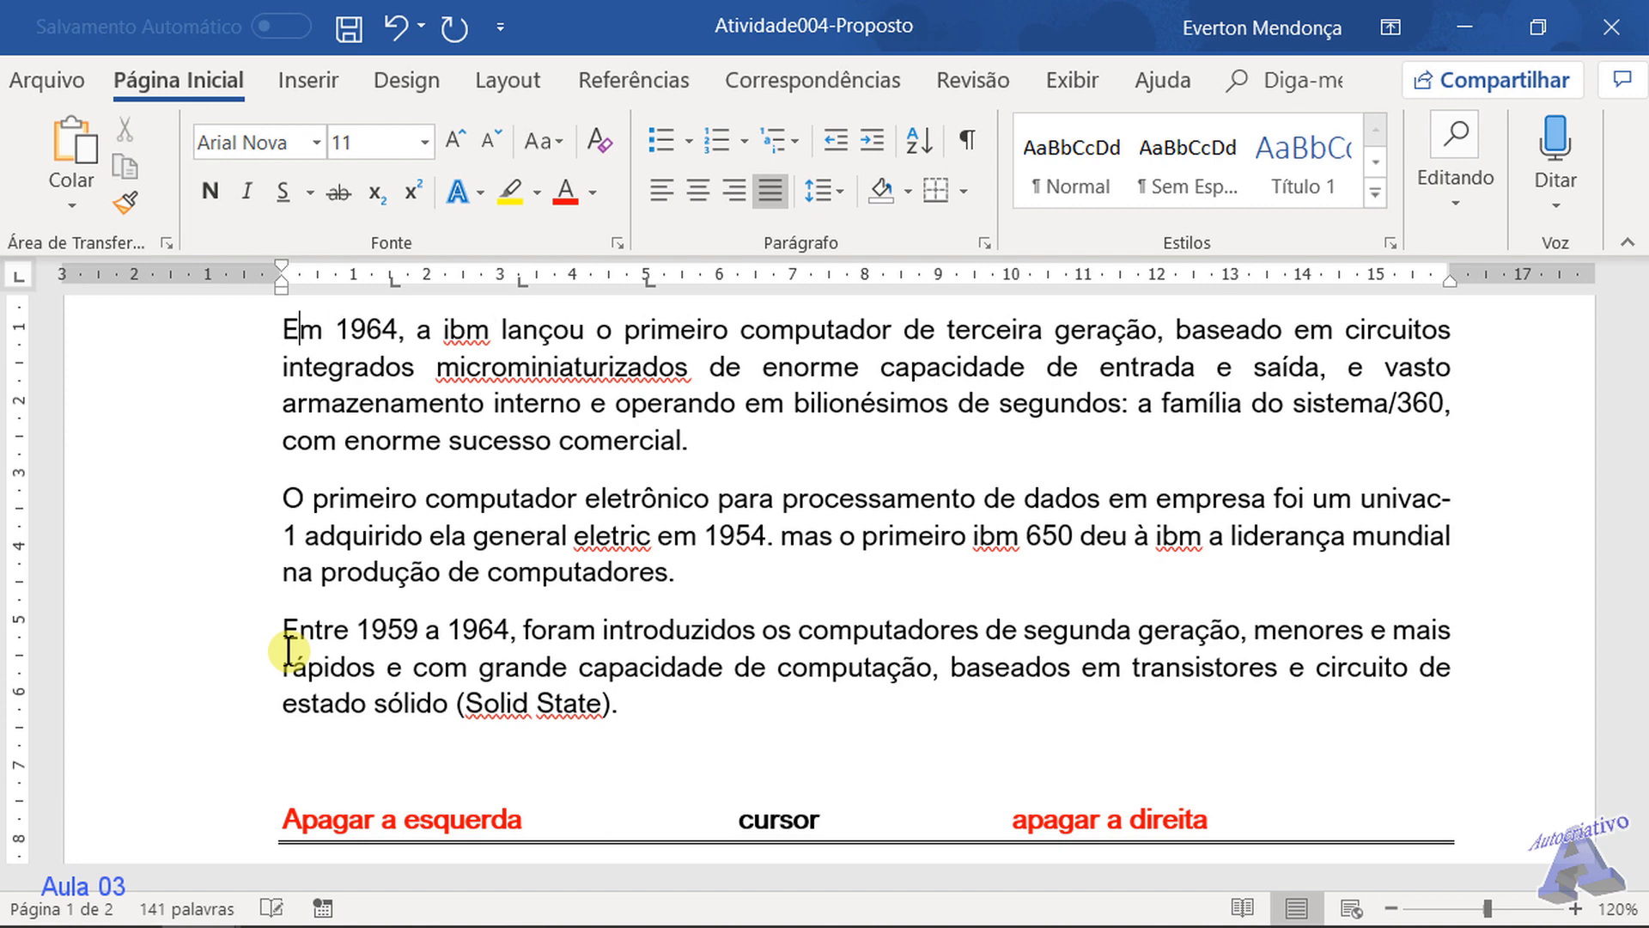
Capitalize "mas" as "Mas" where it starts the second sentence of the "O primeiro computador" paragraph
scroll(245, 569, down, 1)
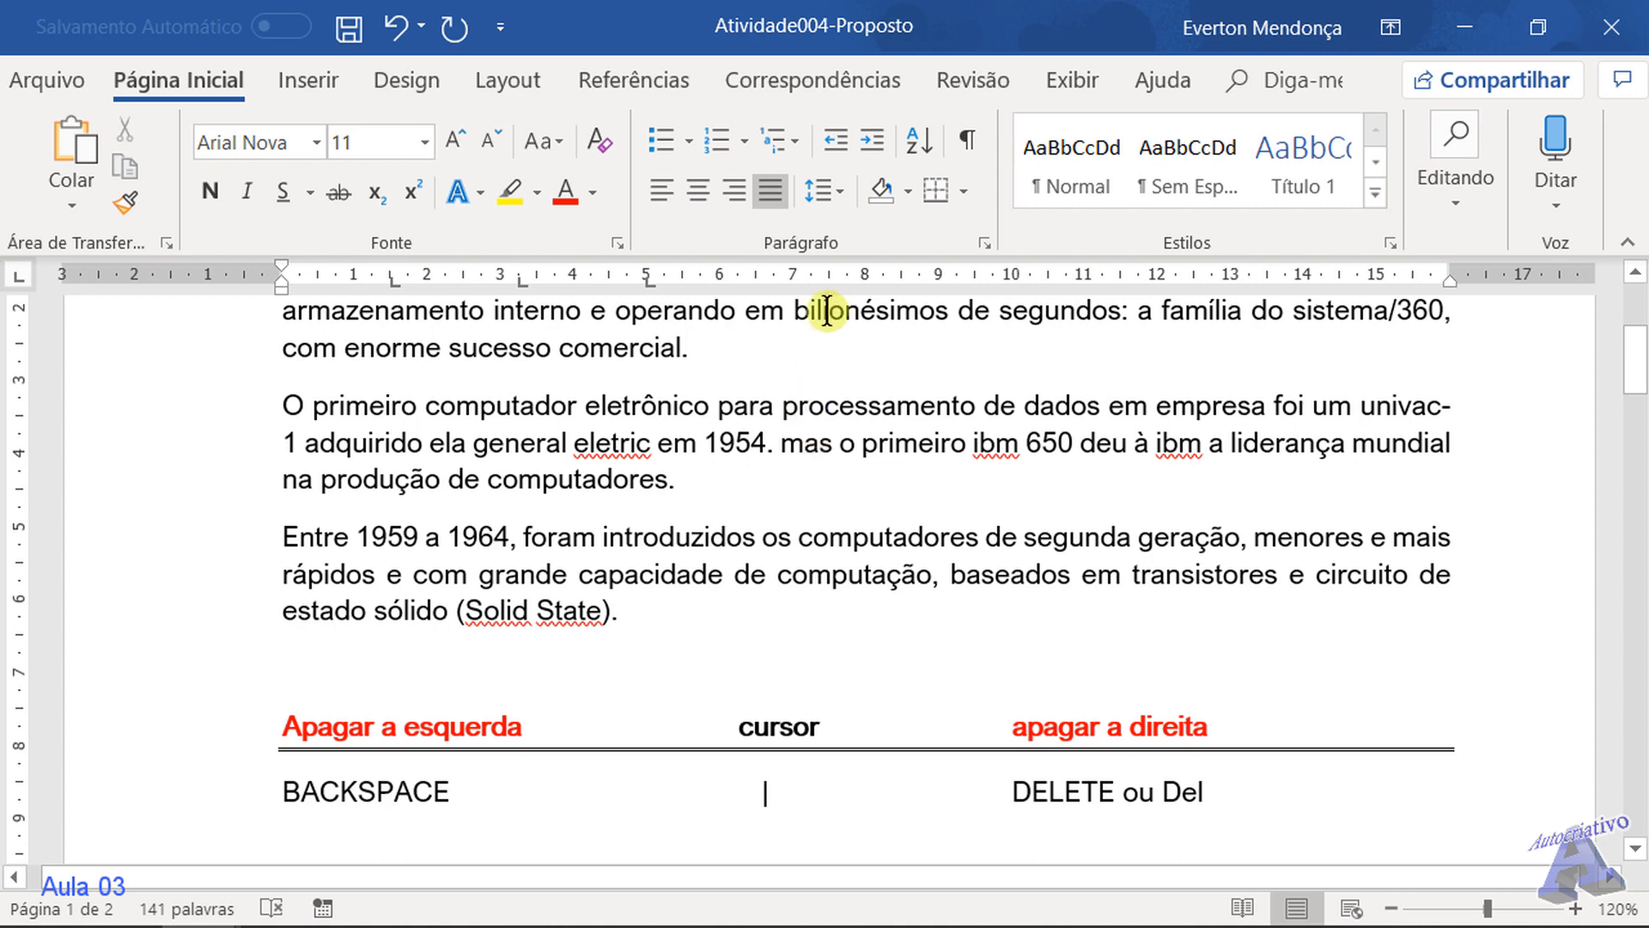
key(Delete)
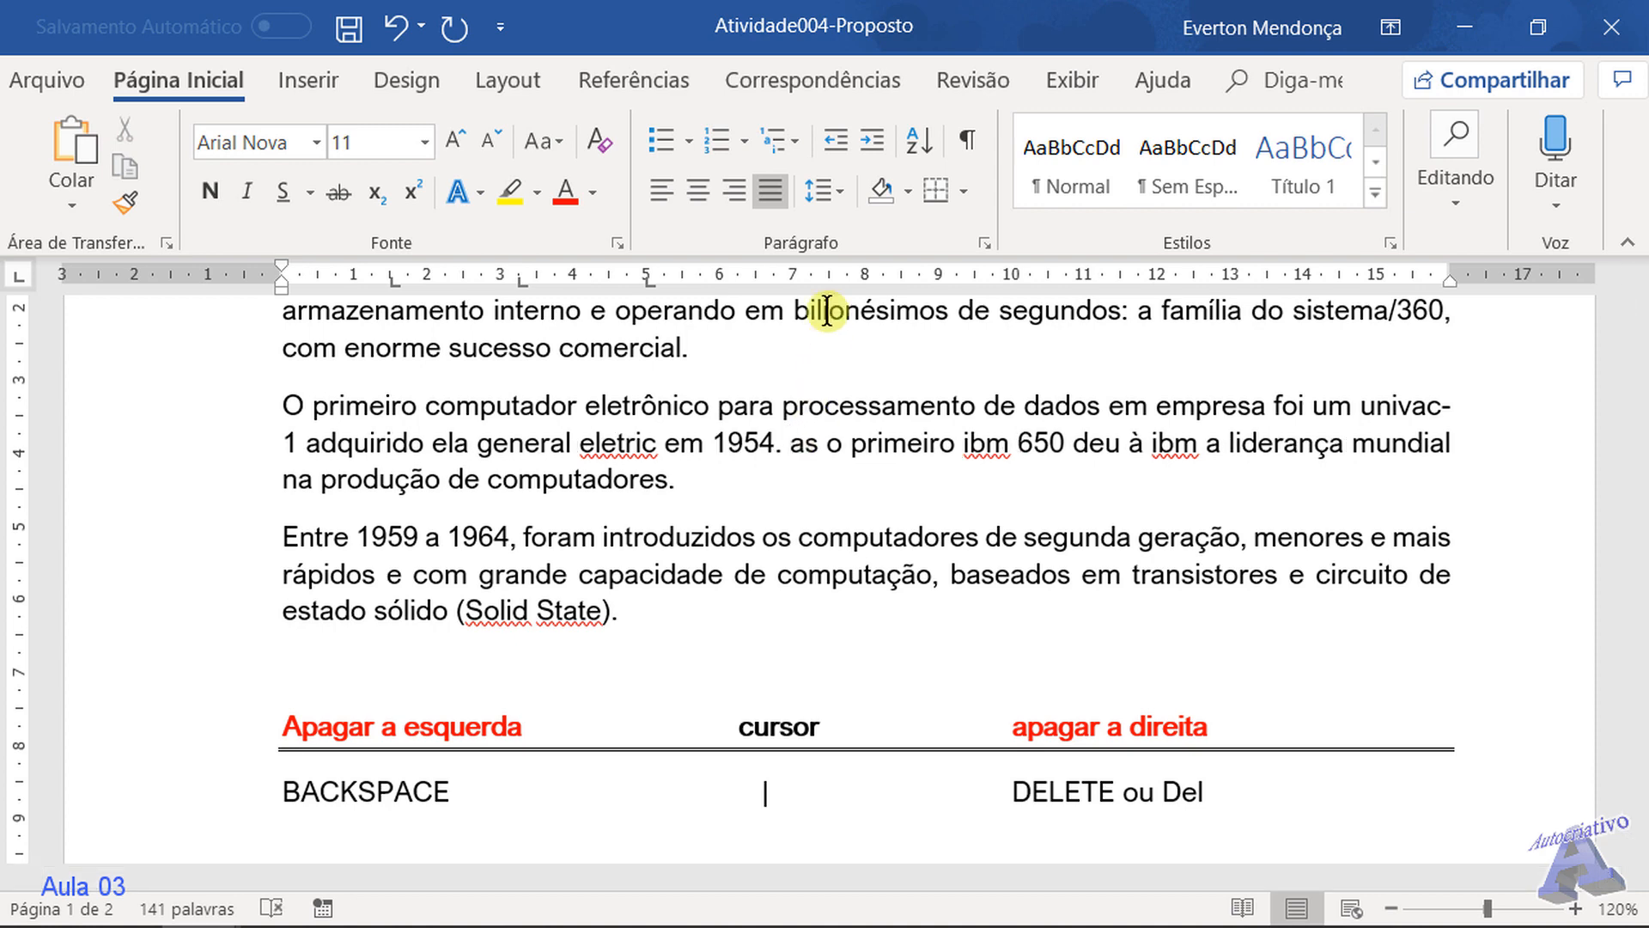
text(M)
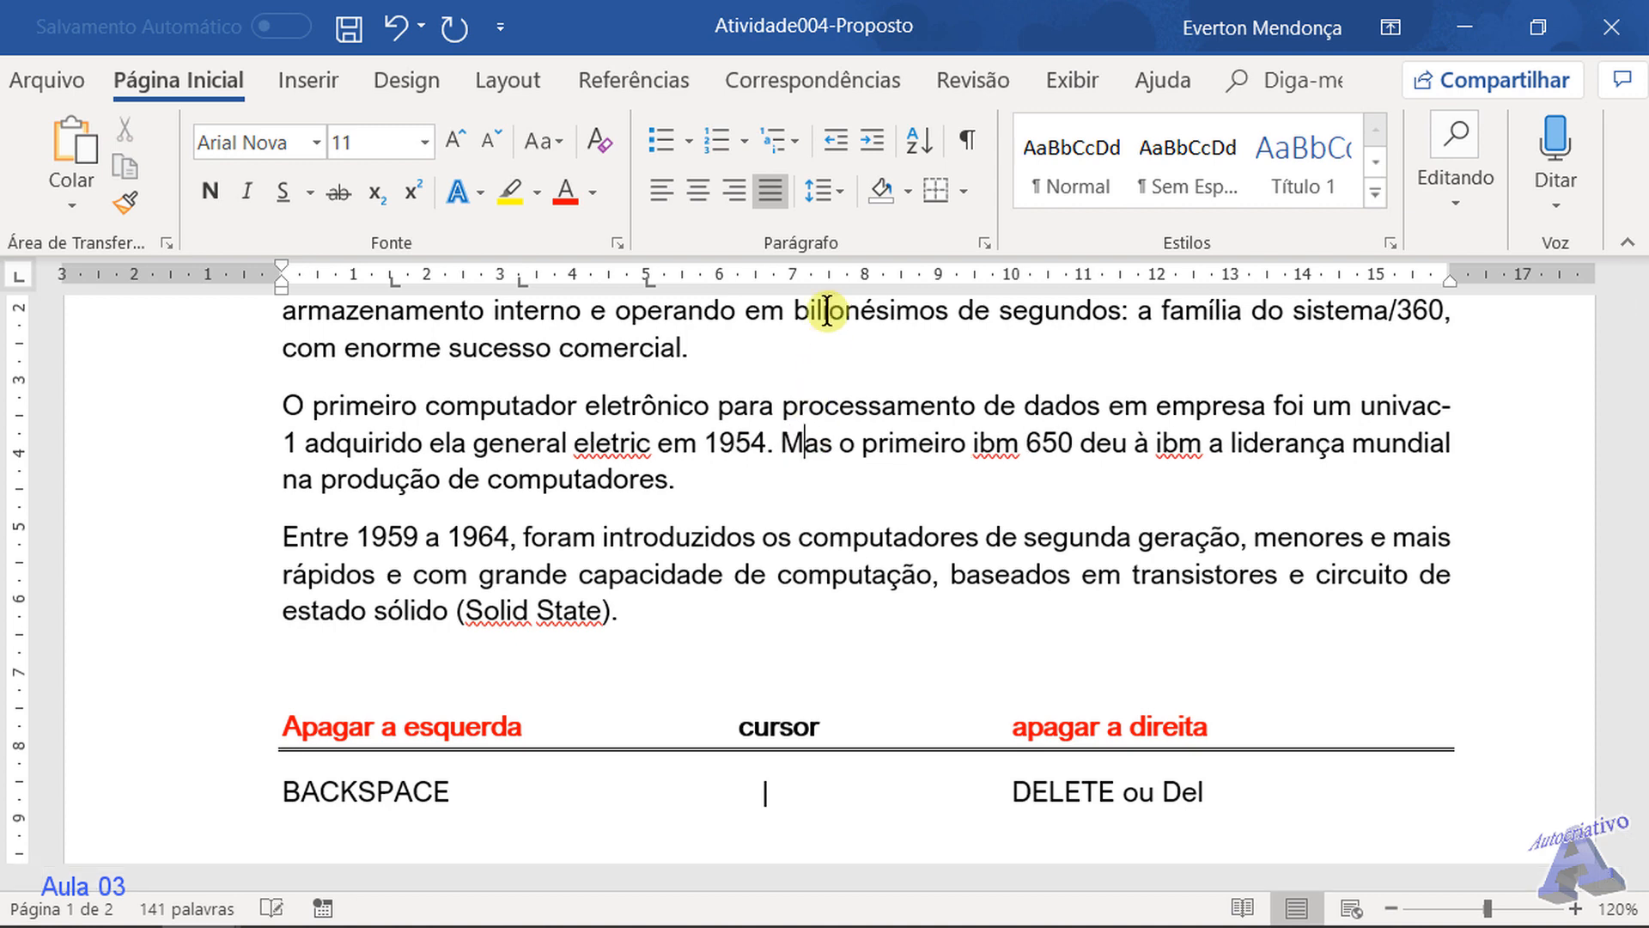
Replace the lowercase "ibm" before "650" in the "O primeiro computador" paragraph with "IBM"
scroll(846, 430, up, 2)
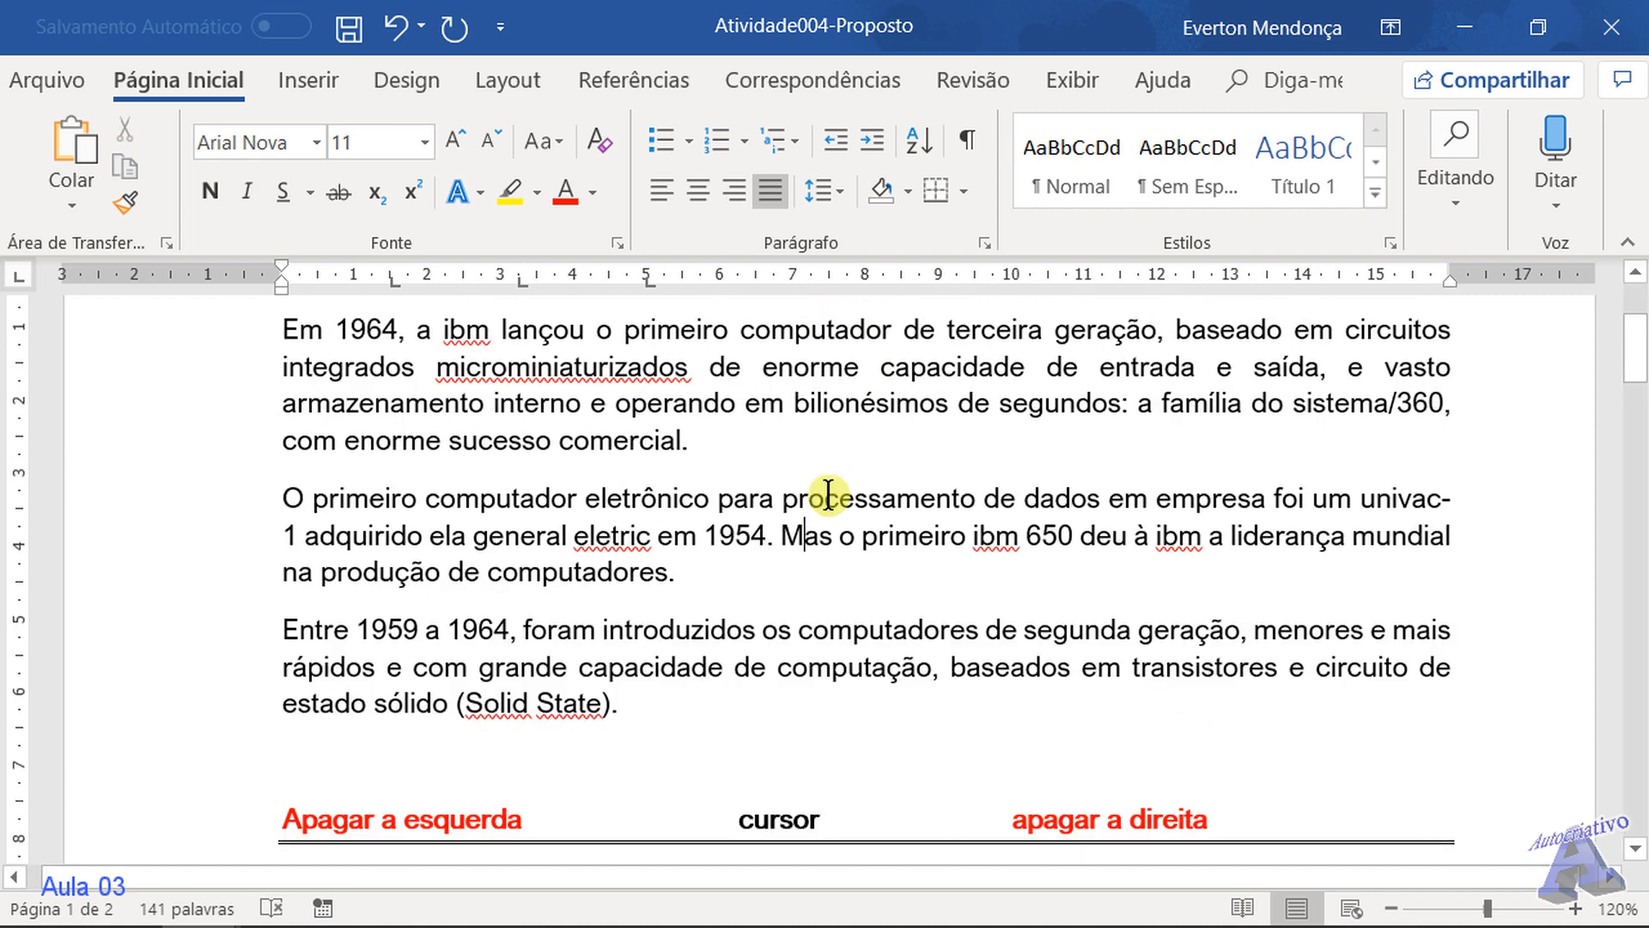
scroll(801, 599, down, 2)
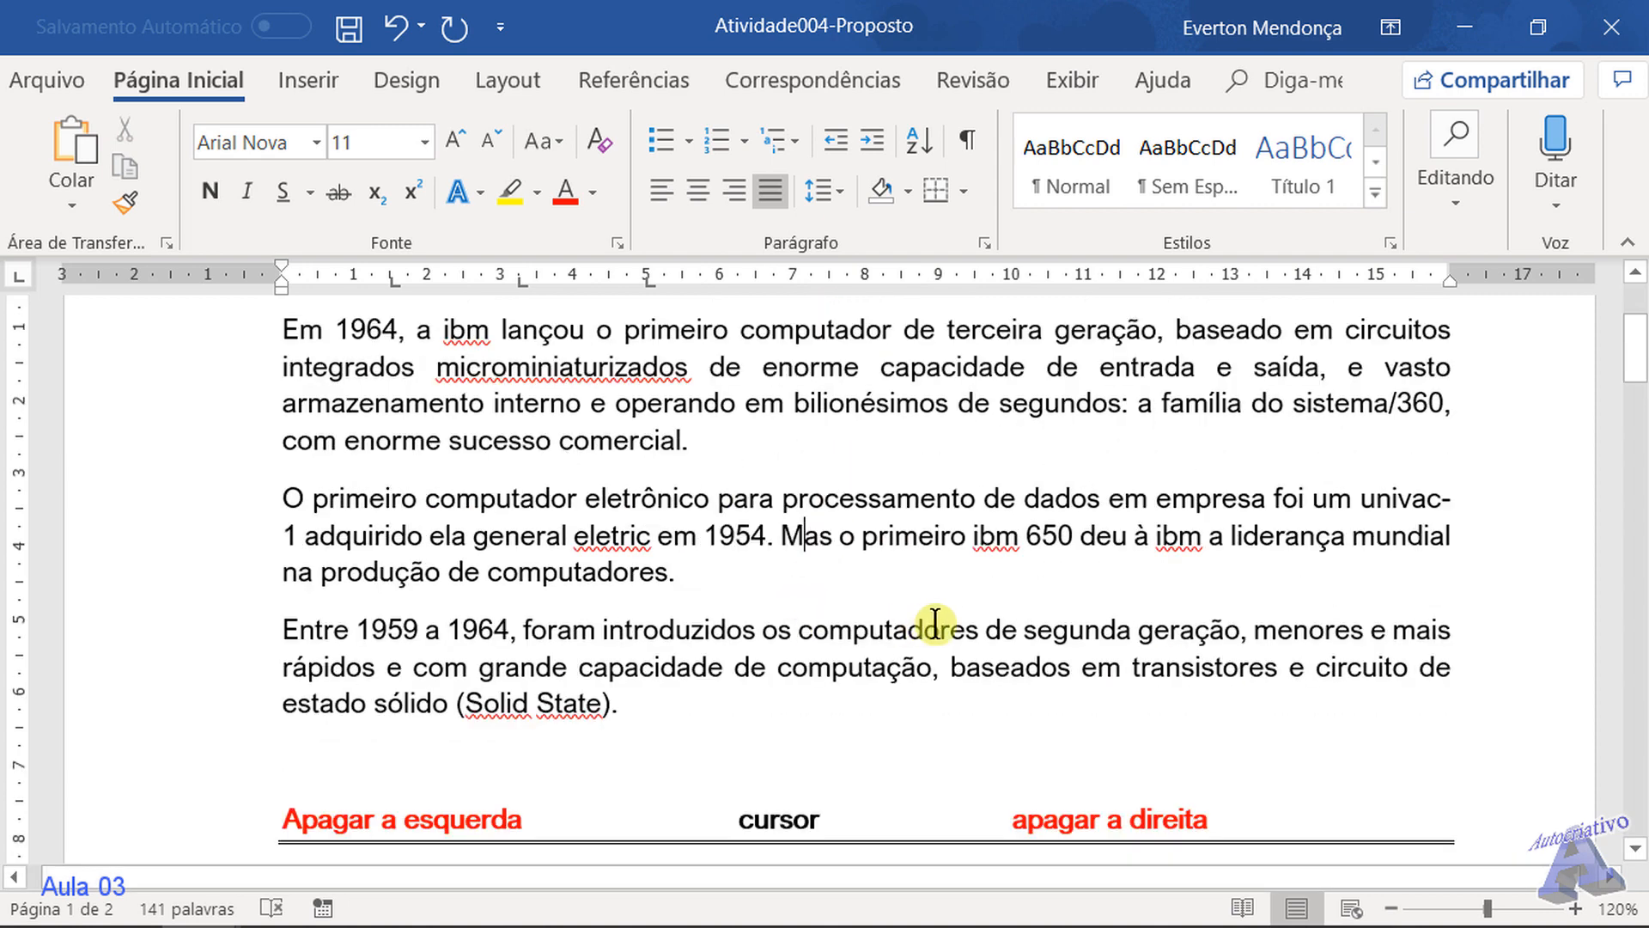
click(1015, 537)
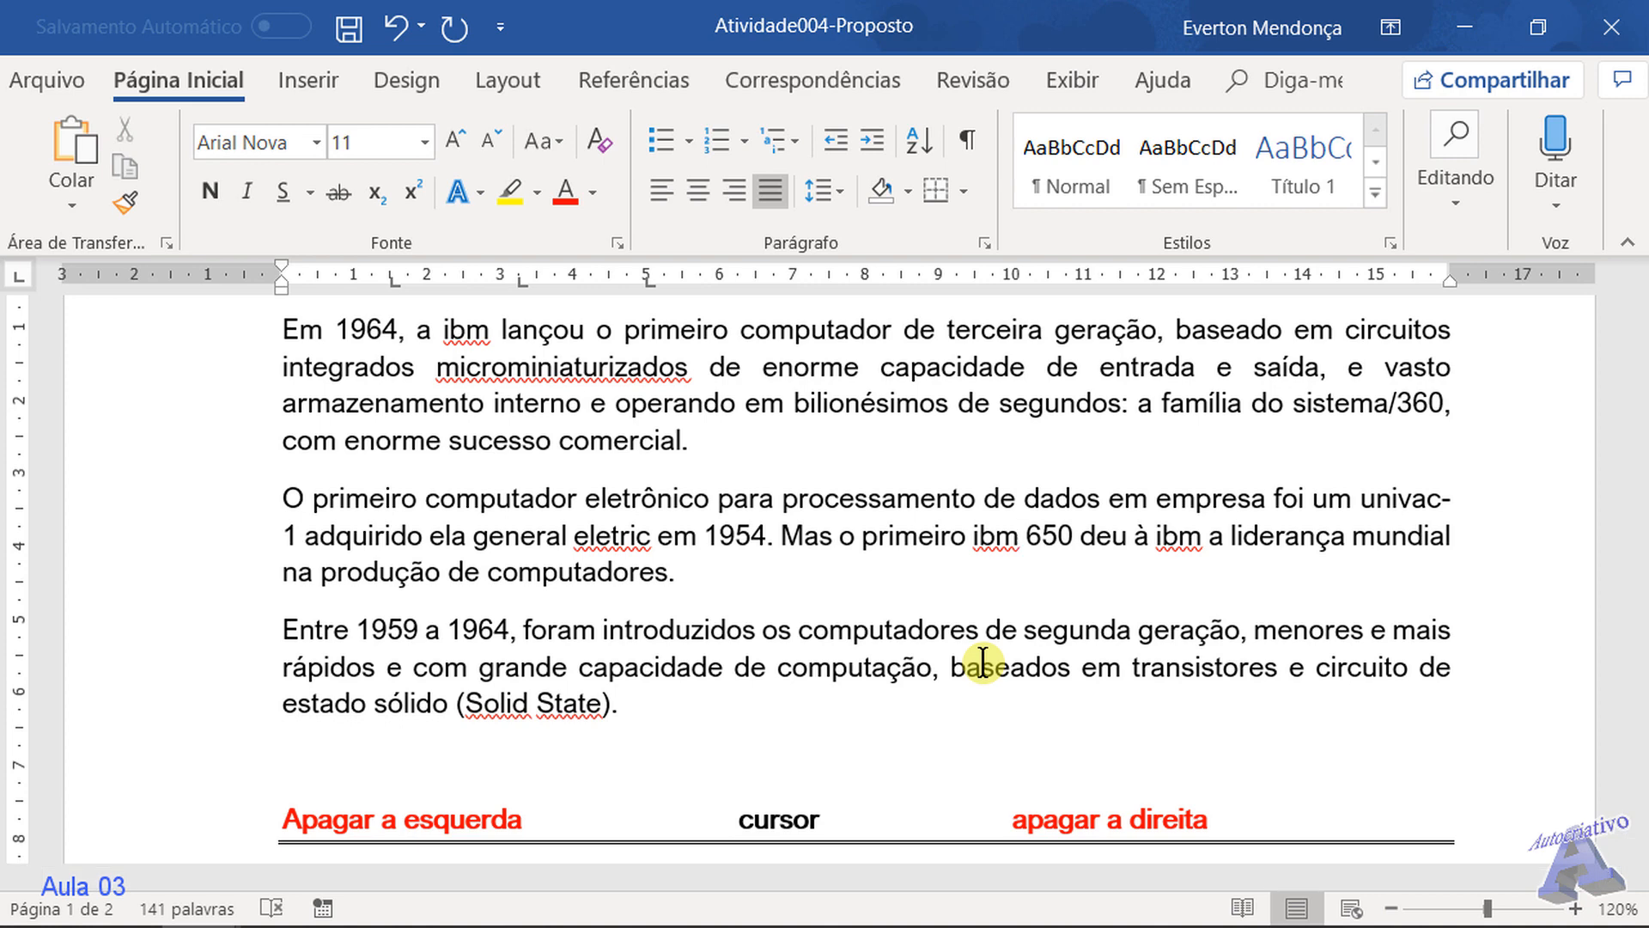
key(BackSpace)
key(BackSpace)
key(BackSpace)
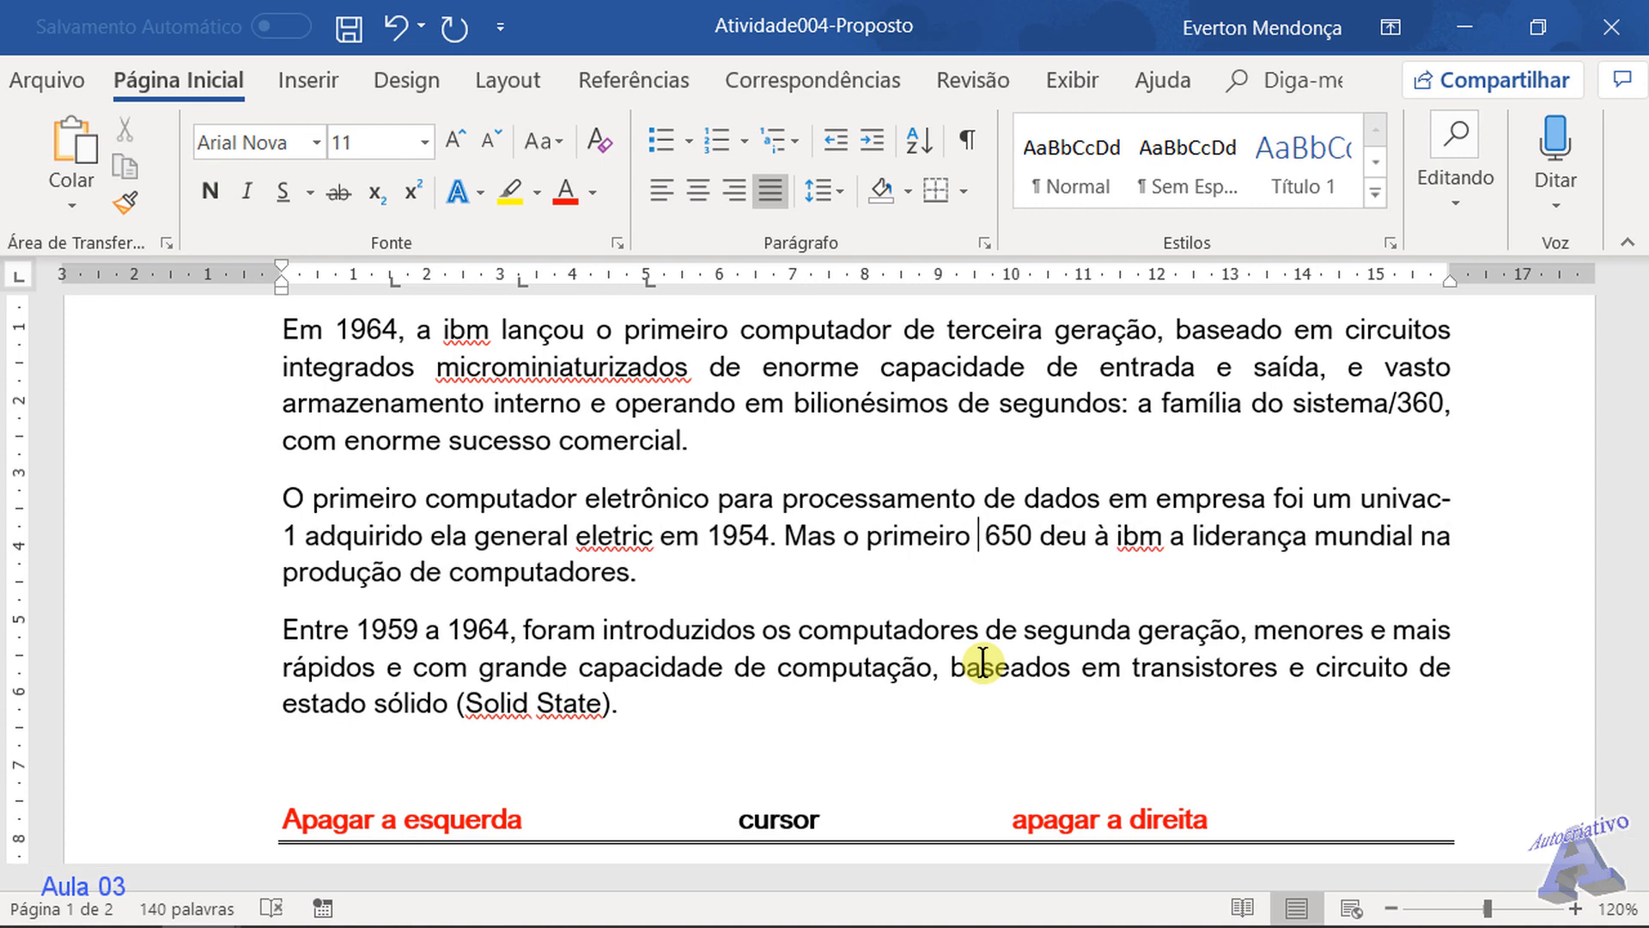
text(IBM)
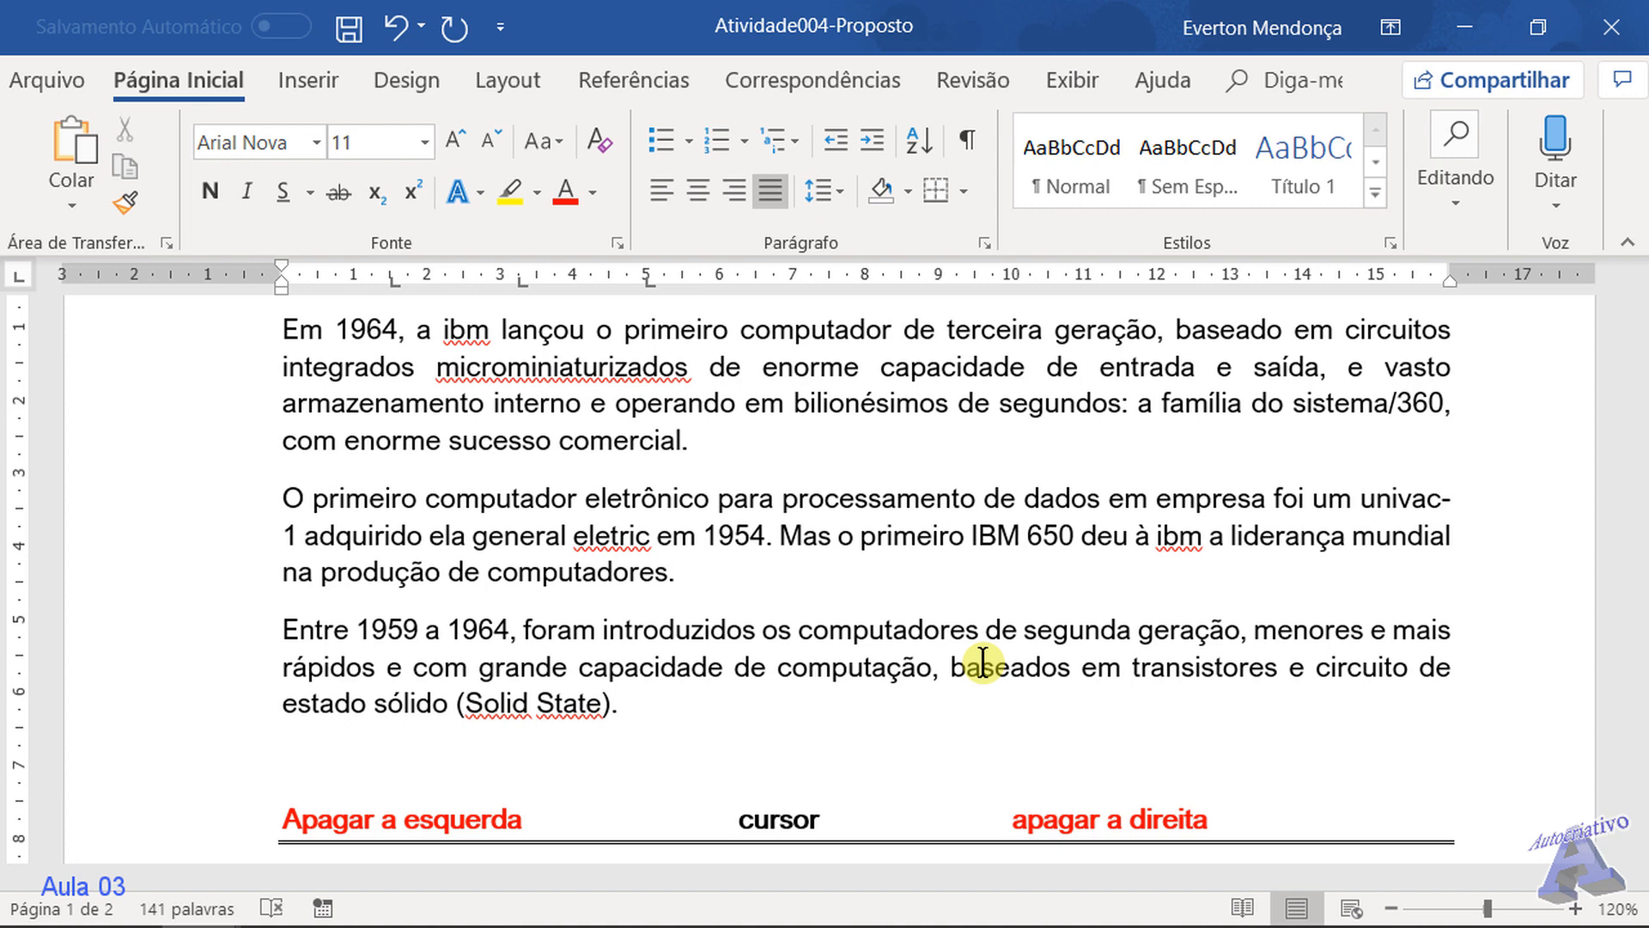
Replace the lowercase "ibm" after "deu à" in the same paragraph with "IBM"
key(Right)
key(Right)
key(Right)
key(Right)
key(Right)
key(Right)
key(Right)
key(Right)
key(Right)
key(Right)
key(Right)
key(Right)
key(Right)
key(Right)
key(BackSpace)
key(BackSpace)
key(BackSpace)
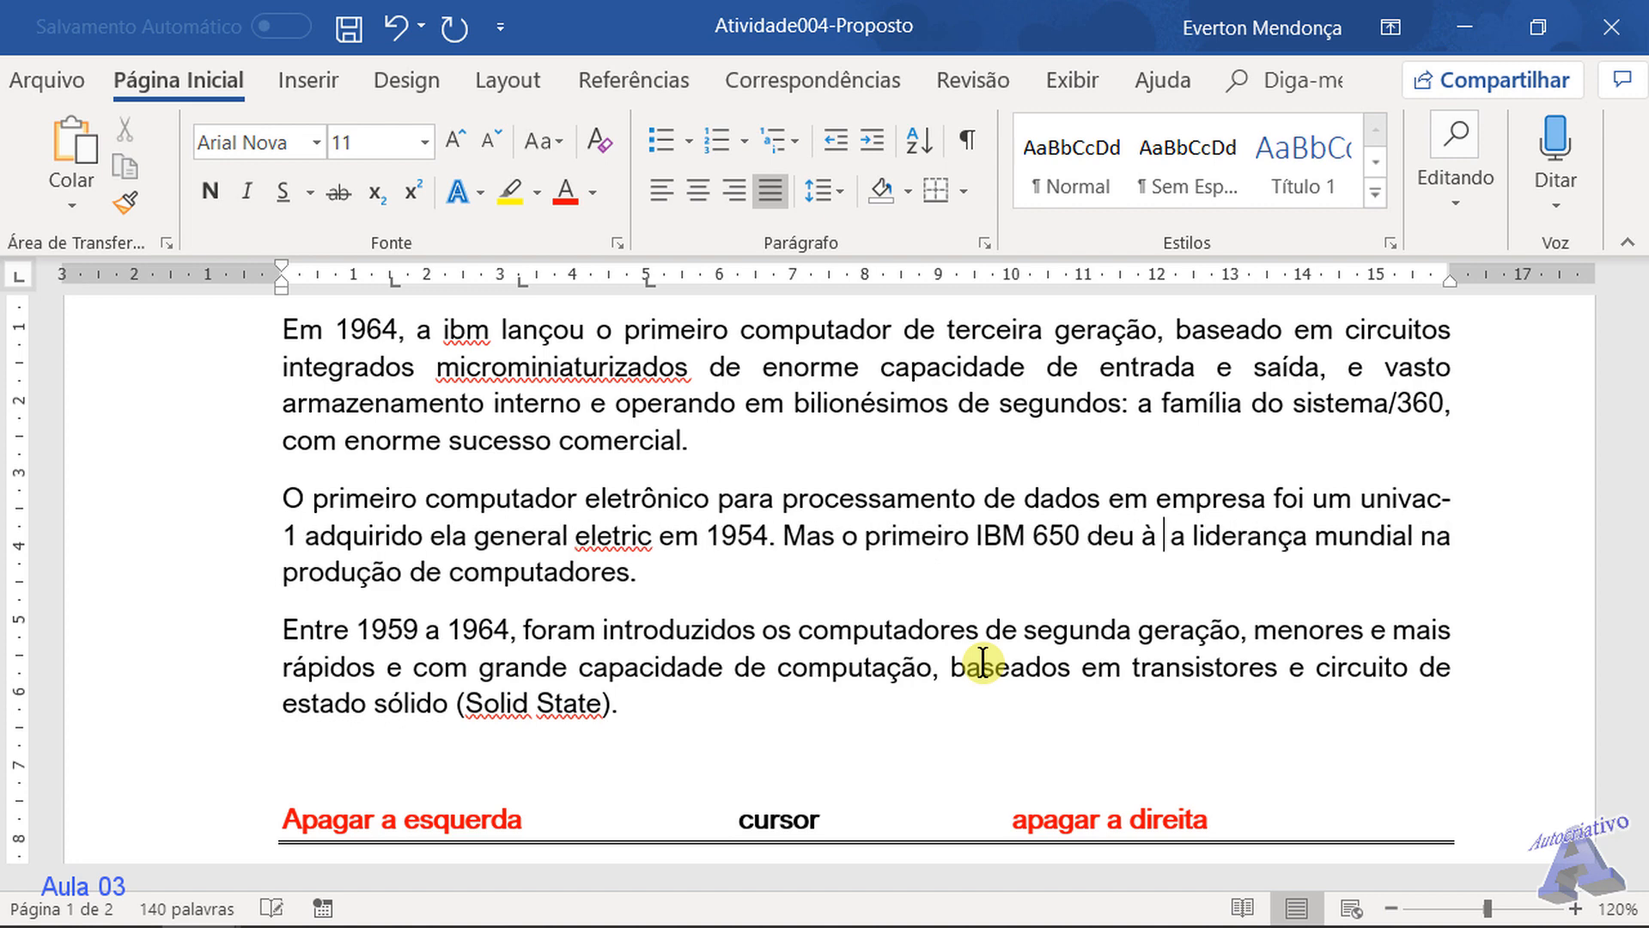
text(IBM)
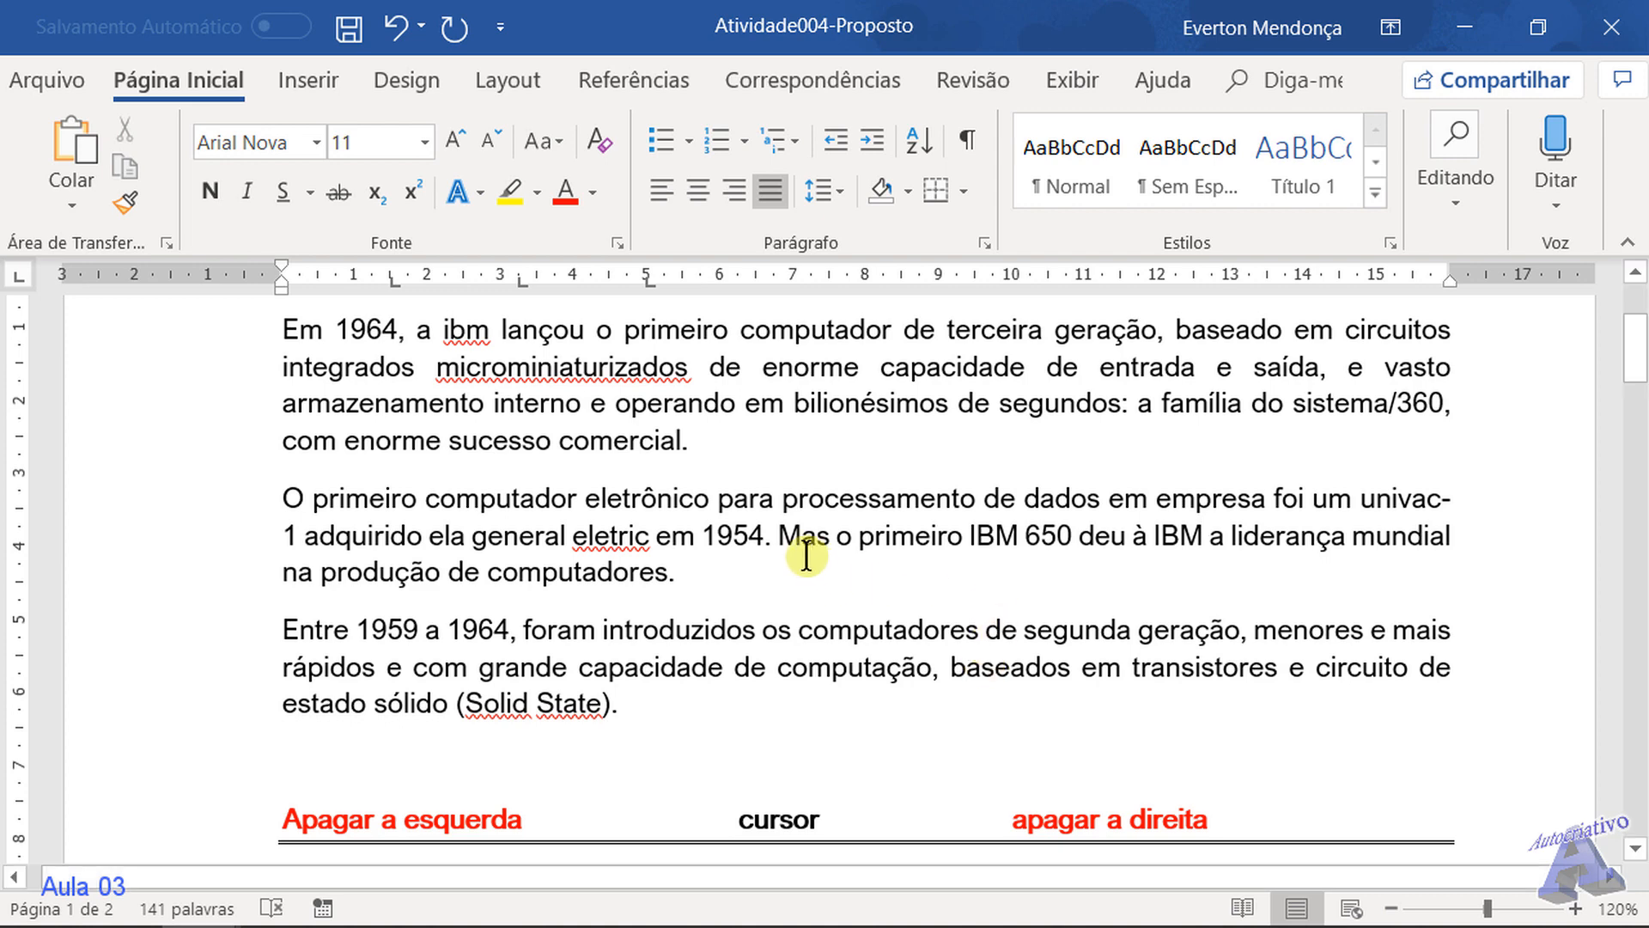
Compare the title's capitalization with the sample text and examine the "<Caps lock>" entry under "Combinação de Teclas"
scroll(807, 555, up, 2)
scroll(806, 554, down, 15)
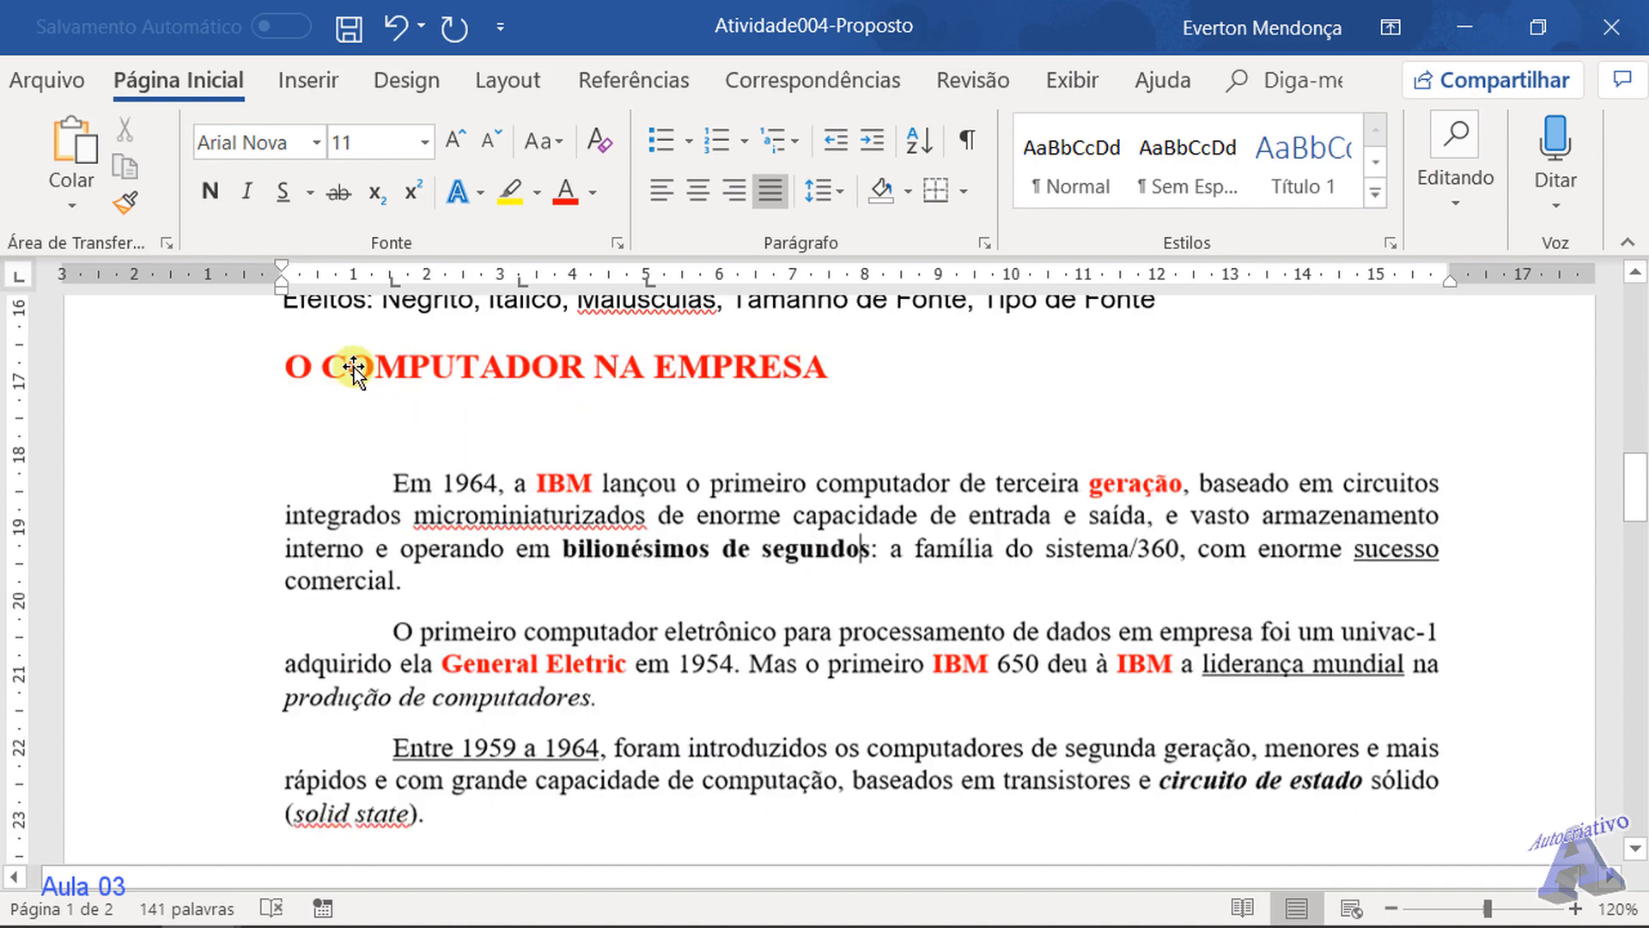
scroll(777, 427, up, 15)
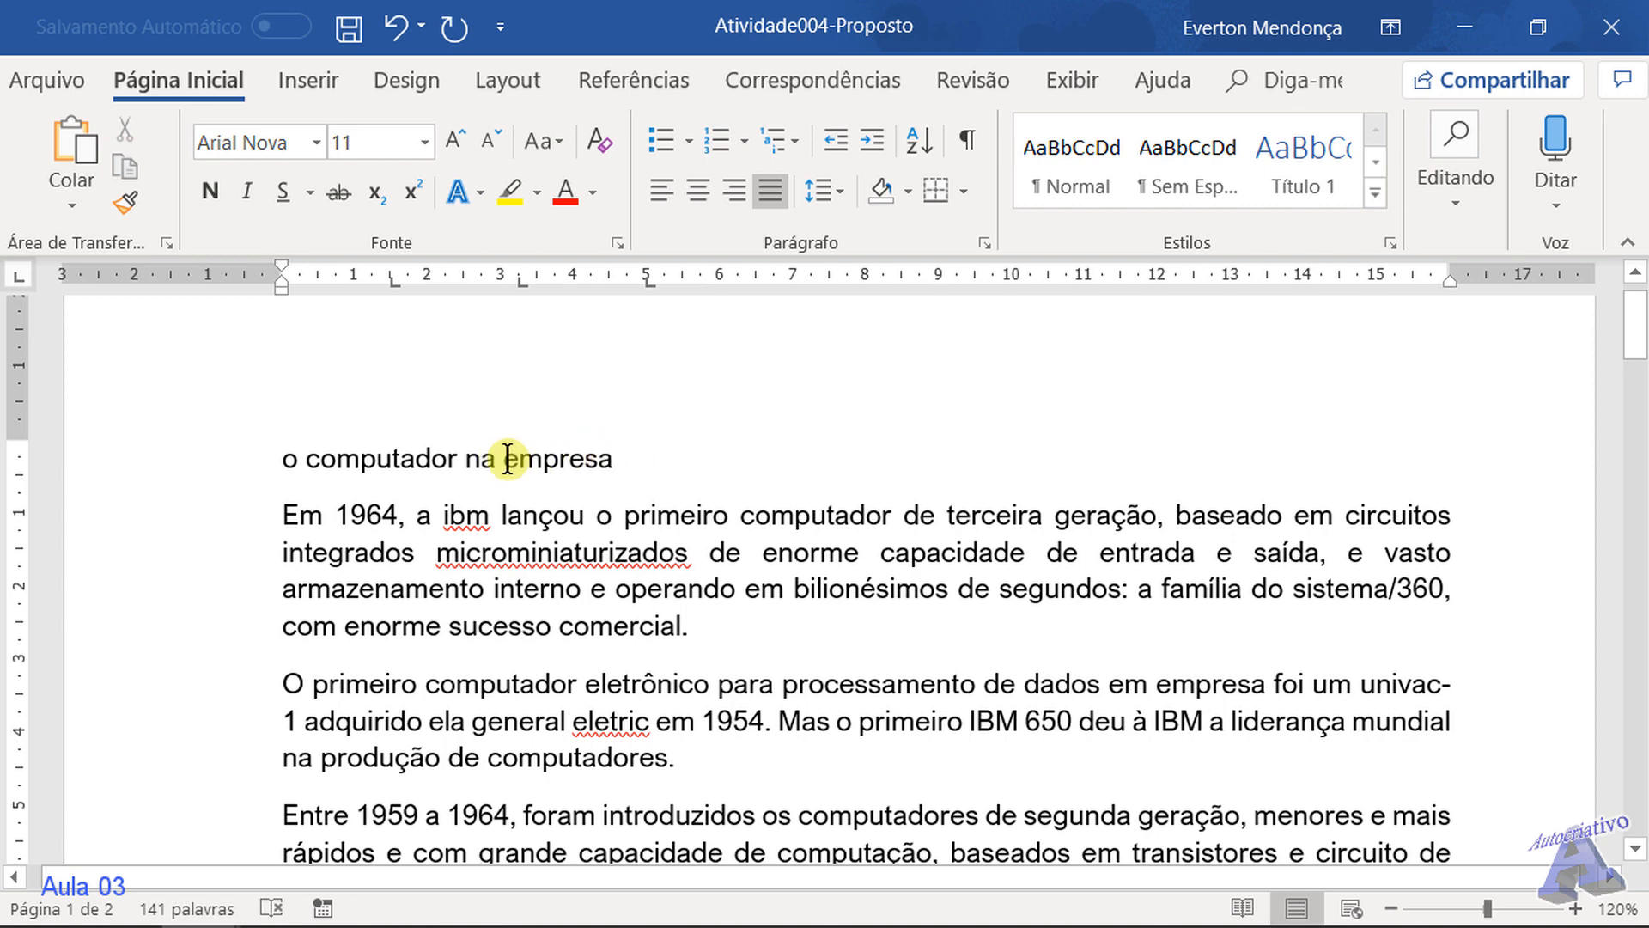
drag(505, 458, 659, 456)
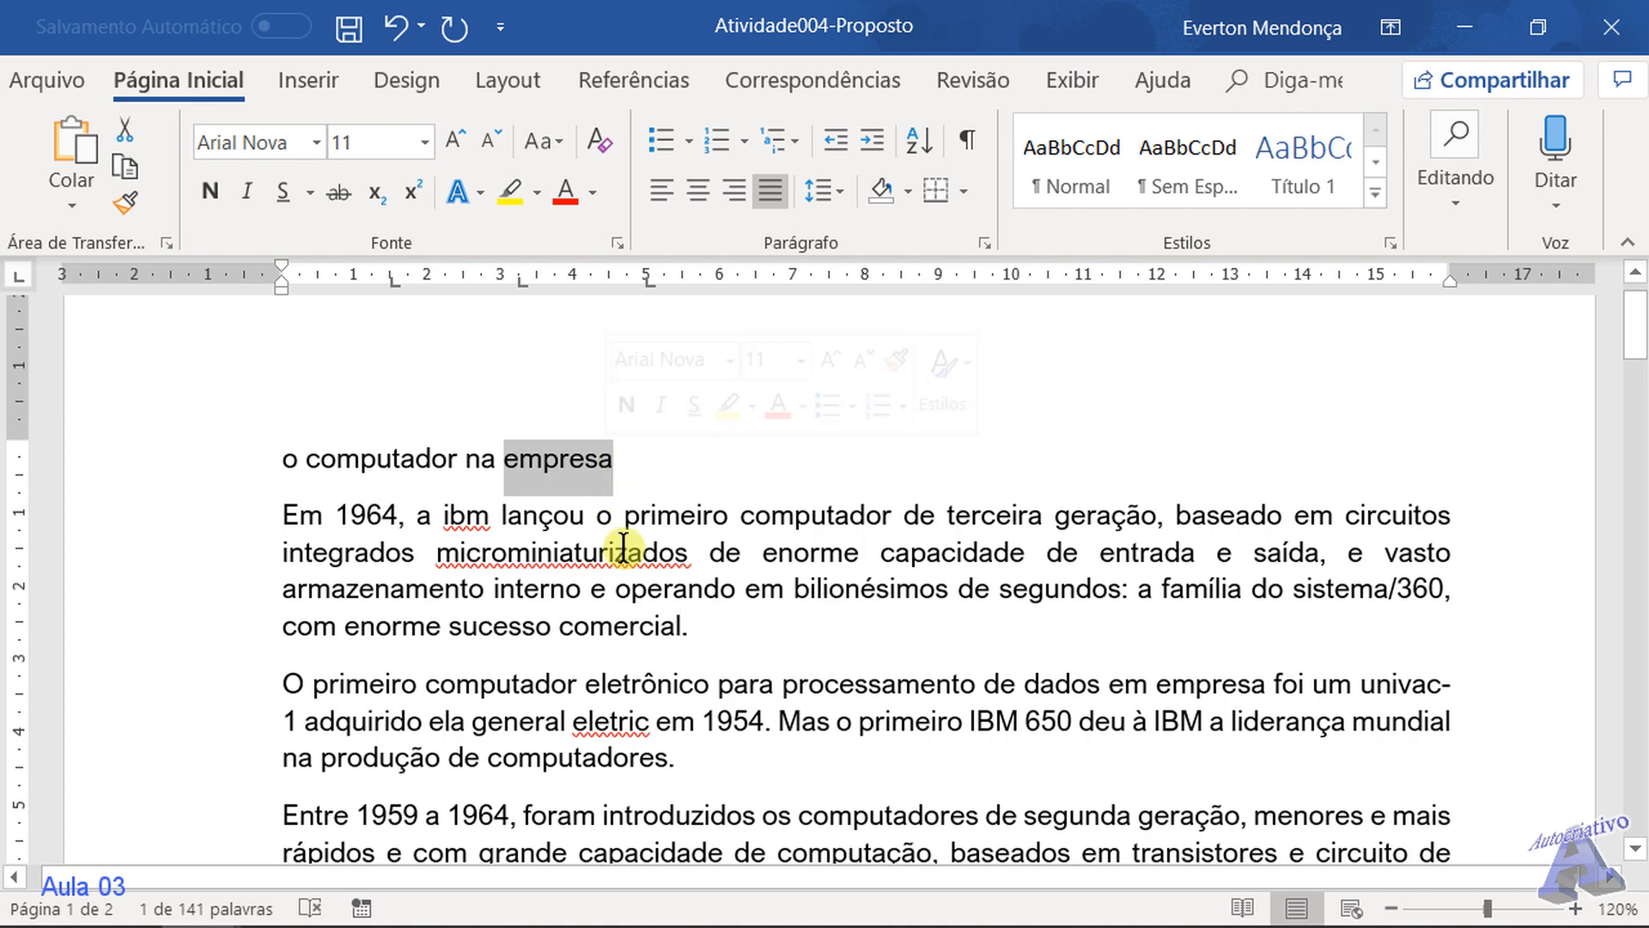
scroll(623, 545, down, 10)
scroll(710, 559, up, 1)
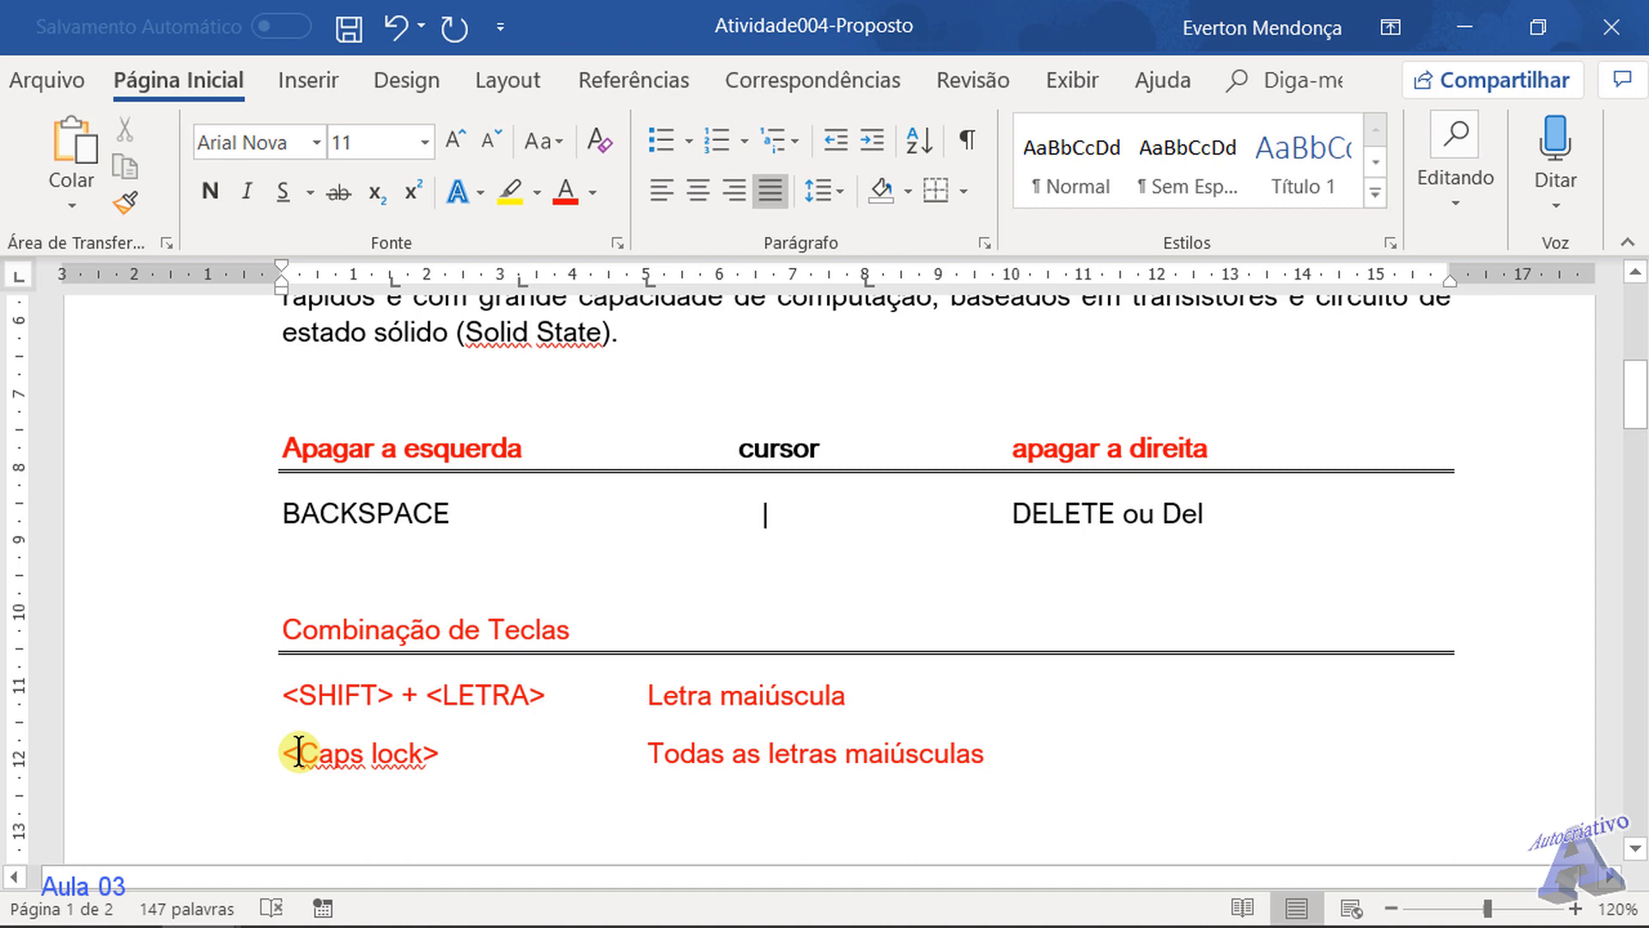
drag(298, 752, 440, 754)
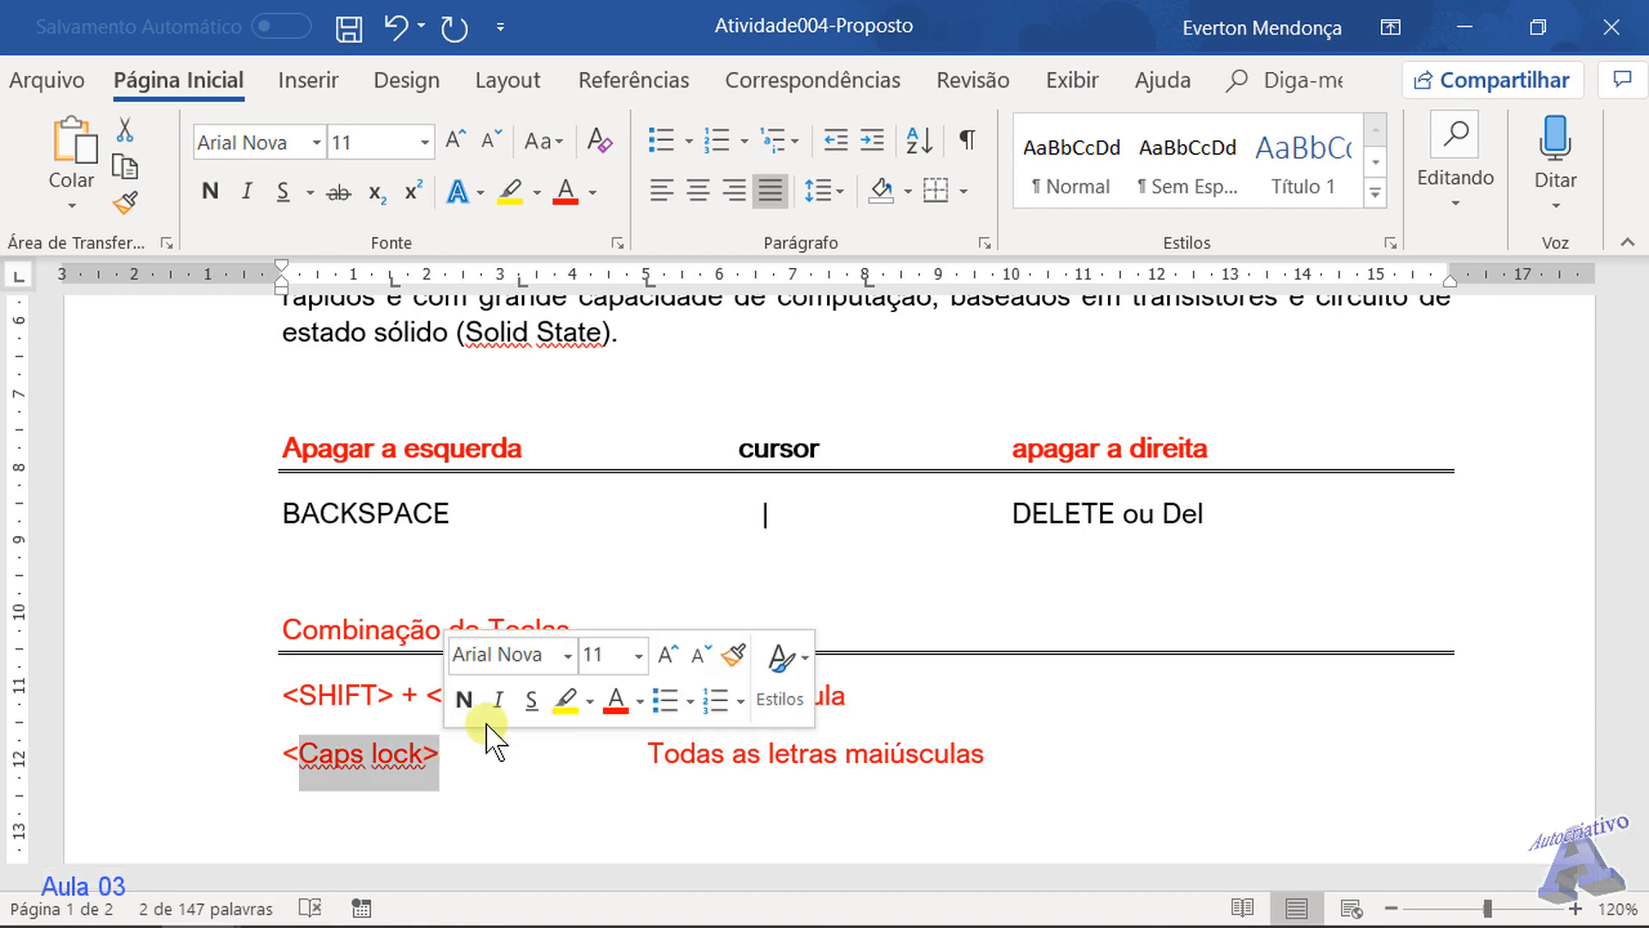
click(481, 753)
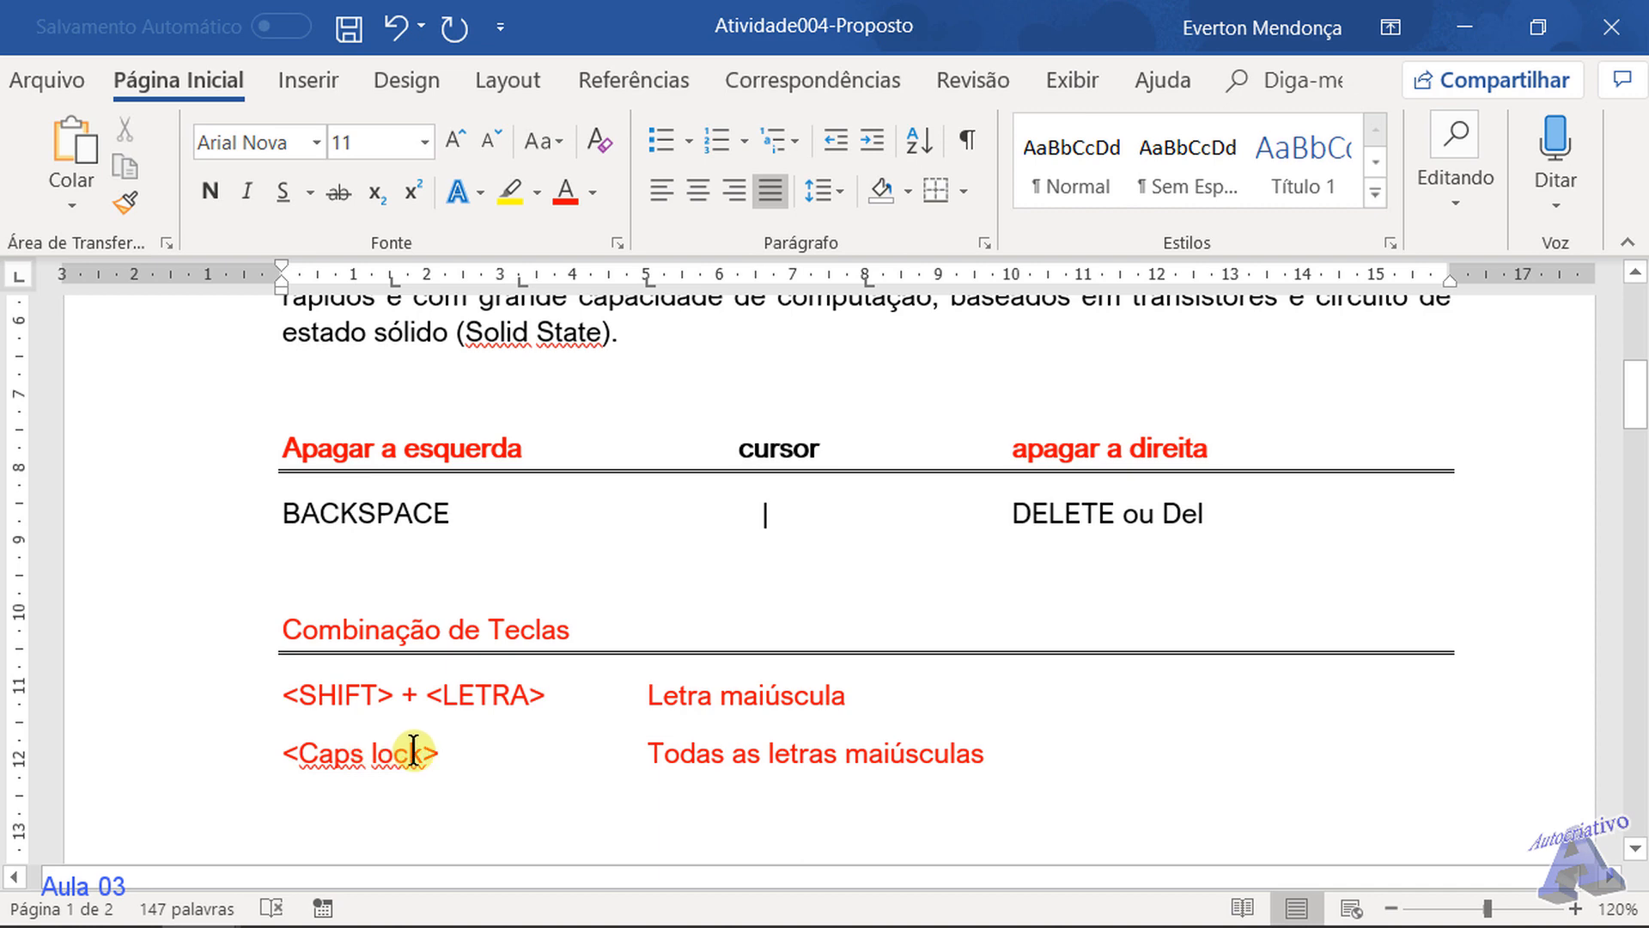
click(323, 755)
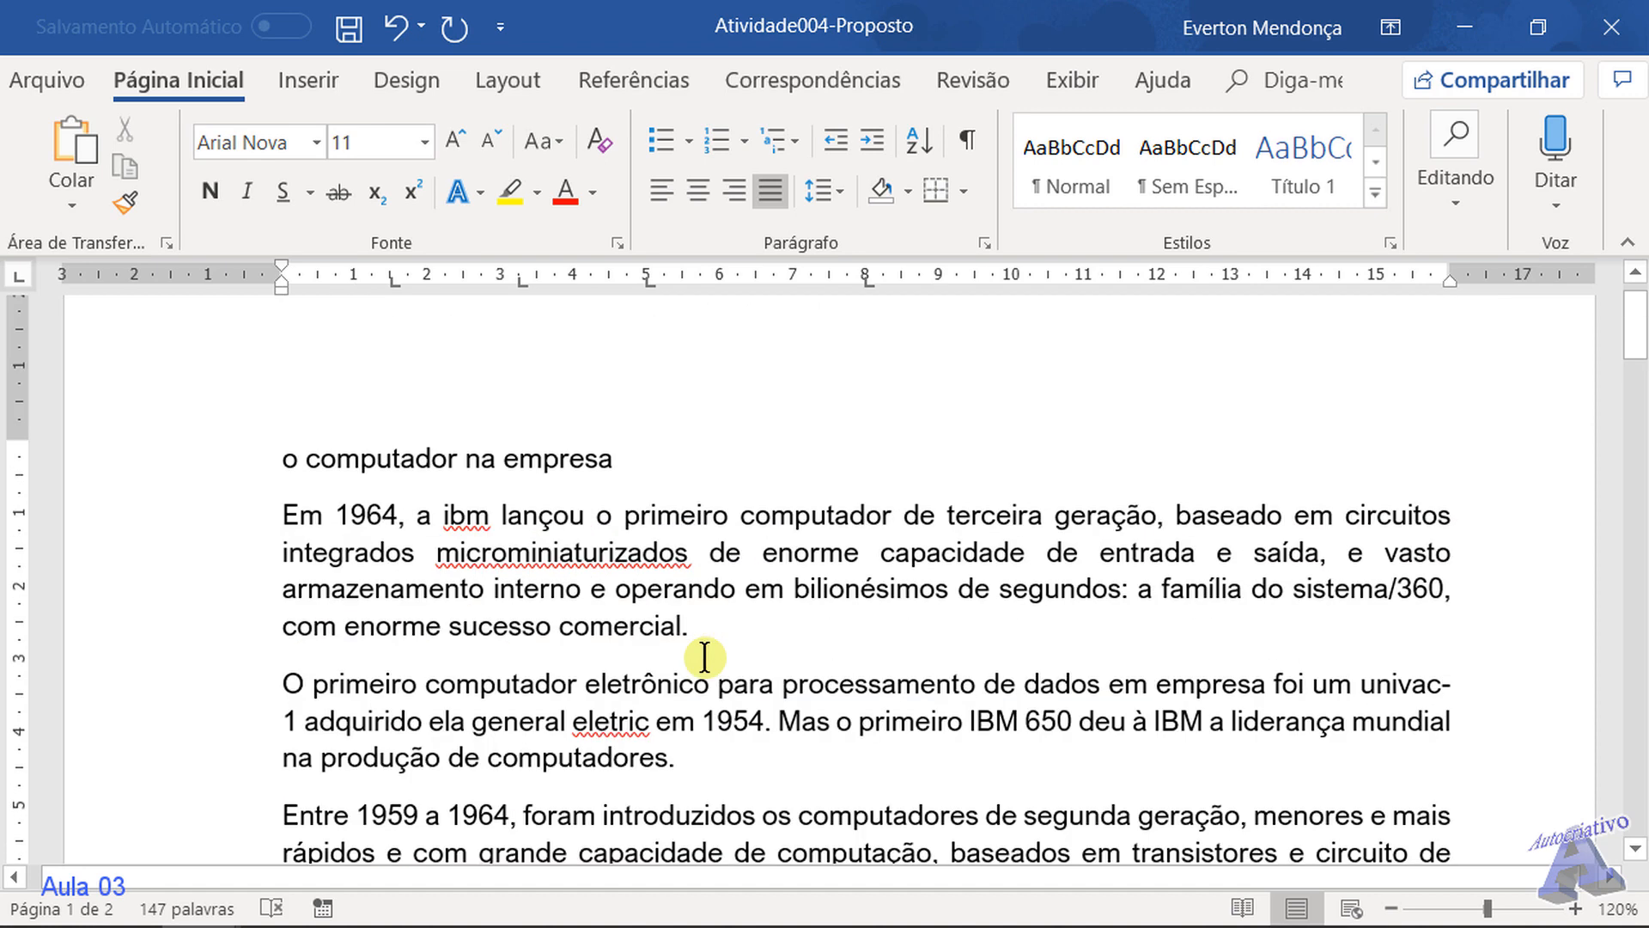
Replace "empresa" at the end of the document's title line with "EMPRESA" in capitals
scroll(700, 655, up, 6)
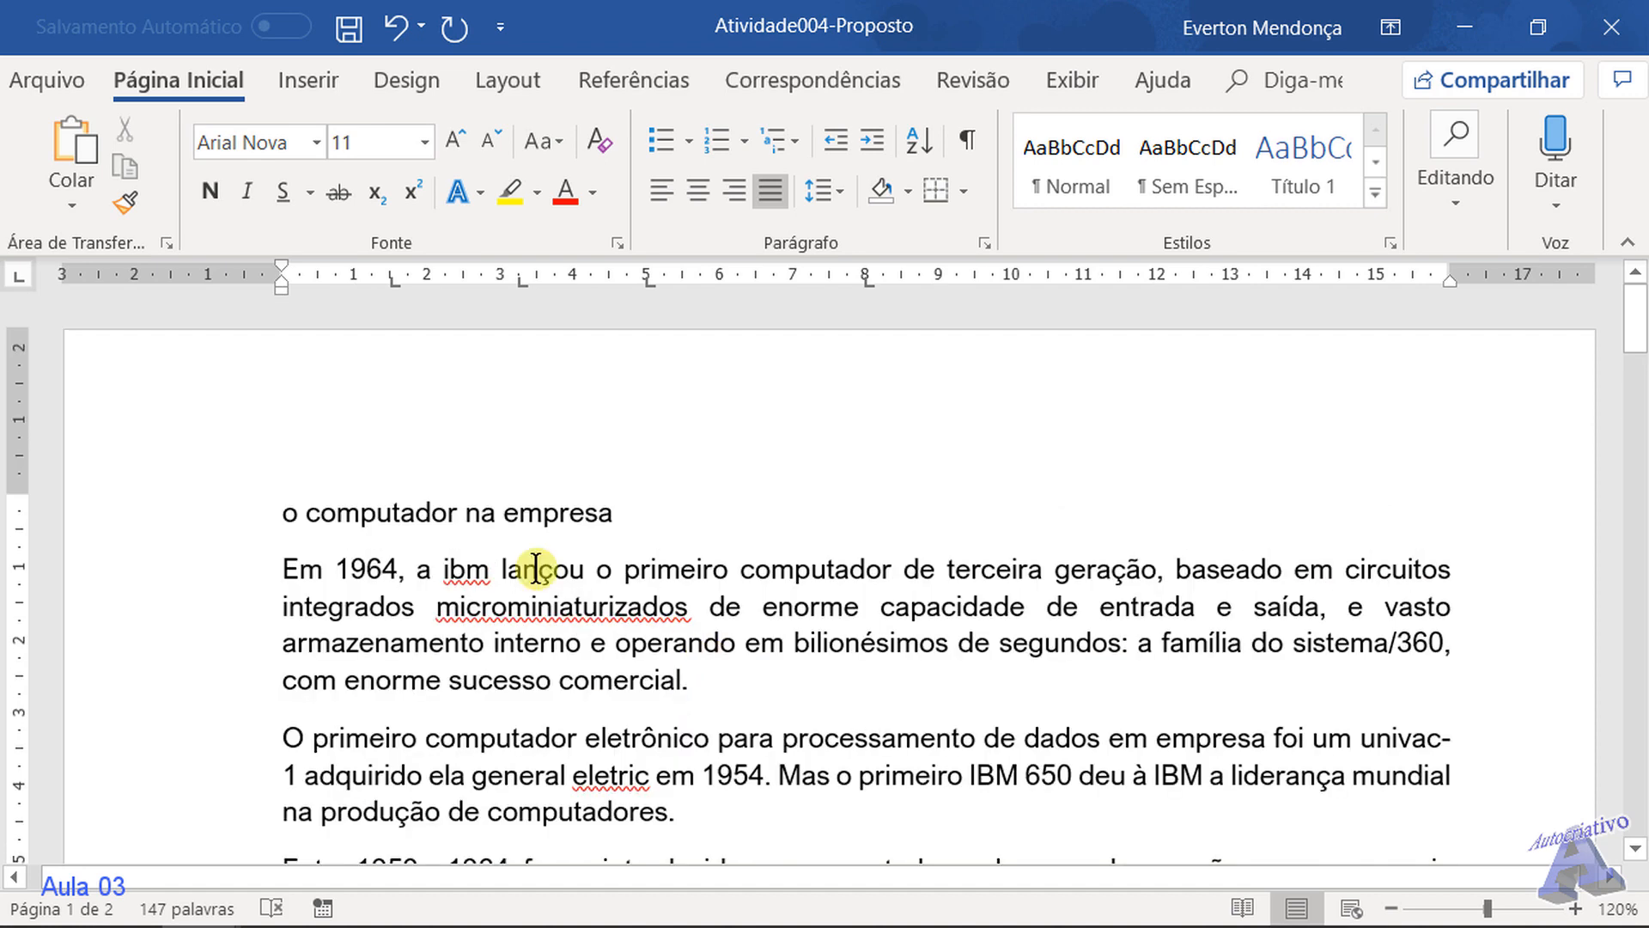
click(633, 507)
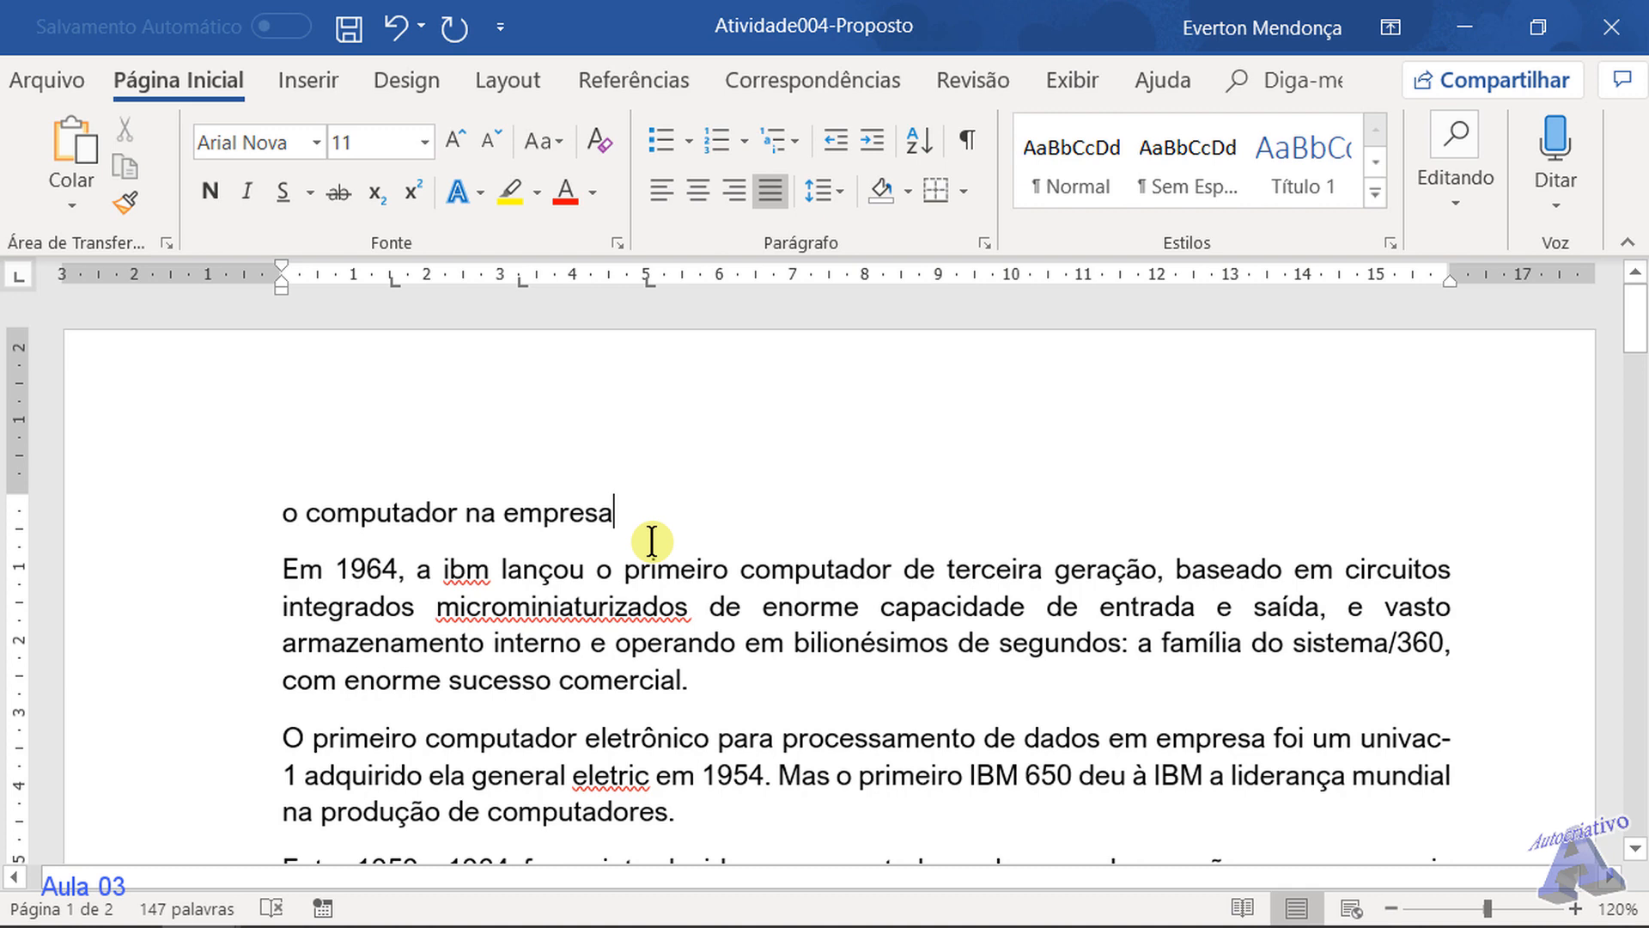
key(BackSpace)
key(BackSpace)
key(BackSpace)
key(BackSpace)
key(BackSpace)
key(BackSpace)
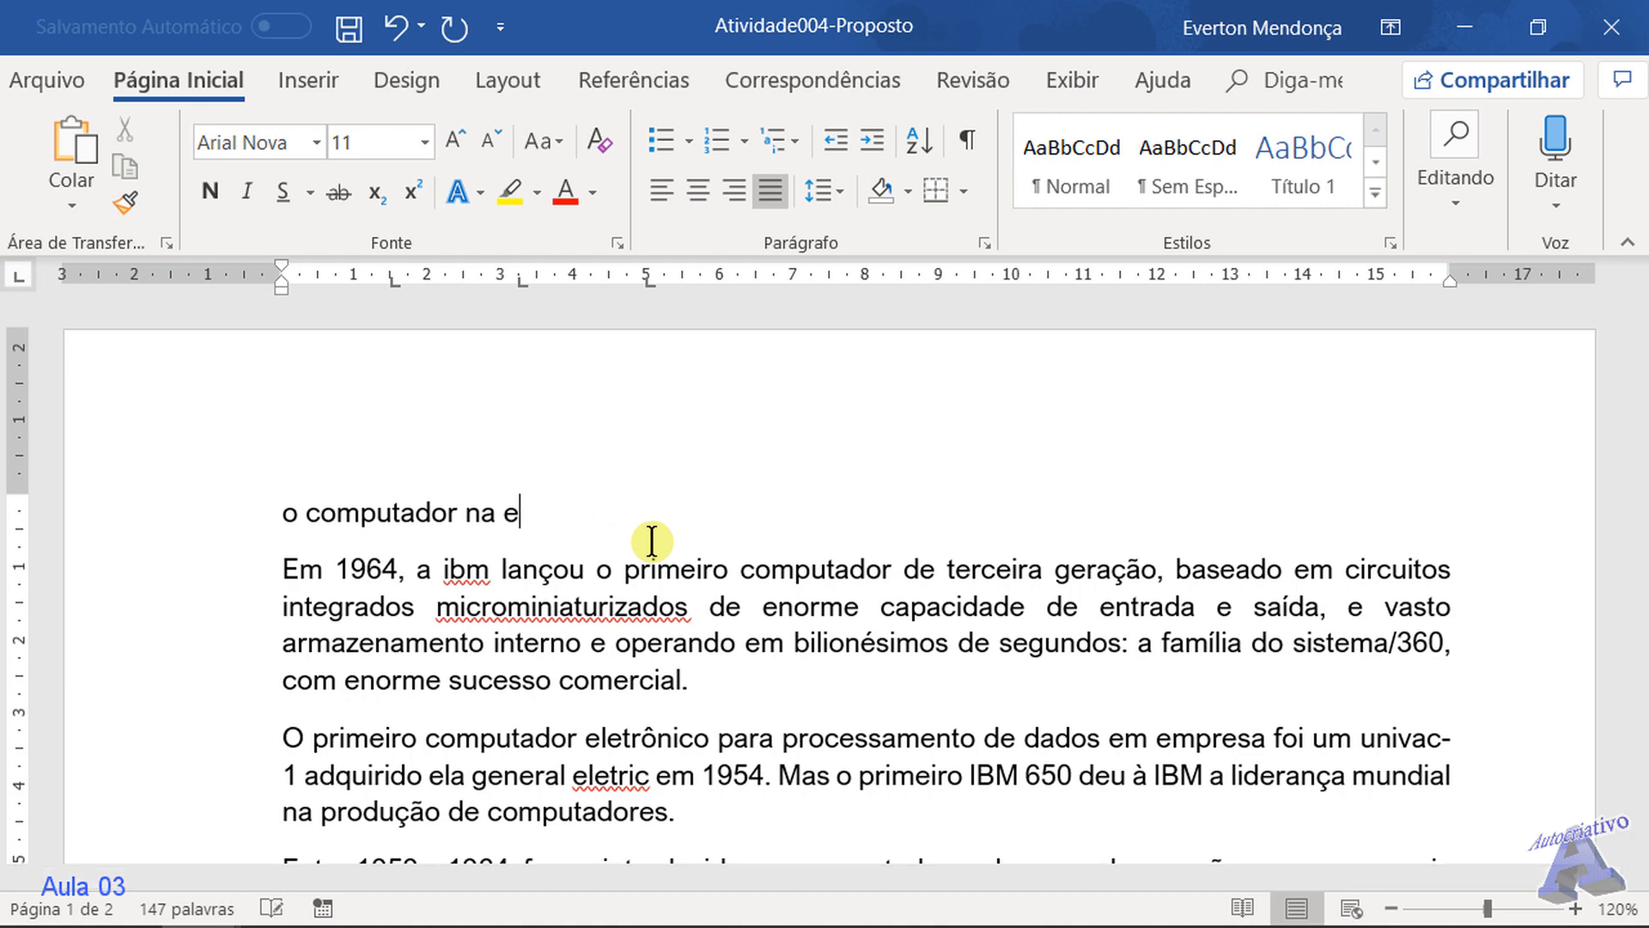
key(BackSpace)
text(EMPRESA)
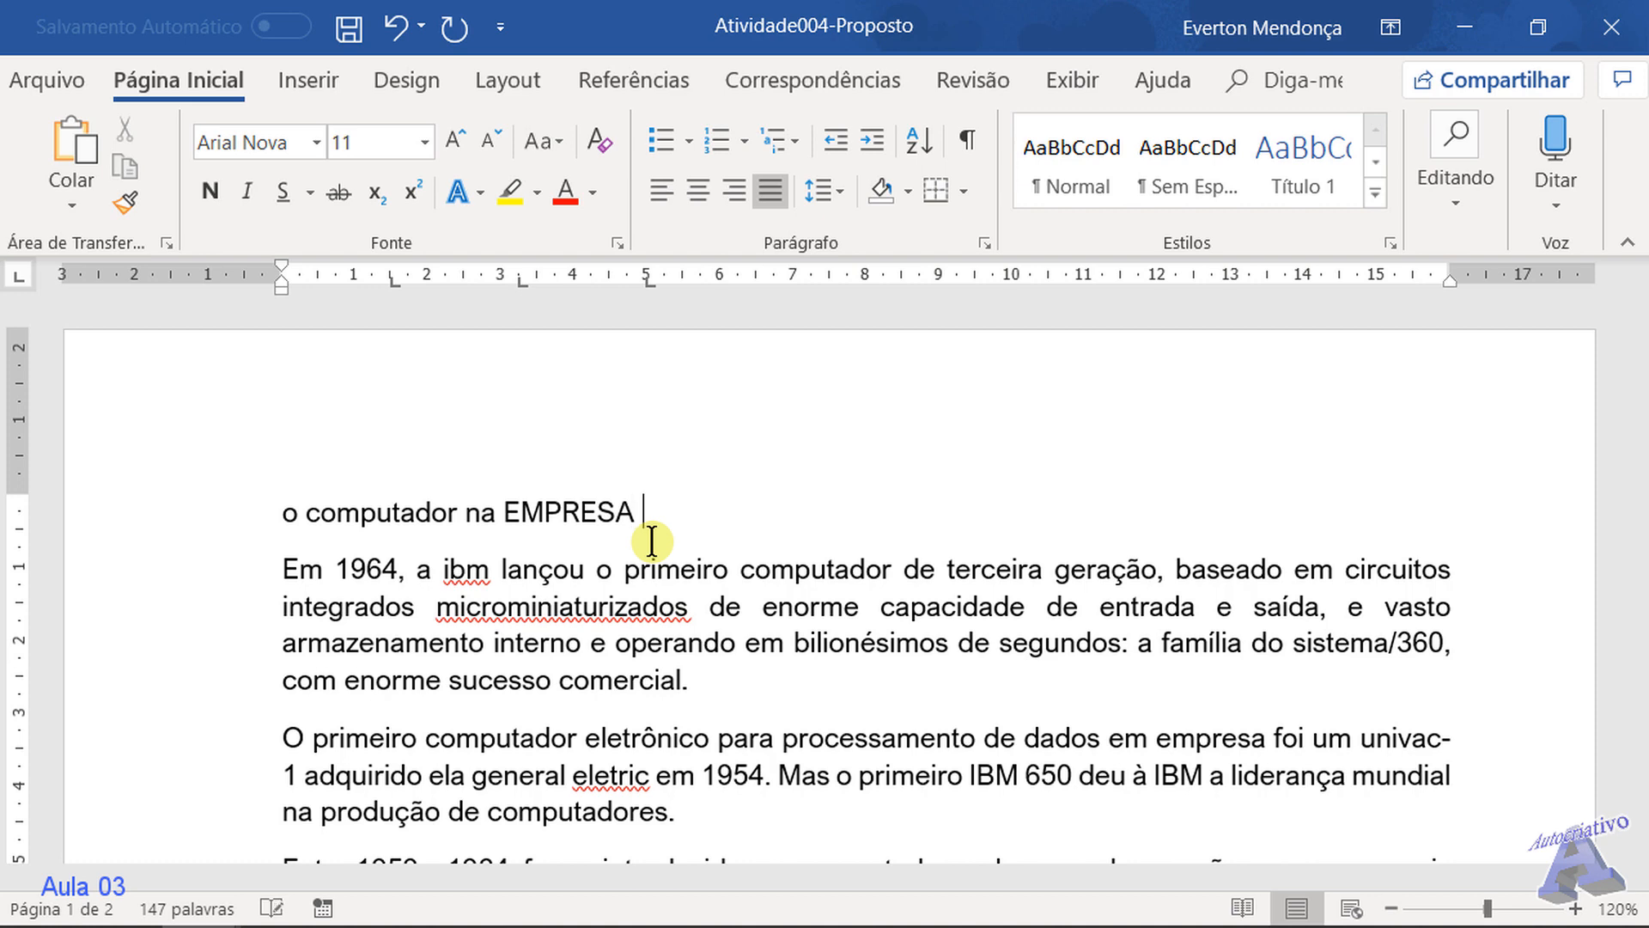
text(jjfjfjf)
key(BackSpace)
key(BackSpace)
key(BackSpace)
key(BackSpace)
key(BackSpace)
key(BackSpace)
key(BackSpace)
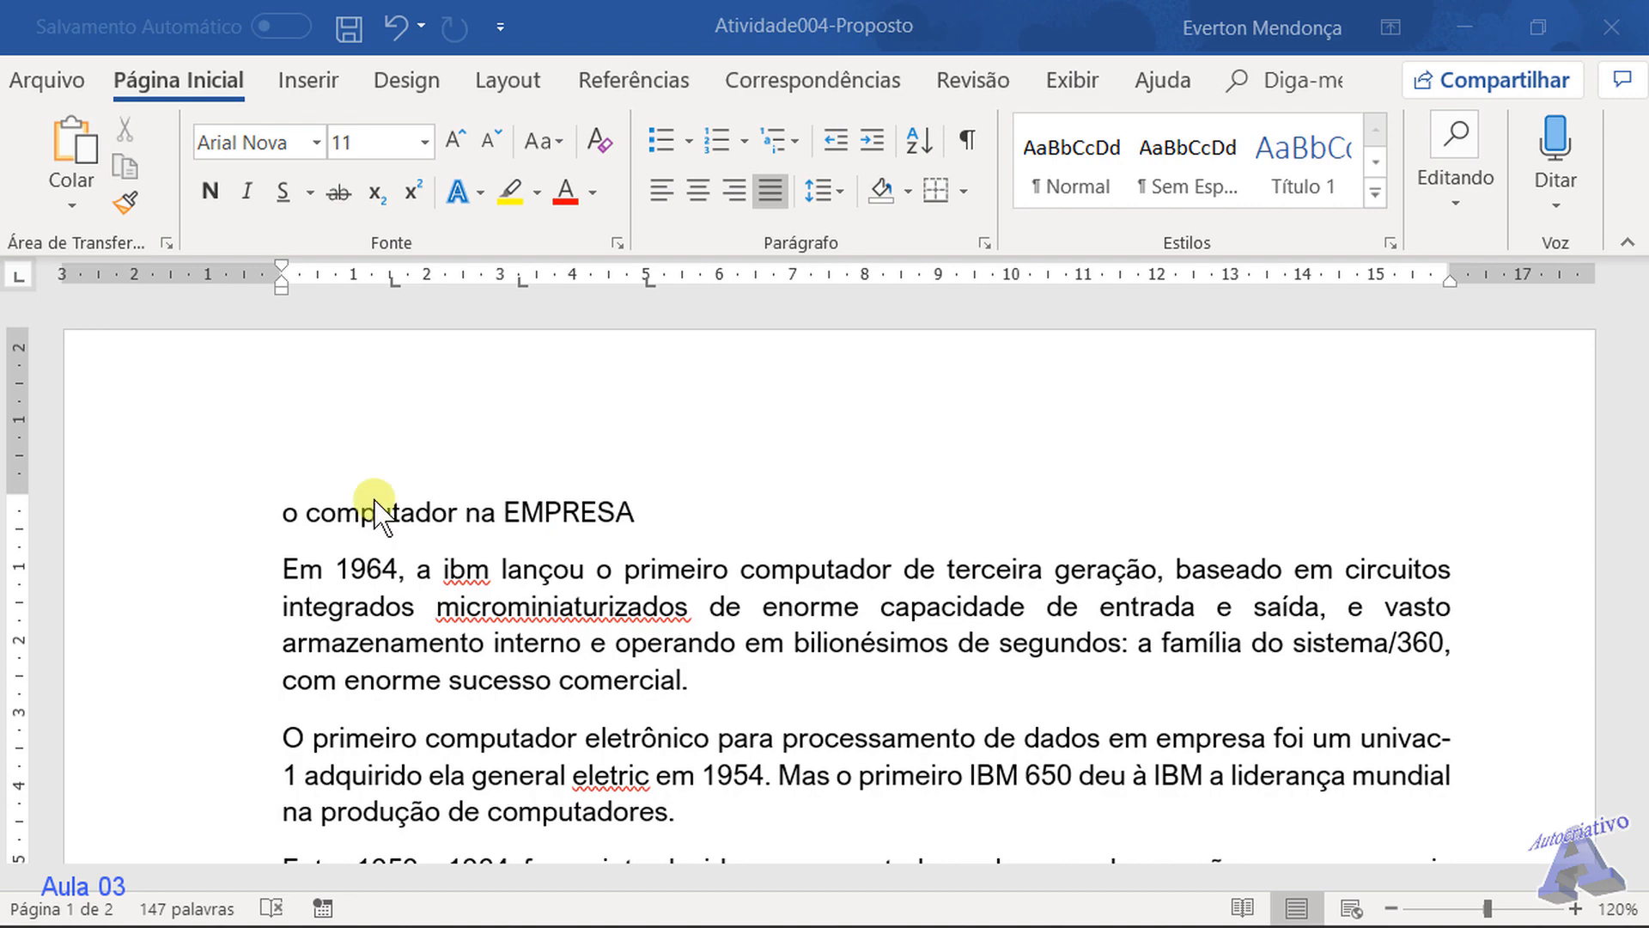
Examine the key-combination notes, the "Efeitos" line and the formatted sample text, comparing them with the practice text
scroll(662, 571, down, 5)
scroll(664, 577, down, 13)
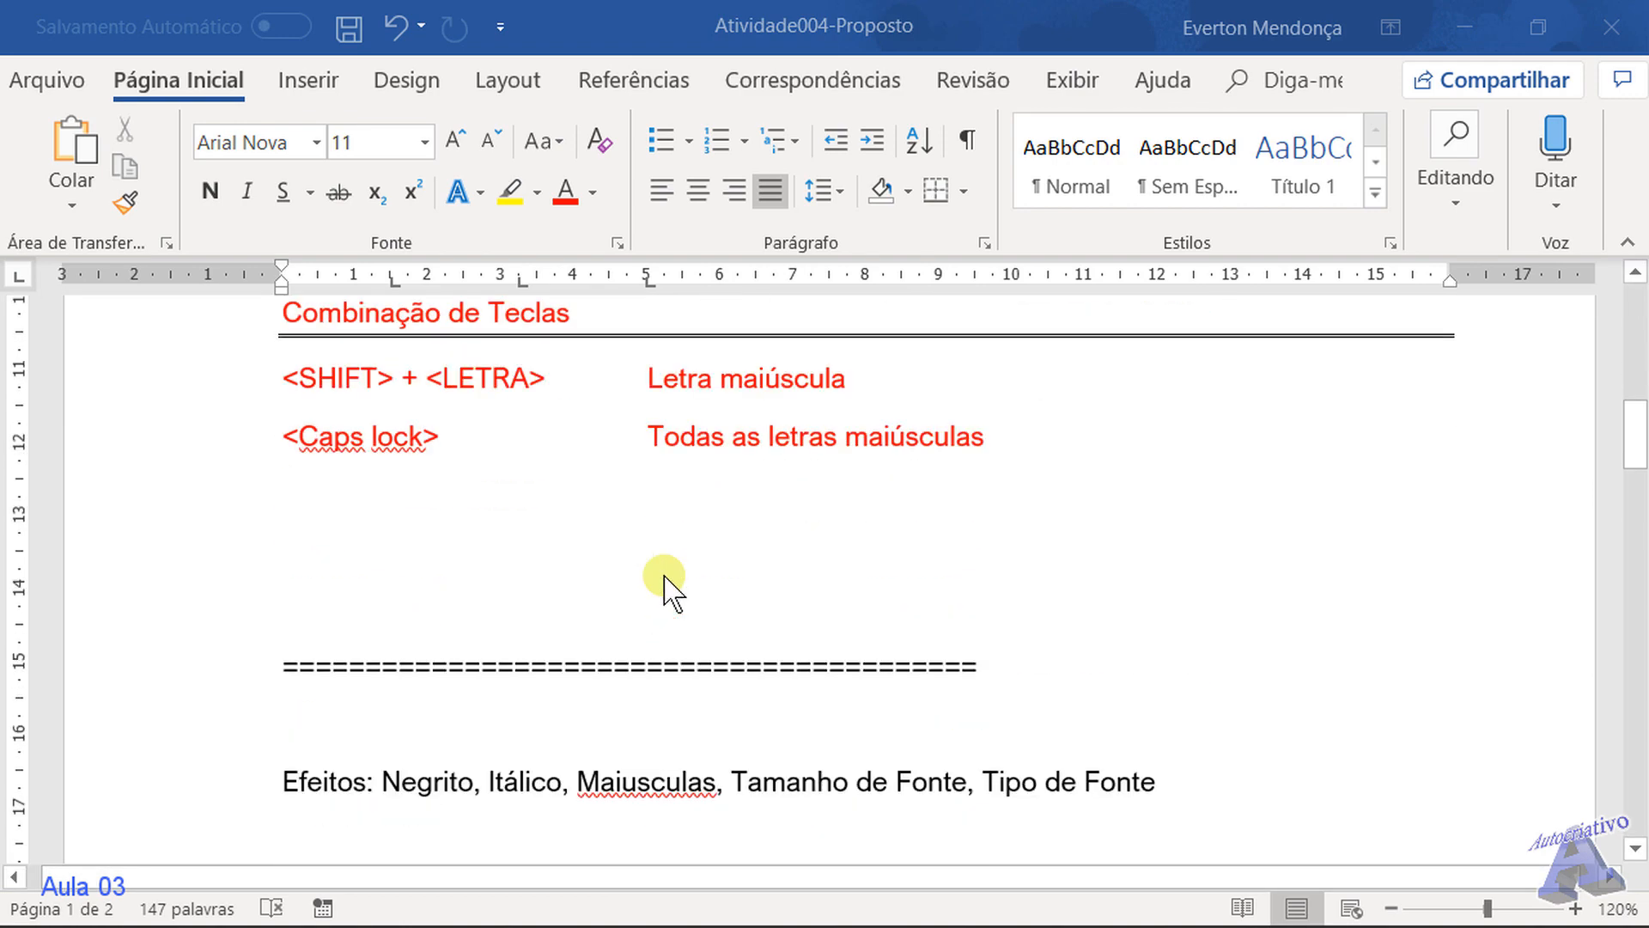
scroll(665, 589, up, 4)
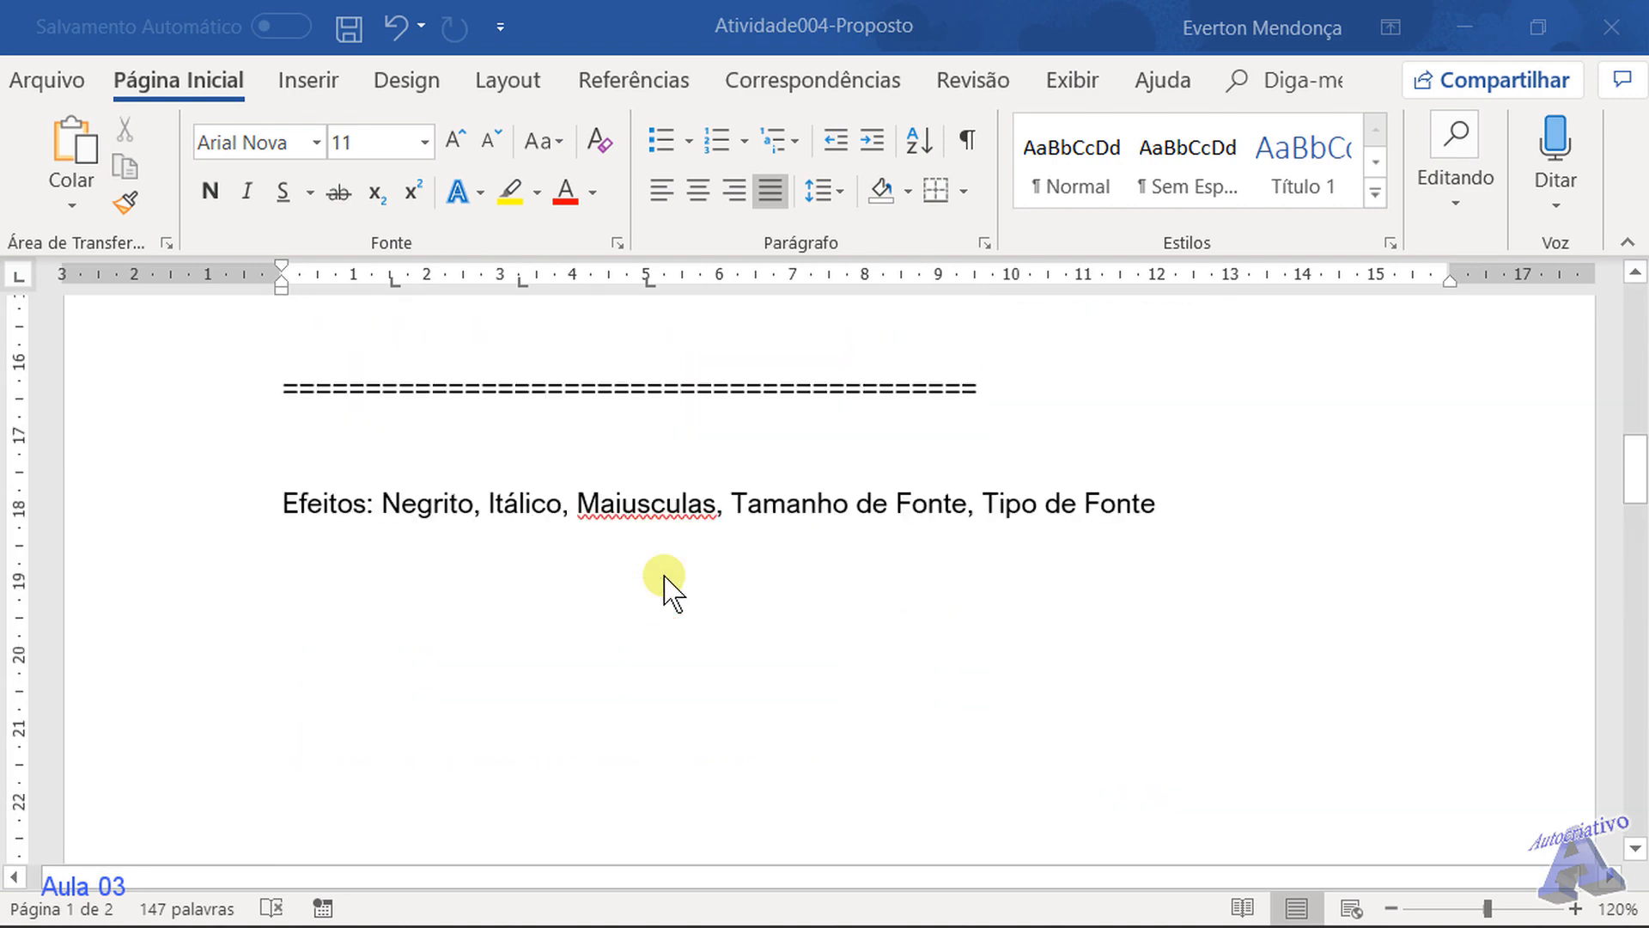
scroll(666, 578, down, 7)
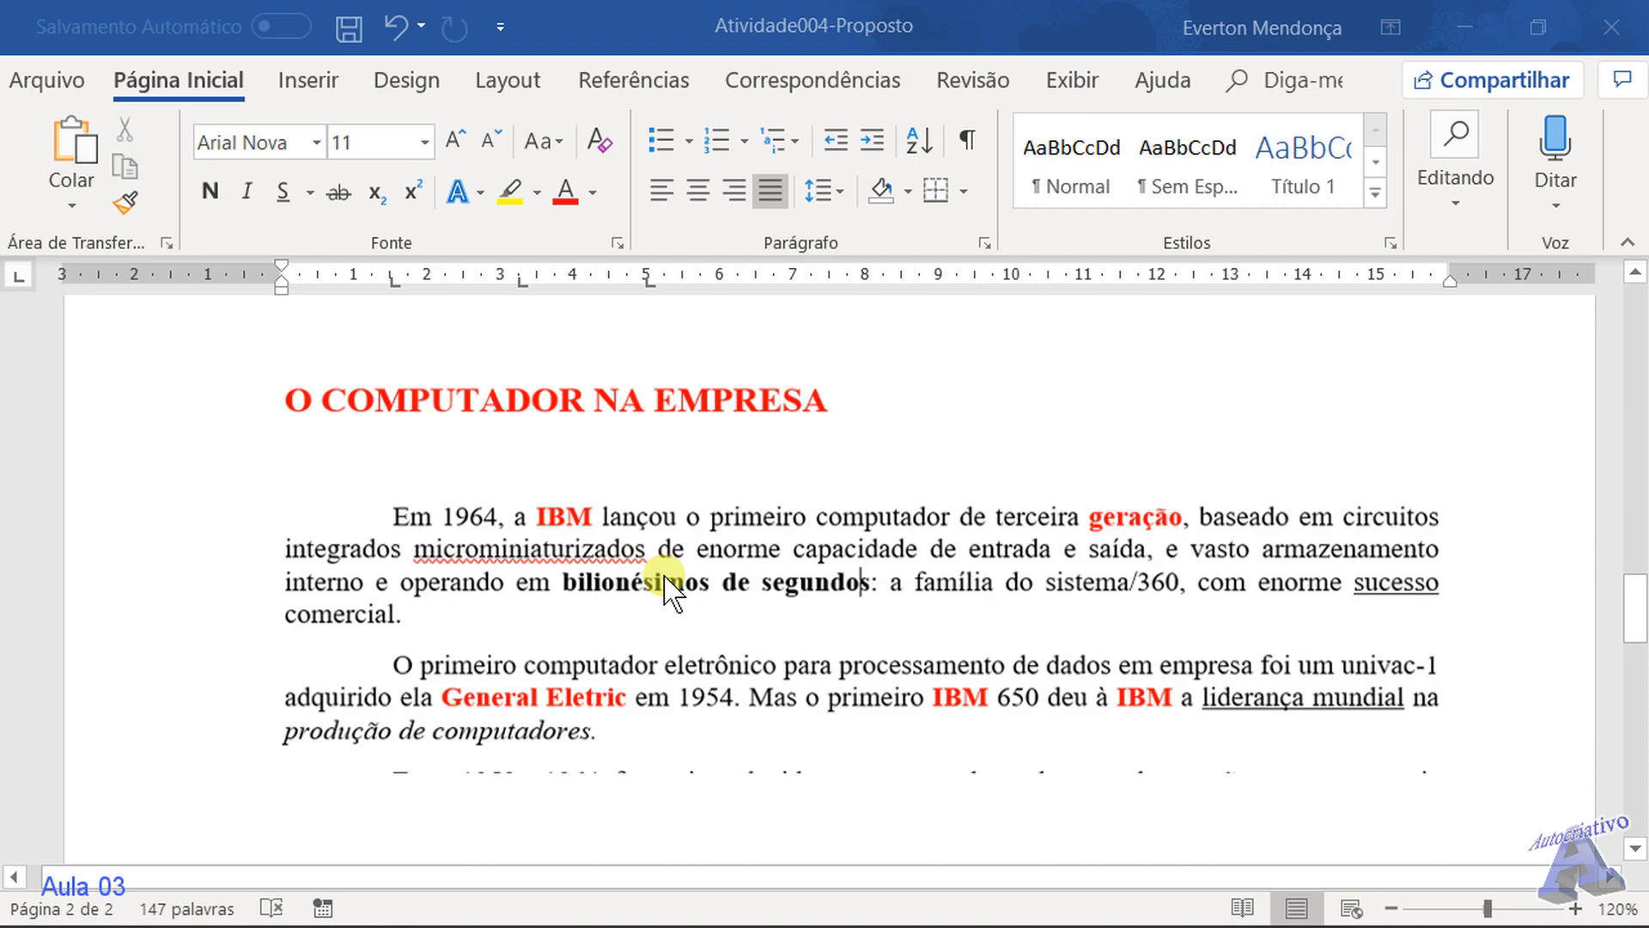
click(665, 574)
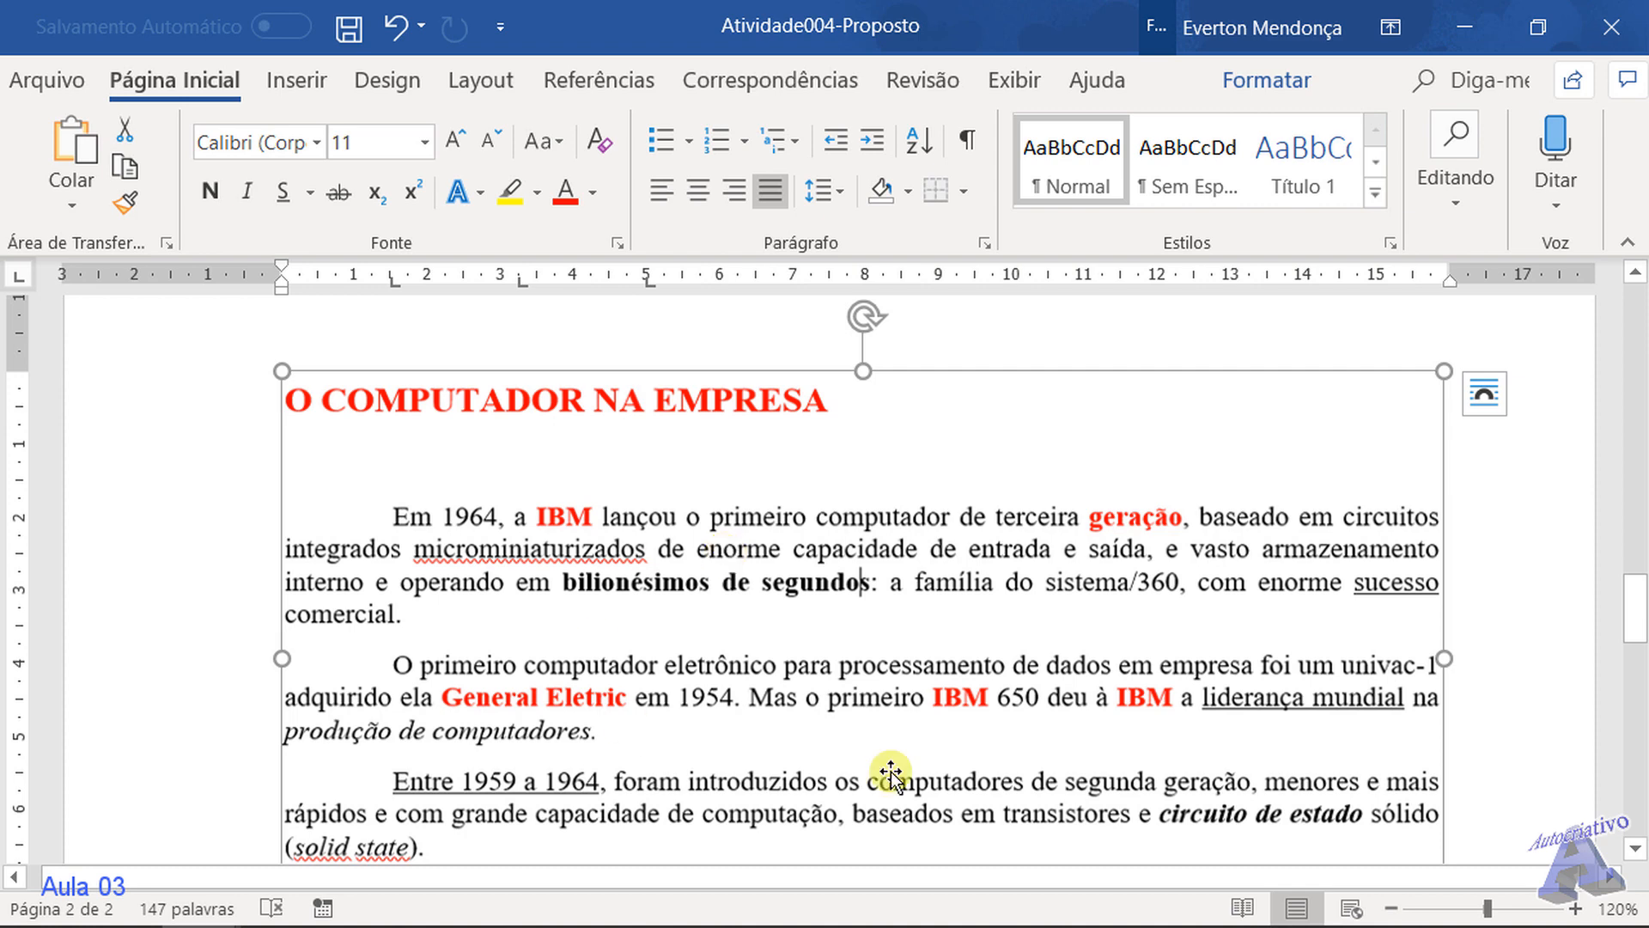
scroll(748, 552, up, 8)
scroll(745, 553, up, 10)
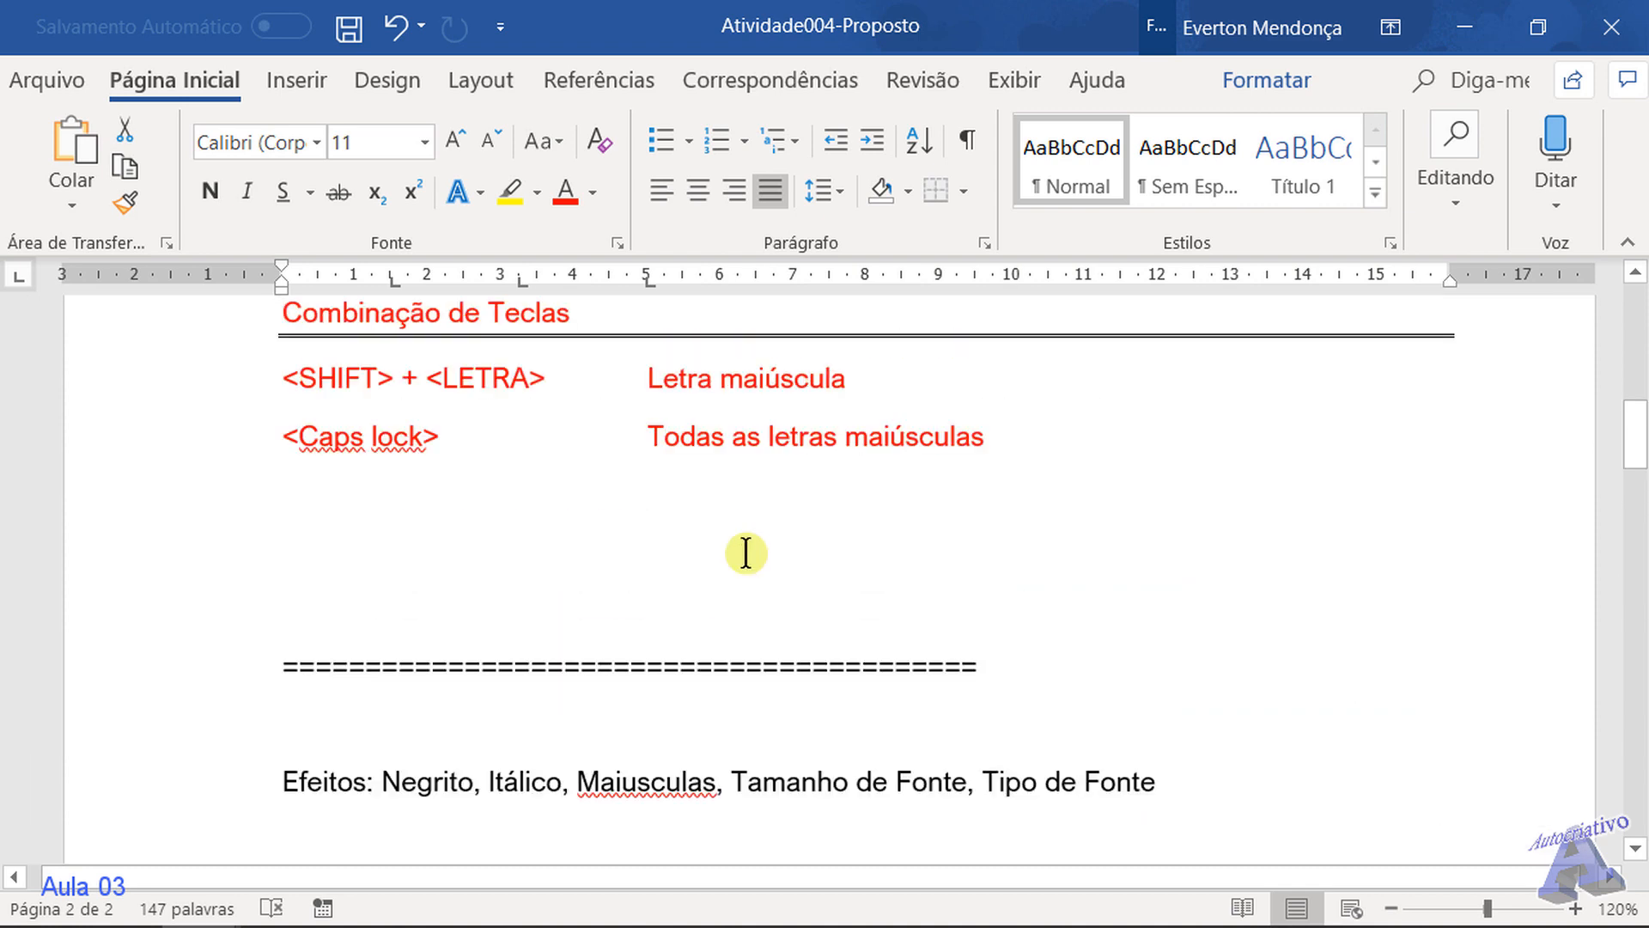
scroll(653, 473, up, 2)
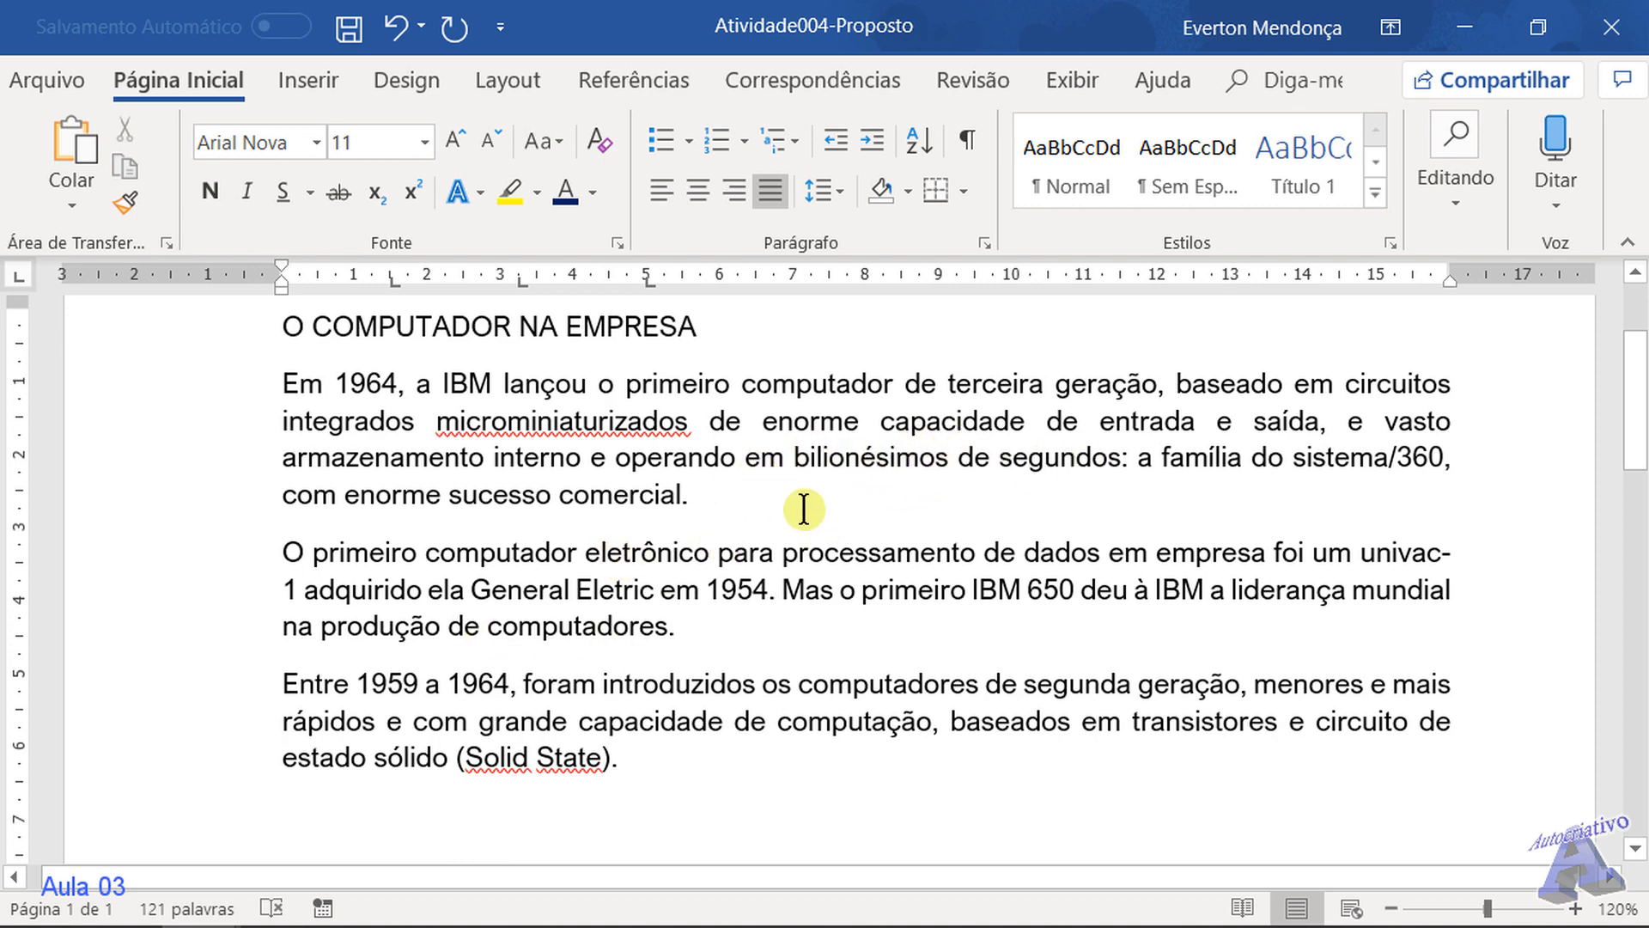
scroll(661, 528, down, 8)
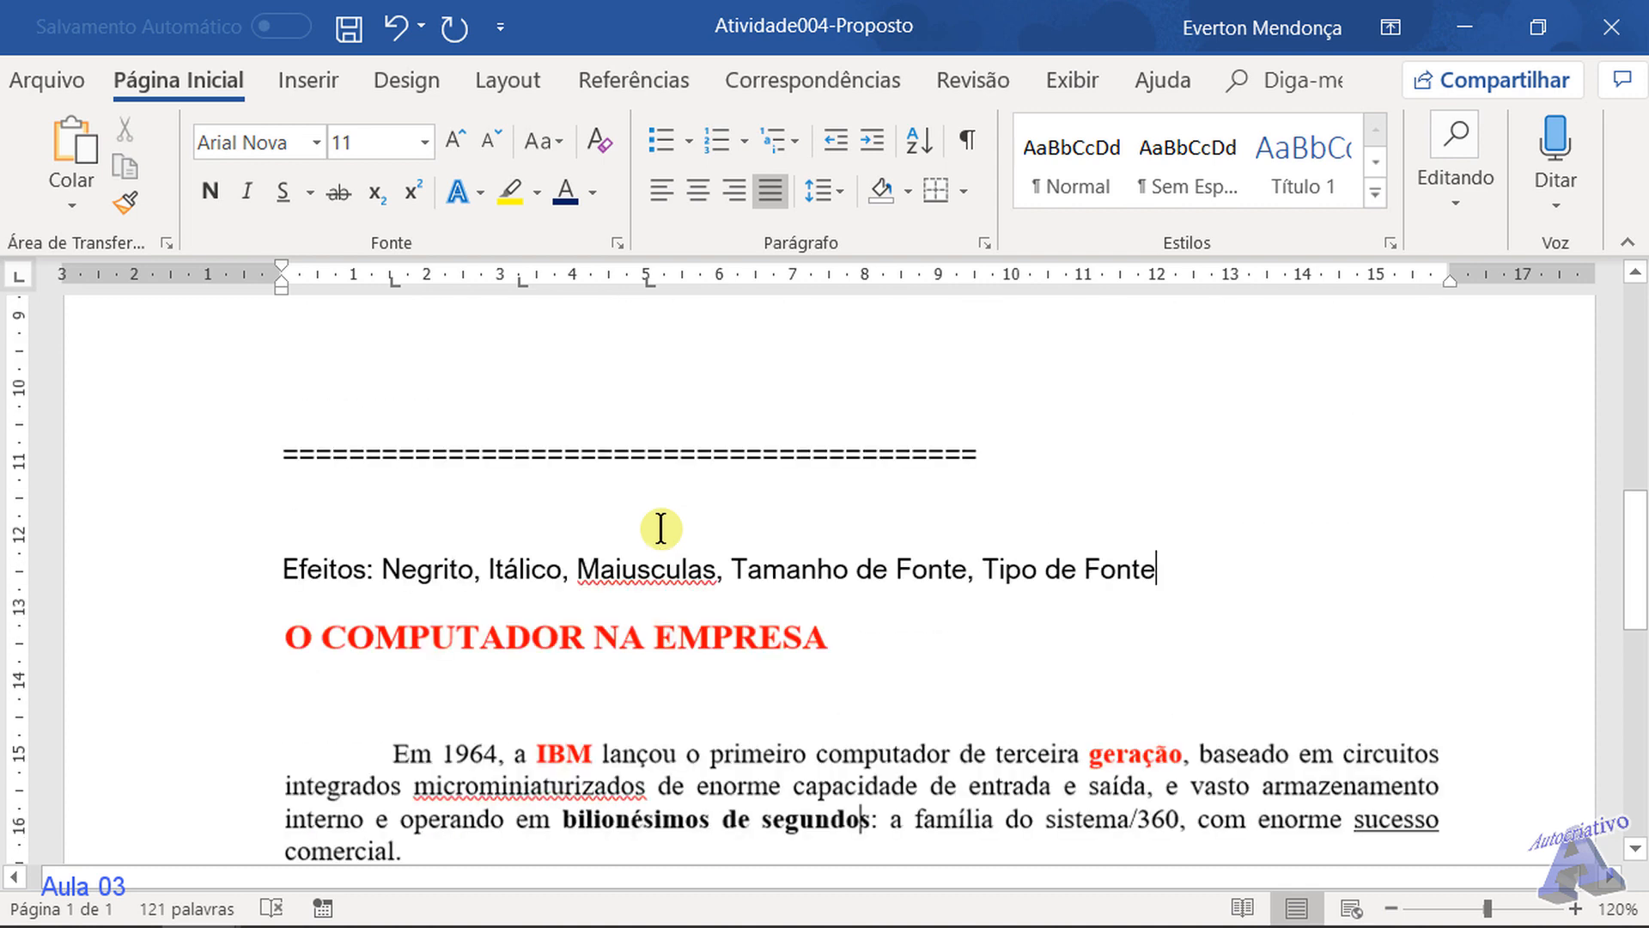
scroll(660, 529, down, 2)
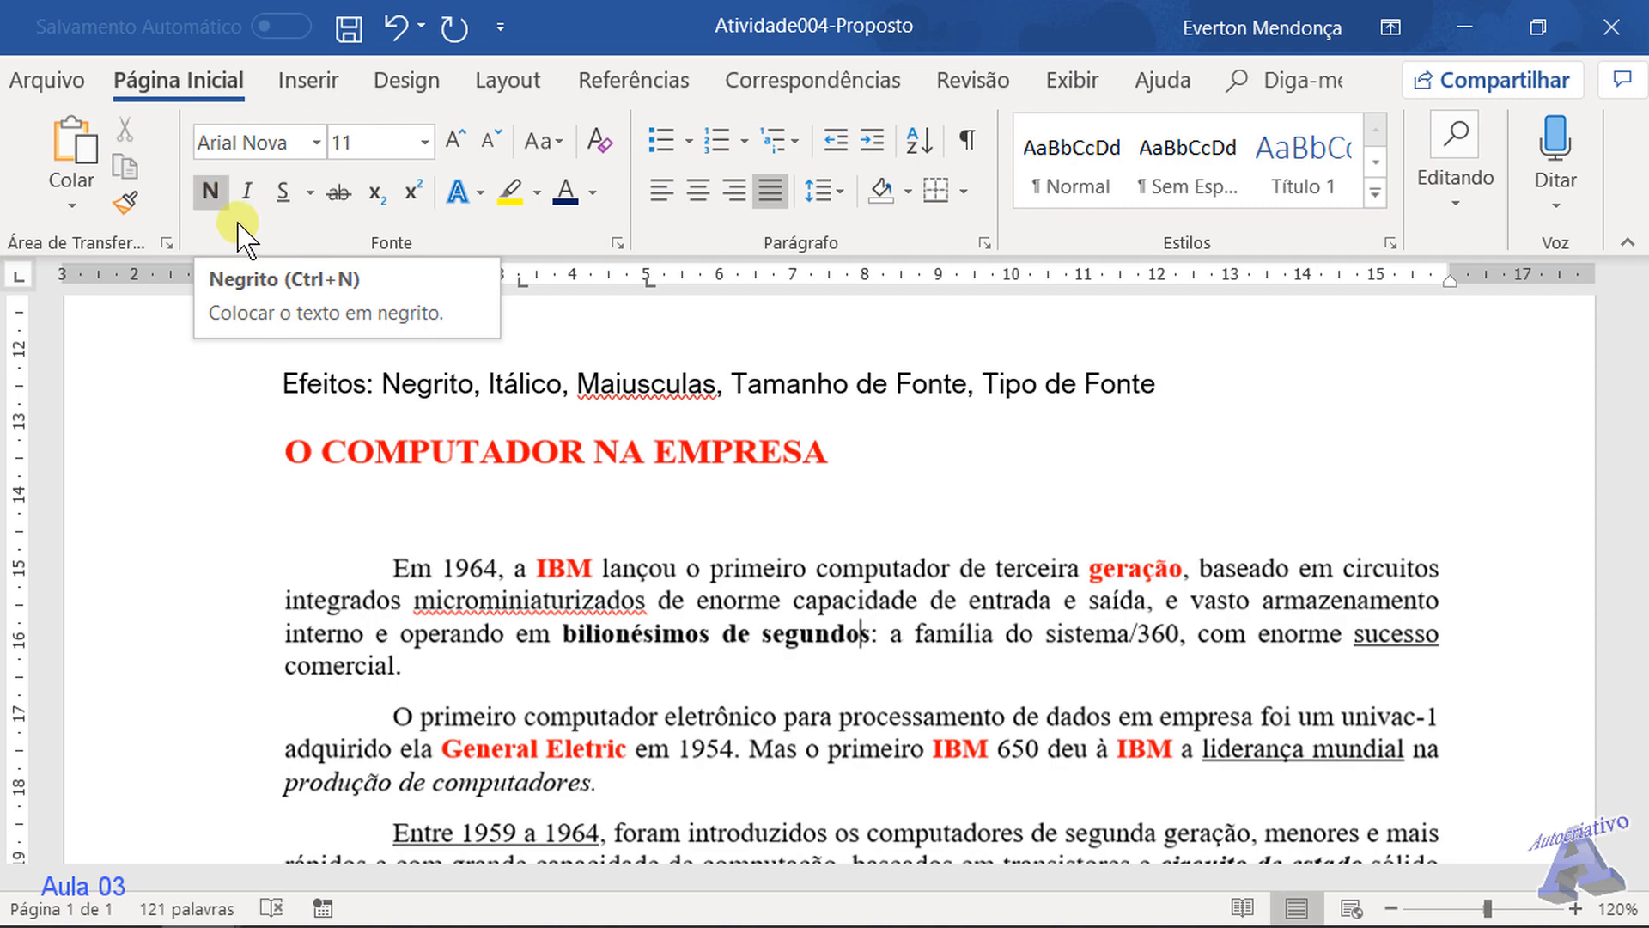
scroll(646, 524, up, 8)
scroll(646, 522, up, 3)
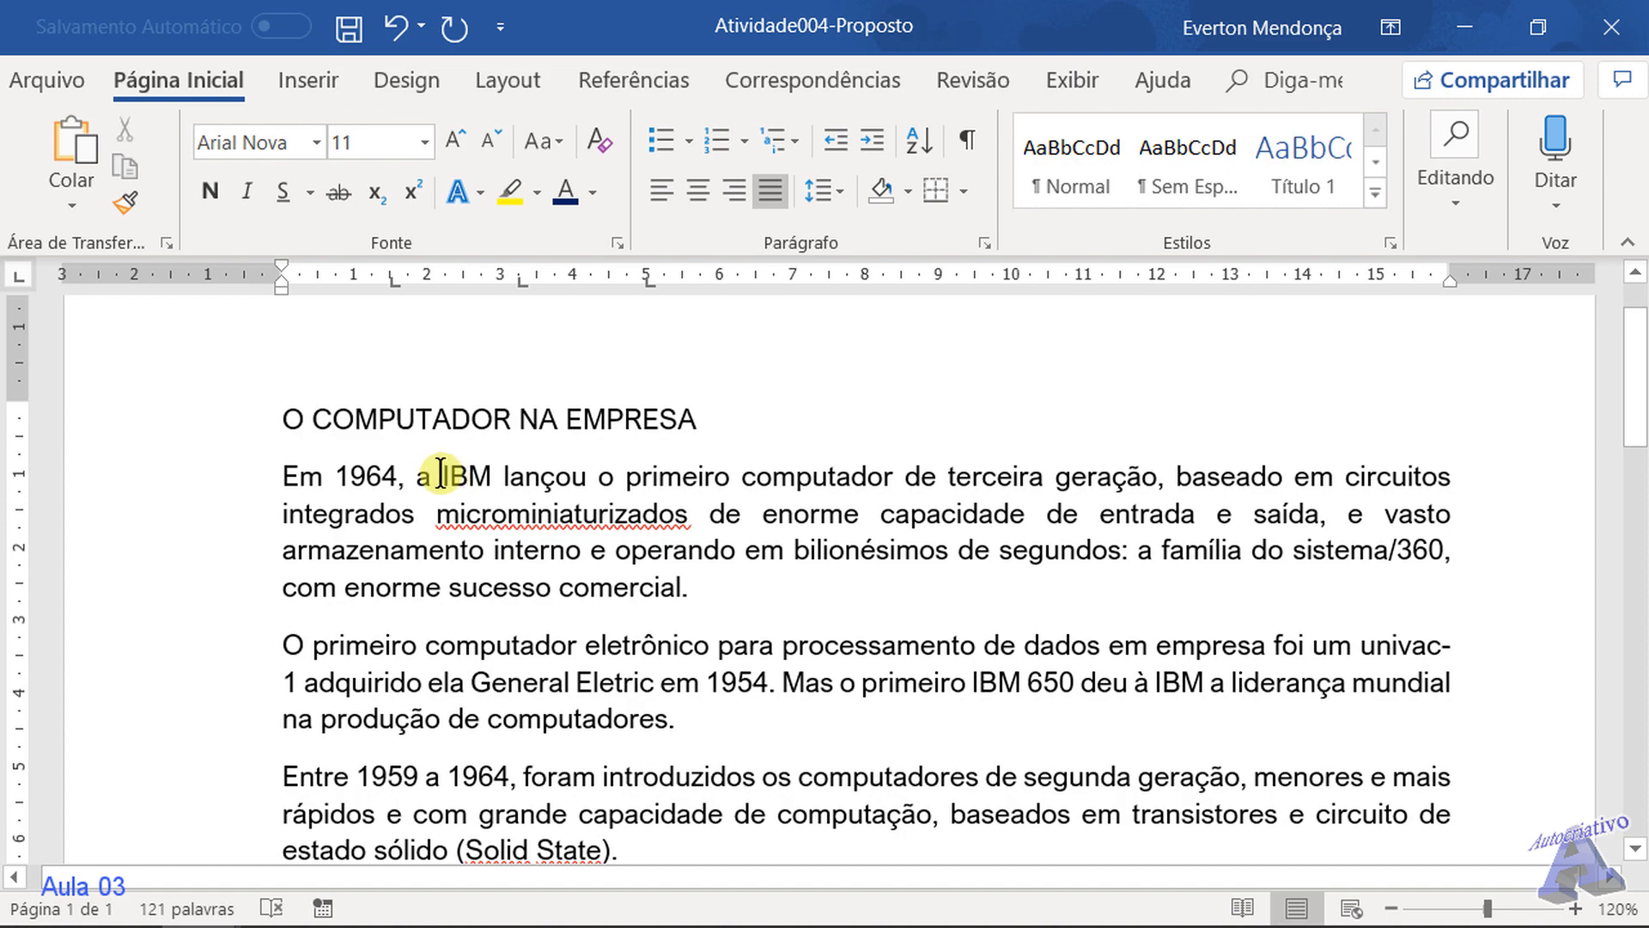
Enlarge the view to 370% around the title and try selecting the word "IBM" in the "Em 1964" paragraph
scroll(440, 475, up, 17)
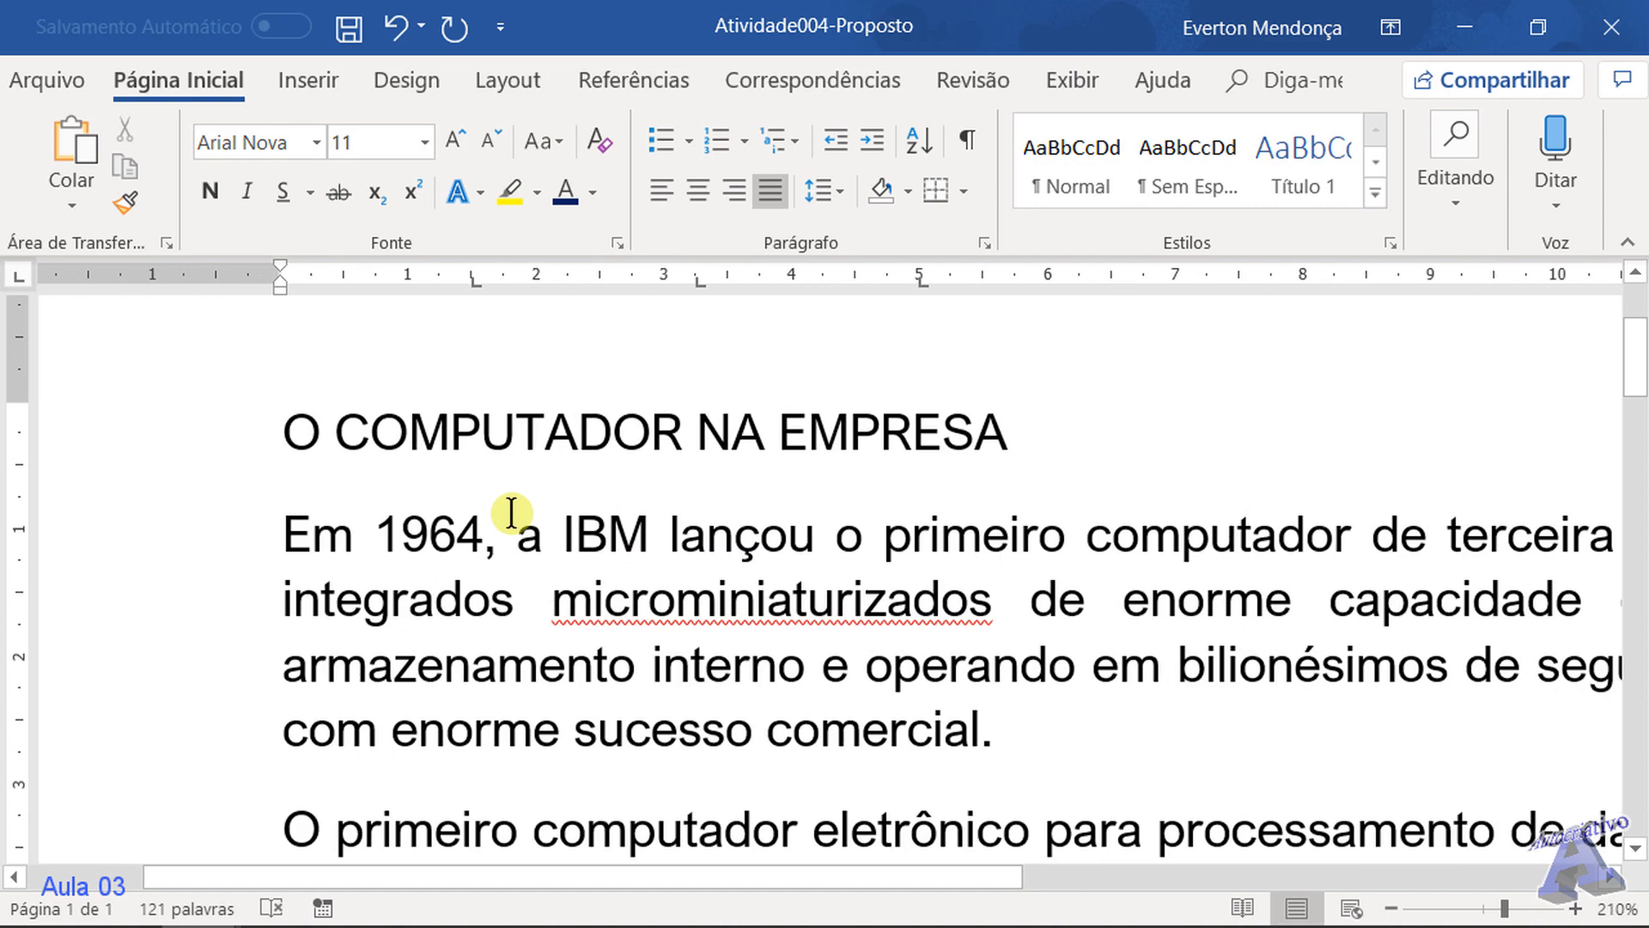
scroll(778, 593, up, 5)
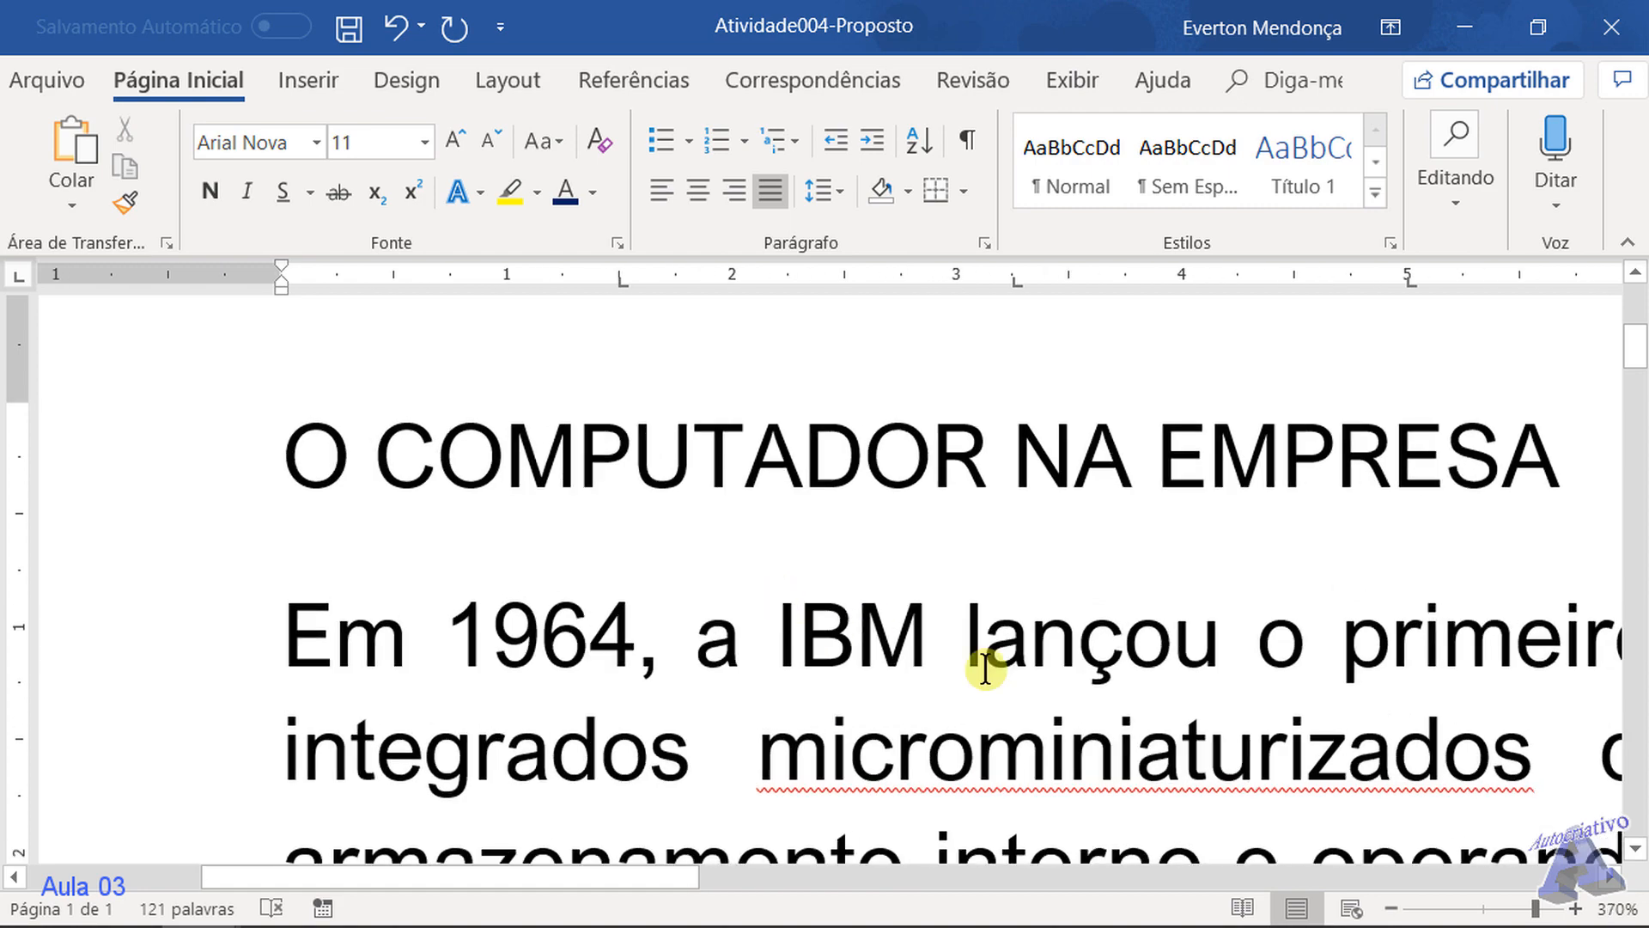
scroll(985, 666, down, 5)
scroll(779, 731, up, 3)
scroll(779, 731, up, 3)
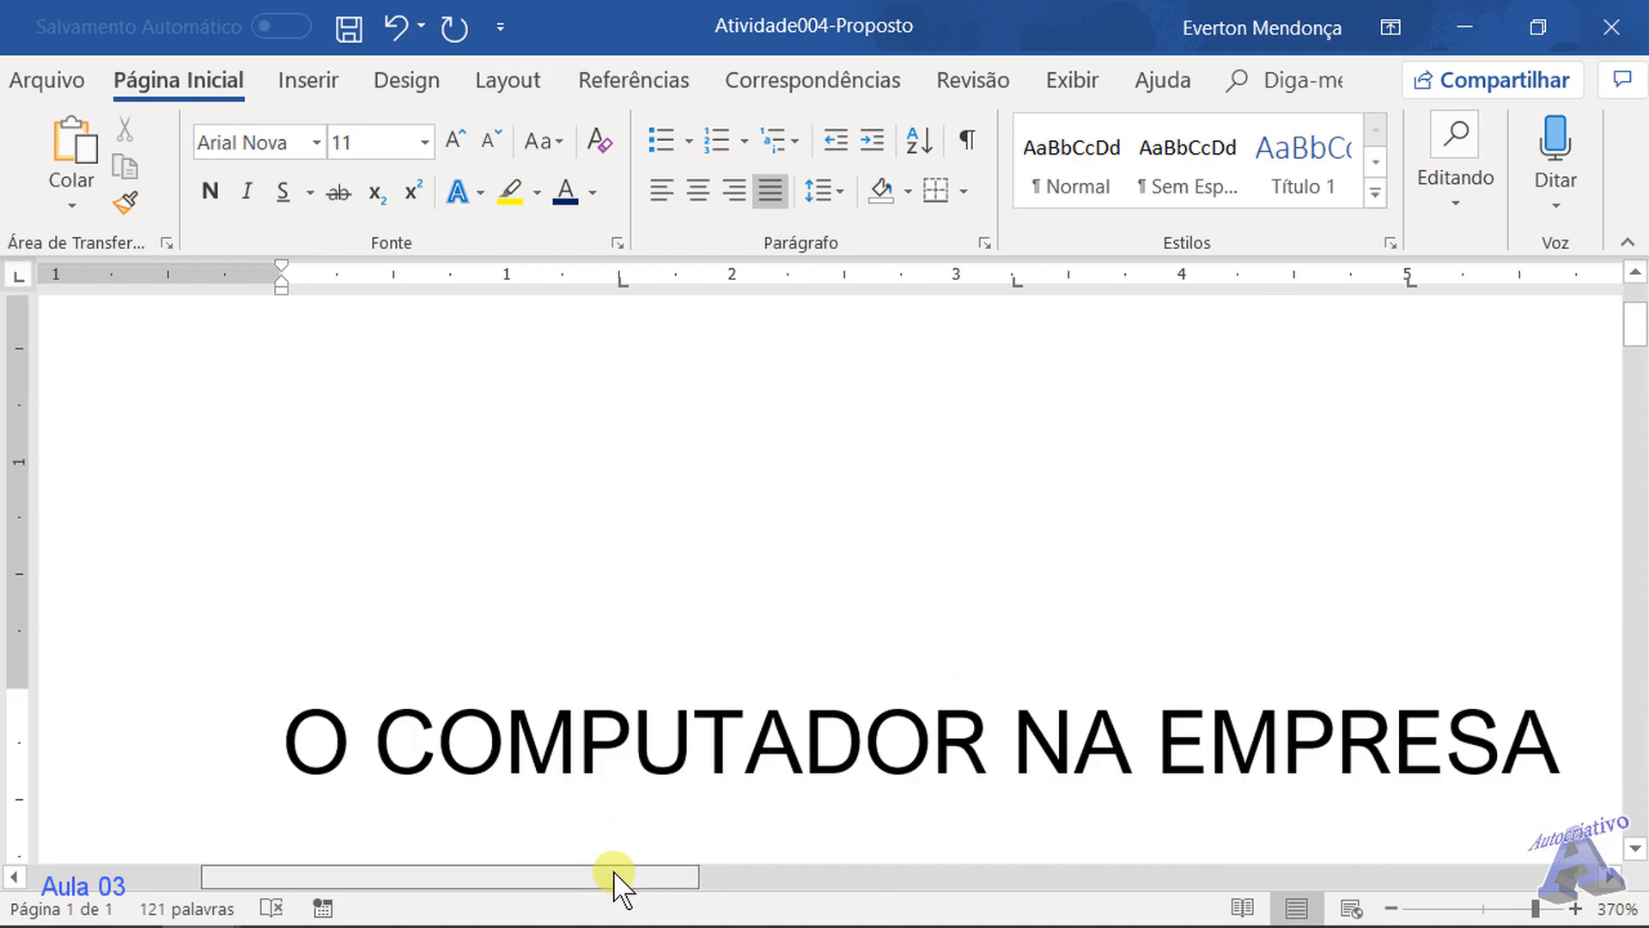
drag(619, 878, 664, 878)
scroll(748, 687, down, 5)
scroll(774, 636, up, 3)
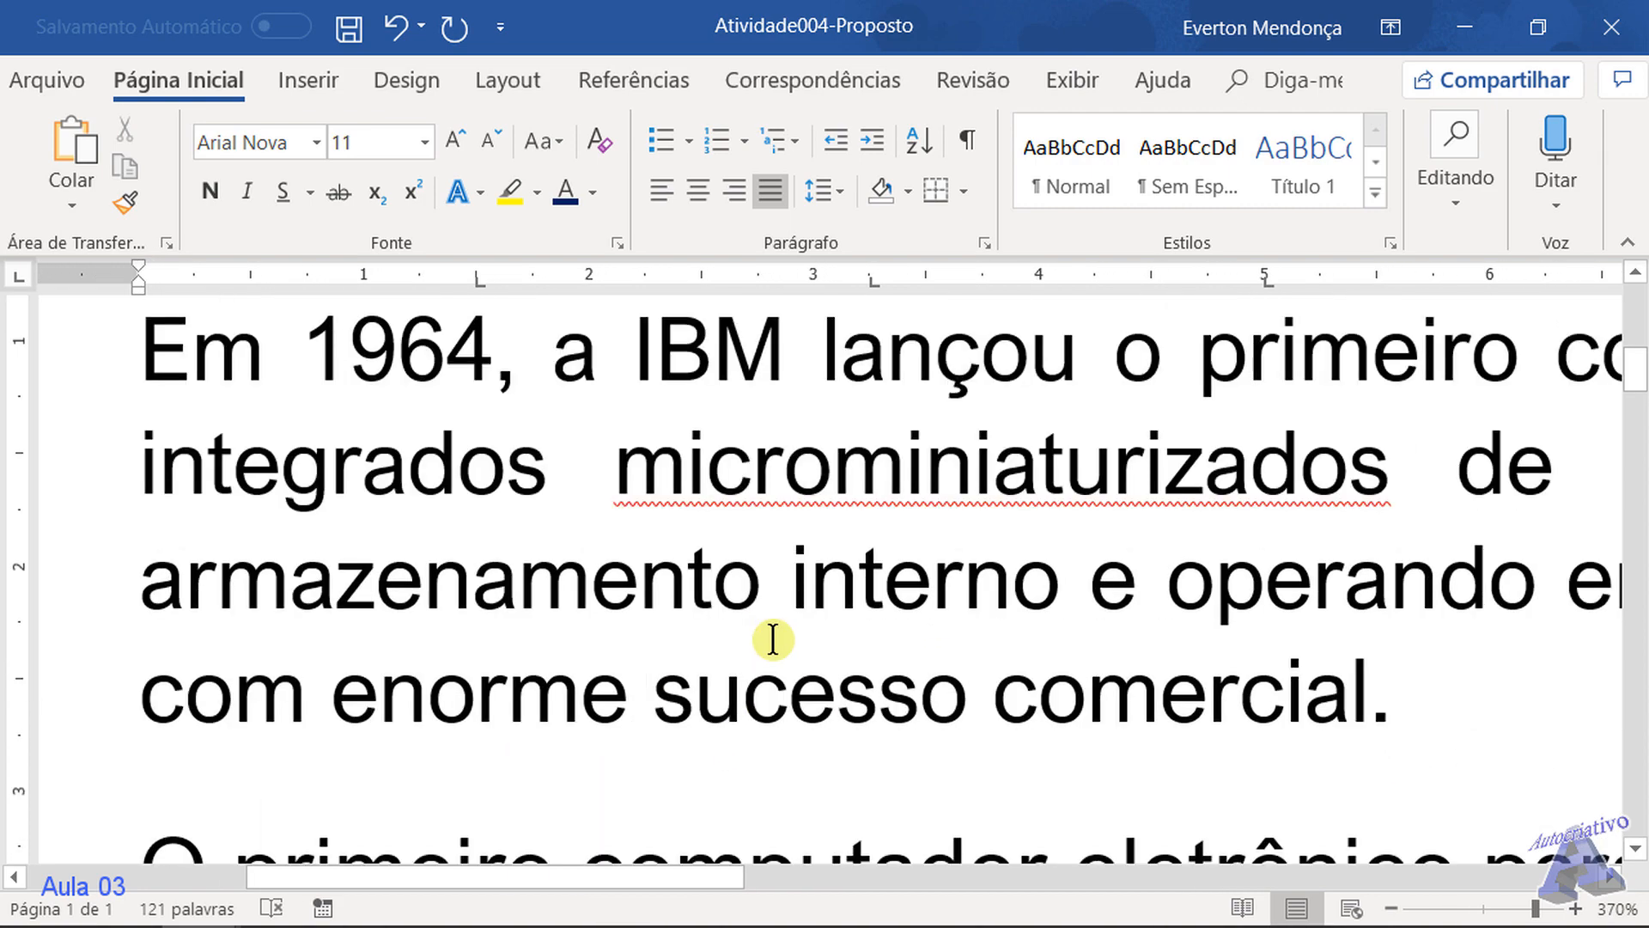
scroll(687, 480, up, 3)
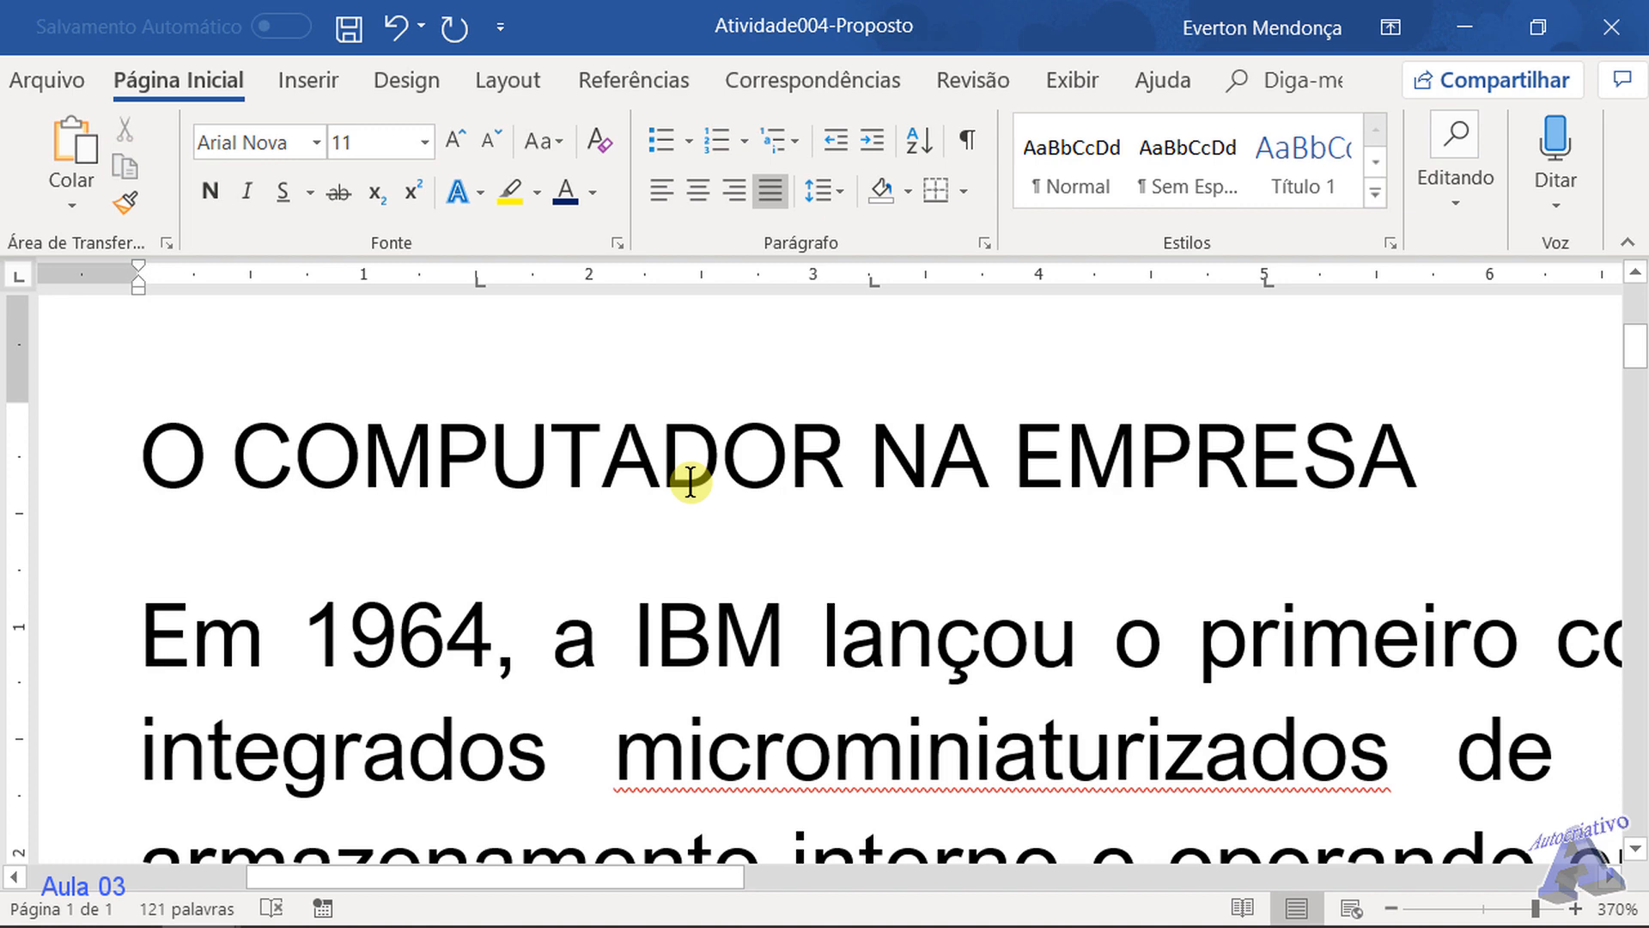
click(635, 612)
drag(637, 615, 767, 622)
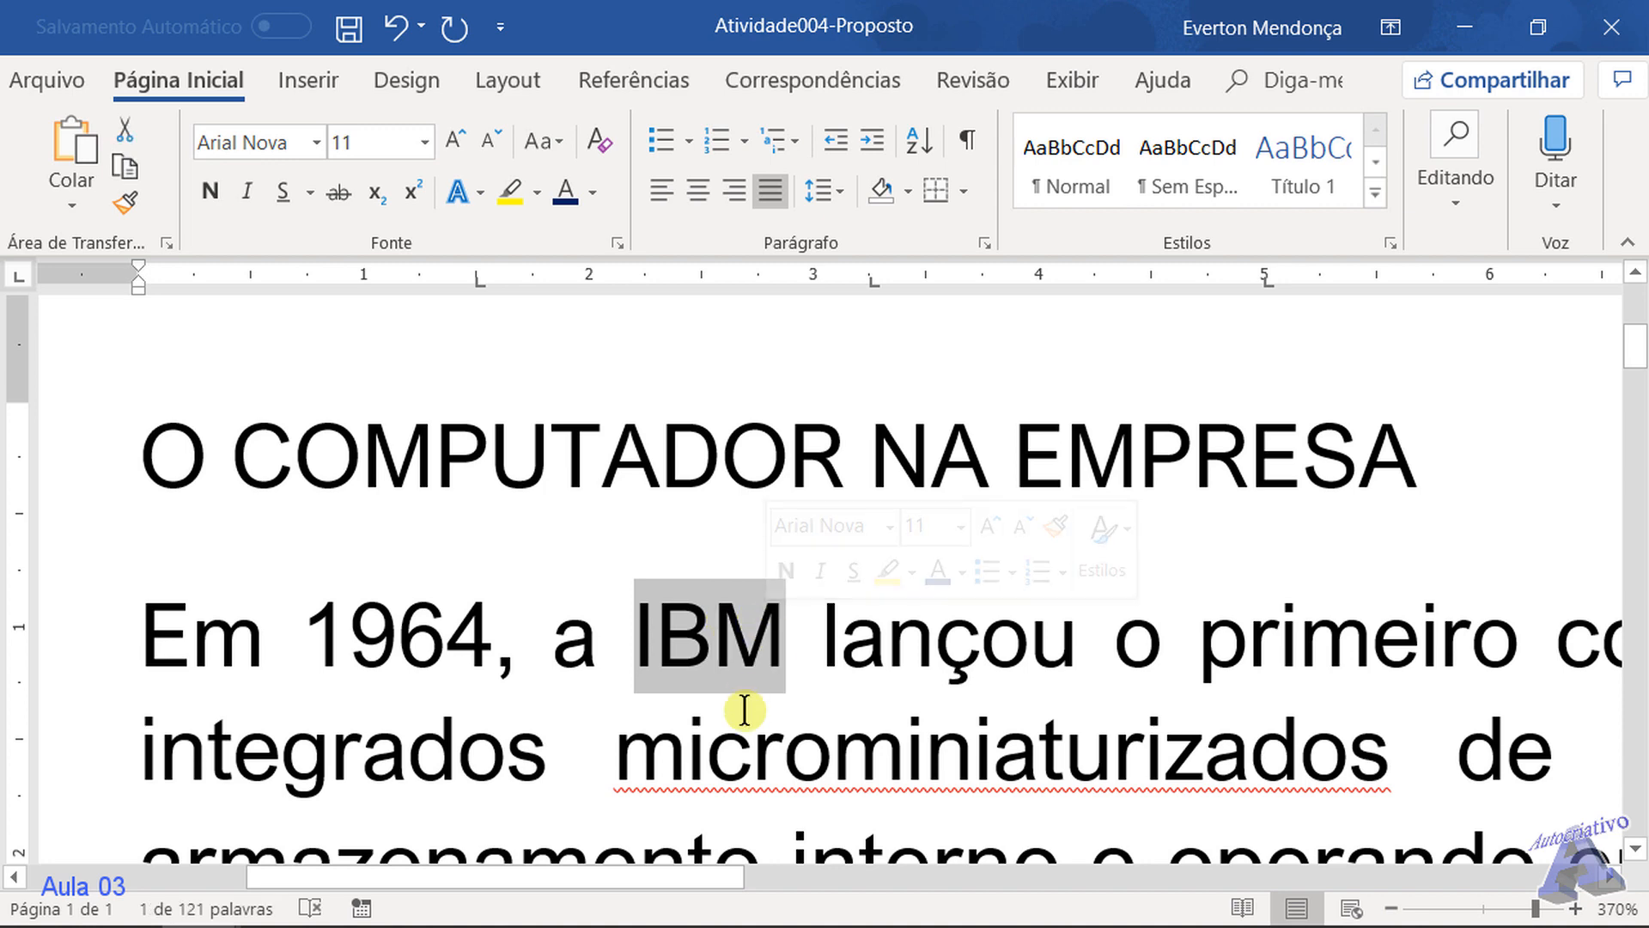
click(701, 515)
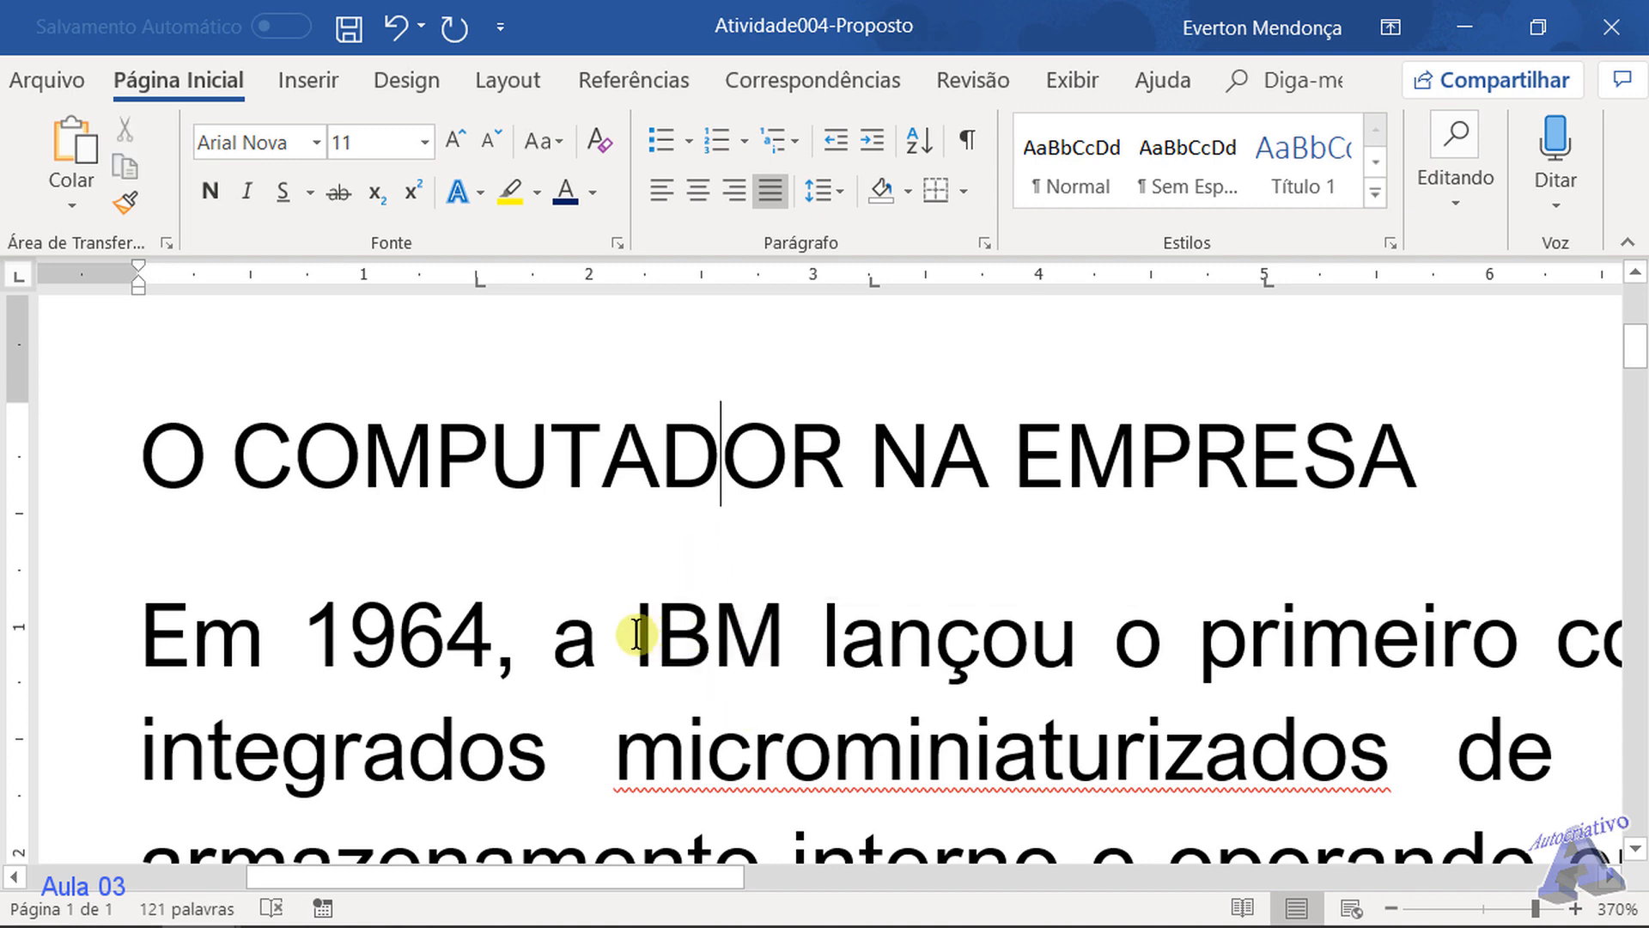
Try selecting separate words and phrases in the title and first paragraph, including "IBM", "COMPUTADOR", "NA EMPRESA" and "integrados"
drag(637, 636, 758, 655)
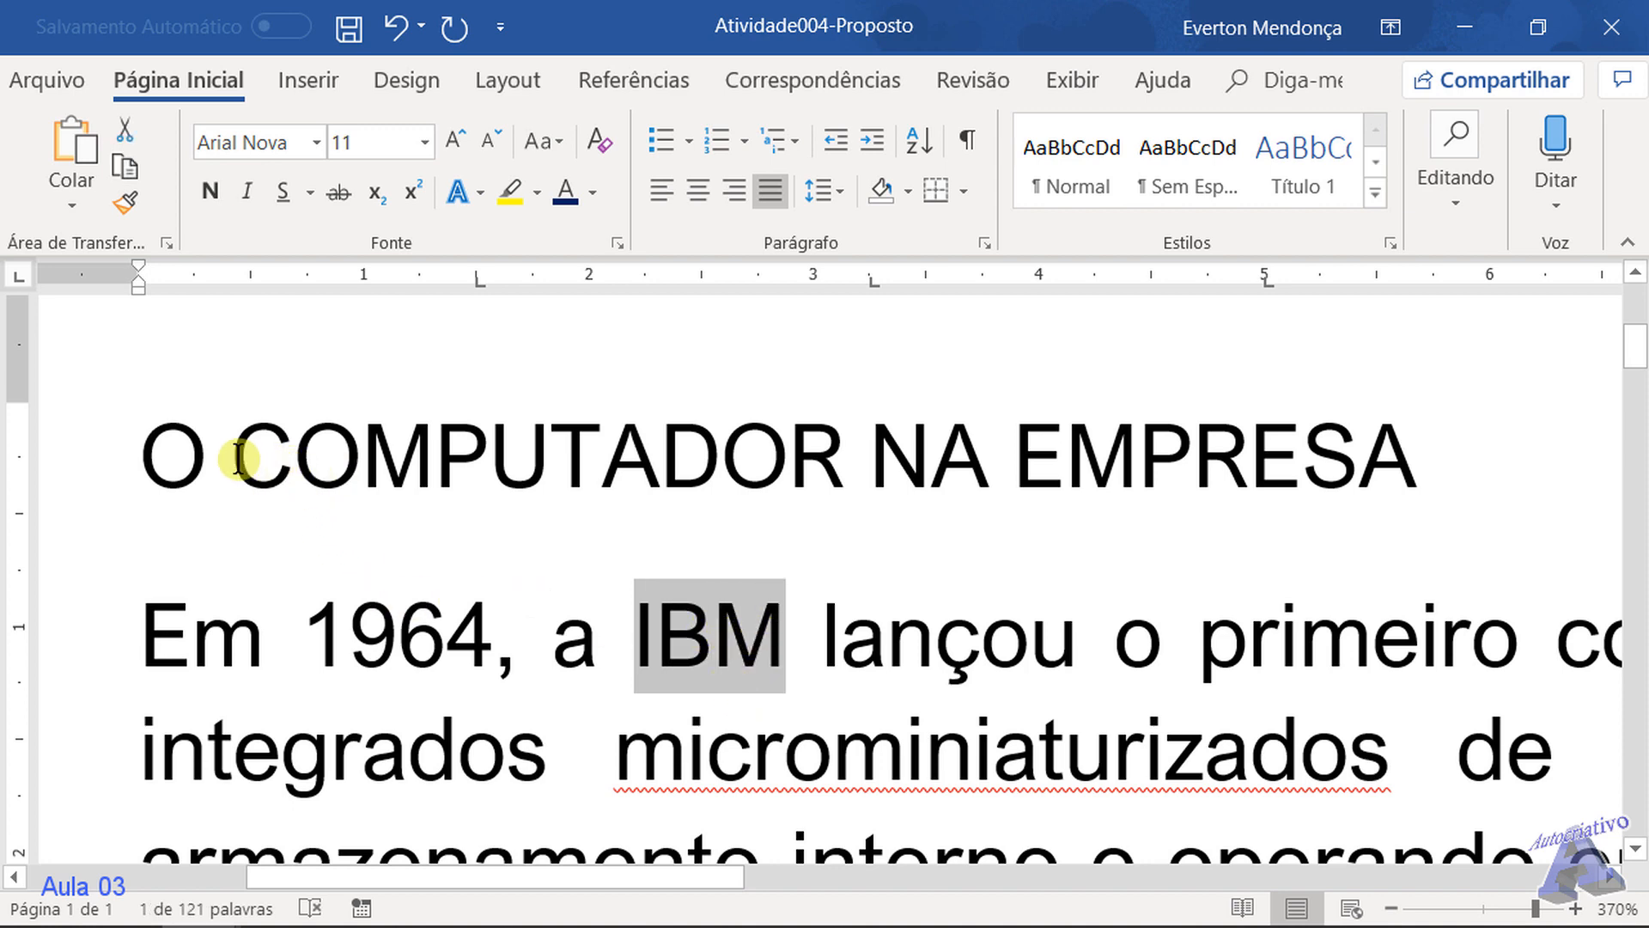
drag(240, 456, 814, 434)
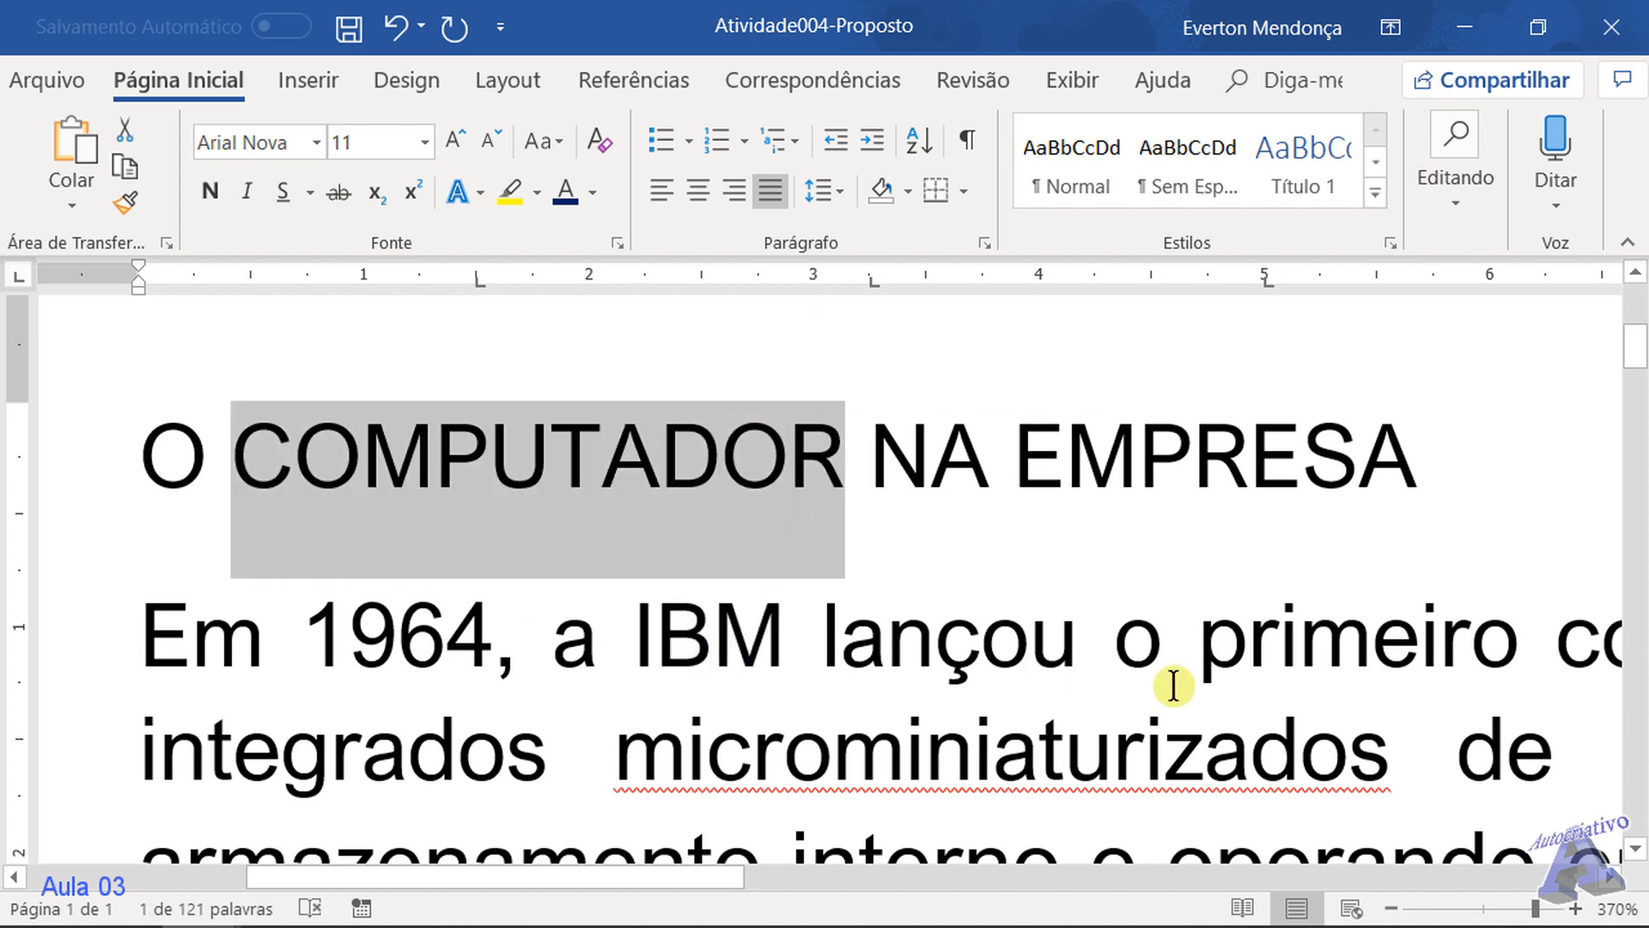
drag(1152, 644, 571, 645)
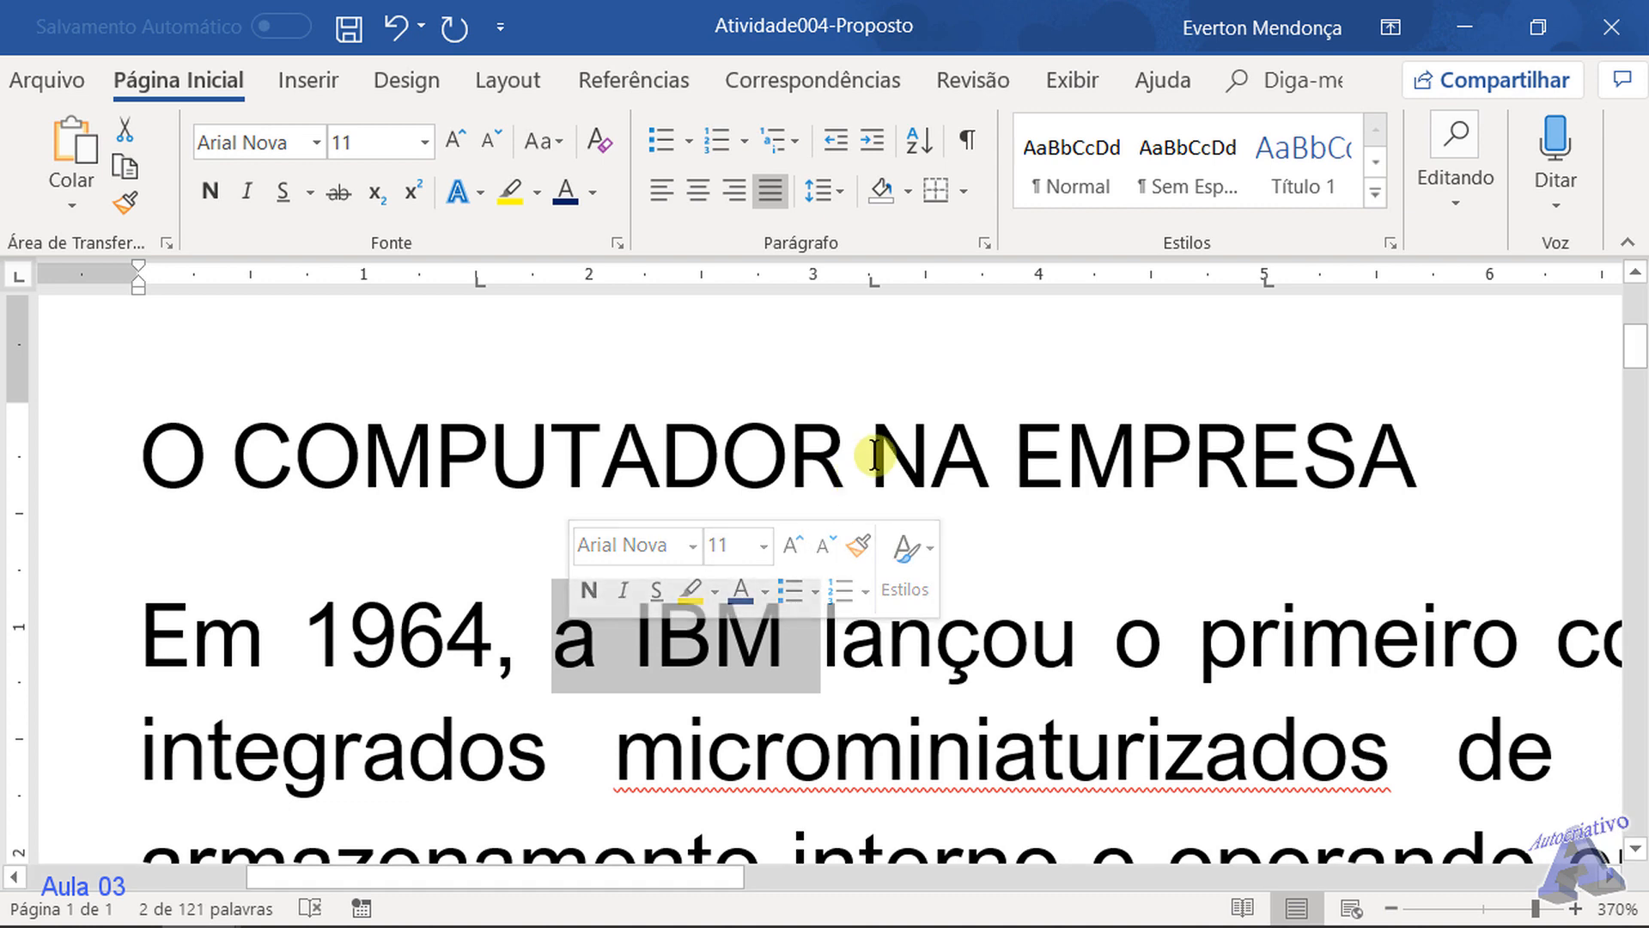
drag(873, 456, 1303, 440)
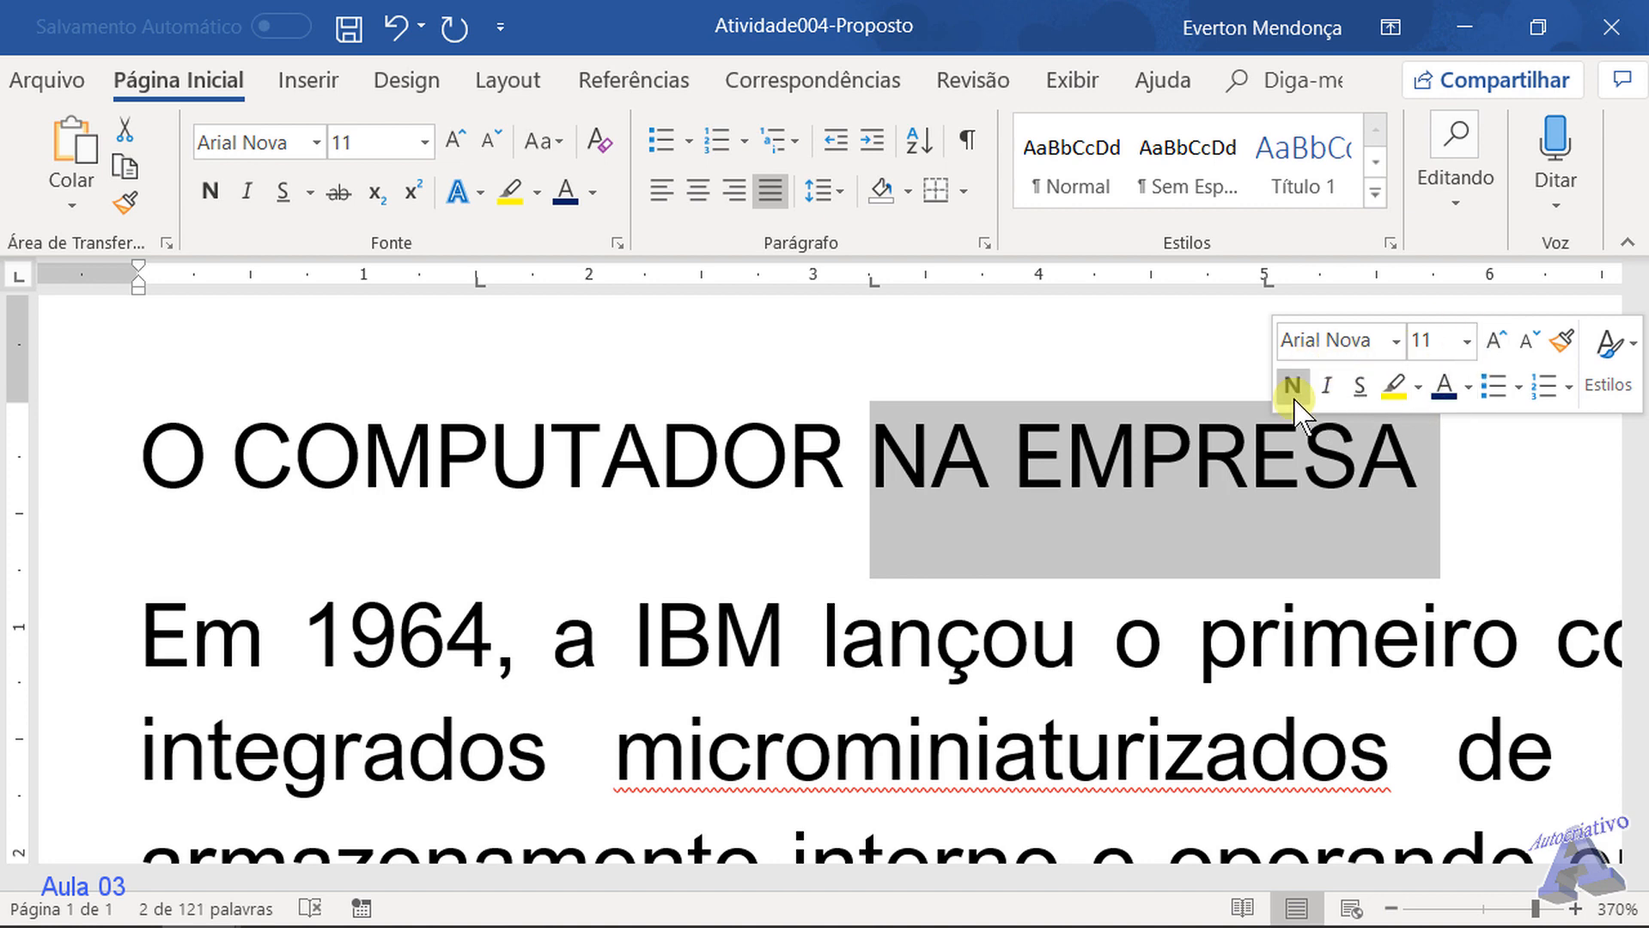
click(391, 636)
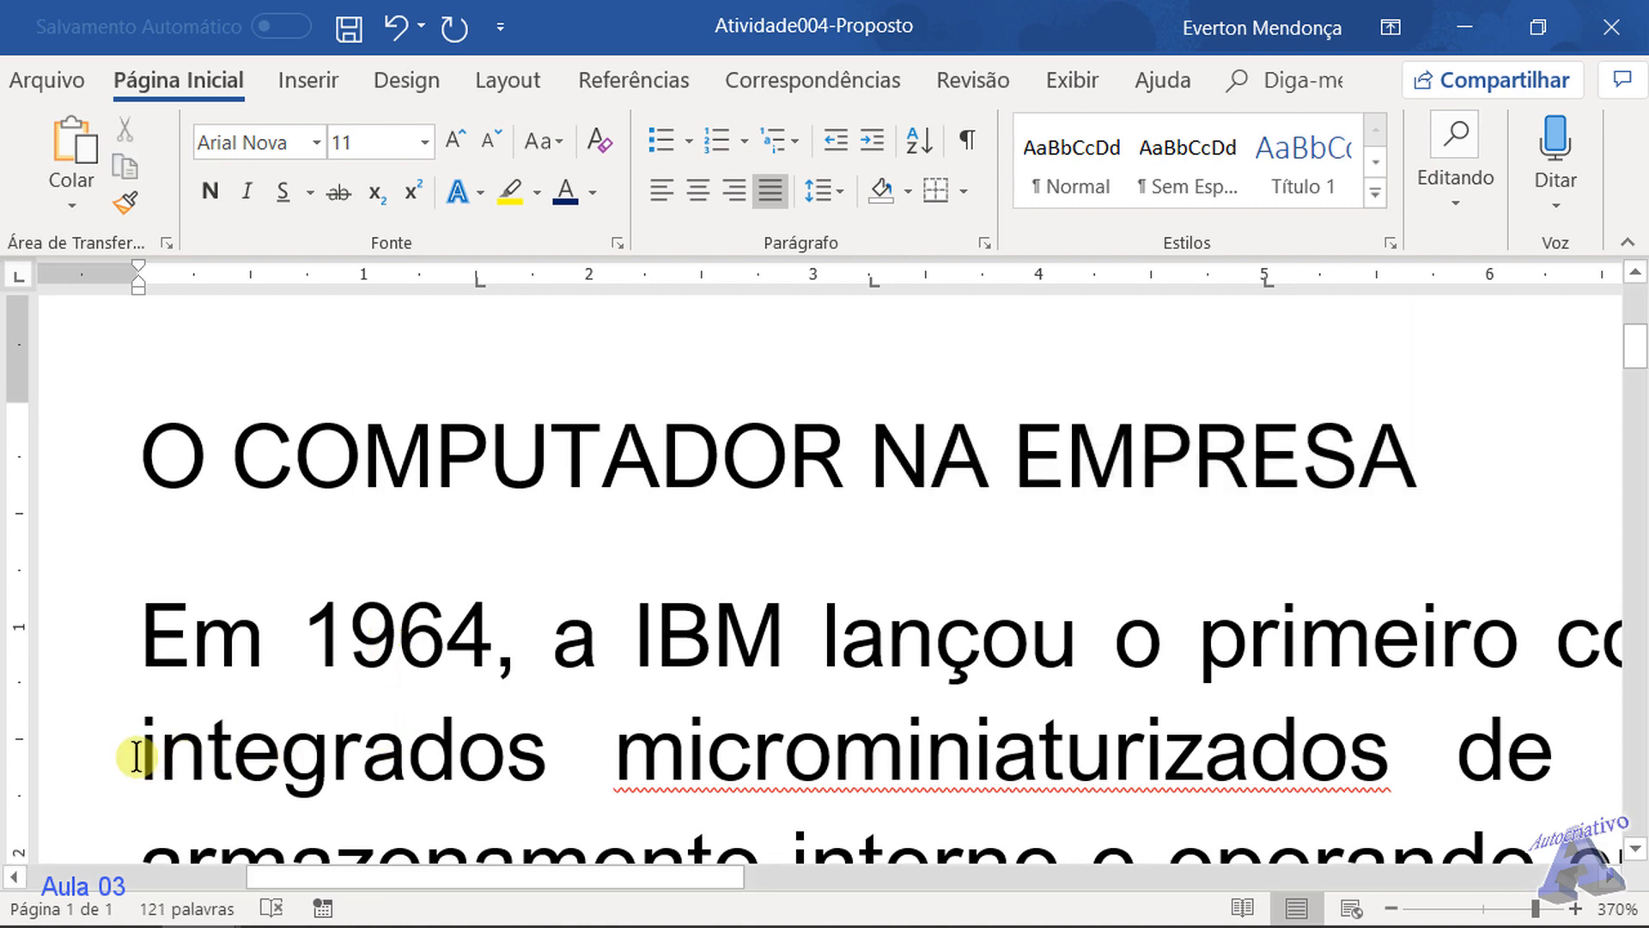
drag(133, 754, 564, 746)
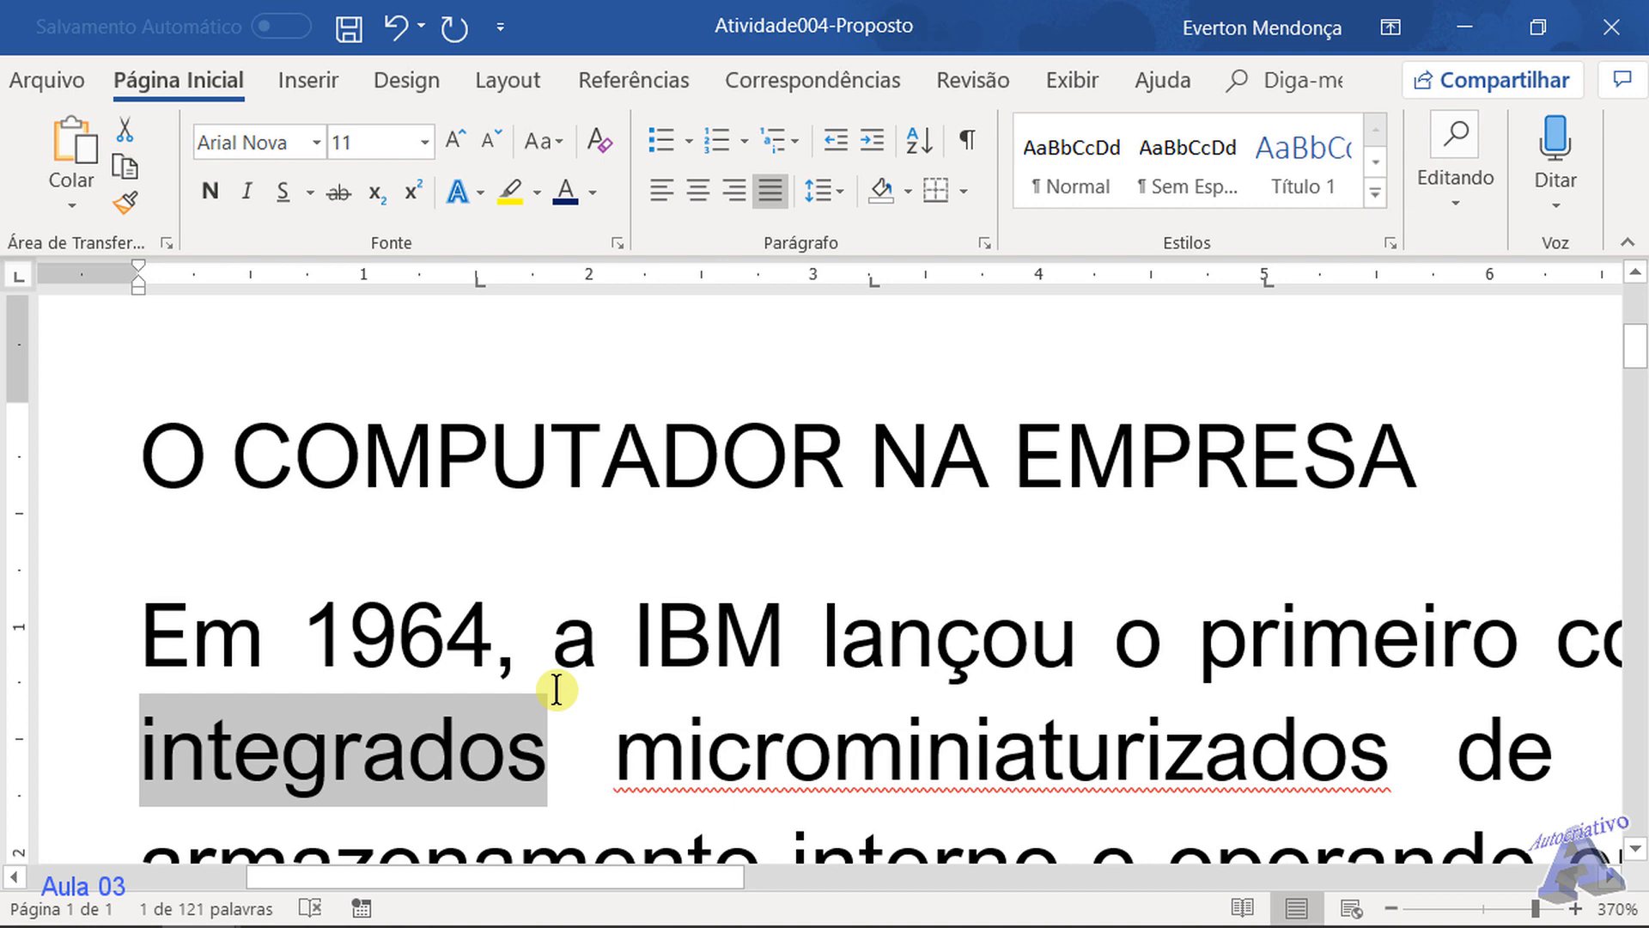
scroll(556, 690, down, 2)
scroll(560, 670, up, 2)
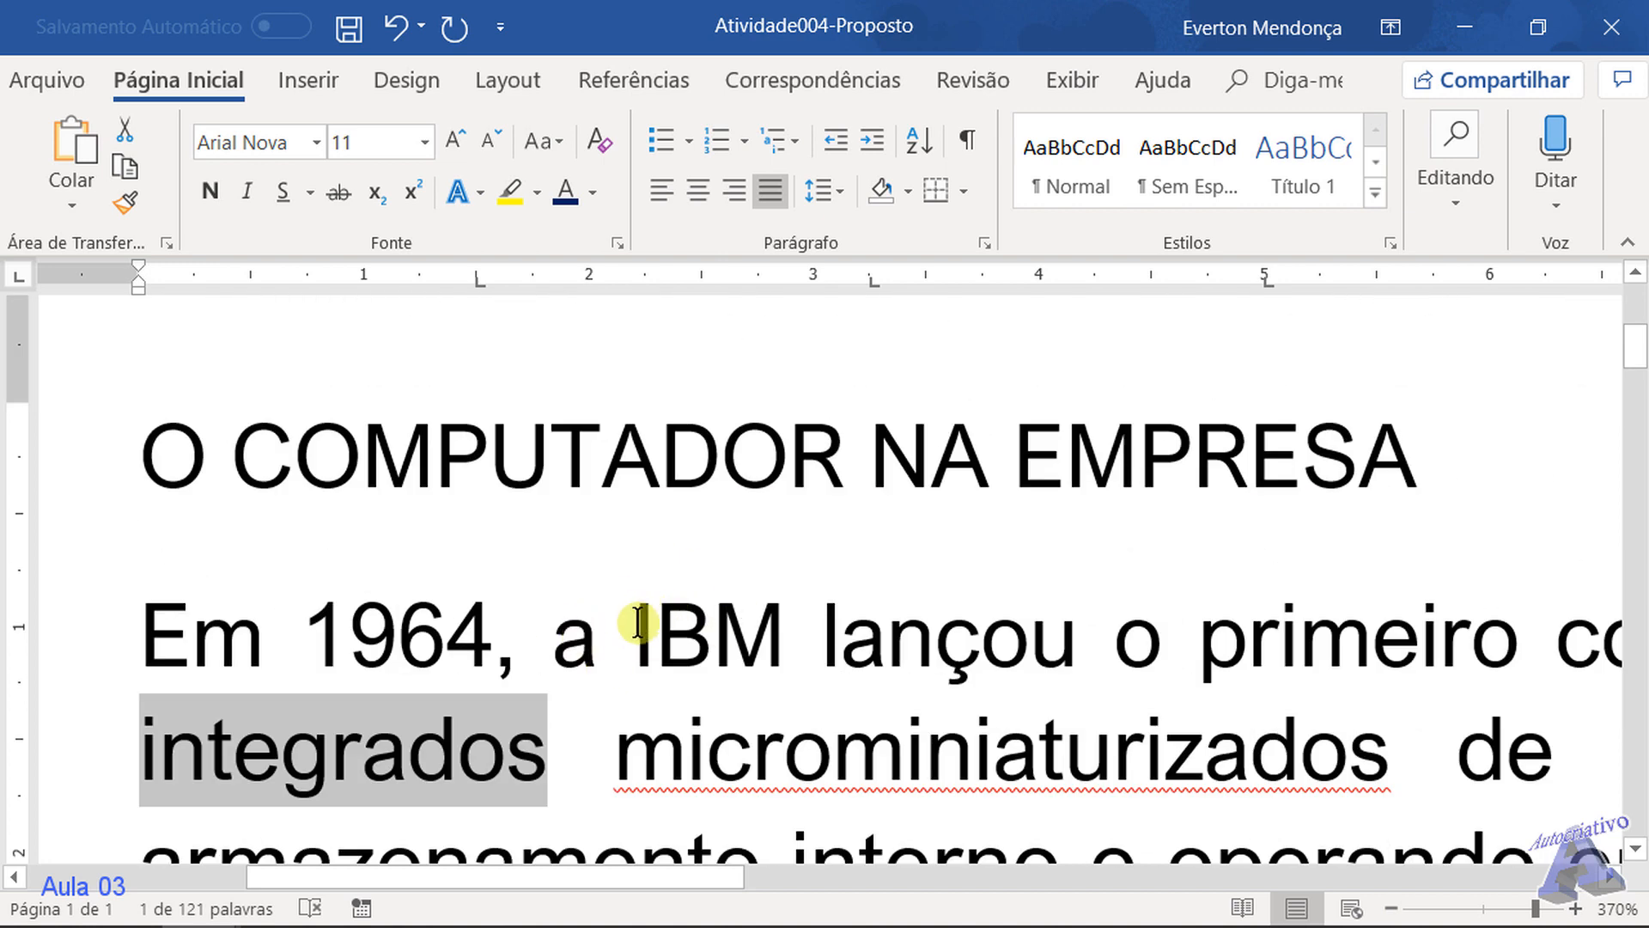
Make the word "IBM" in the "Em 1964" paragraph bold
drag(638, 623, 756, 624)
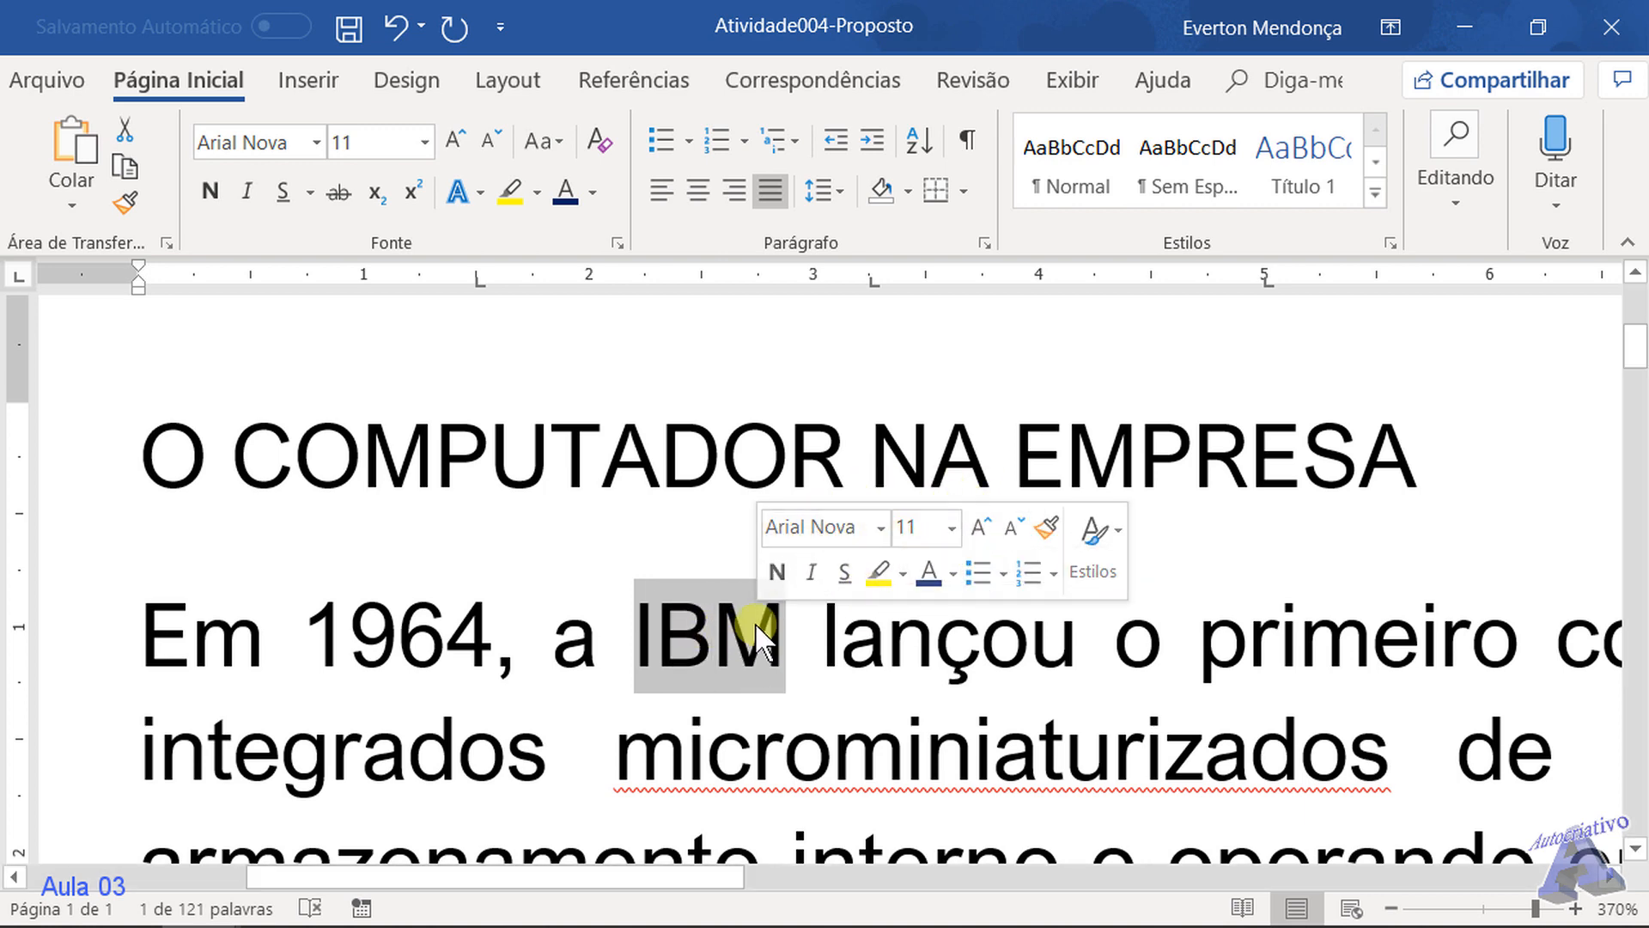
click(775, 580)
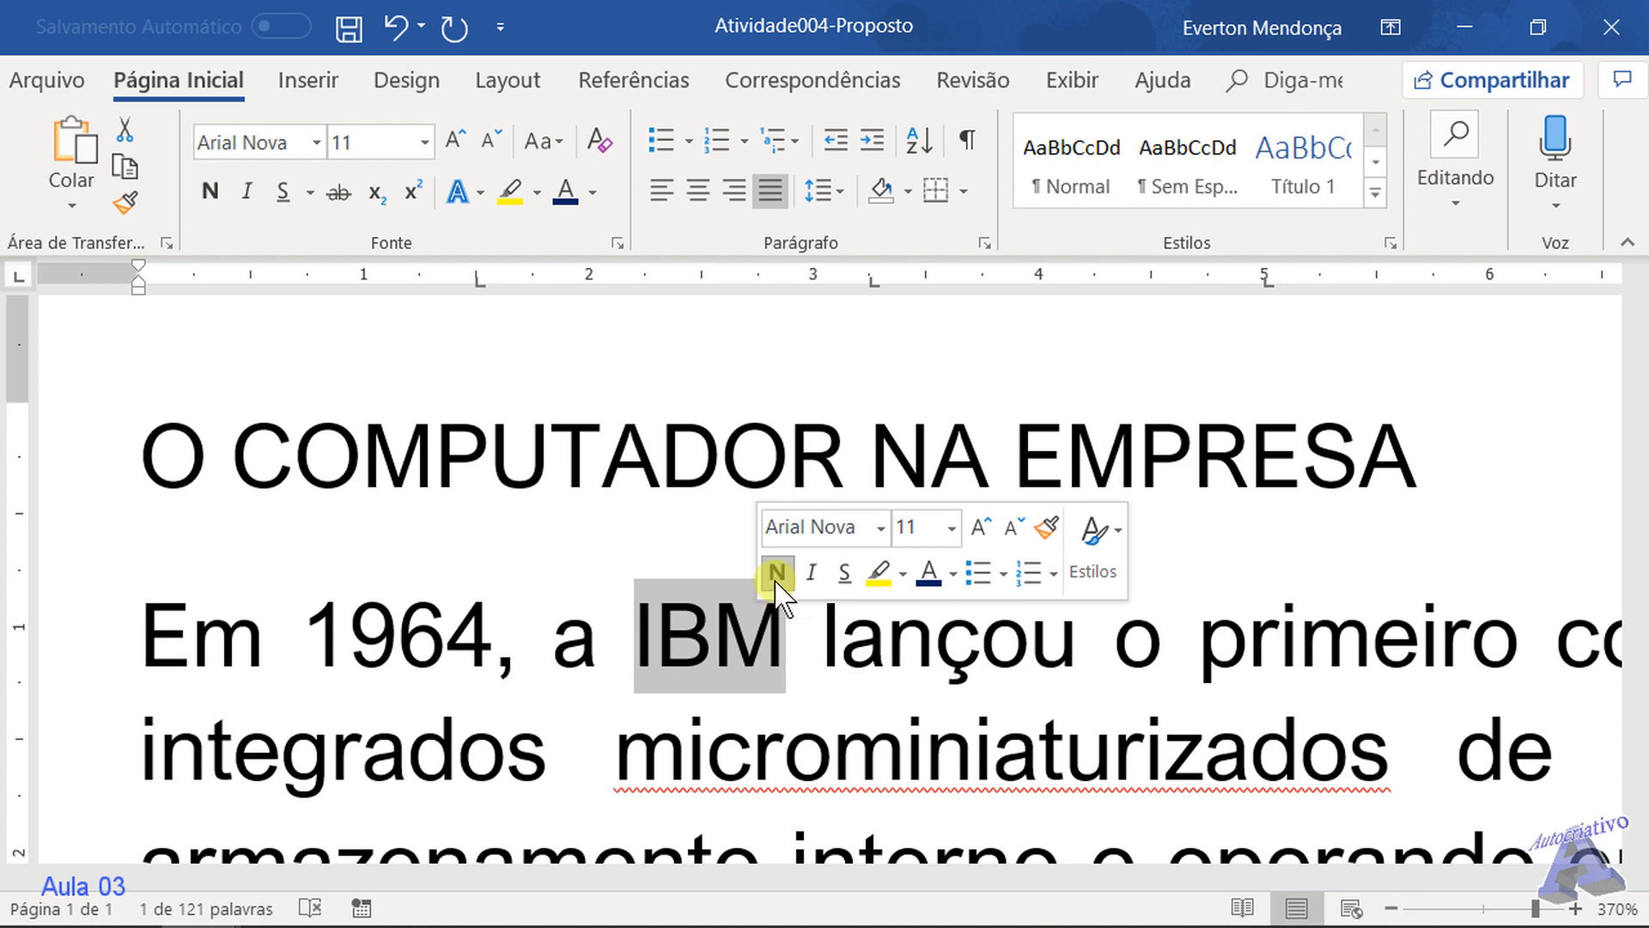
click(777, 582)
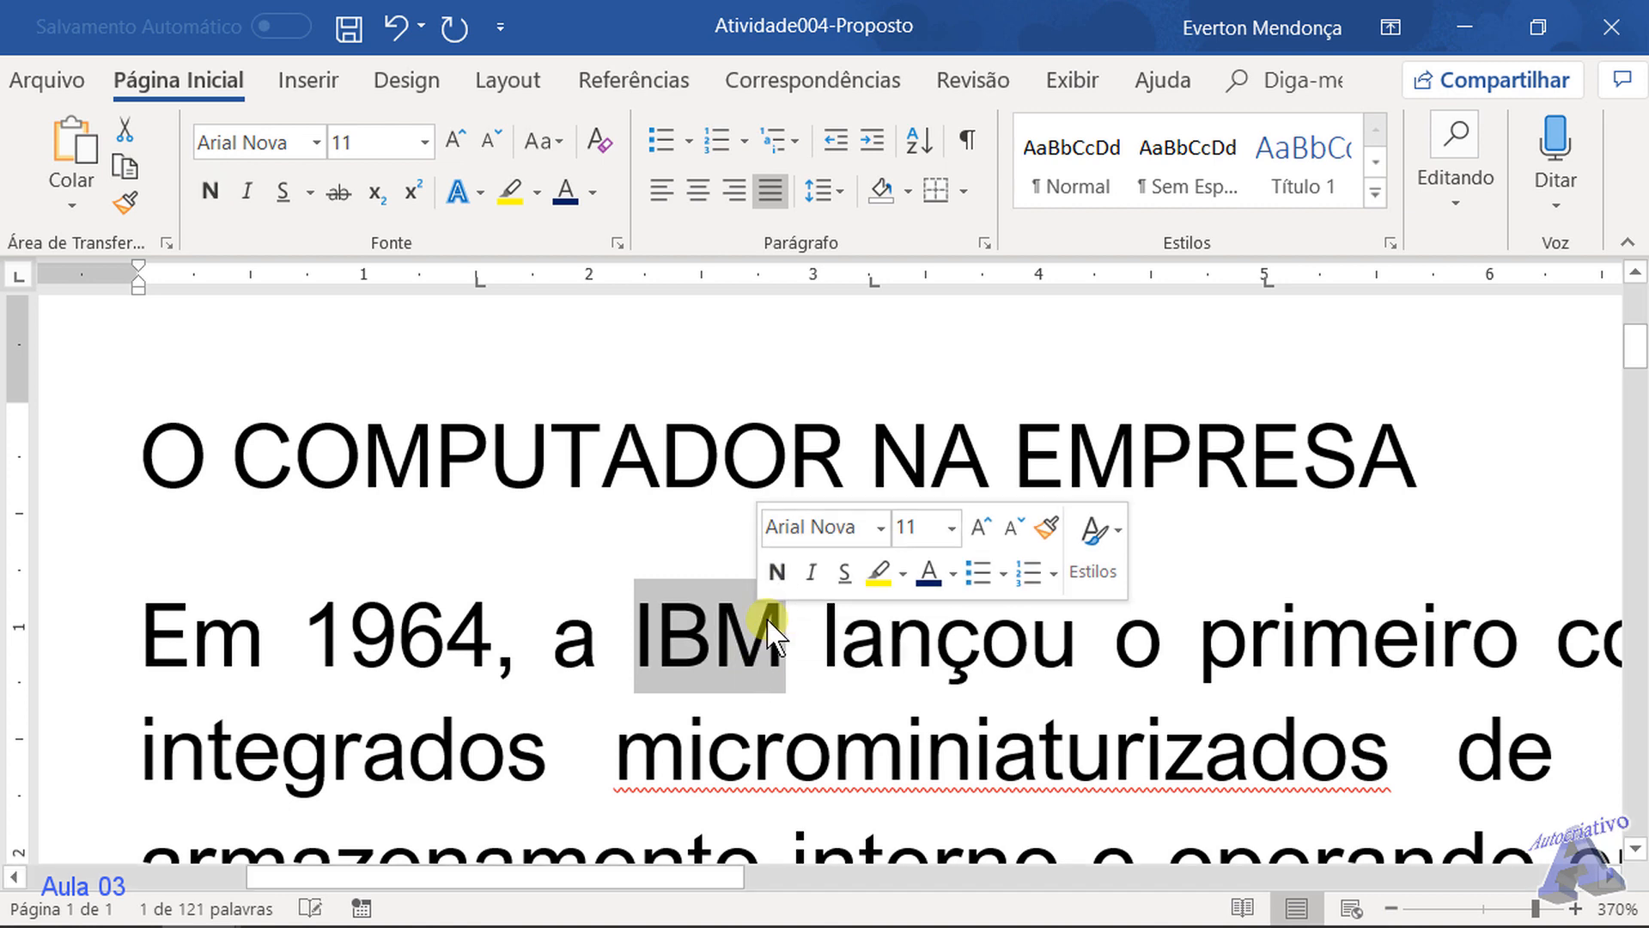
click(776, 581)
click(777, 582)
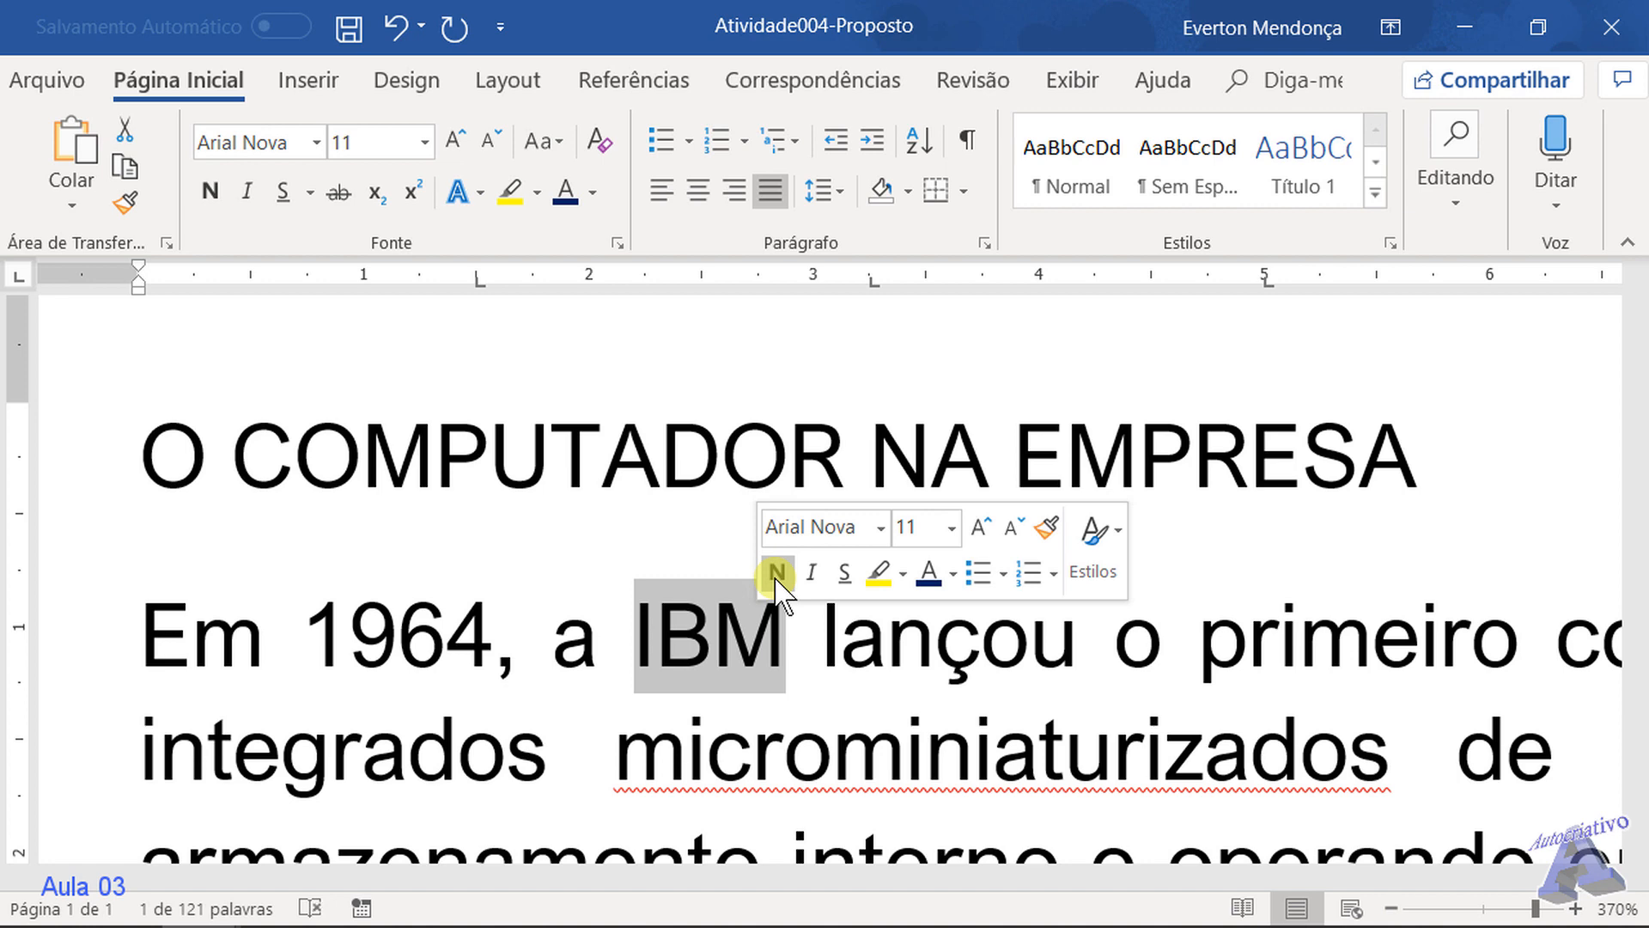
click(777, 582)
click(776, 582)
click(777, 582)
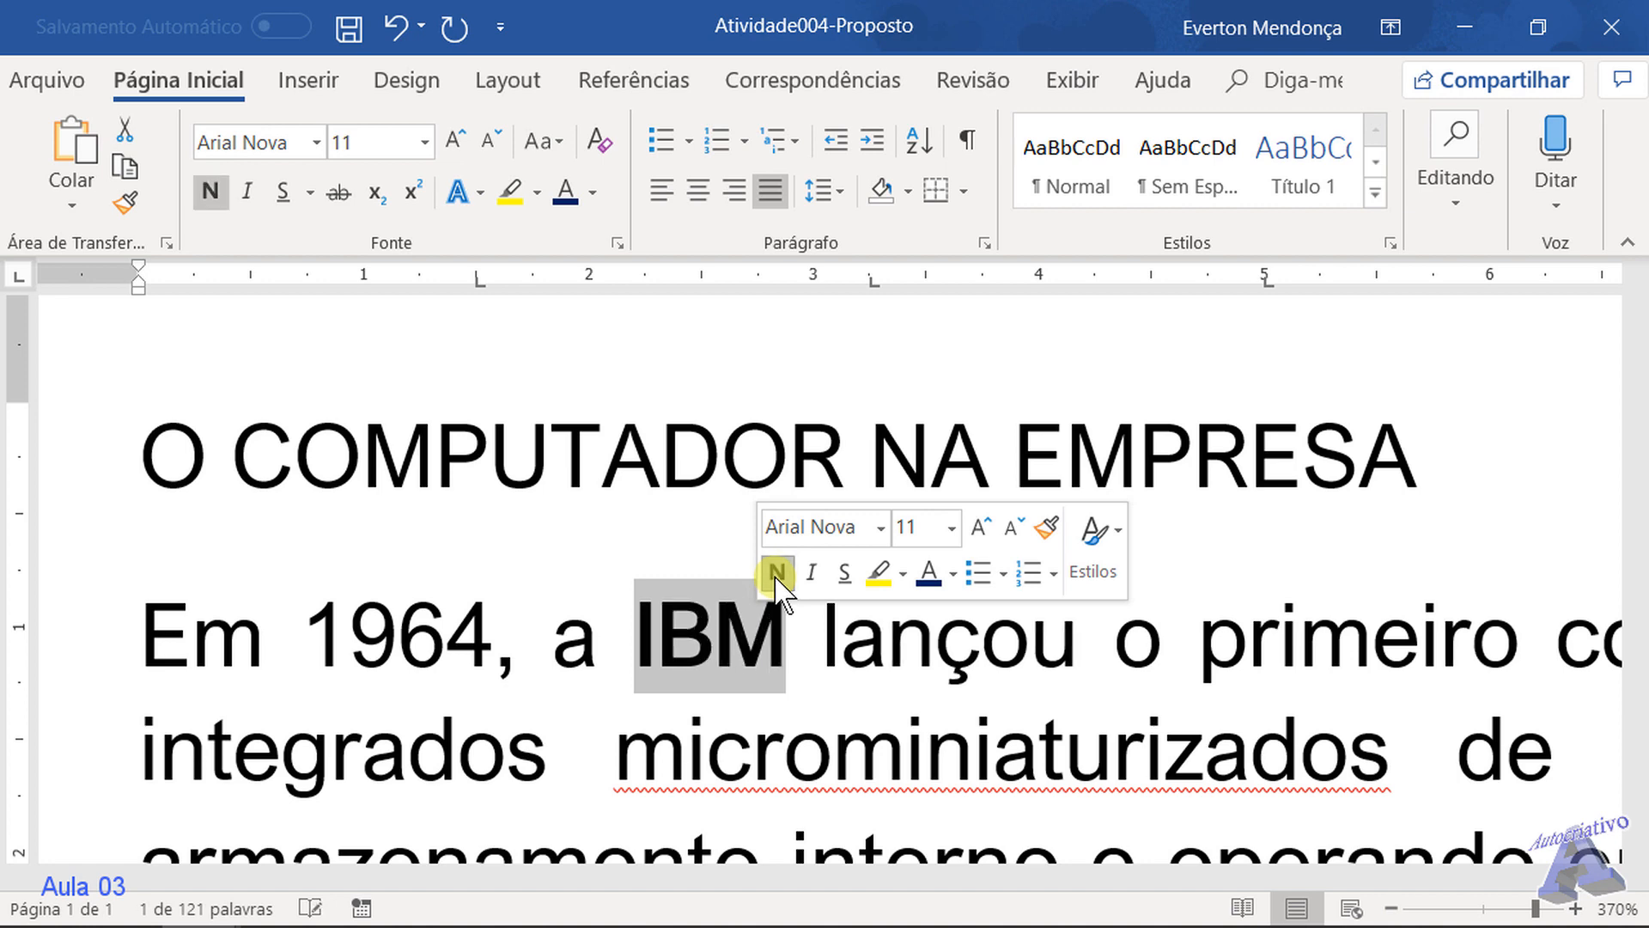
click(619, 531)
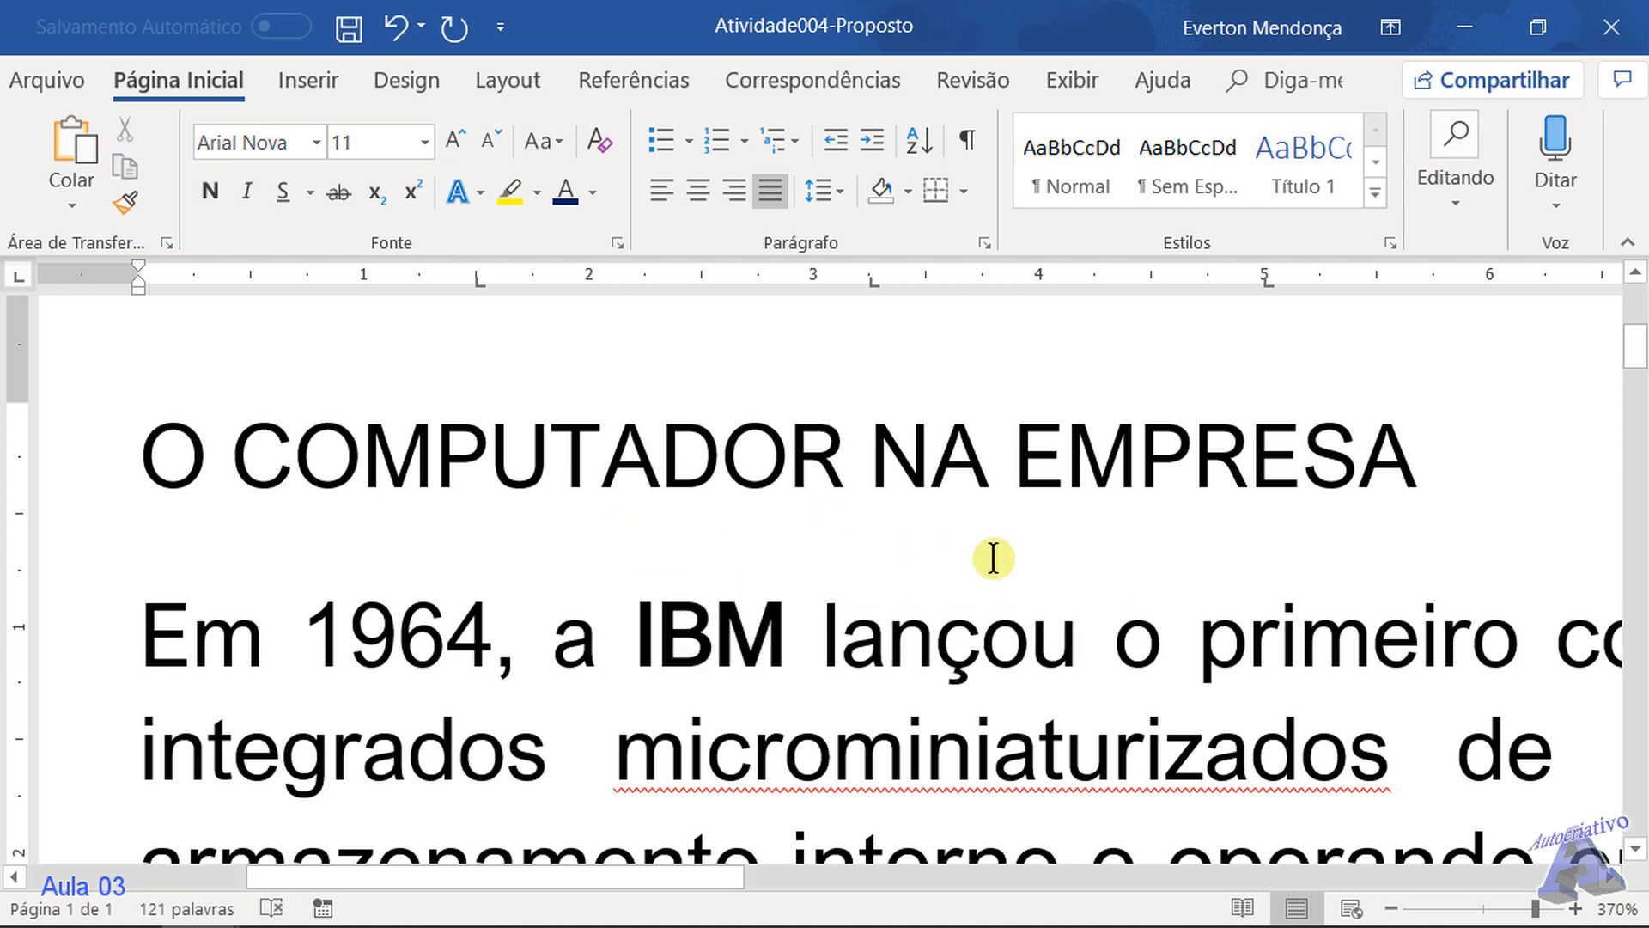
Give the bold word "IBM" in the first paragraph an orange-red font color from the extended standard color palette
drag(625, 632, 869, 634)
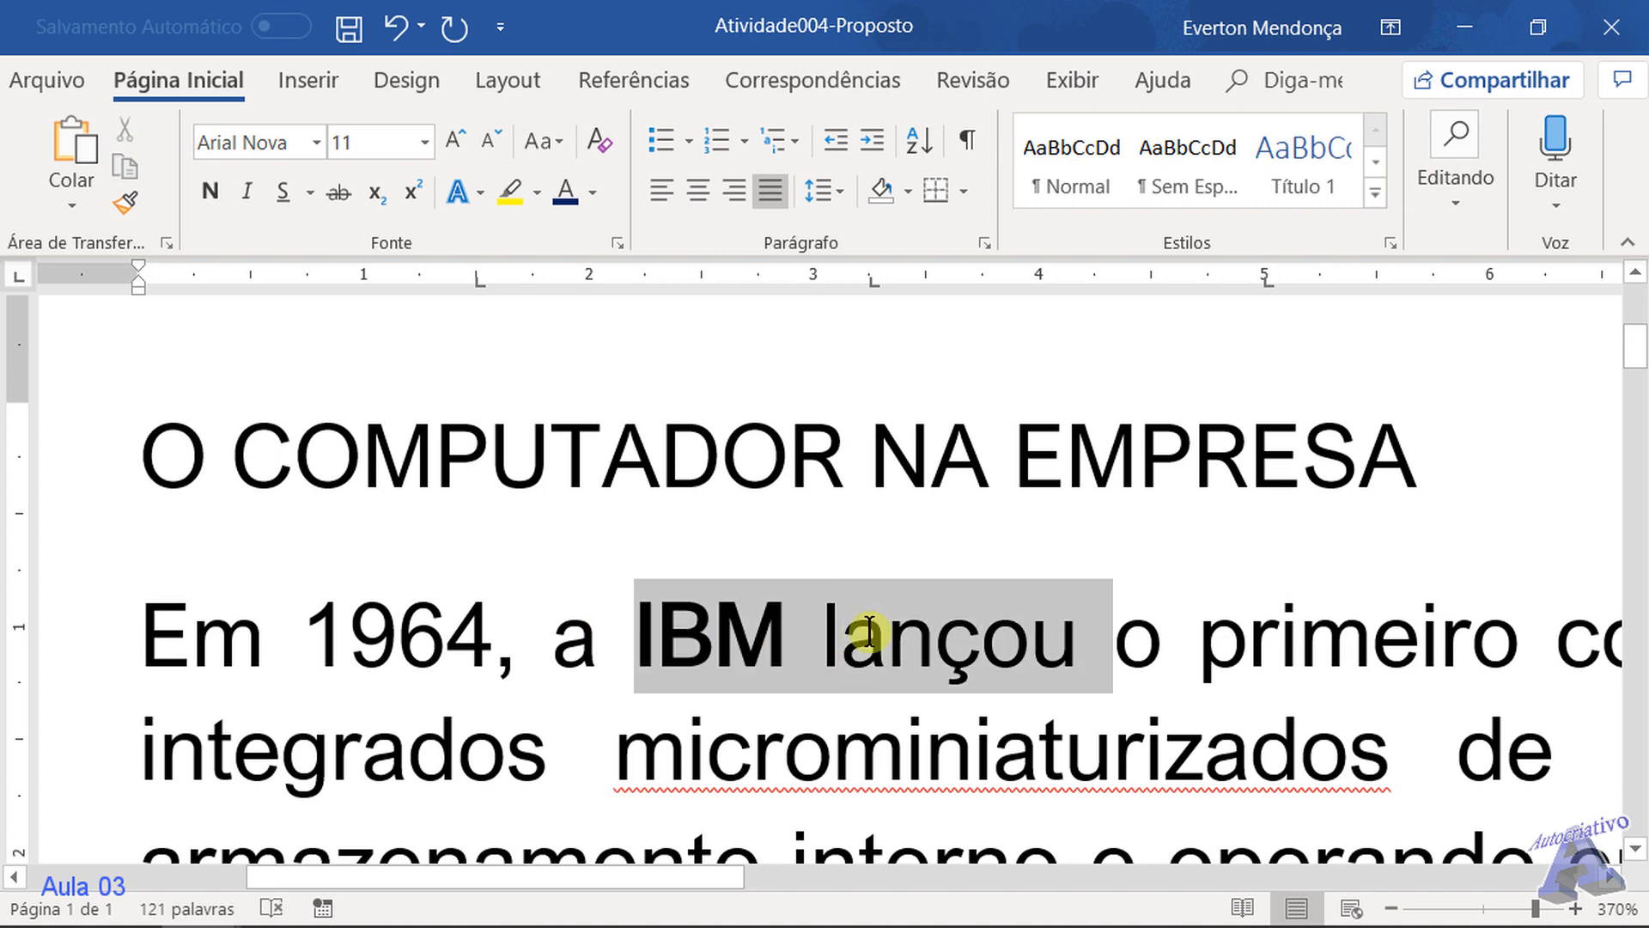
scroll(847, 682, up, 13)
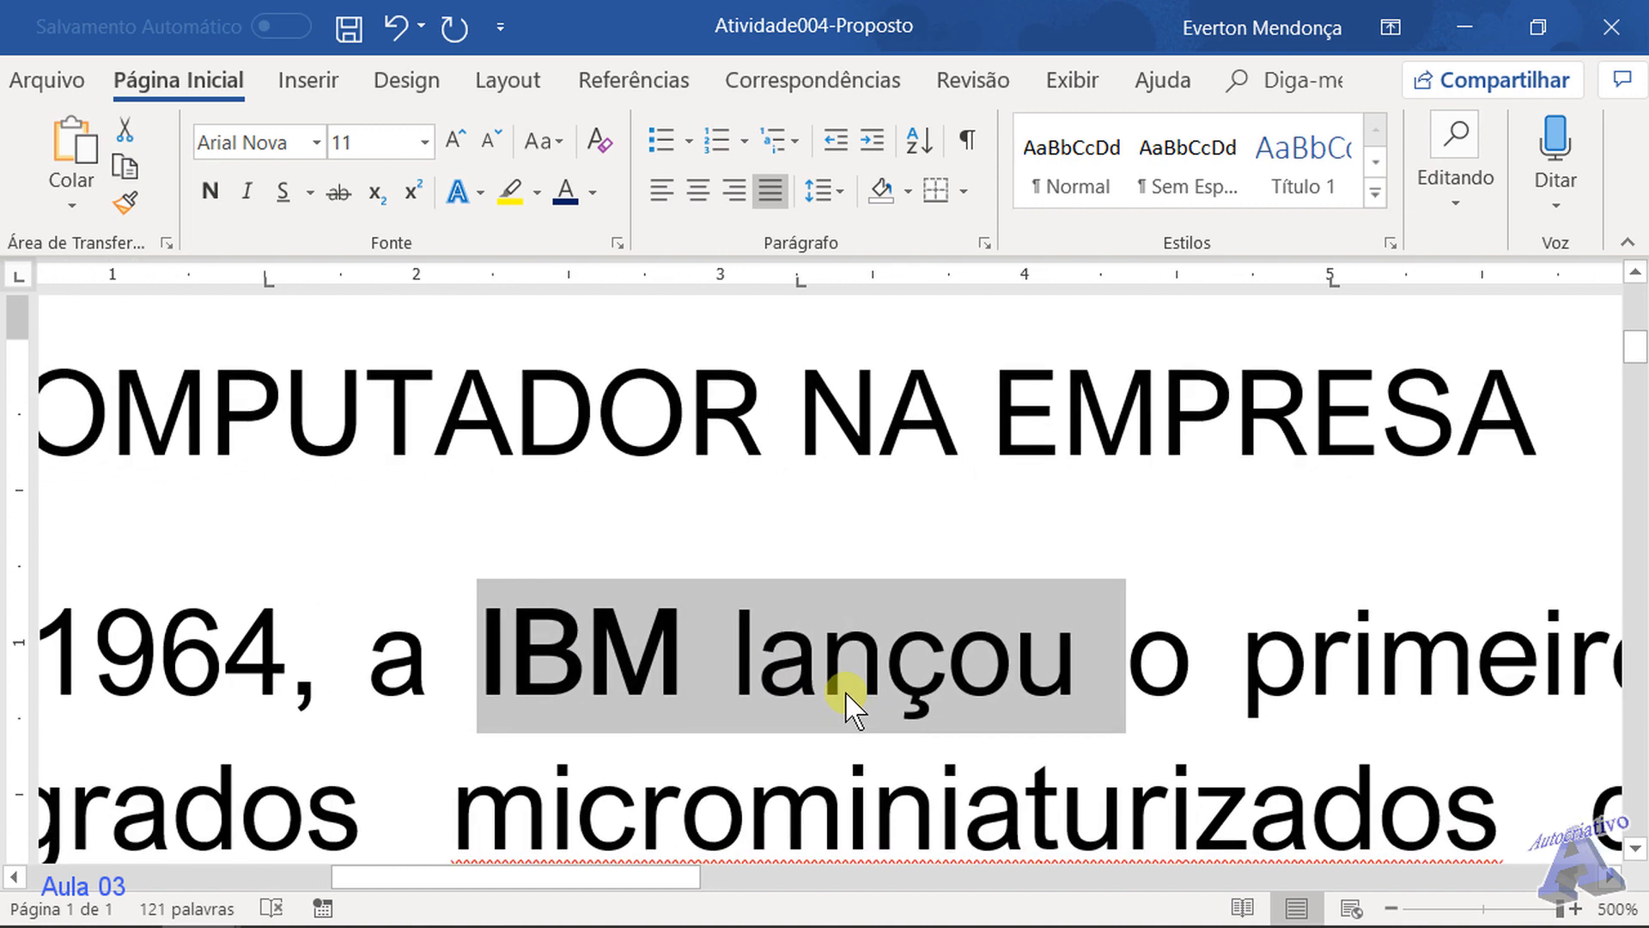
click(667, 762)
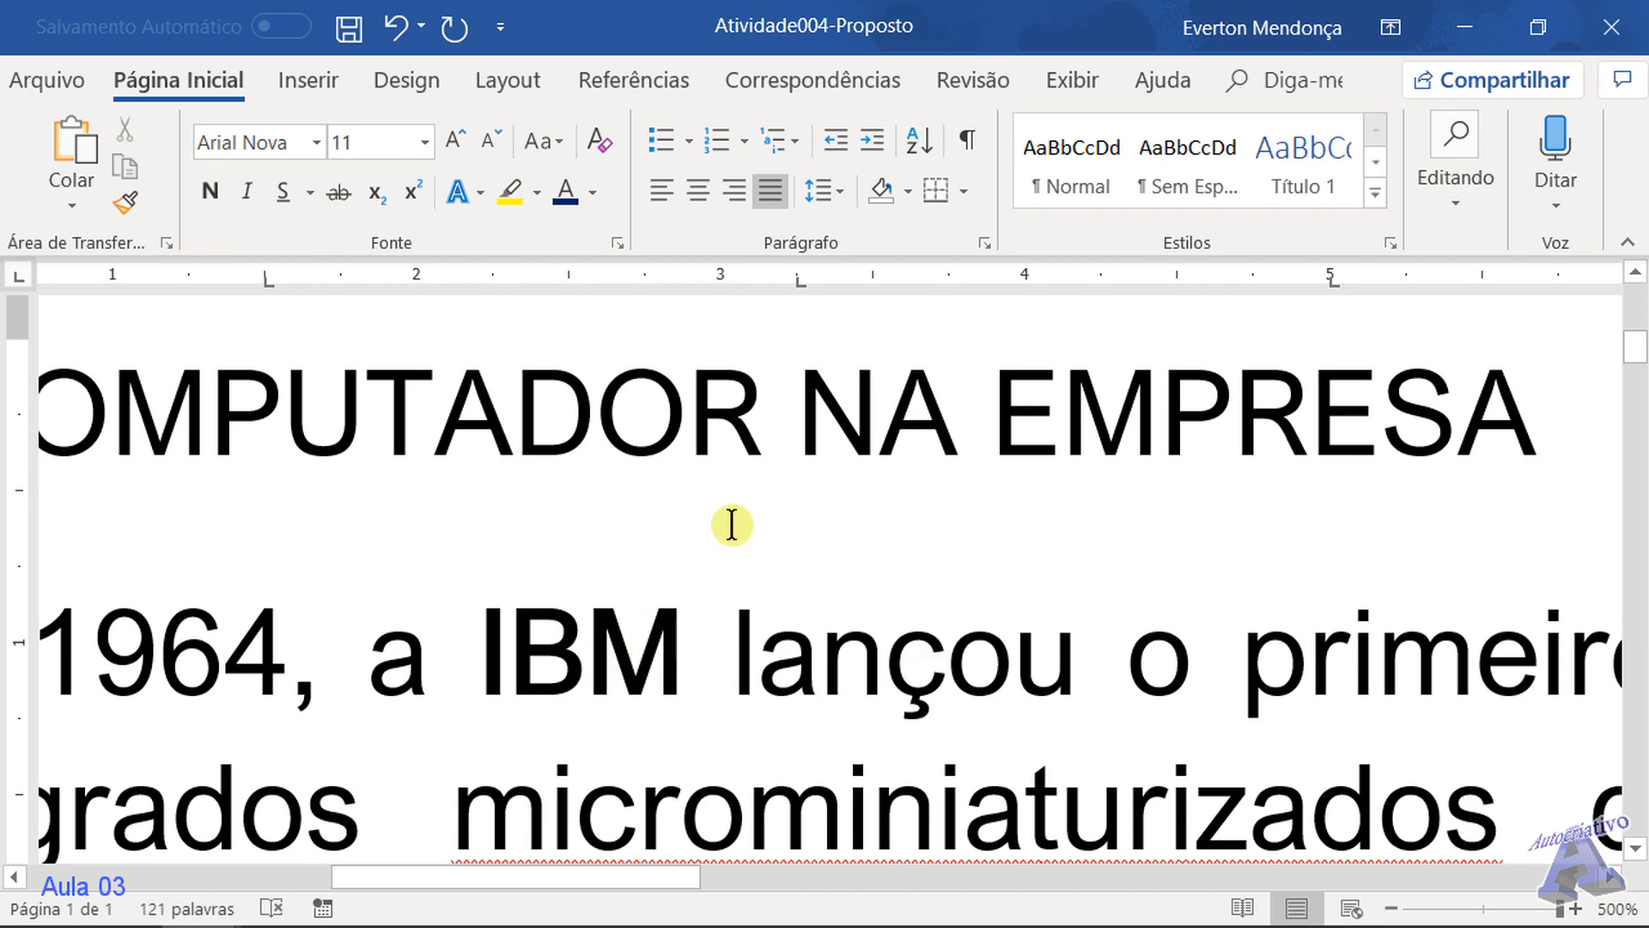
drag(478, 629, 649, 636)
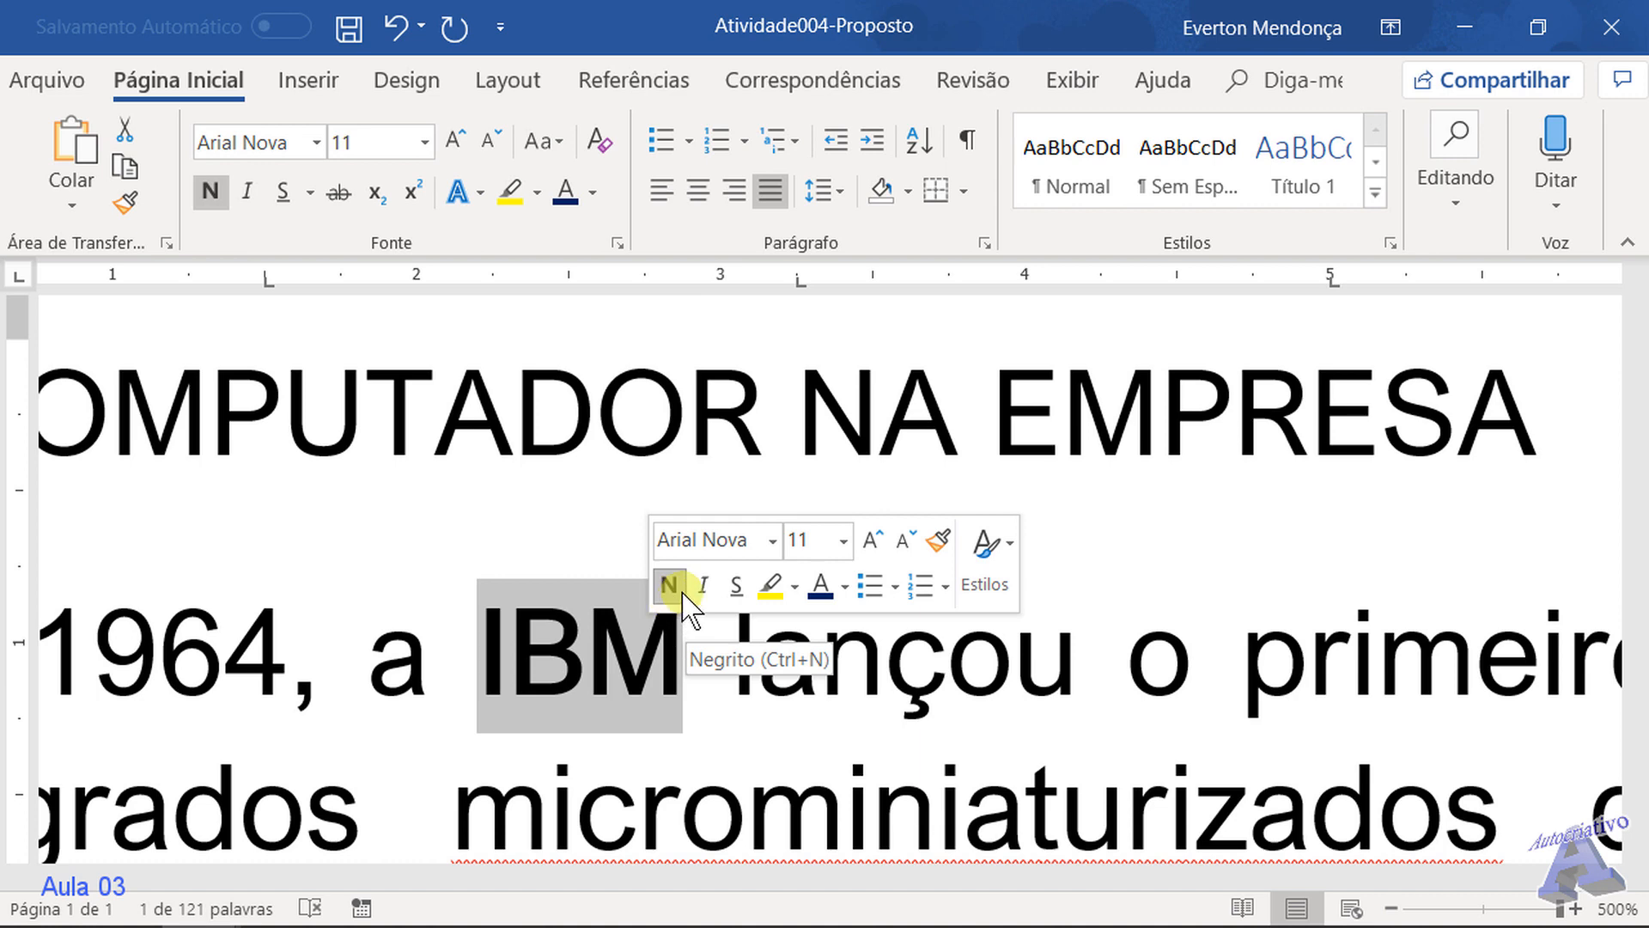
click(696, 554)
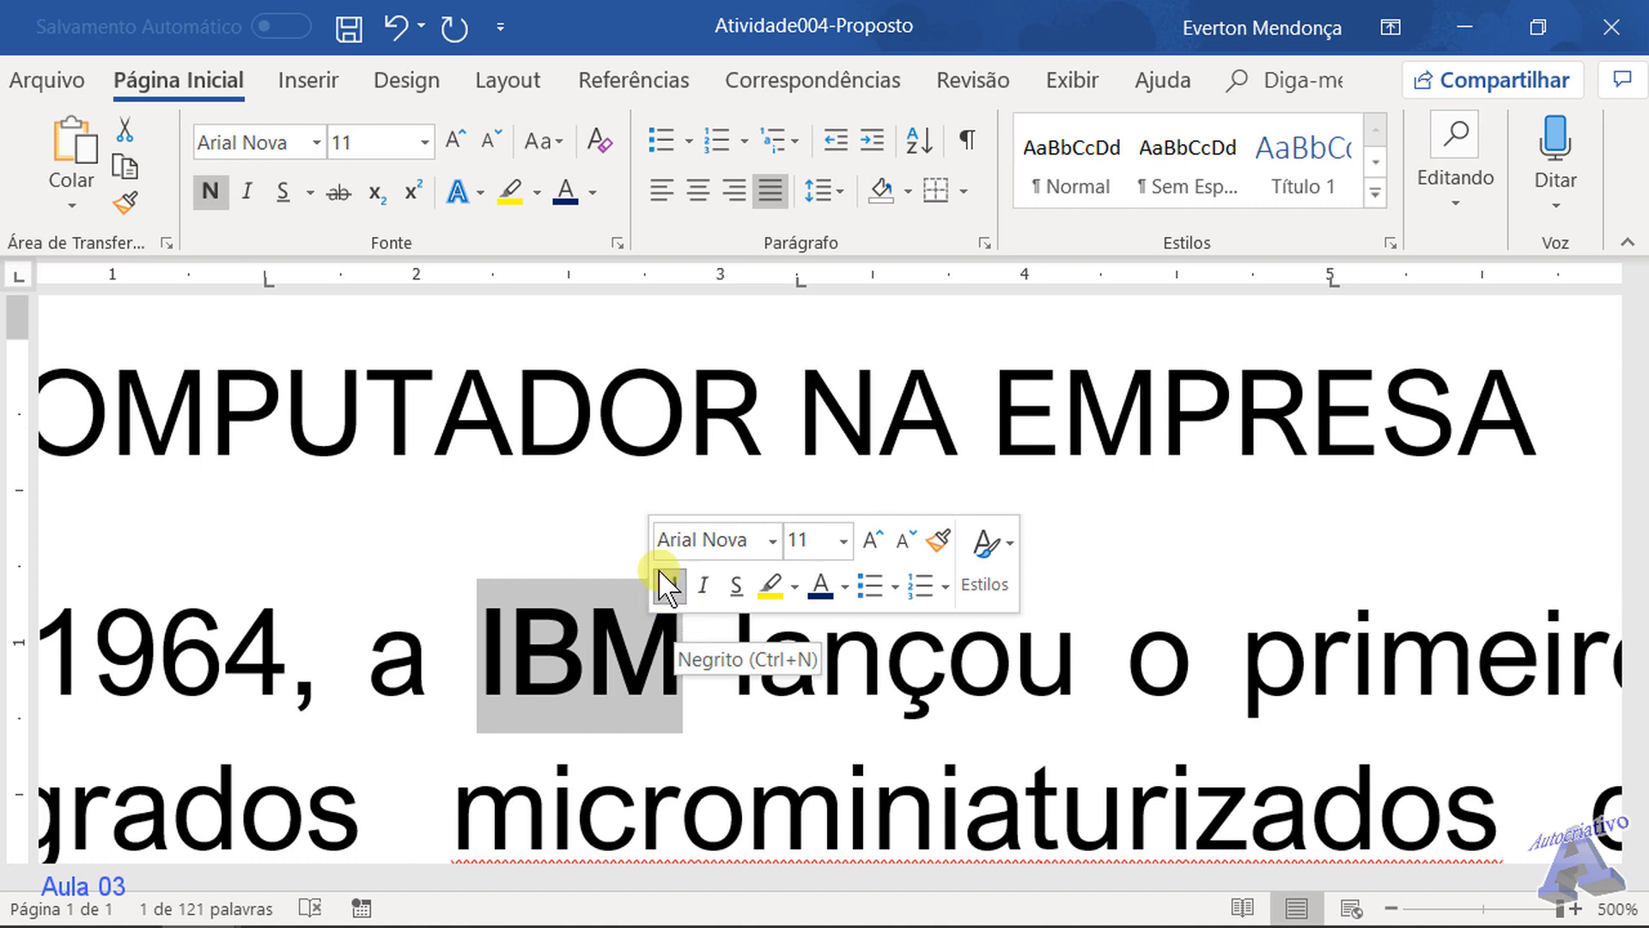
click(847, 588)
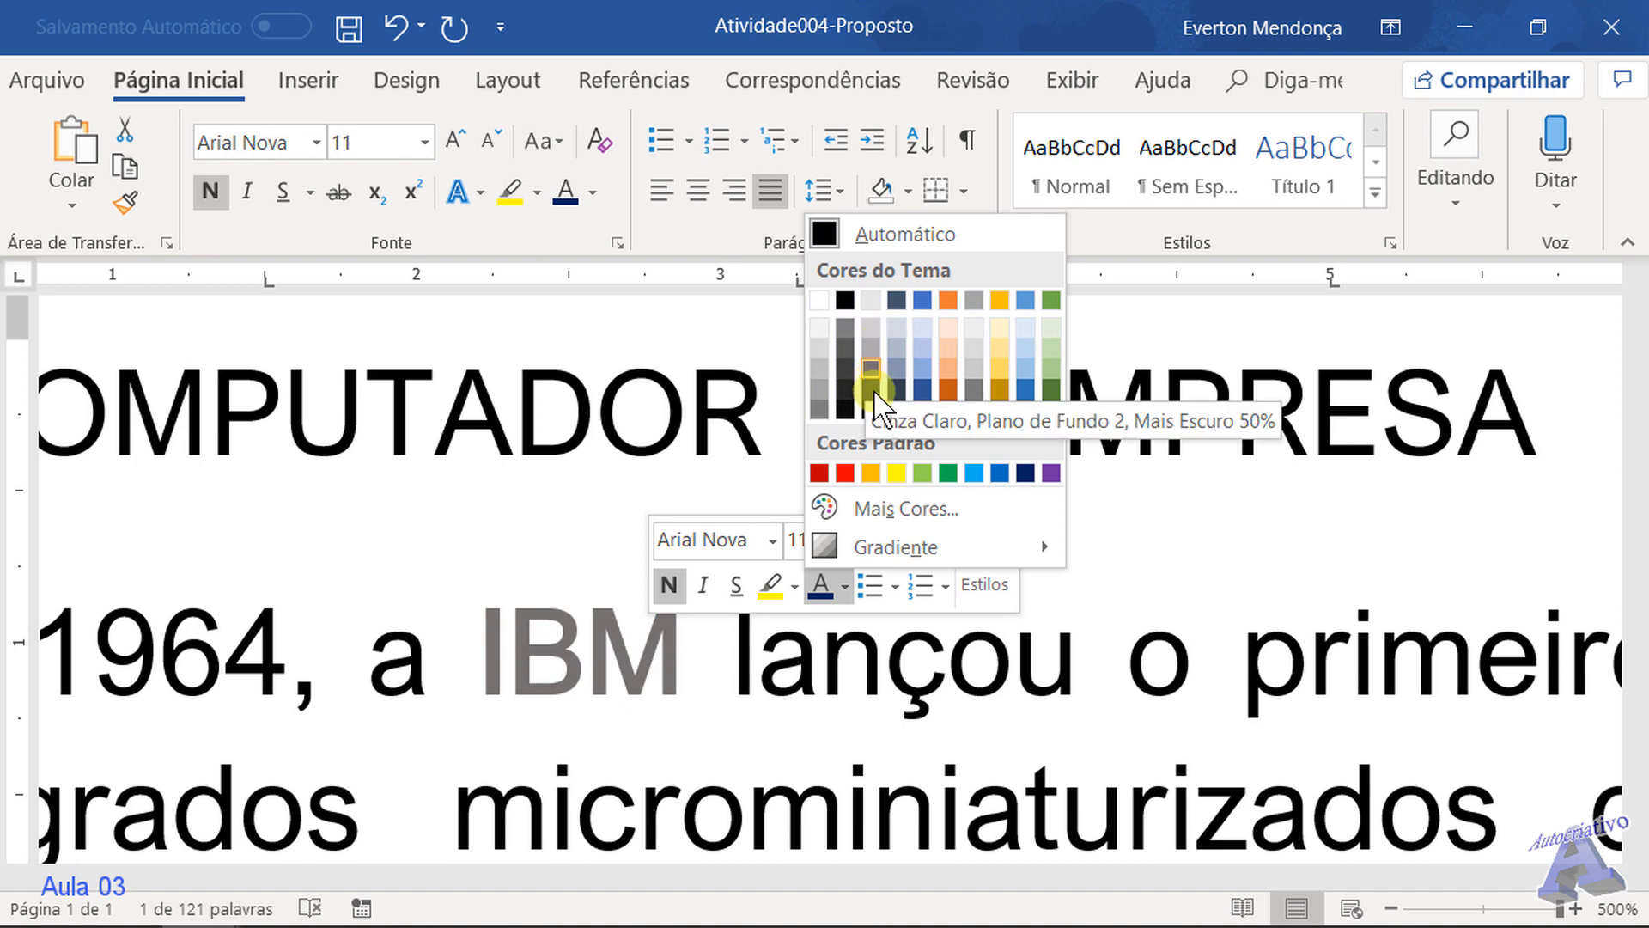
click(883, 510)
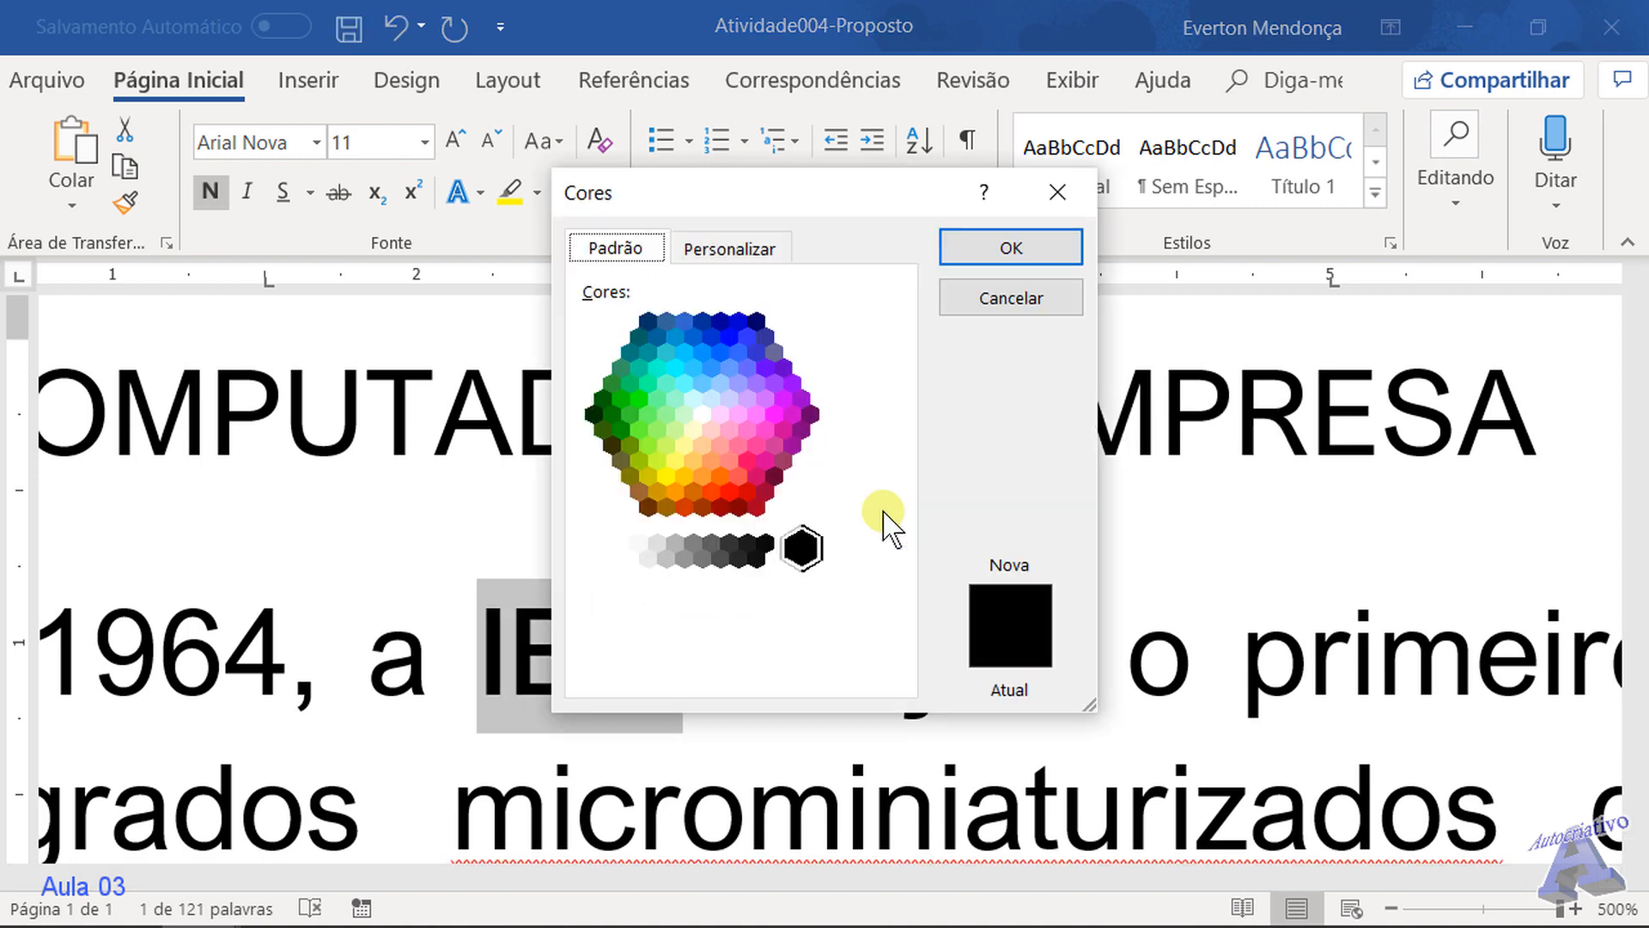
drag(755, 210, 926, 292)
click(875, 481)
click(929, 512)
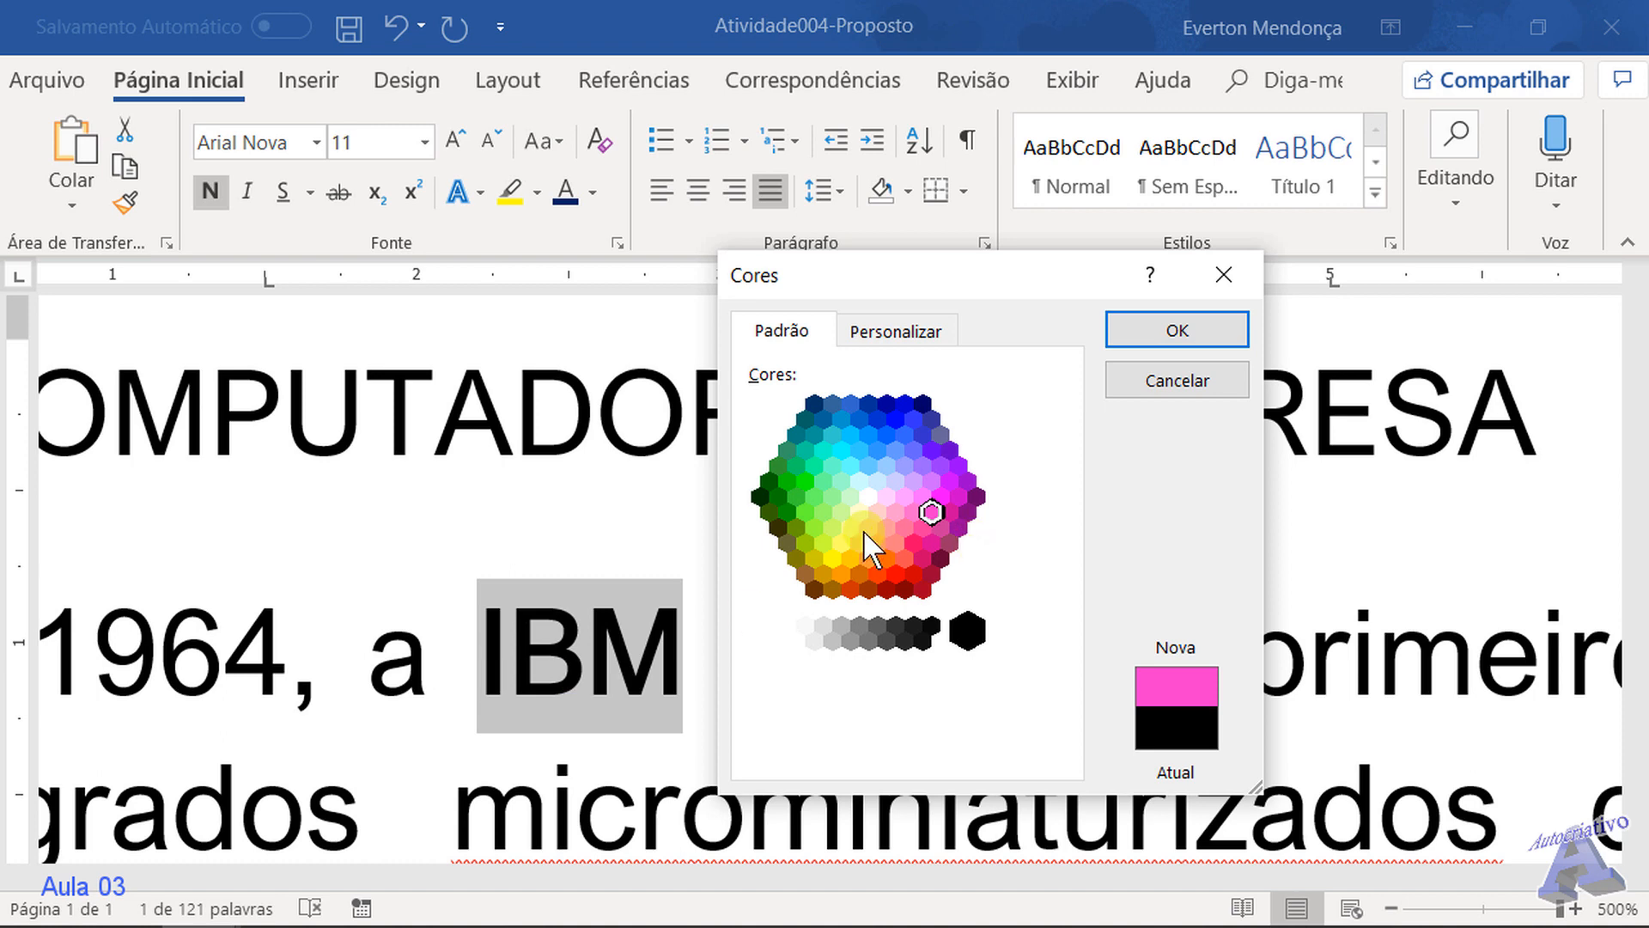
click(878, 574)
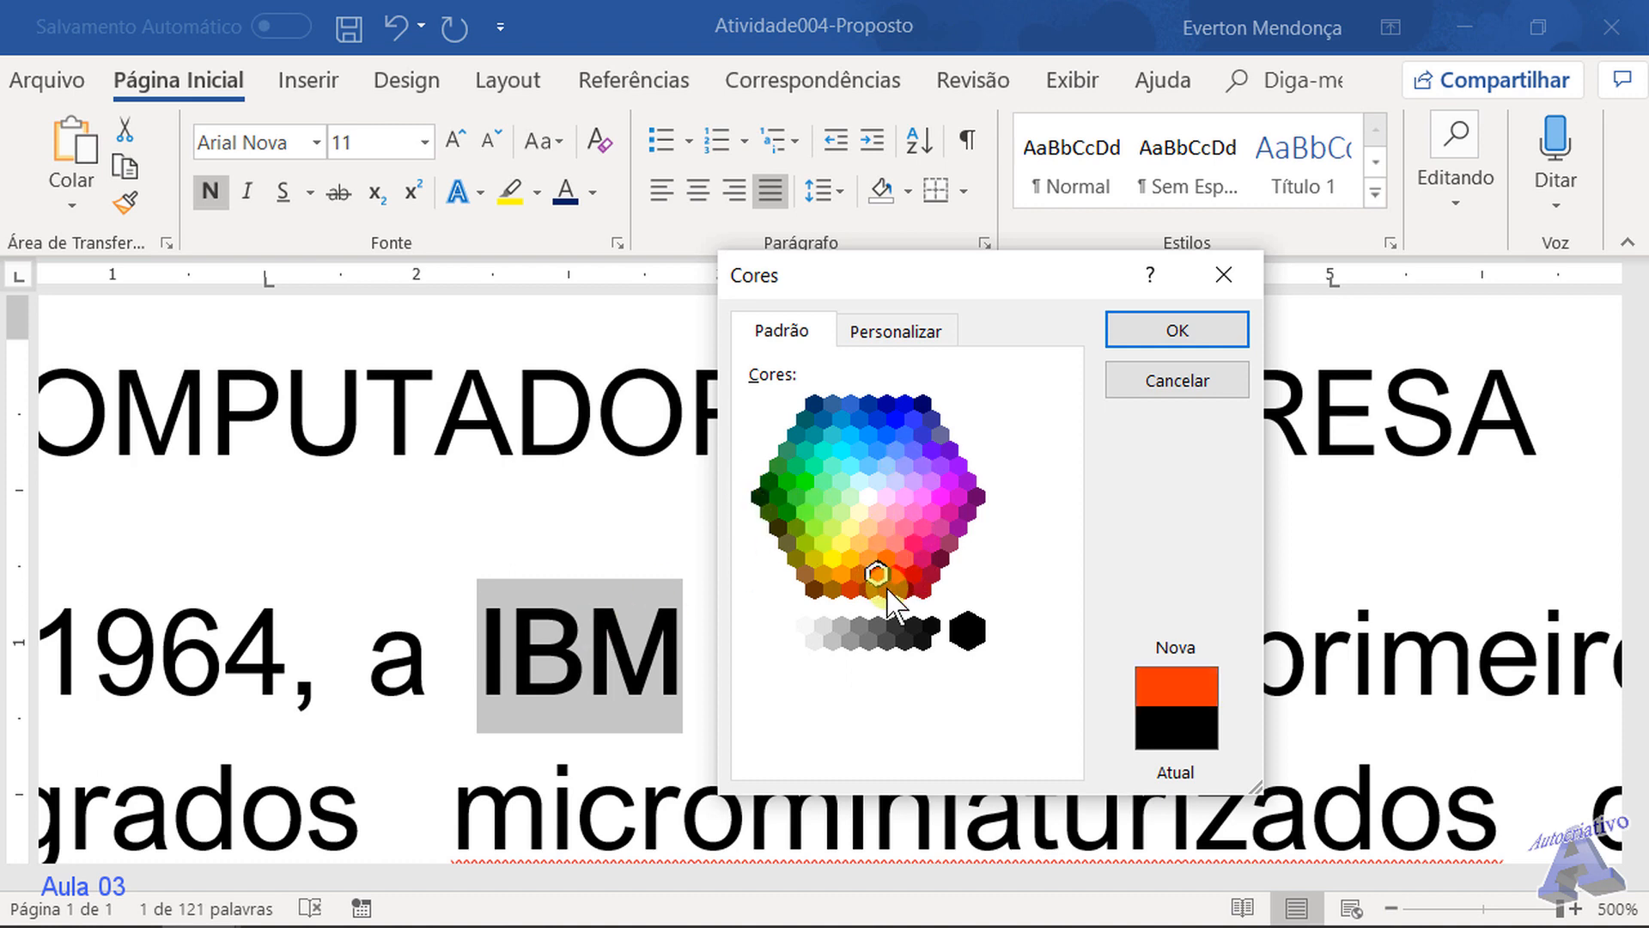
click(1132, 337)
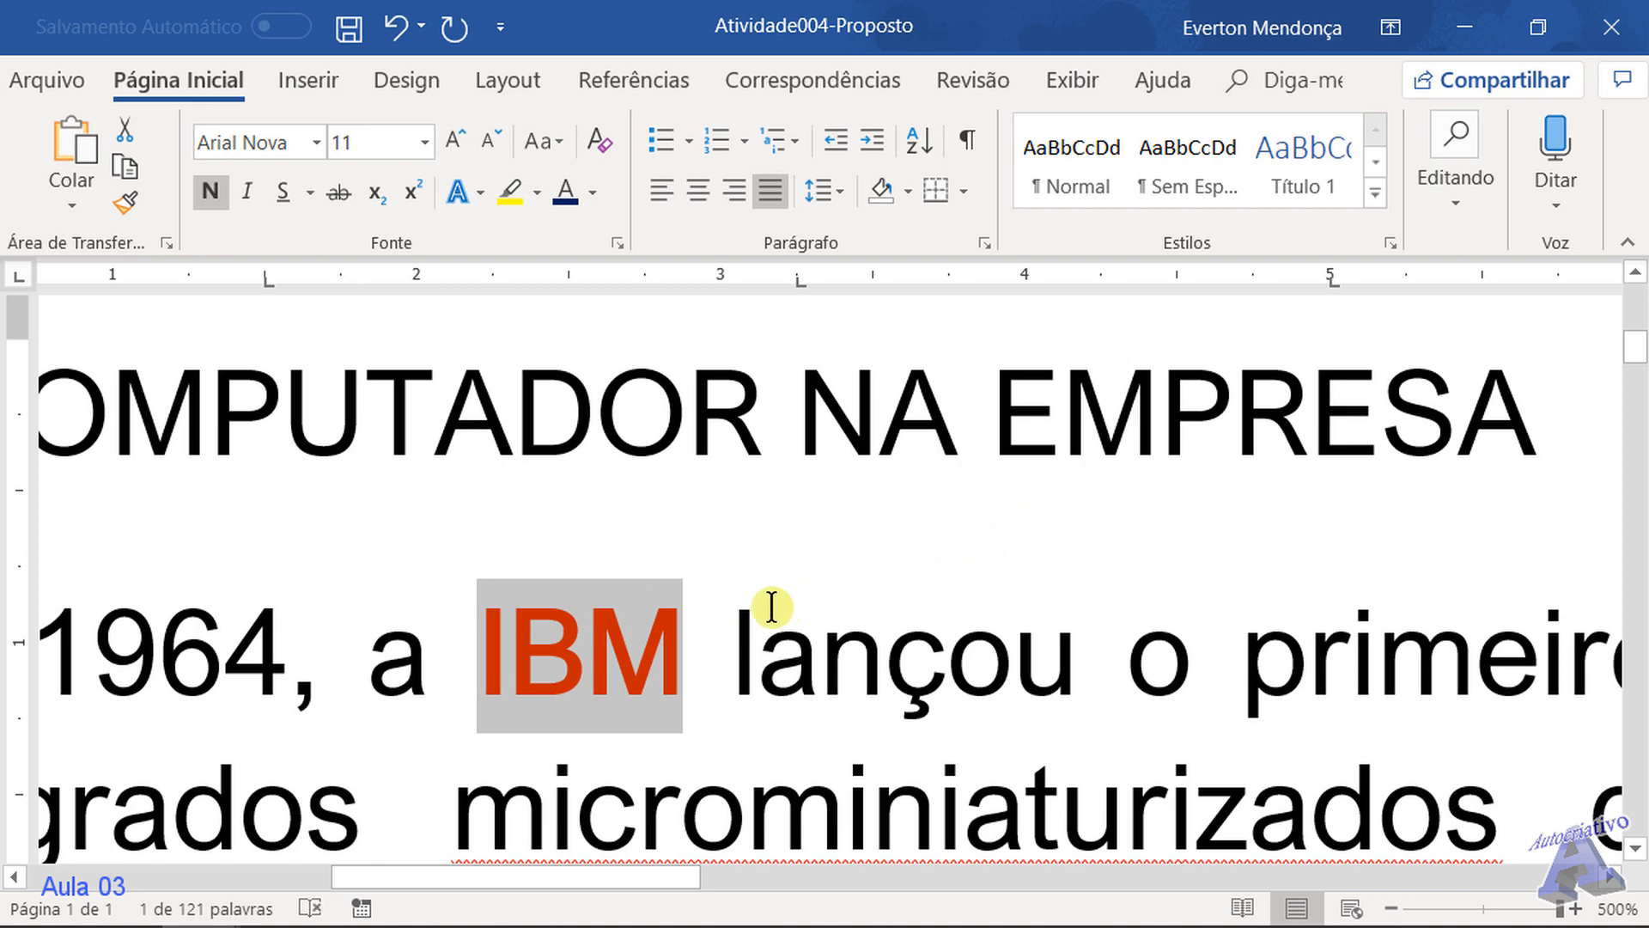
Try selecting the first letter of "lançou" and the colored word "IBM" in the first paragraph
drag(735, 623, 760, 626)
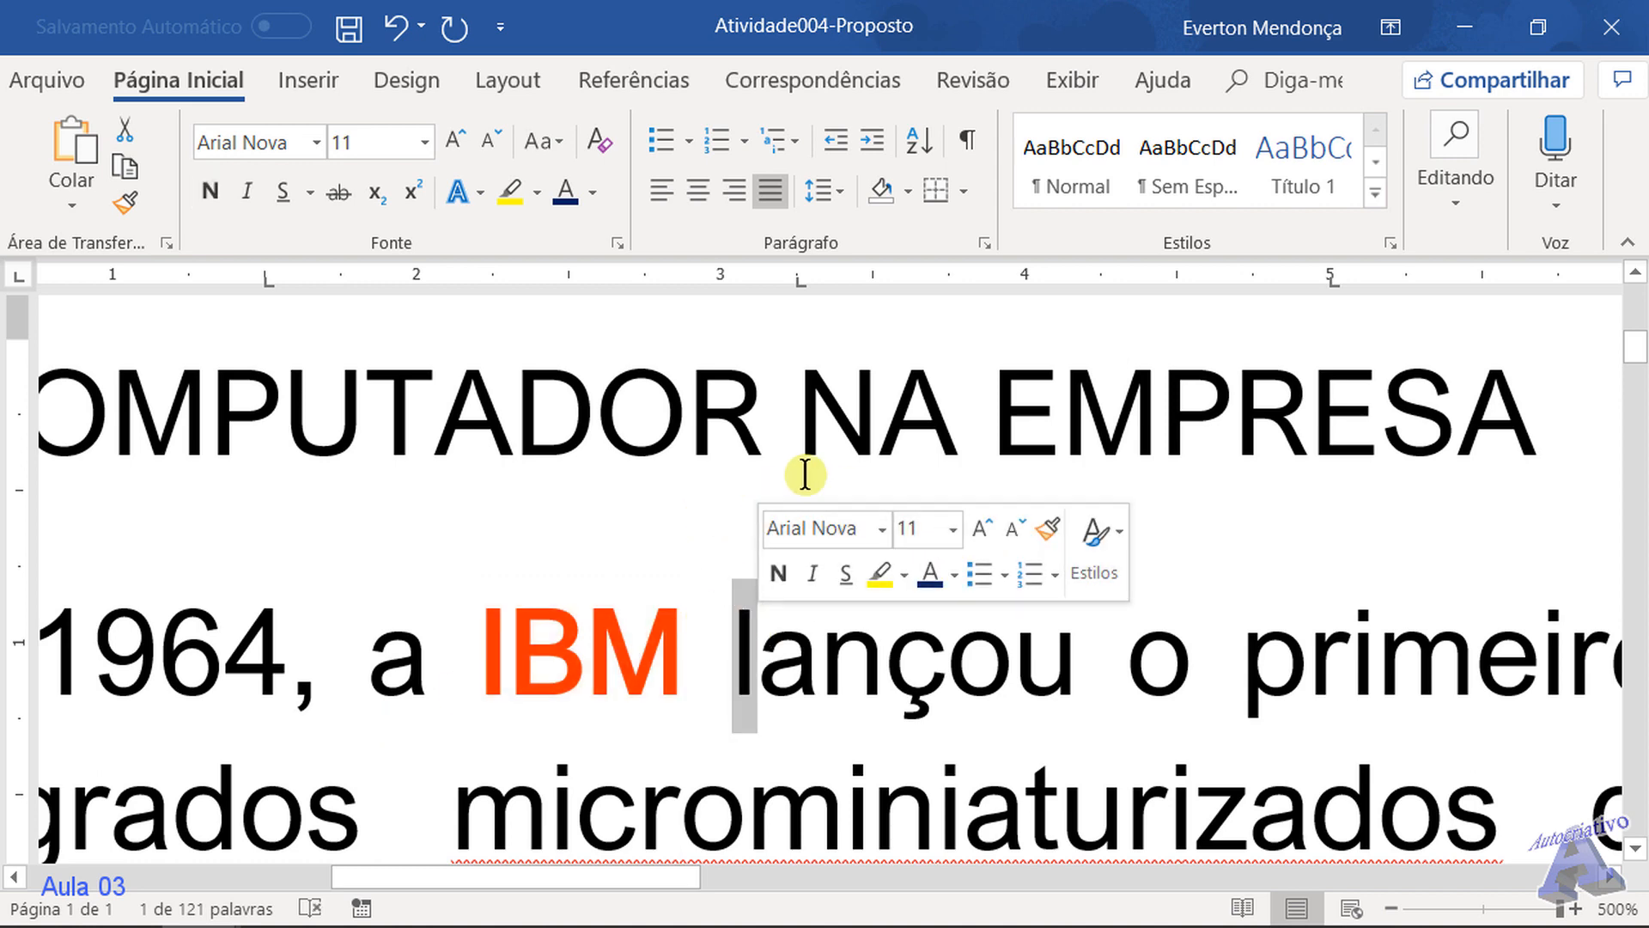
click(883, 435)
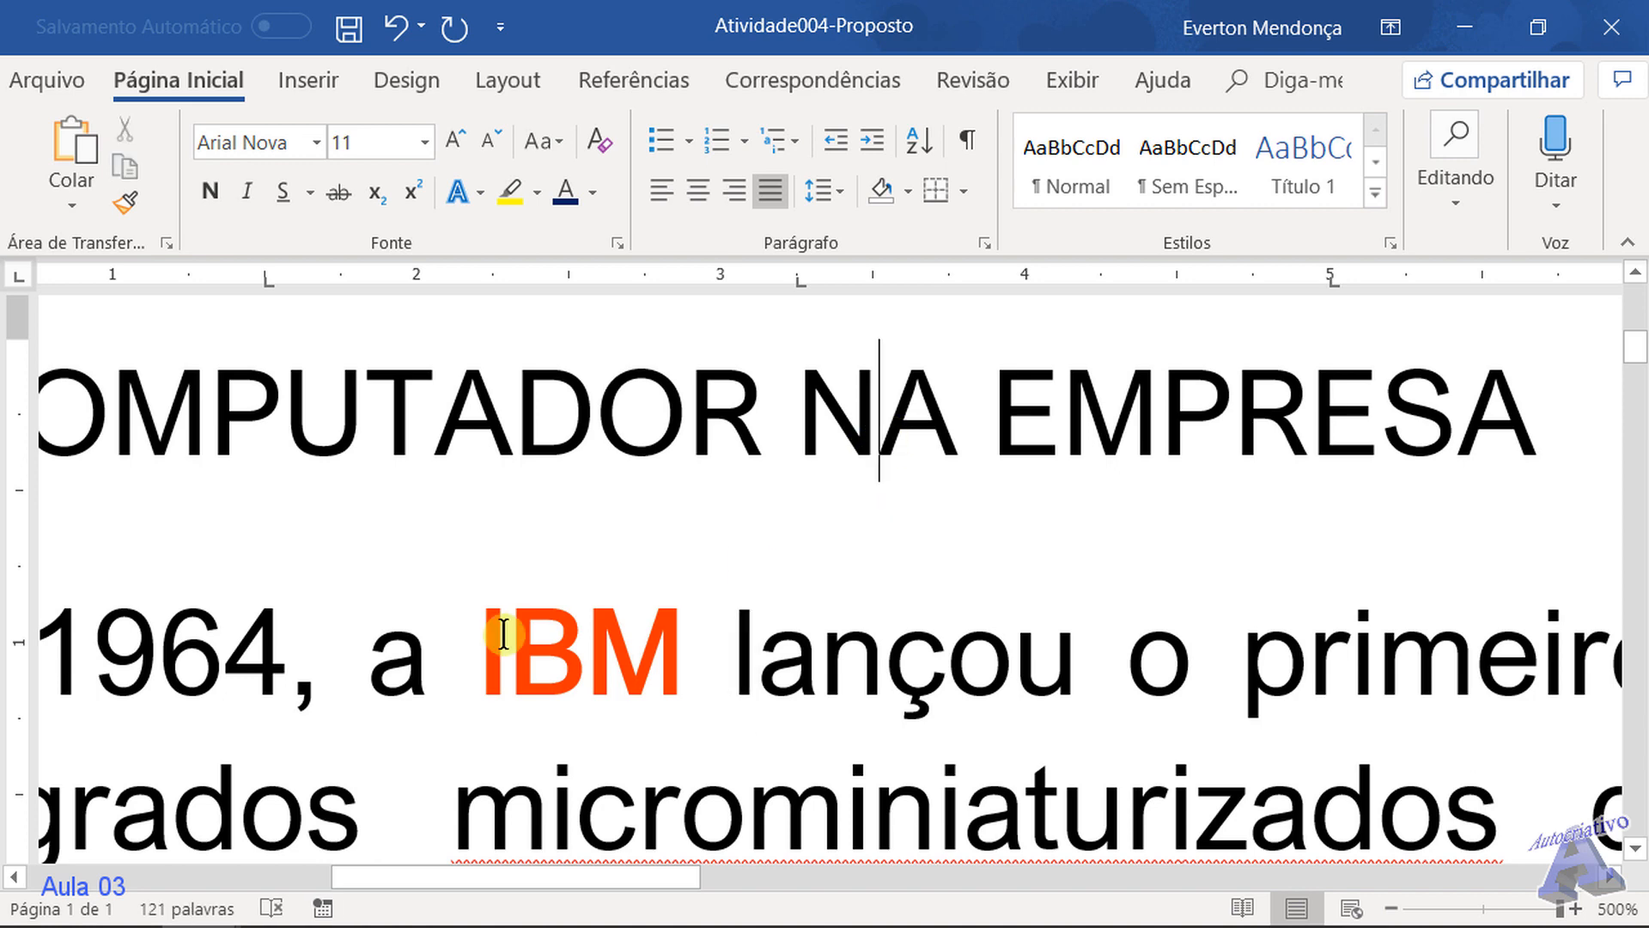
drag(456, 644, 693, 647)
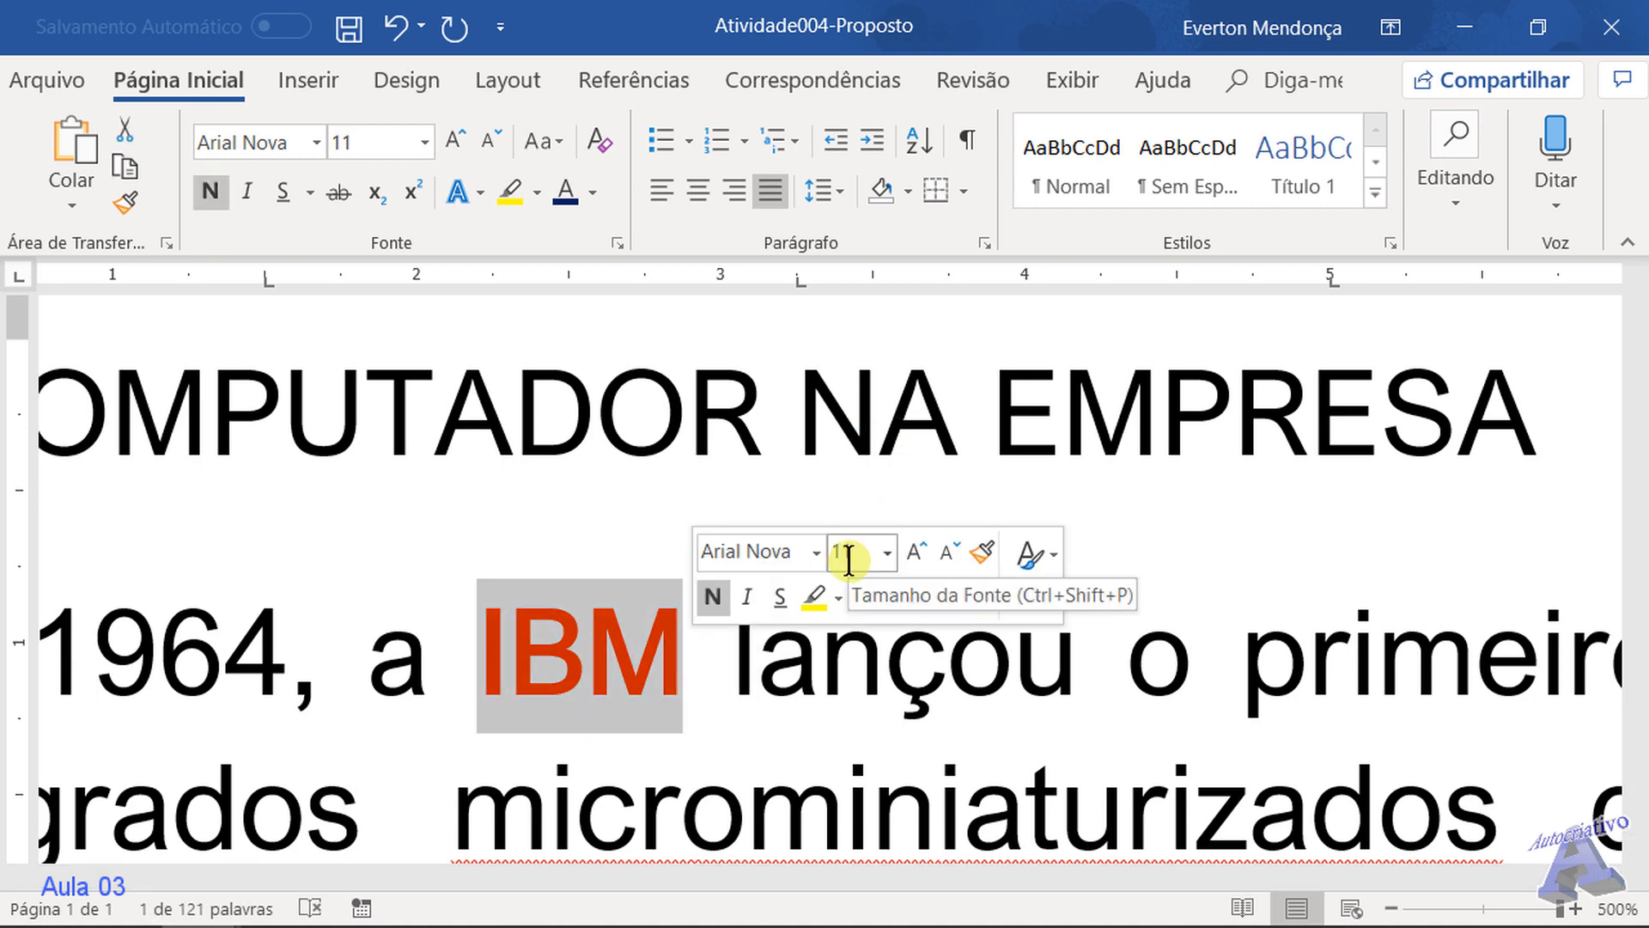
click(529, 516)
drag(472, 626, 692, 640)
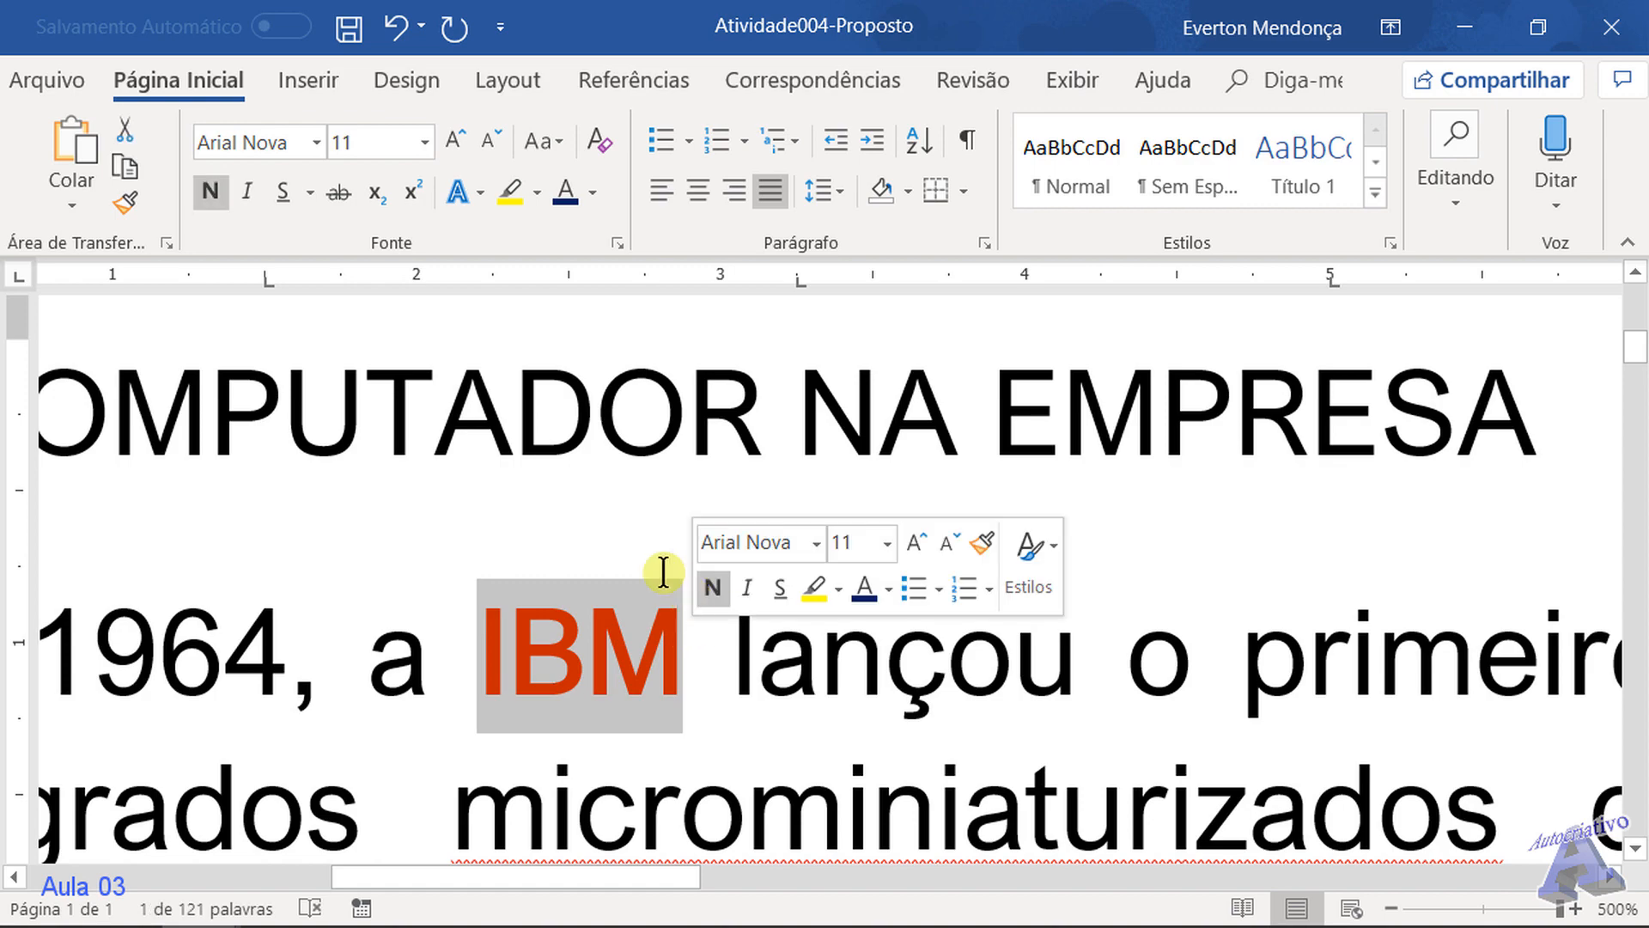
click(634, 516)
Set the font color of the practice title "O COMPUTADOR NA EMPRESA" to standard red, following the formatted sample text
scroll(636, 517, down, 20)
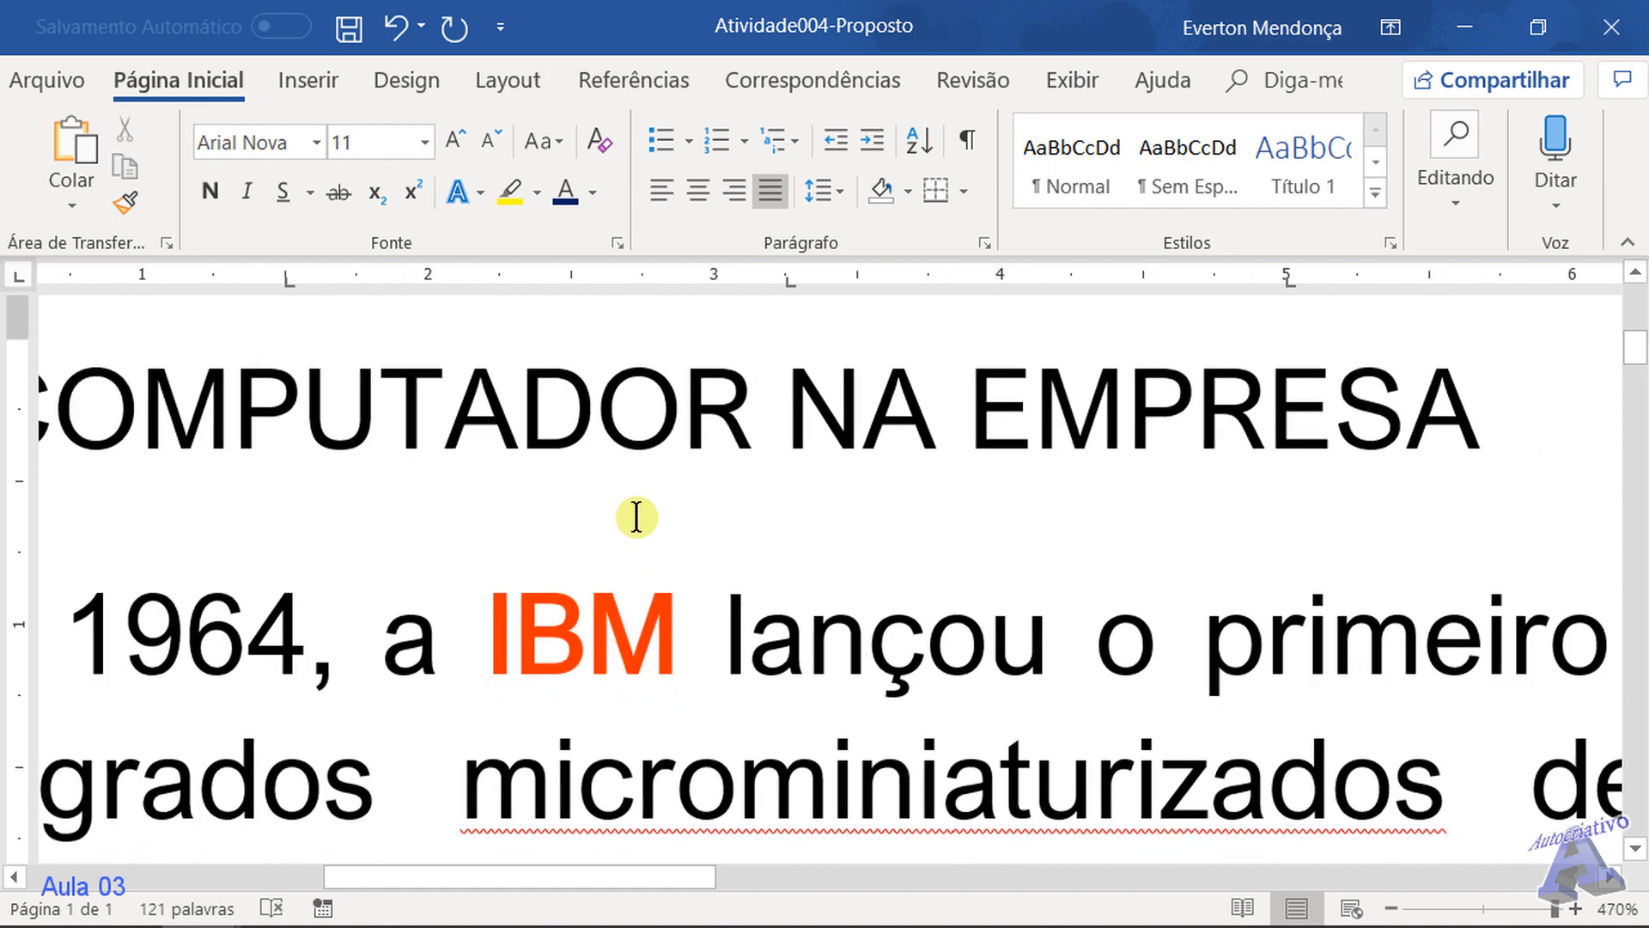
scroll(635, 516, down, 5)
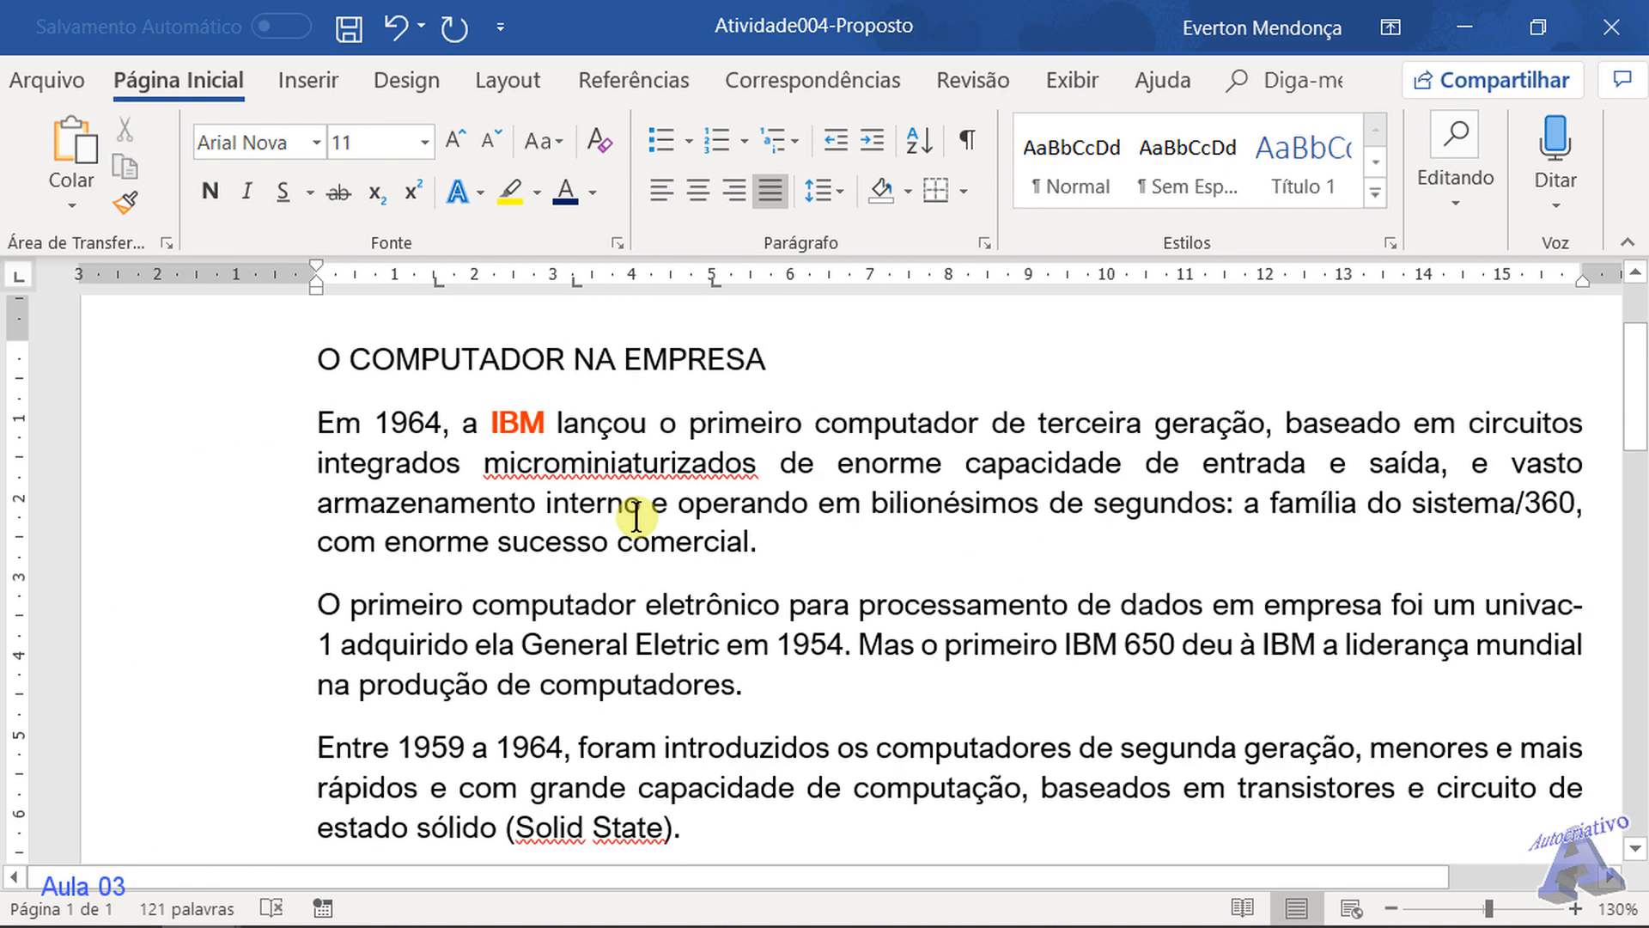
scroll(636, 516, down, 10)
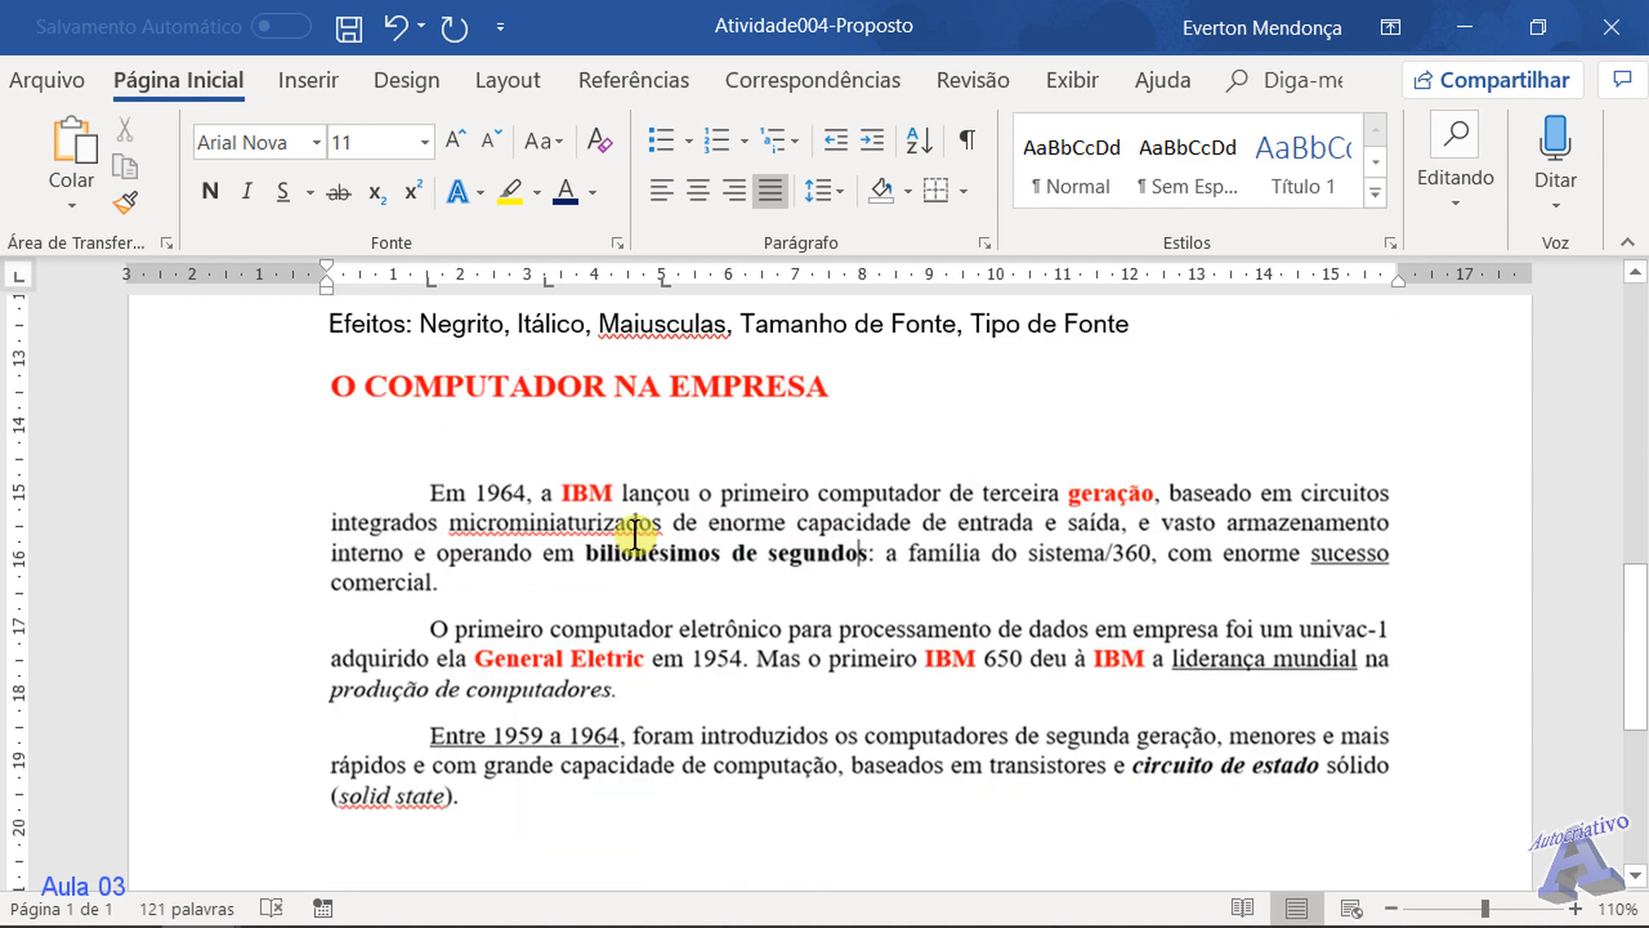
scroll(626, 490, up, 6)
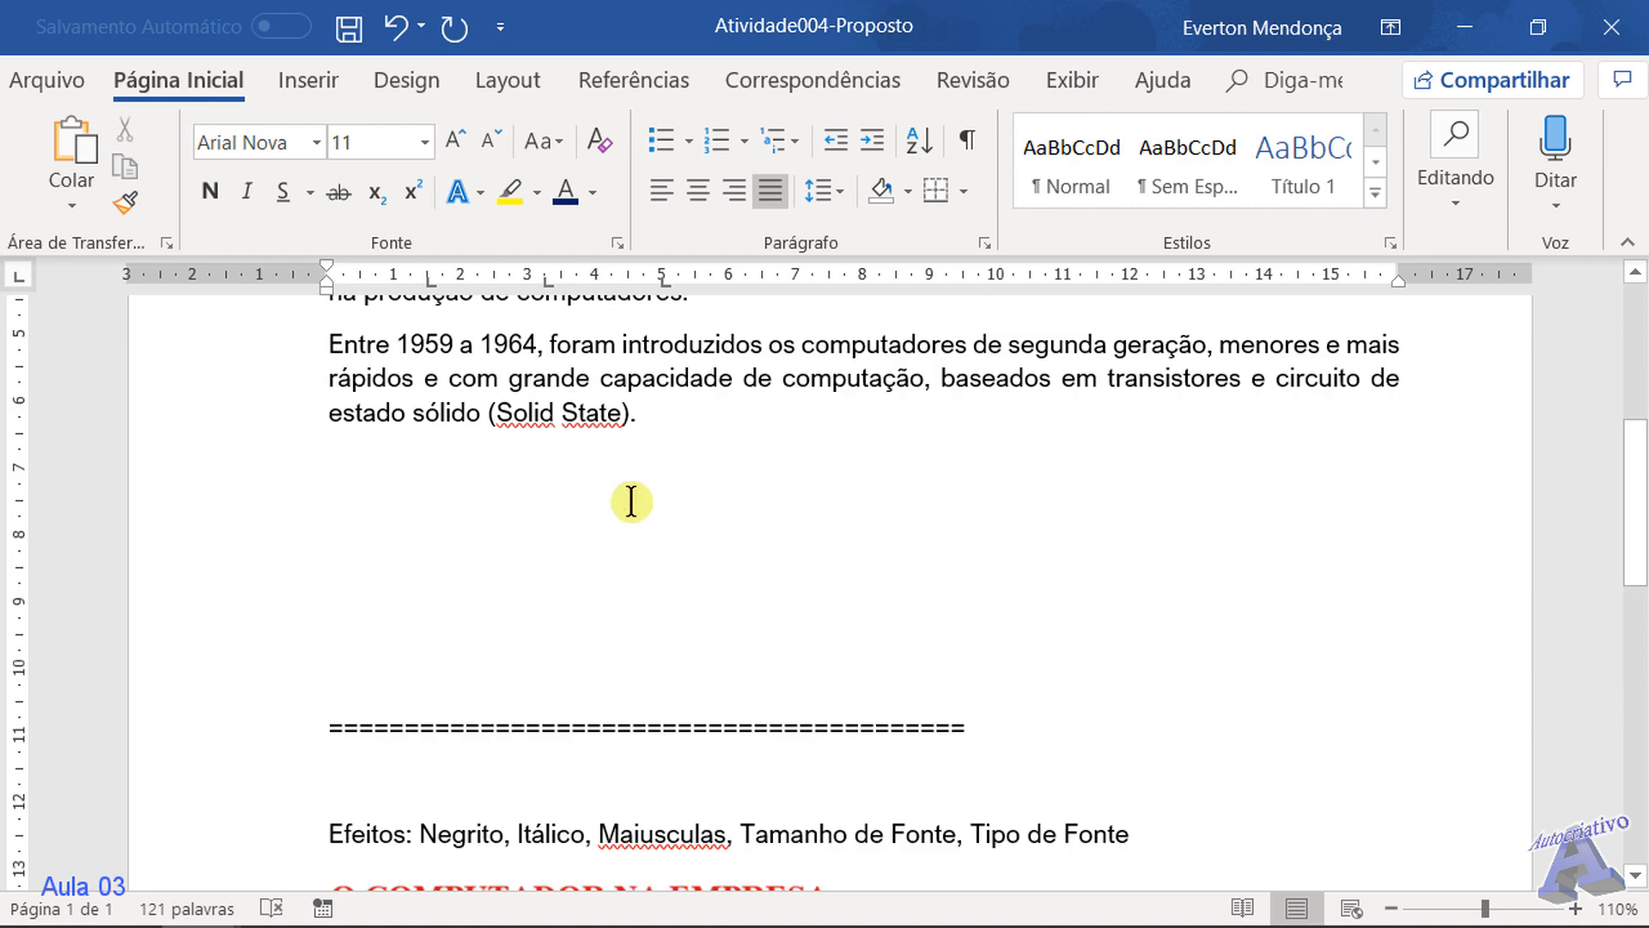
scroll(631, 502, up, 5)
drag(329, 440, 744, 445)
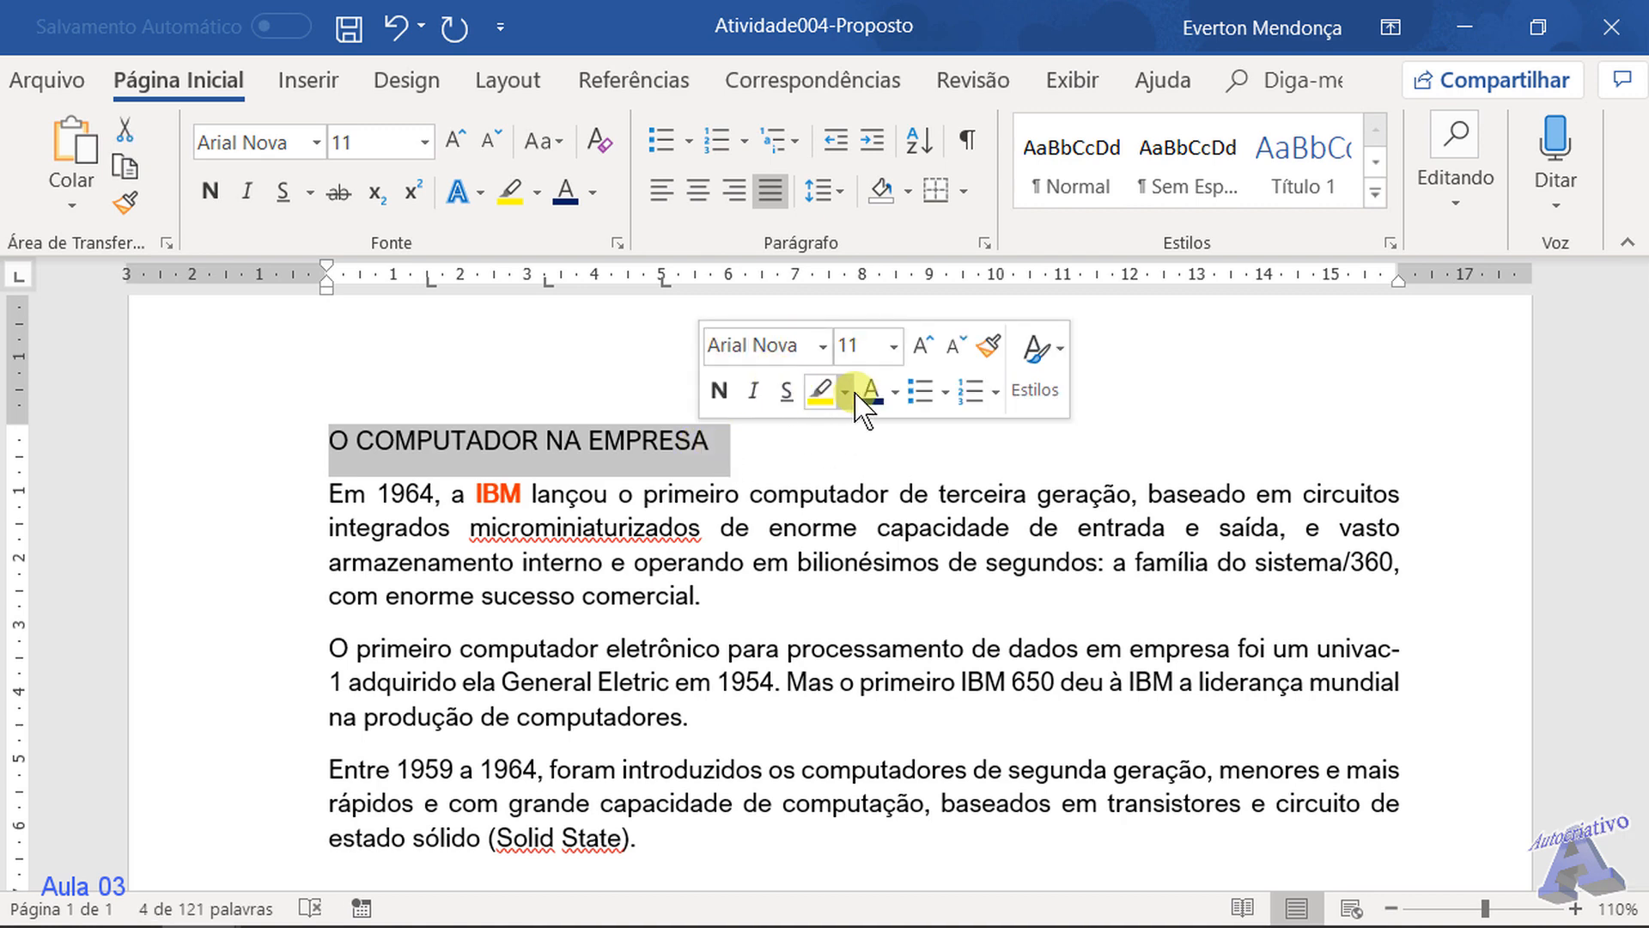
click(895, 392)
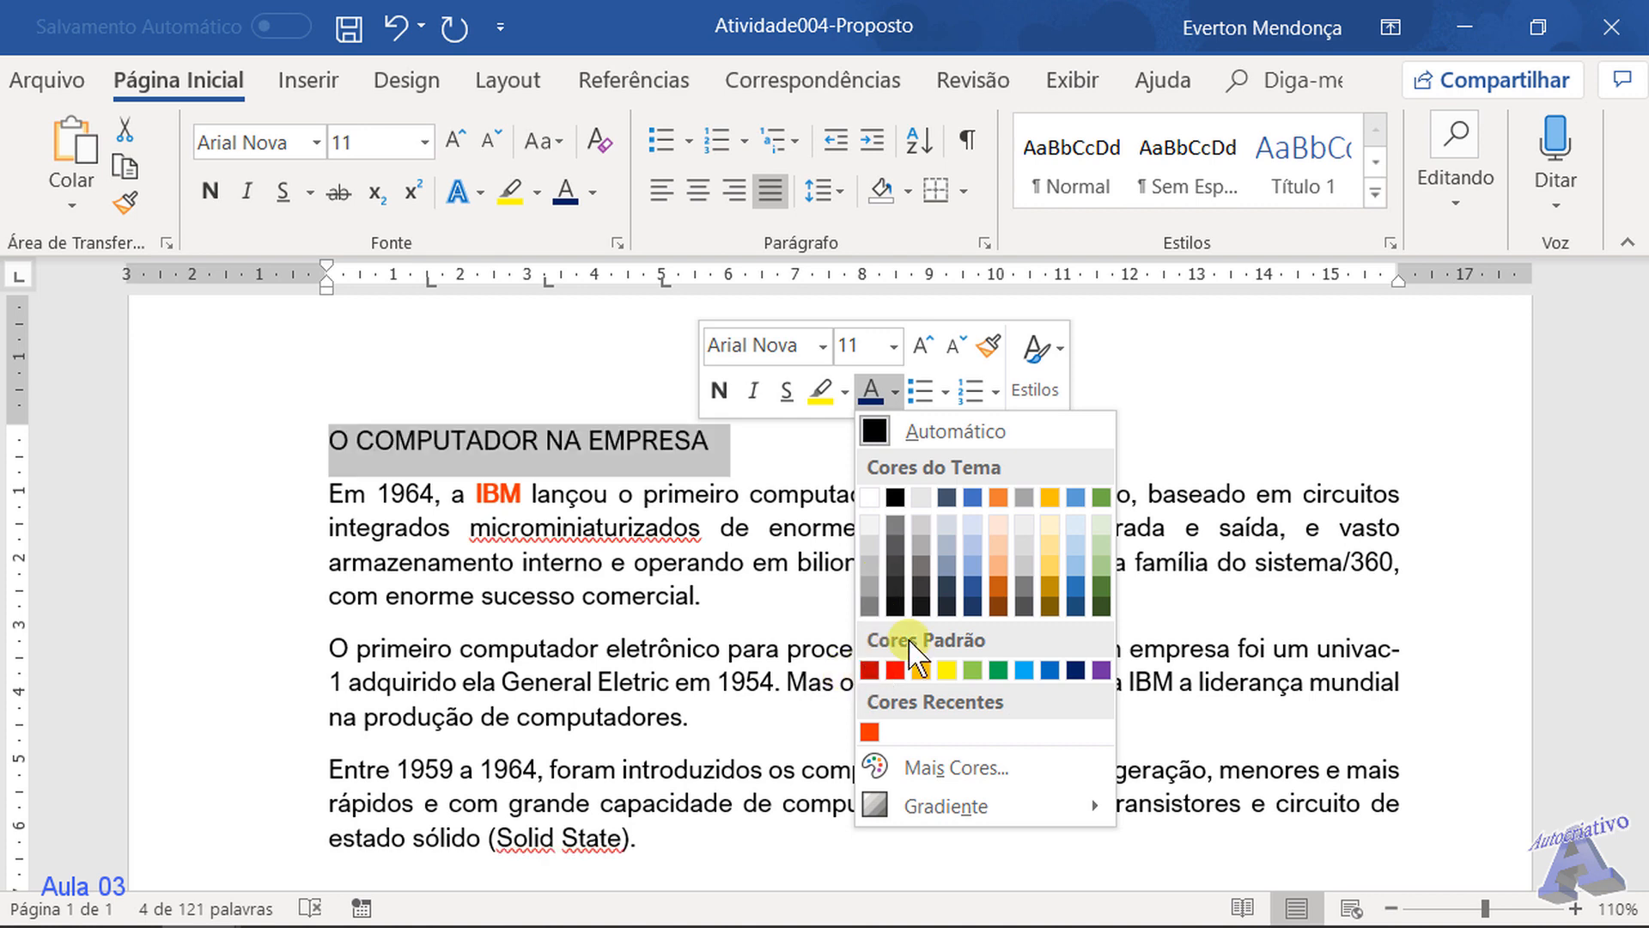
click(895, 670)
click(549, 722)
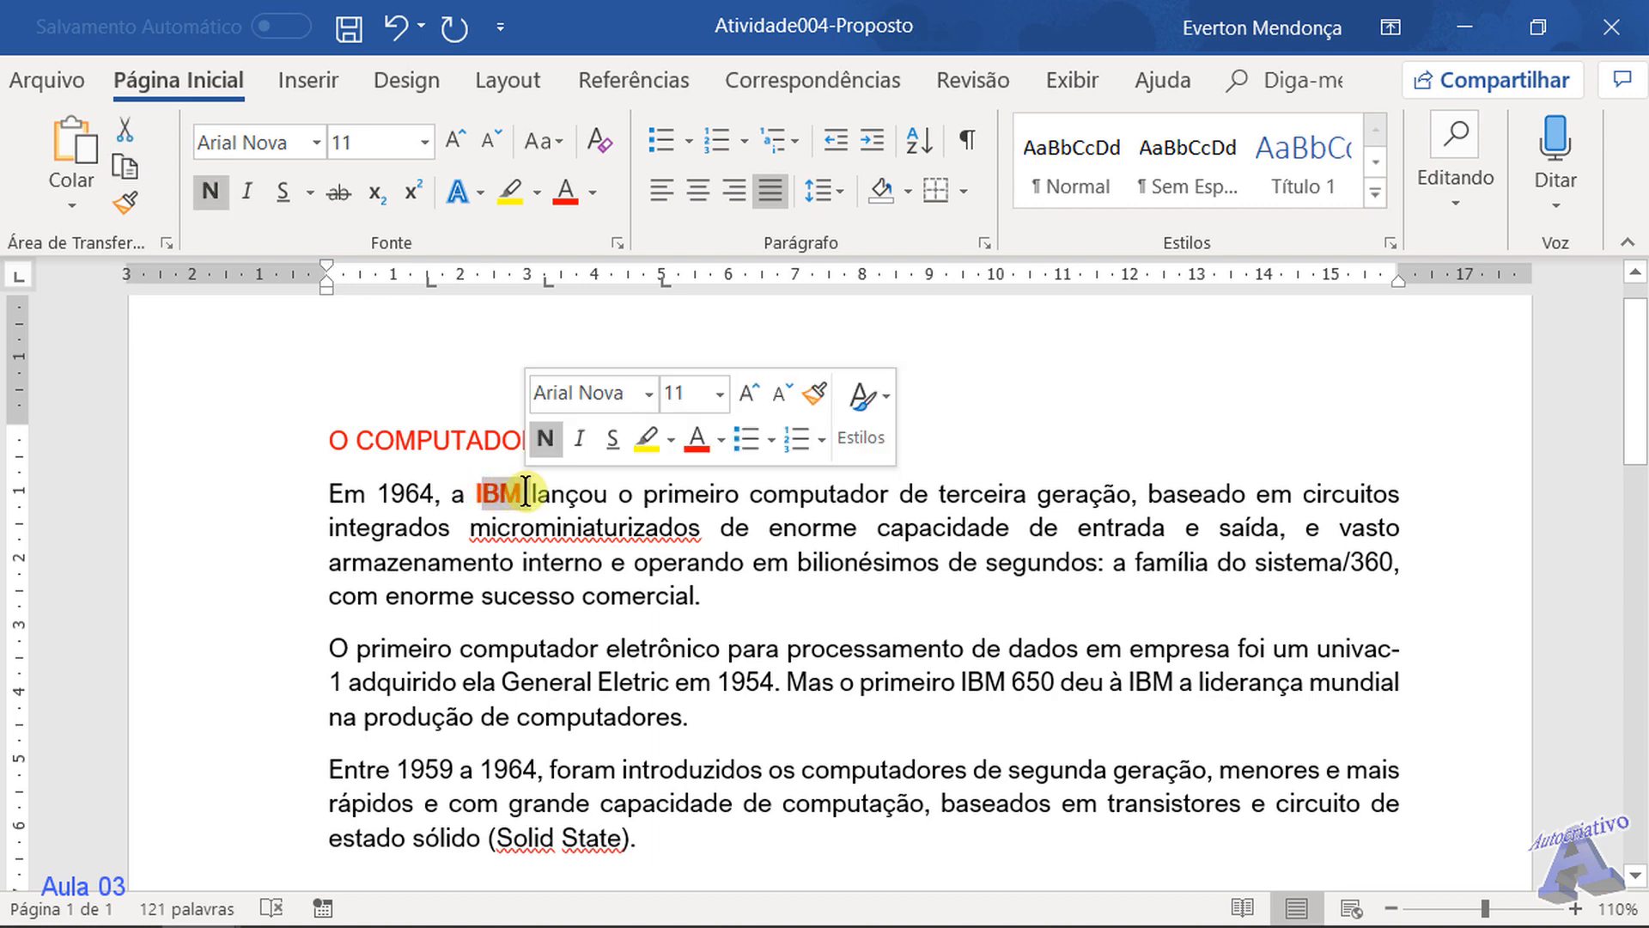
Change the font color of the bold word "IBM" in the "Em 1964" paragraph to standard red
drag(526, 493, 479, 494)
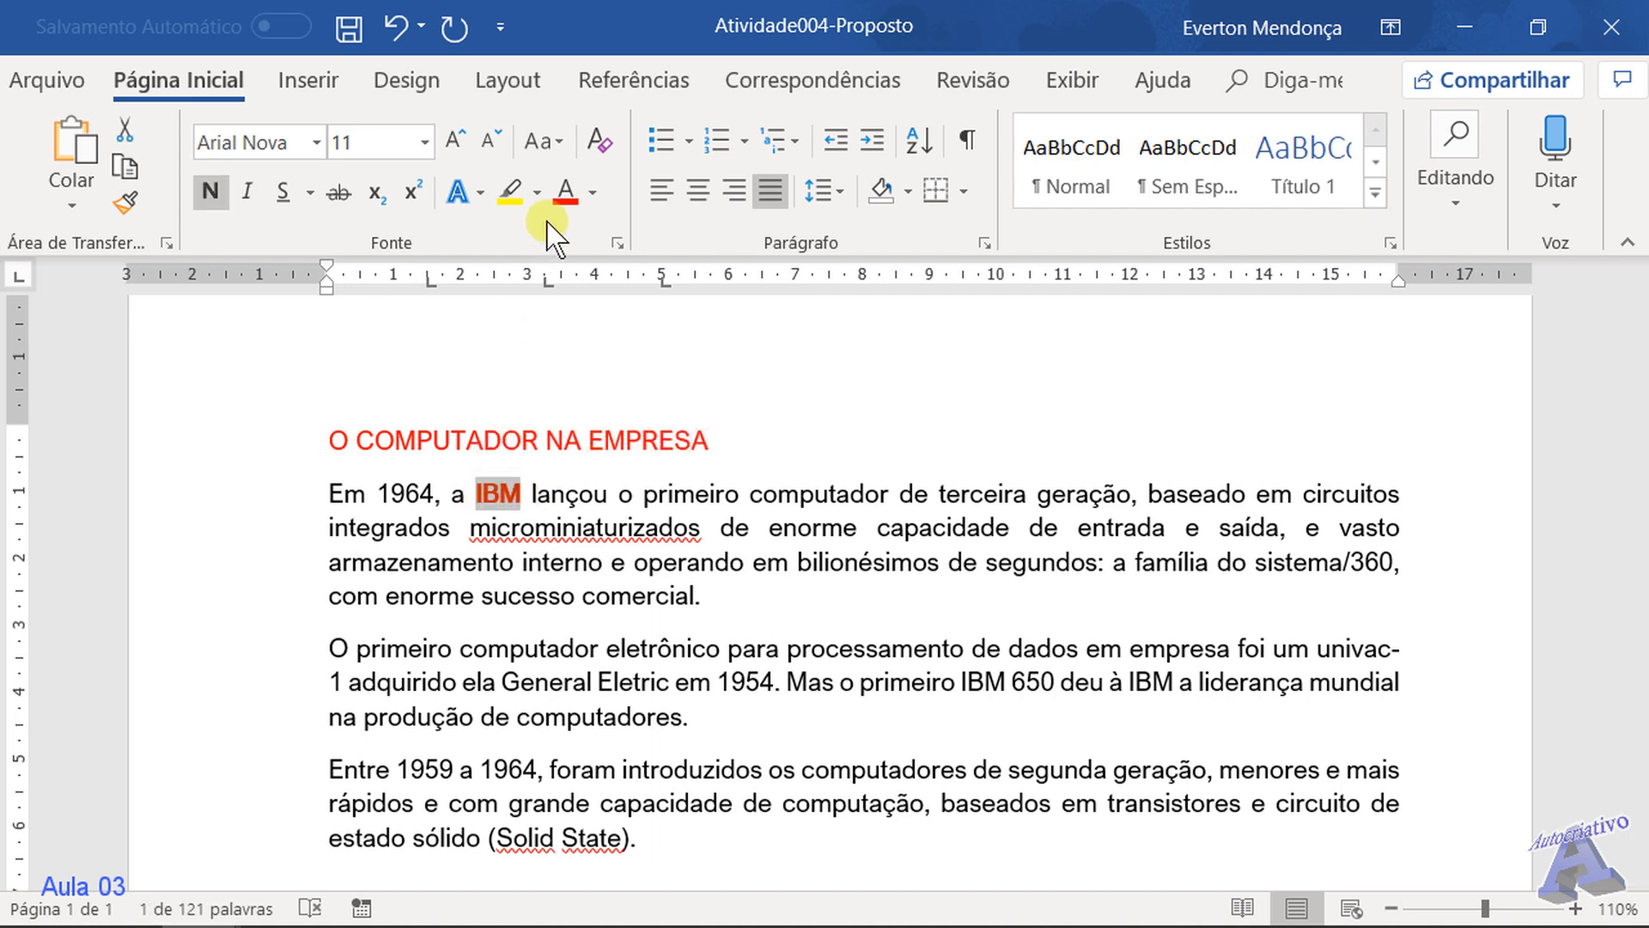
click(565, 190)
click(705, 537)
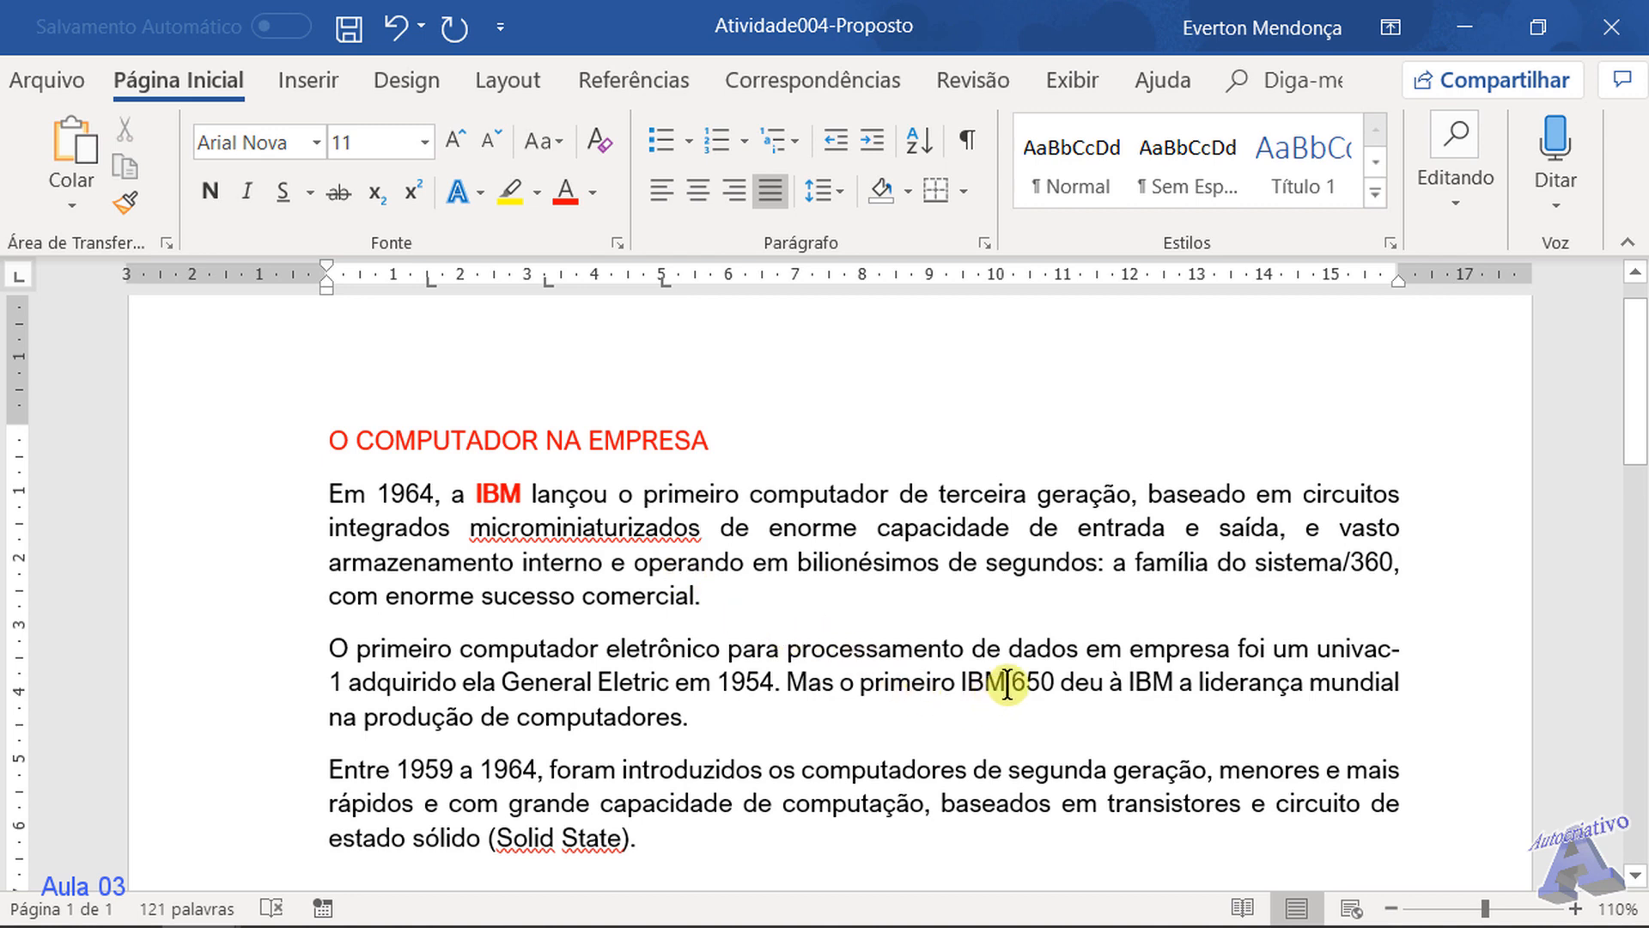
drag(1000, 685, 969, 687)
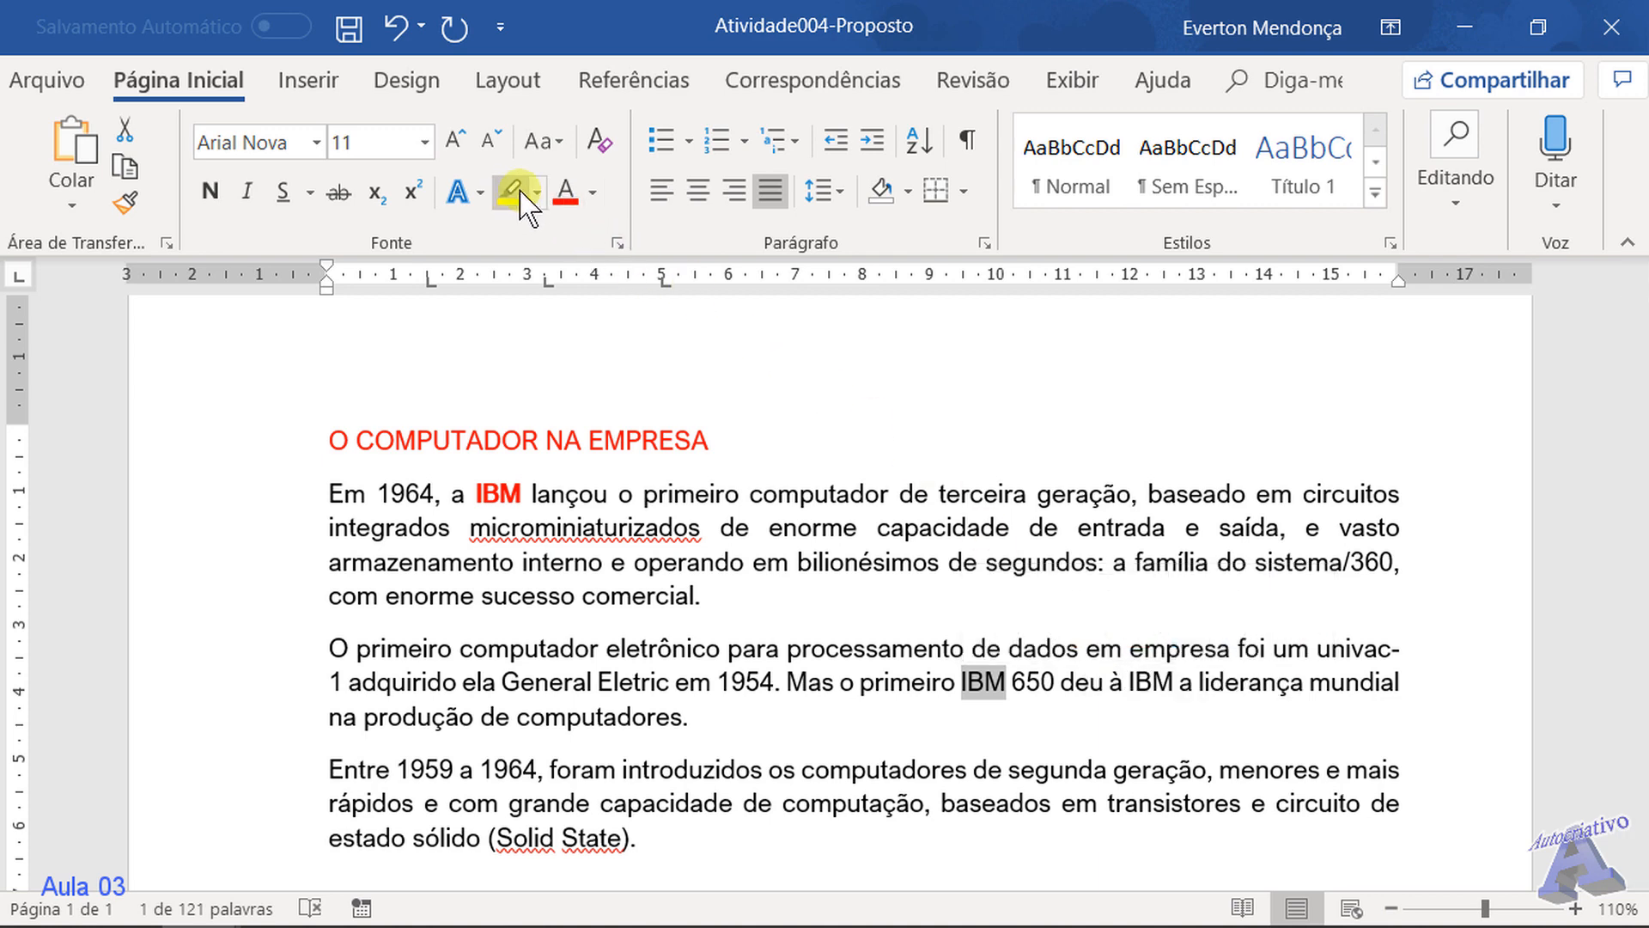
click(1014, 687)
drag(994, 683, 968, 685)
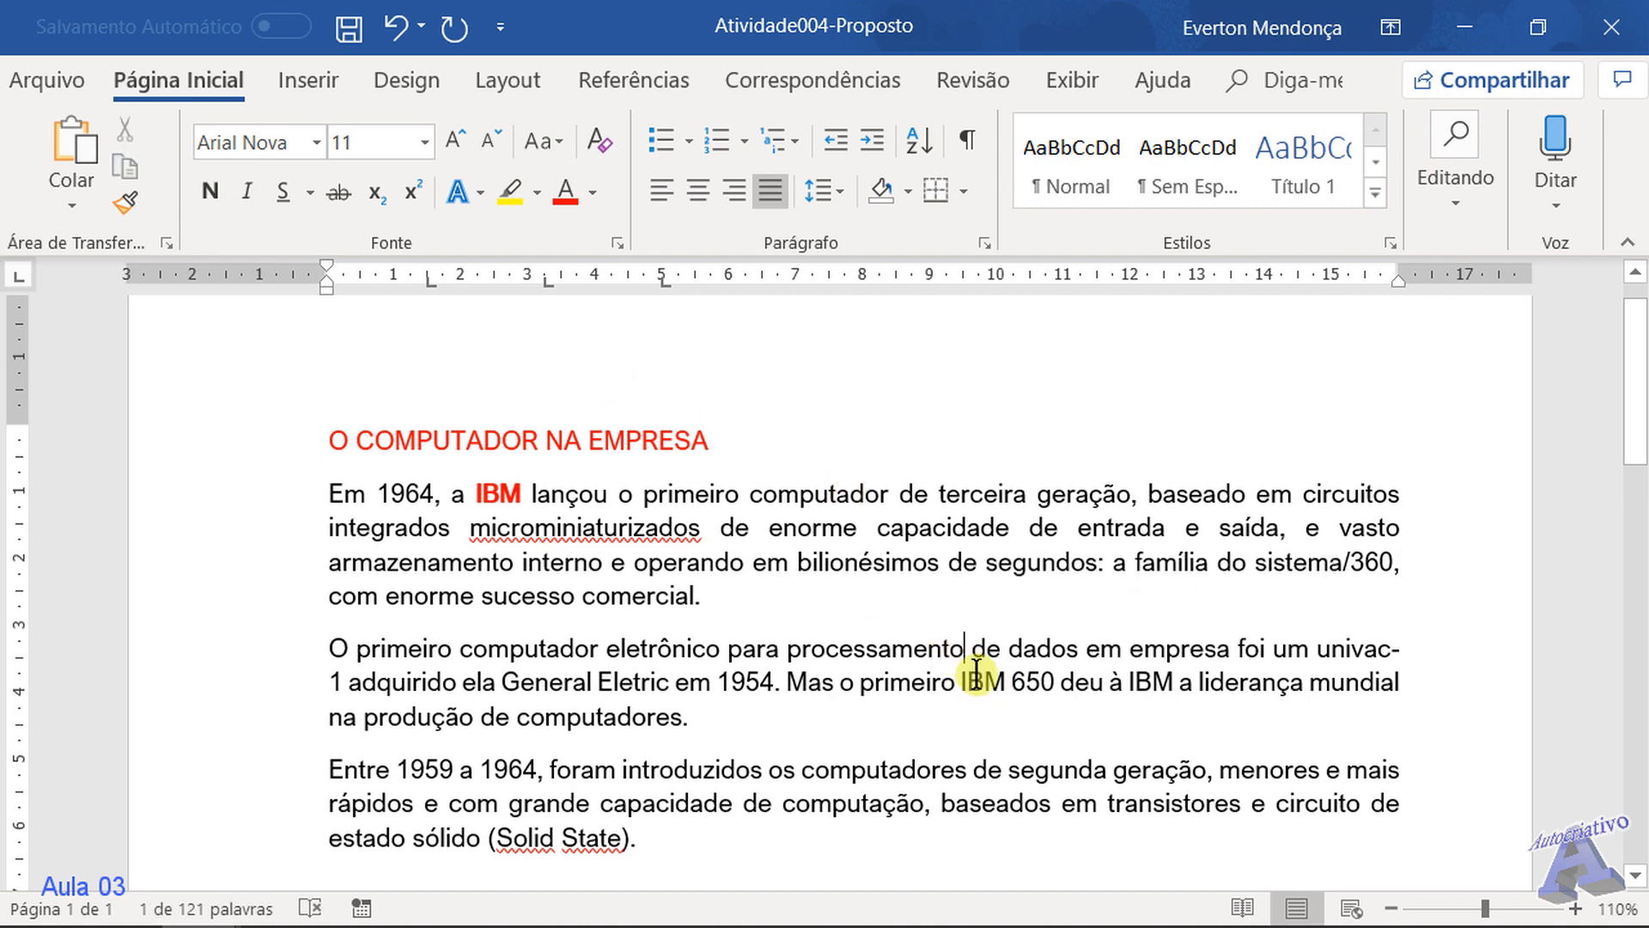
click(960, 682)
click(980, 683)
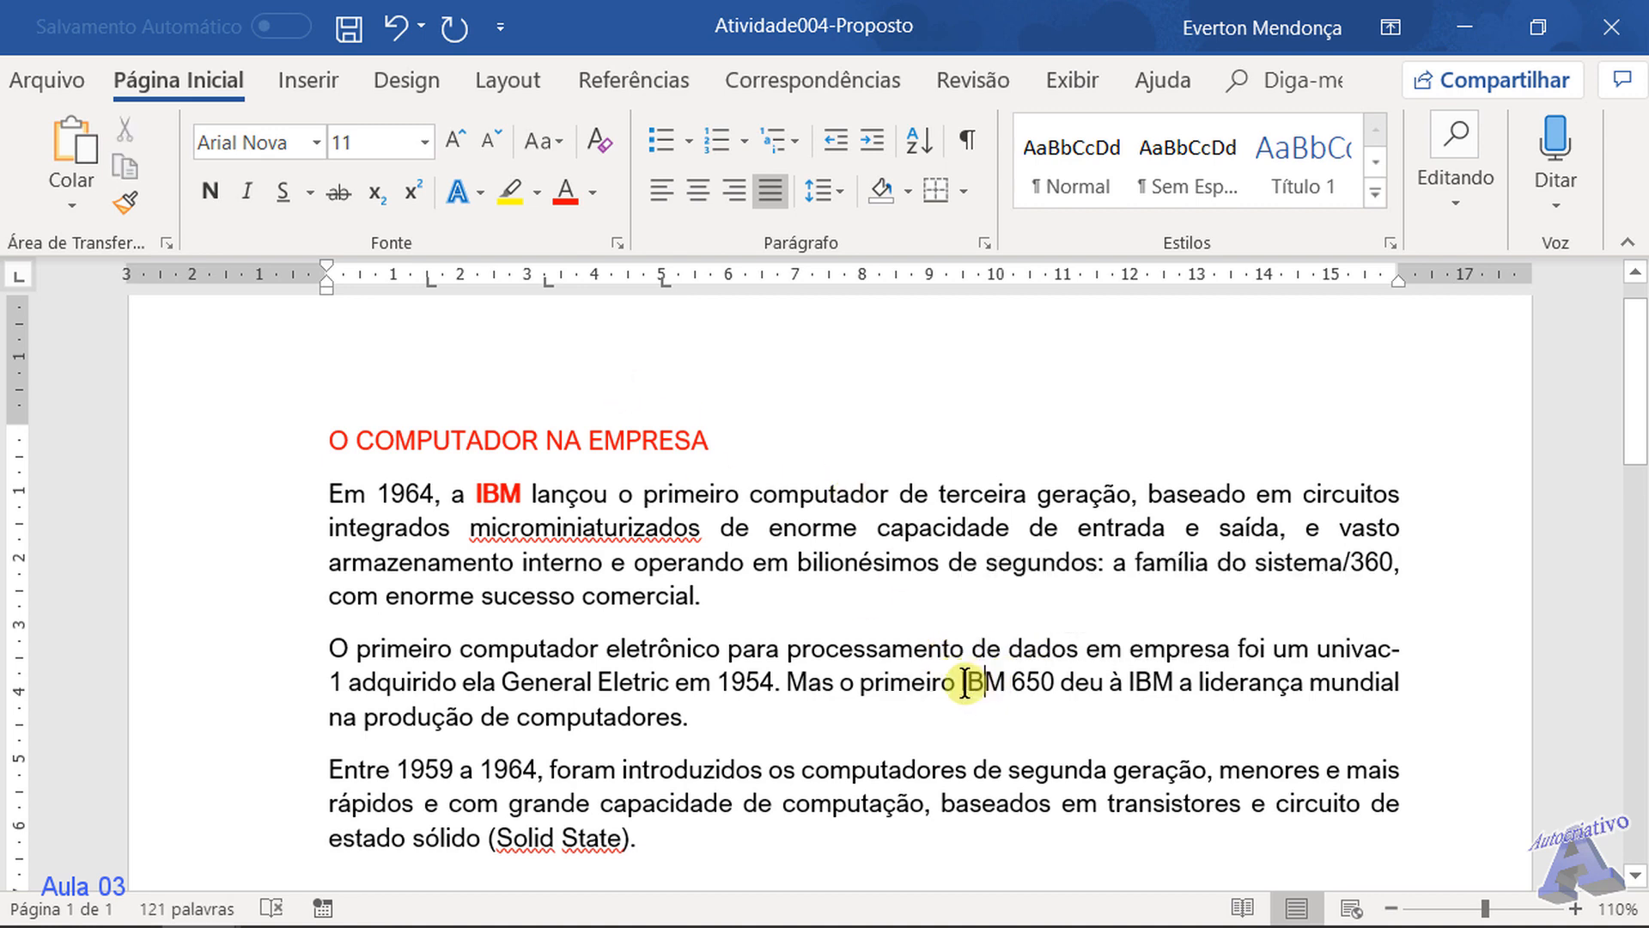
Format the word "IBM" before "650" in the second paragraph with red font color and bold
drag(963, 683, 1005, 683)
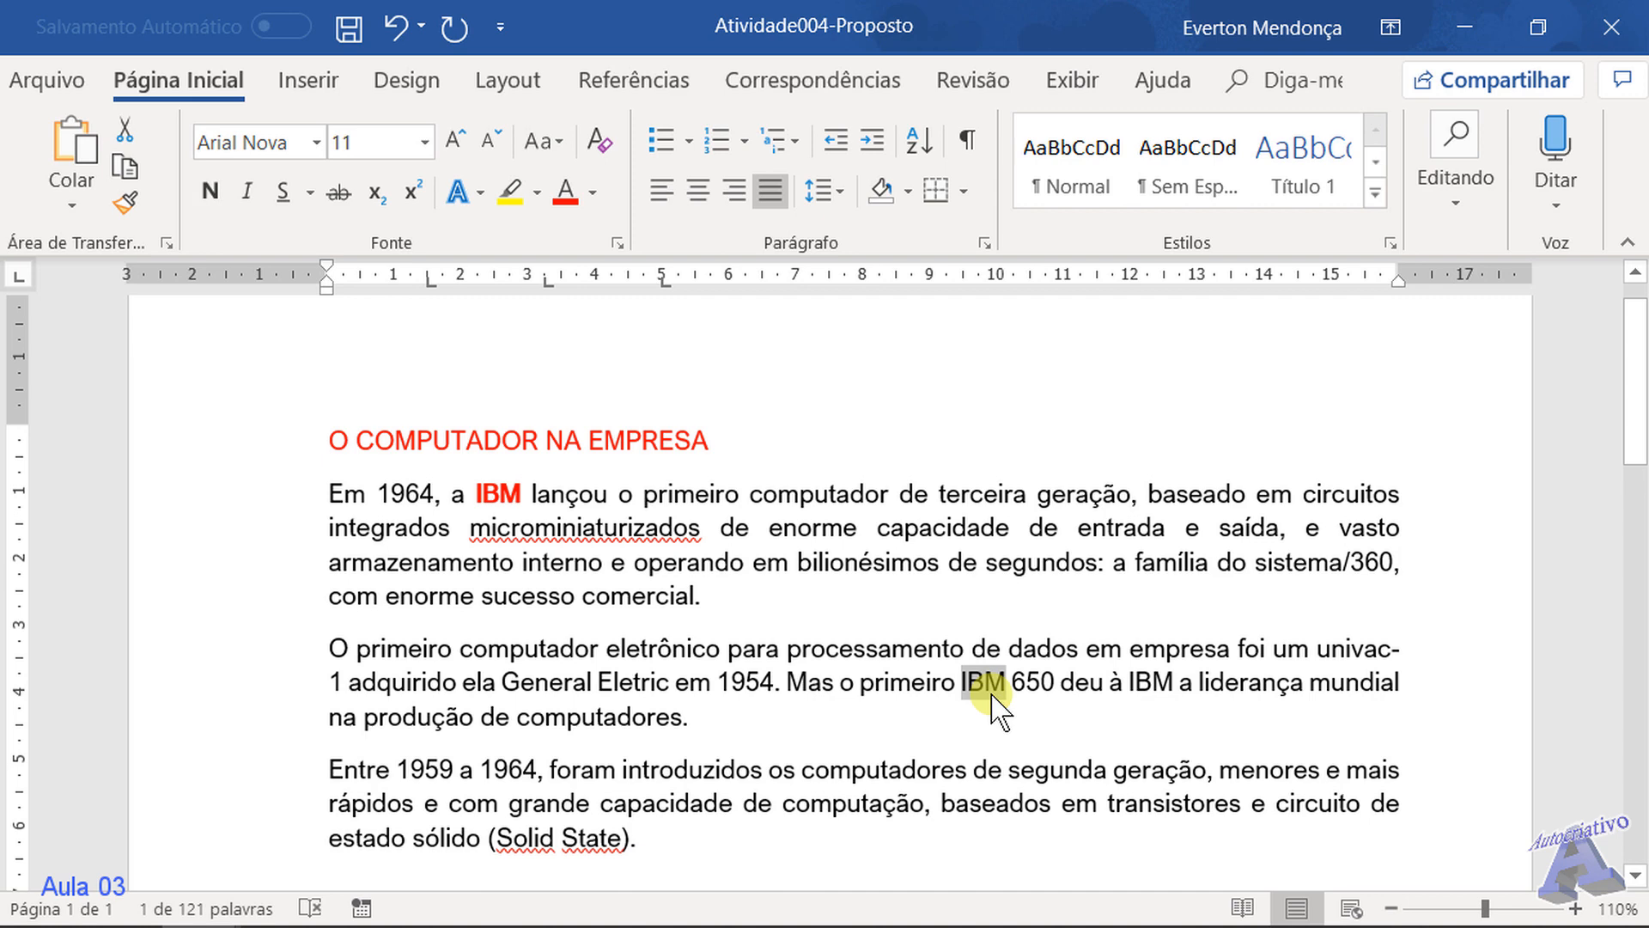
click(567, 201)
key(Left)
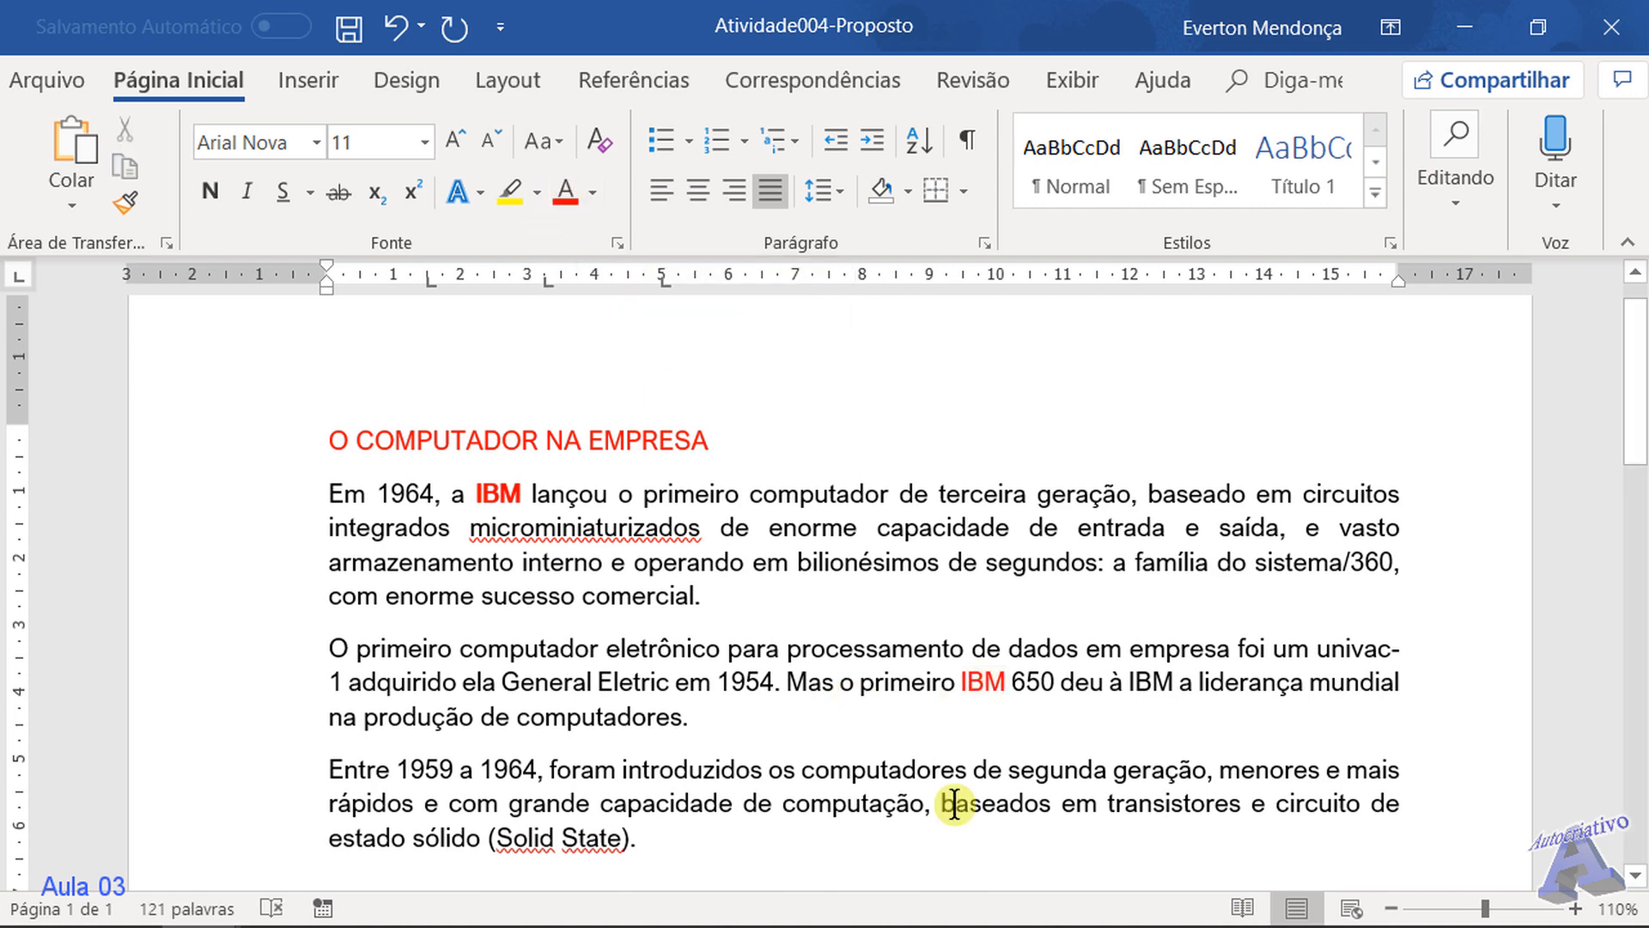
double_click(982, 682)
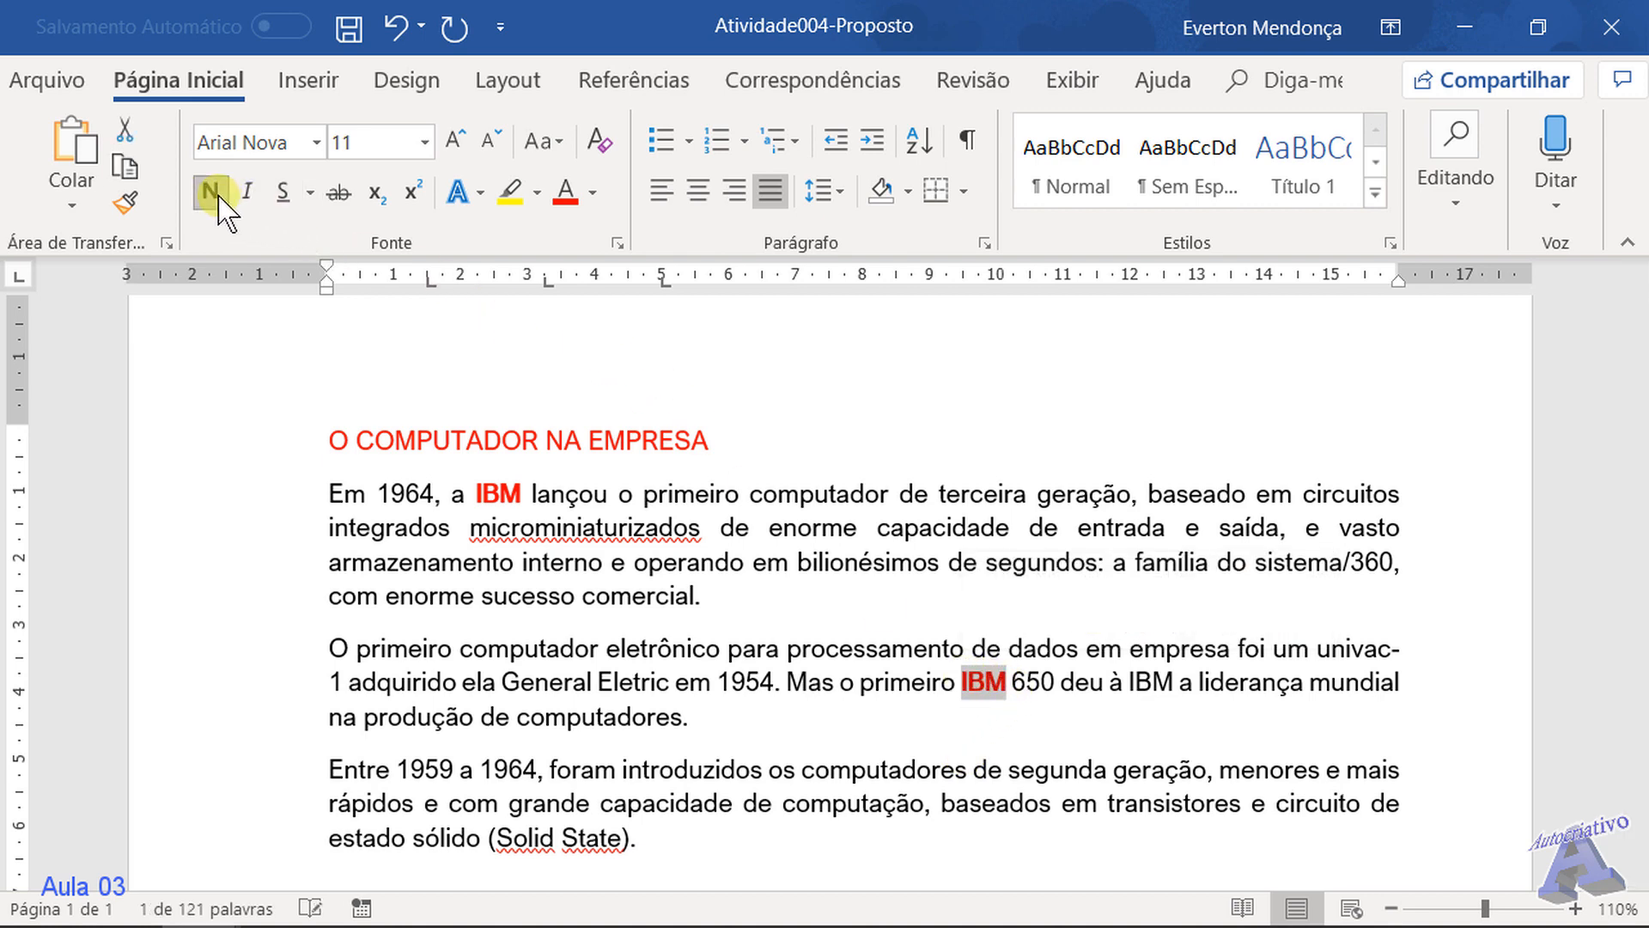
click(869, 770)
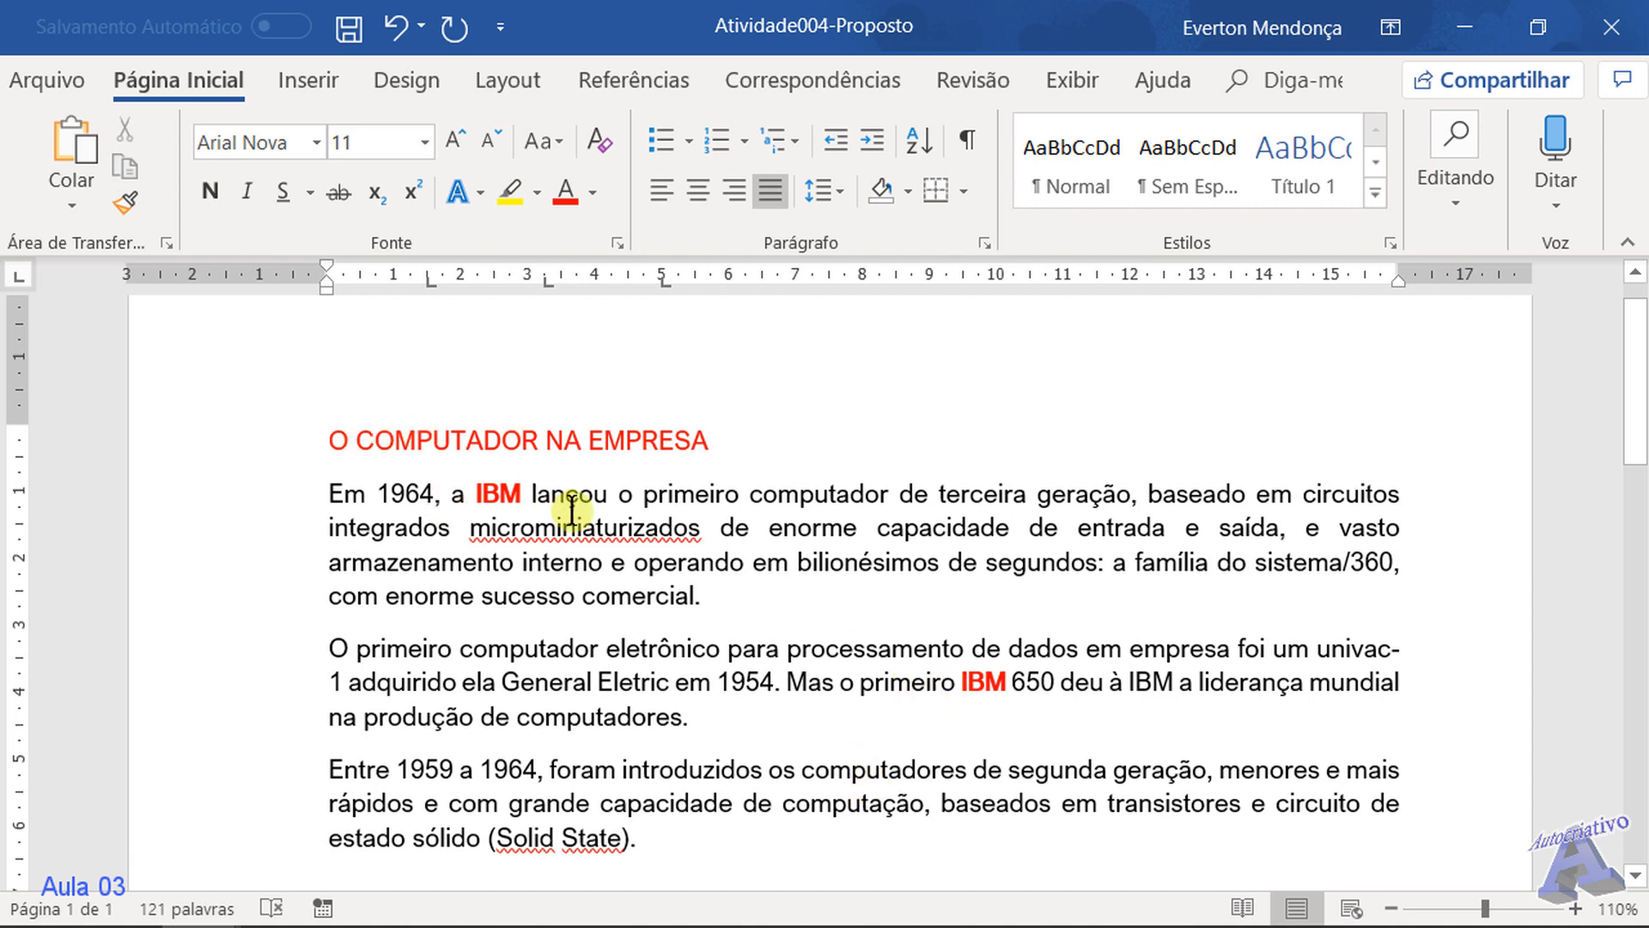
Format "General Eletric" in the second paragraph with red font color and bold, following the formatted sample text
scroll(571, 511, down, 10)
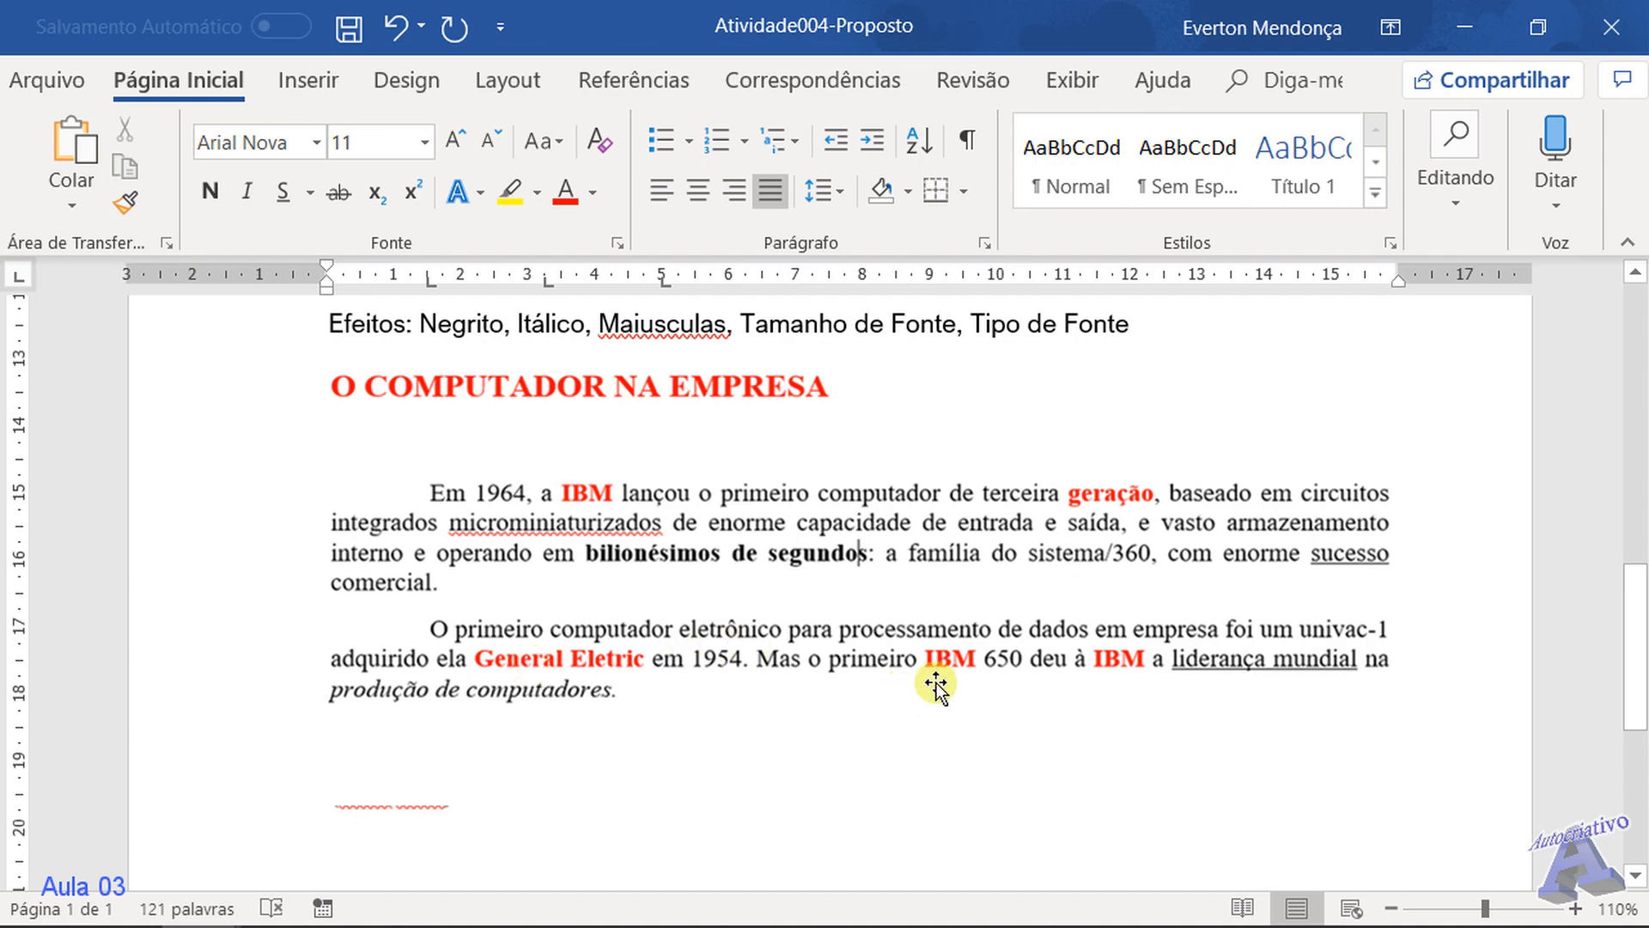
scroll(662, 589, up, 12)
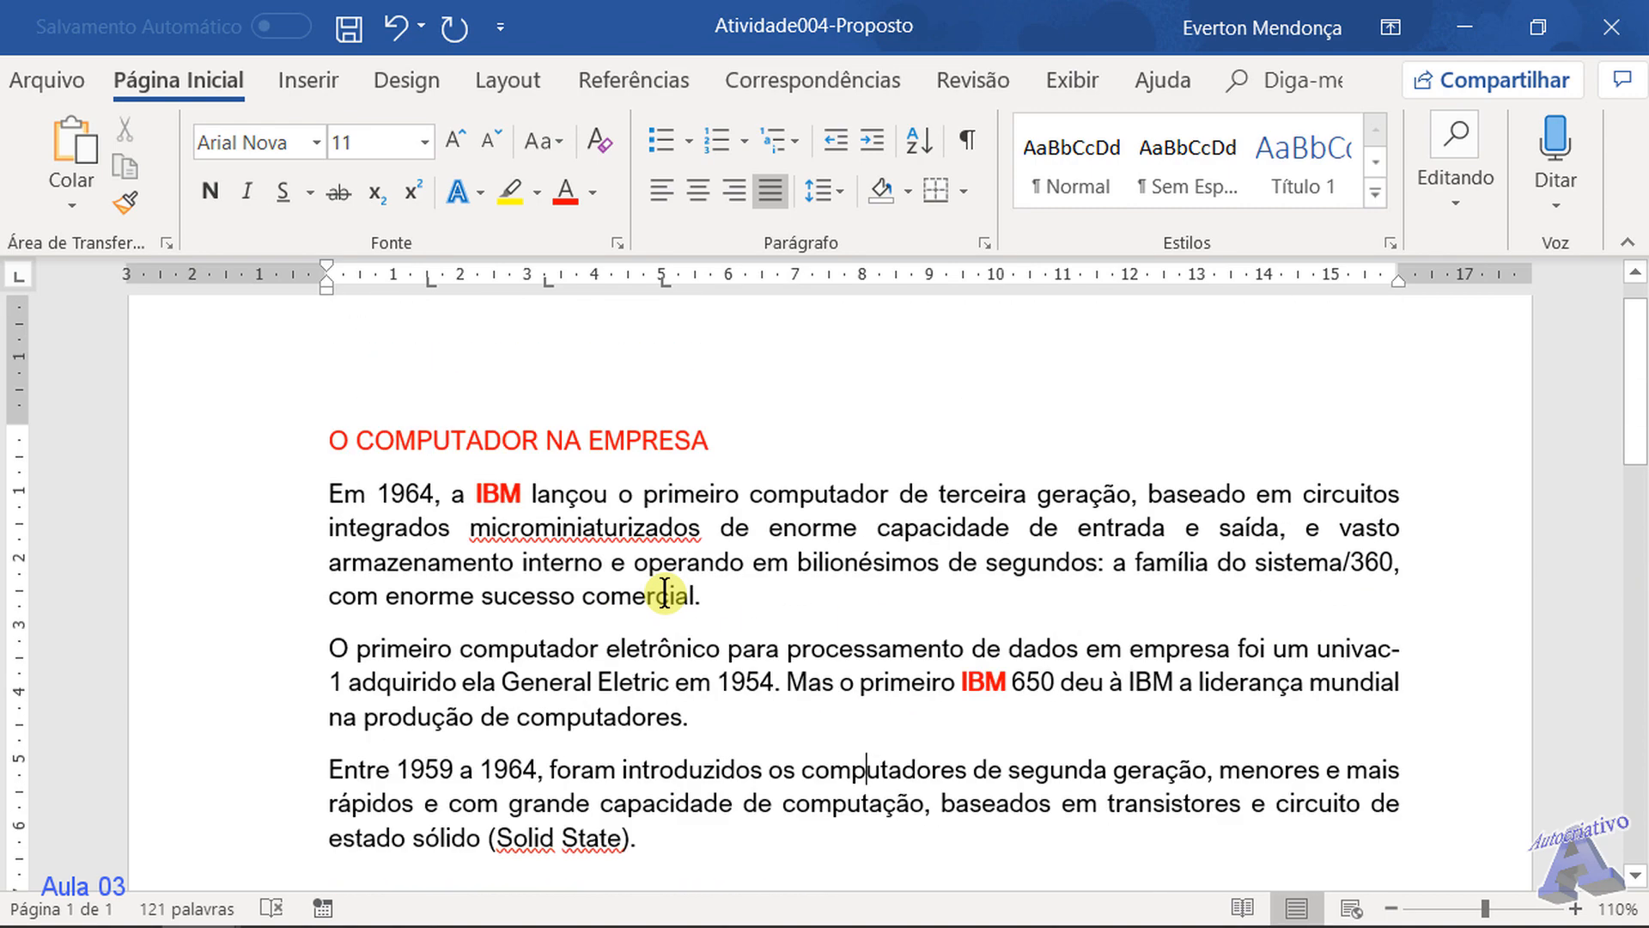
scroll(661, 602, down, 2)
scroll(655, 635, up, 1)
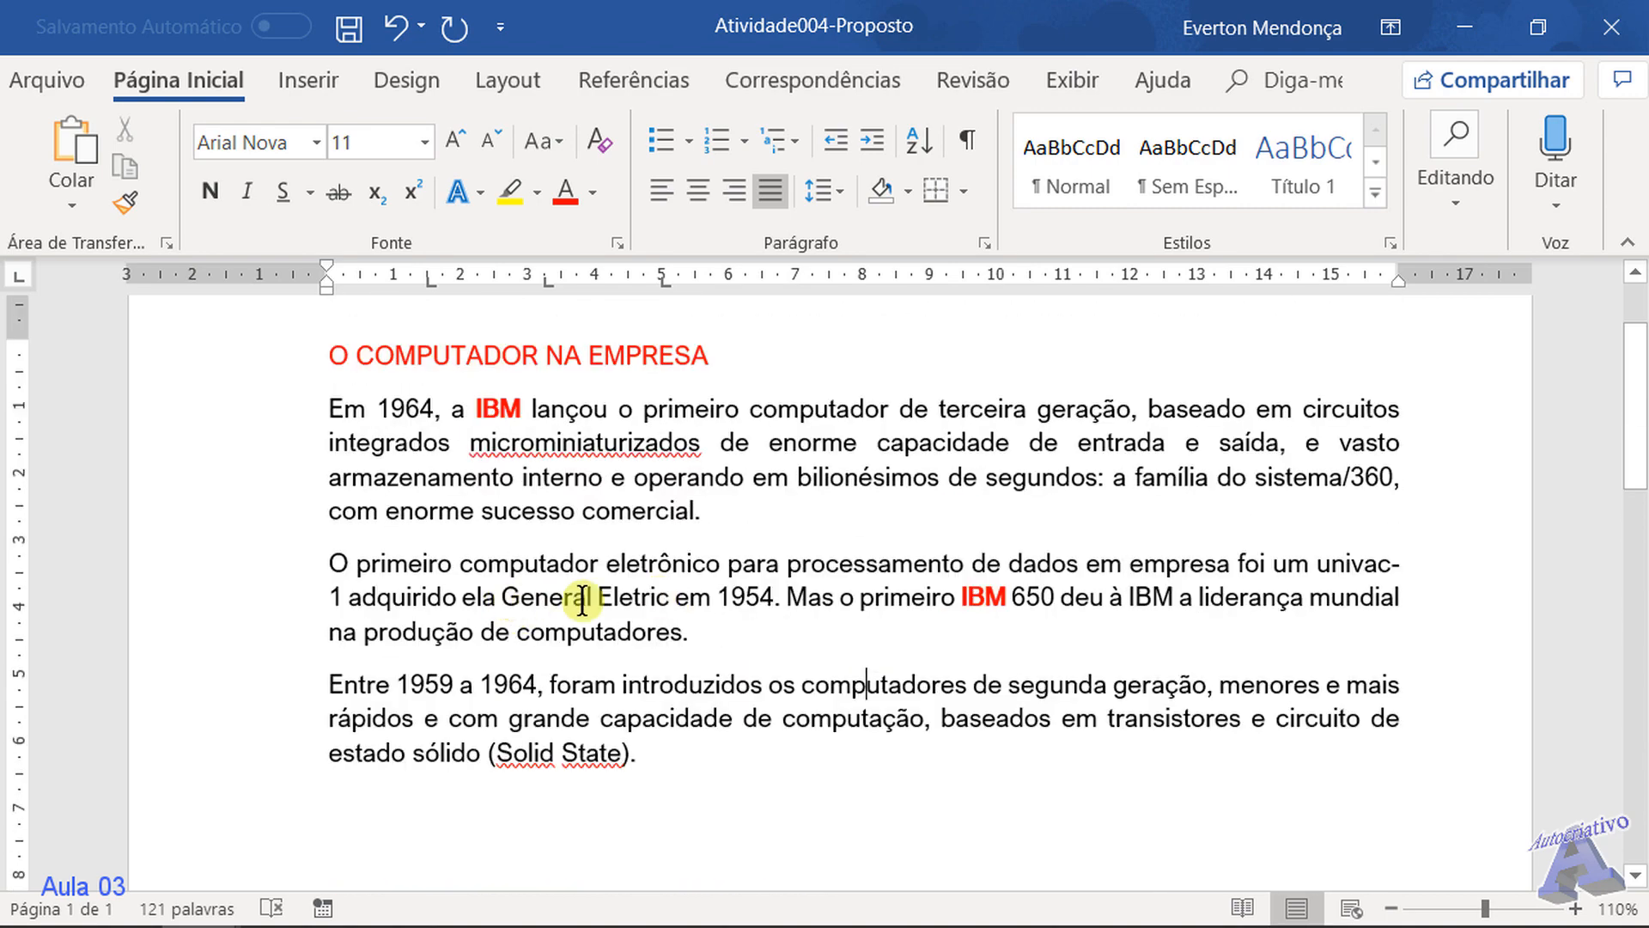
drag(583, 599, 660, 597)
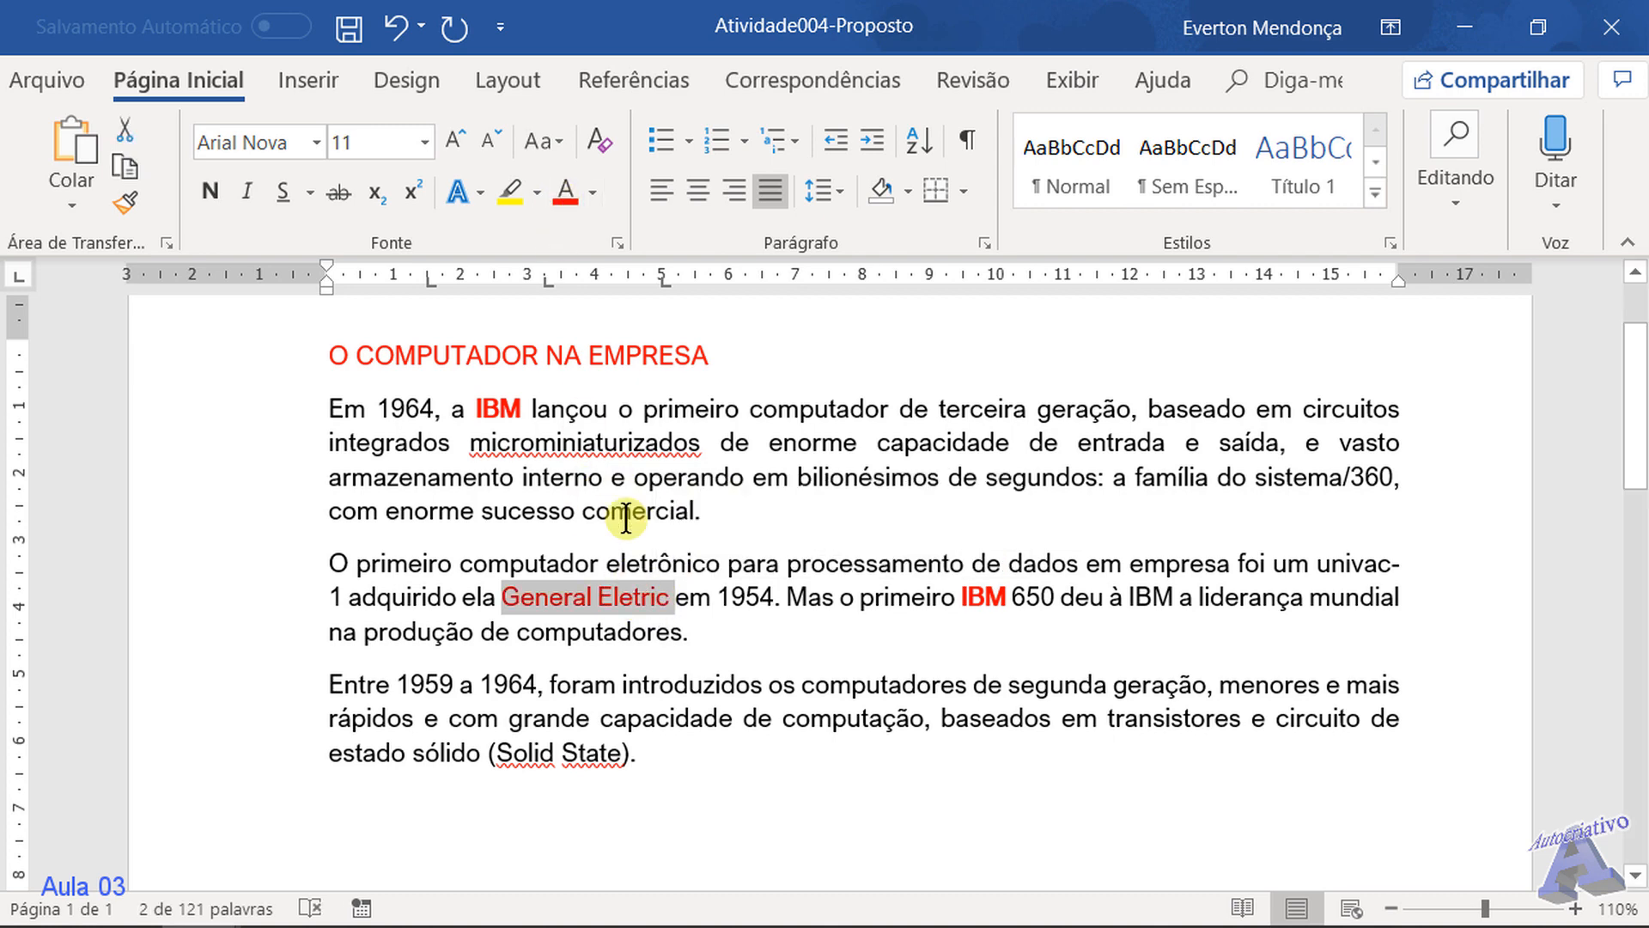
scroll(633, 598, down, 9)
scroll(637, 602, up, 9)
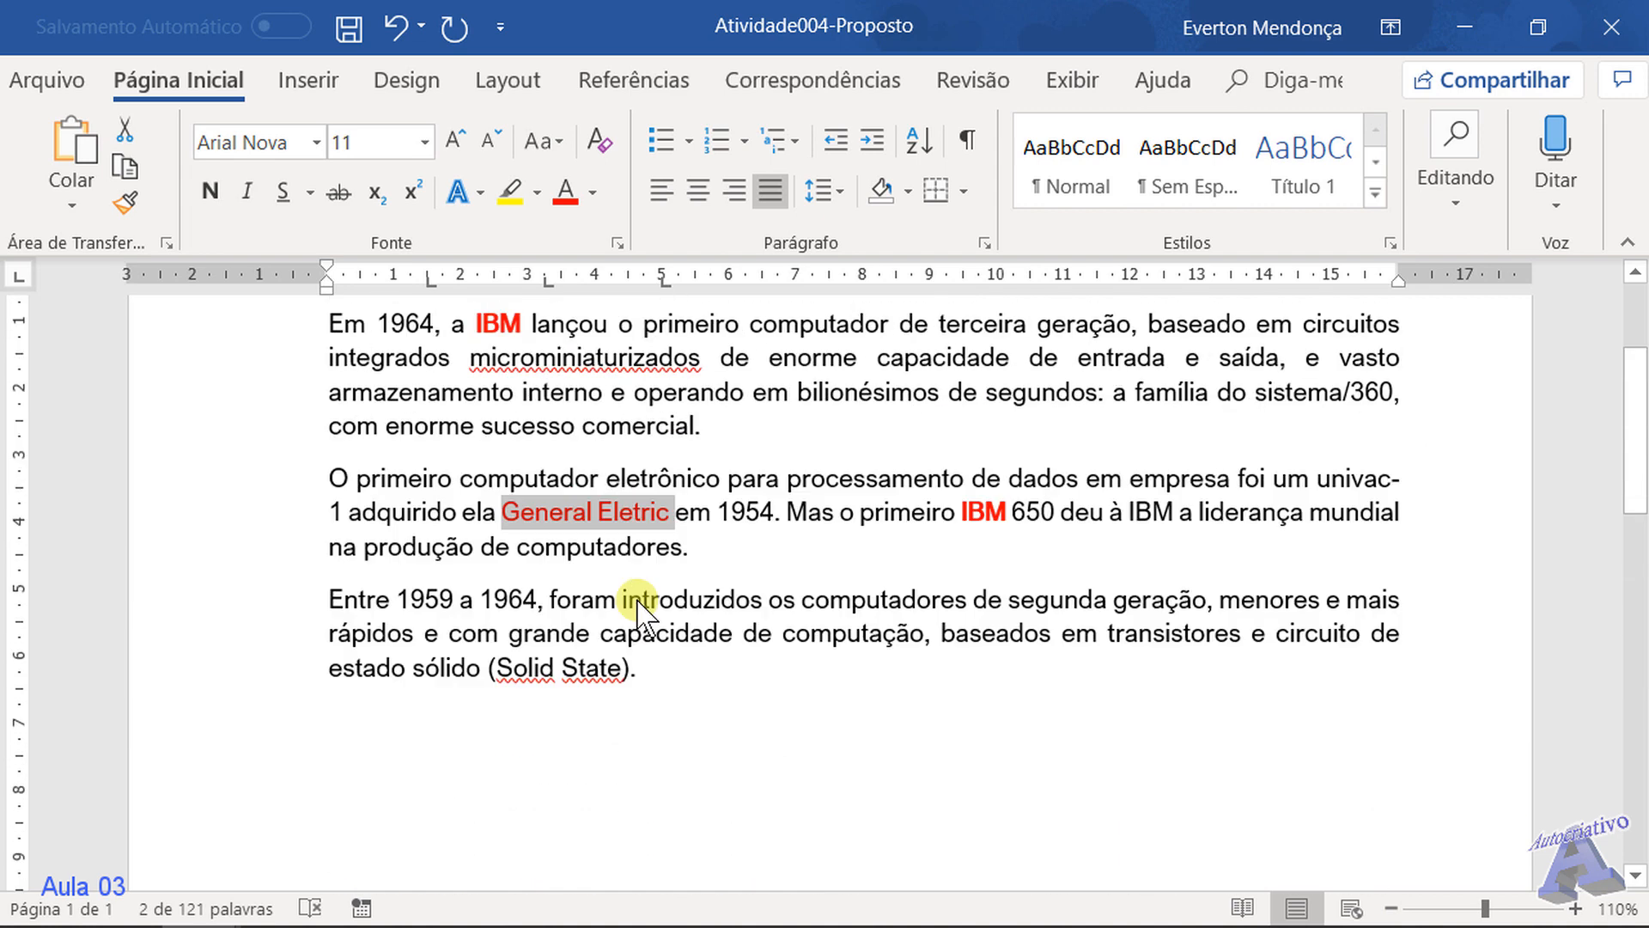
click(210, 191)
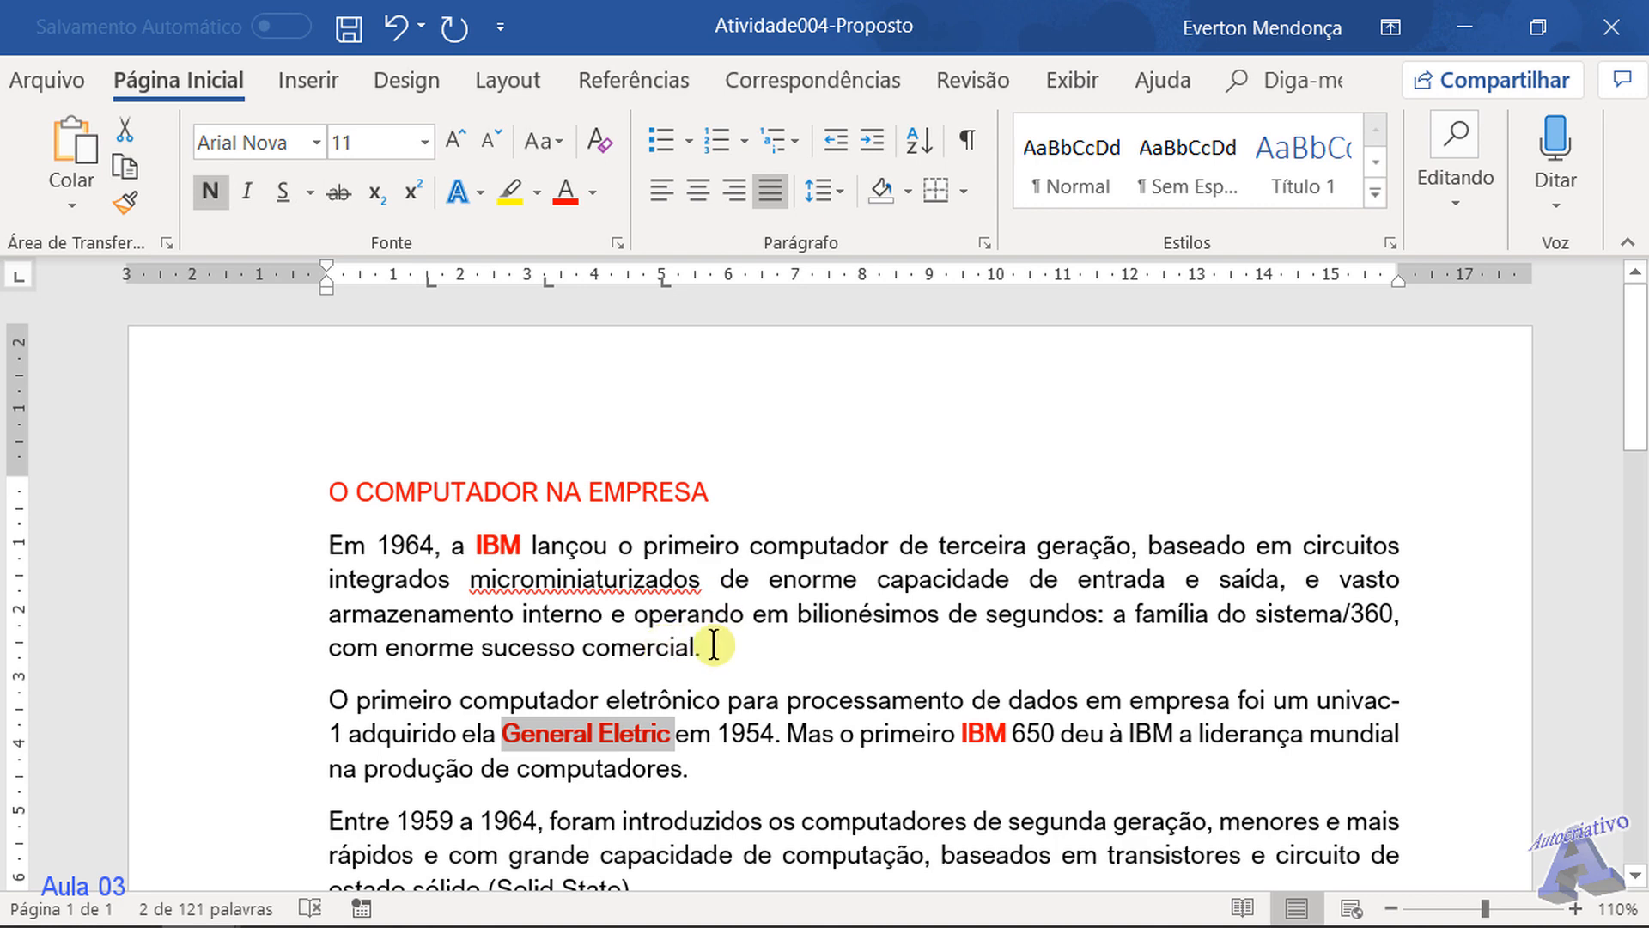
Format the word "IBM" before "a liderança mundial" with red font color and bold, following the formatted sample text
scroll(847, 644, down, 3)
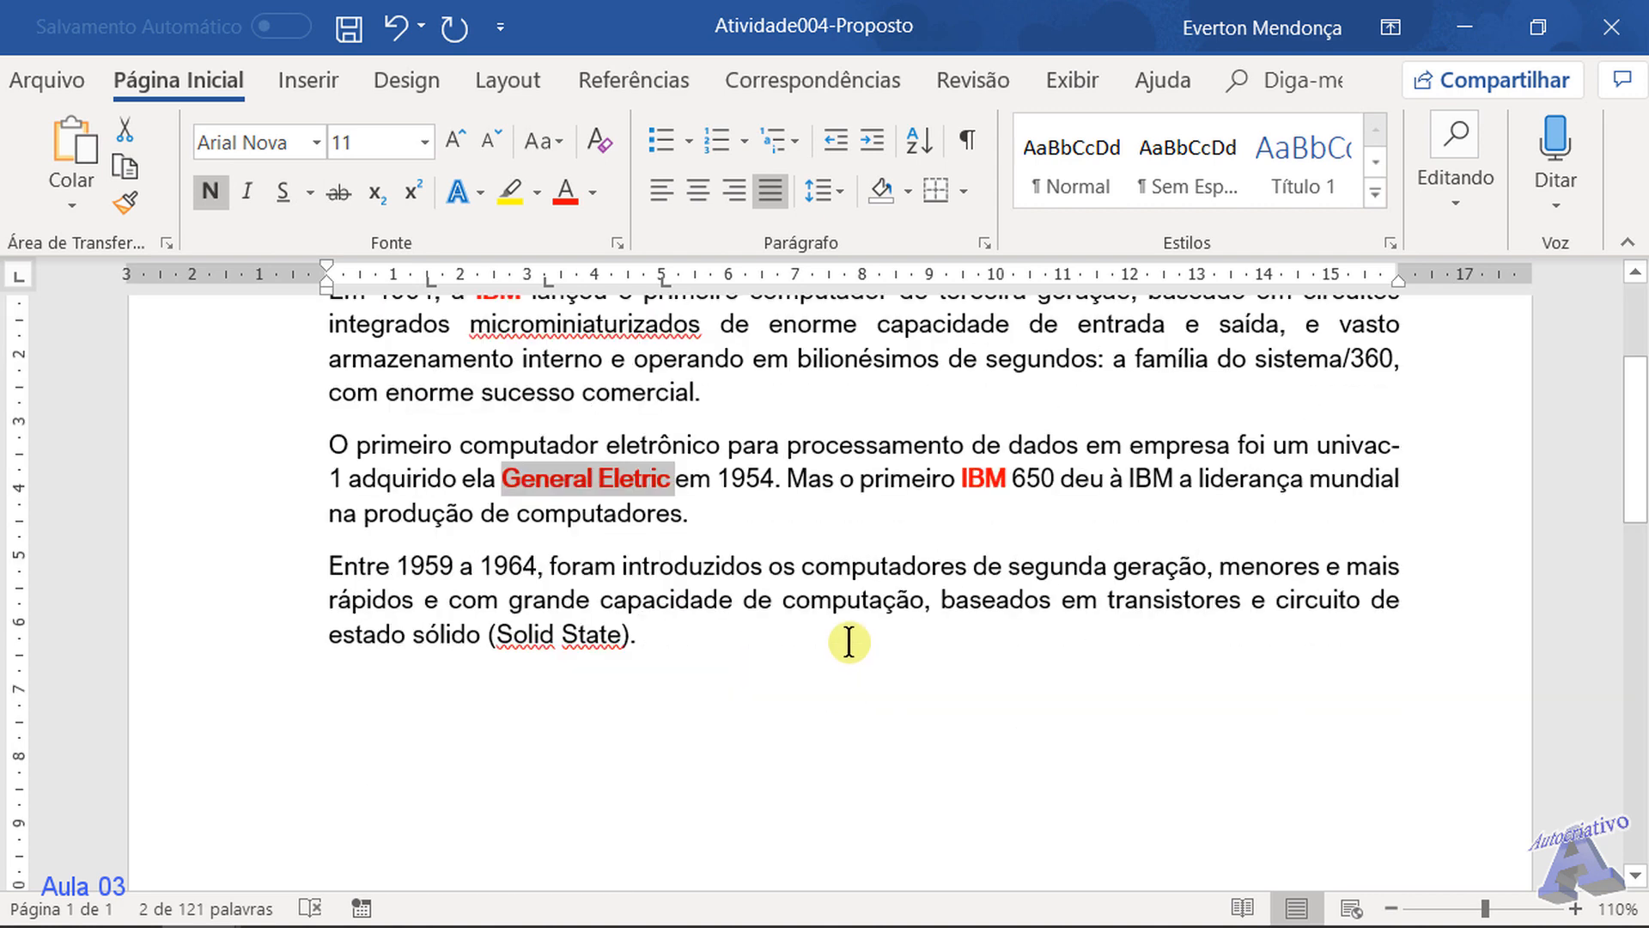
scroll(805, 595, down, 8)
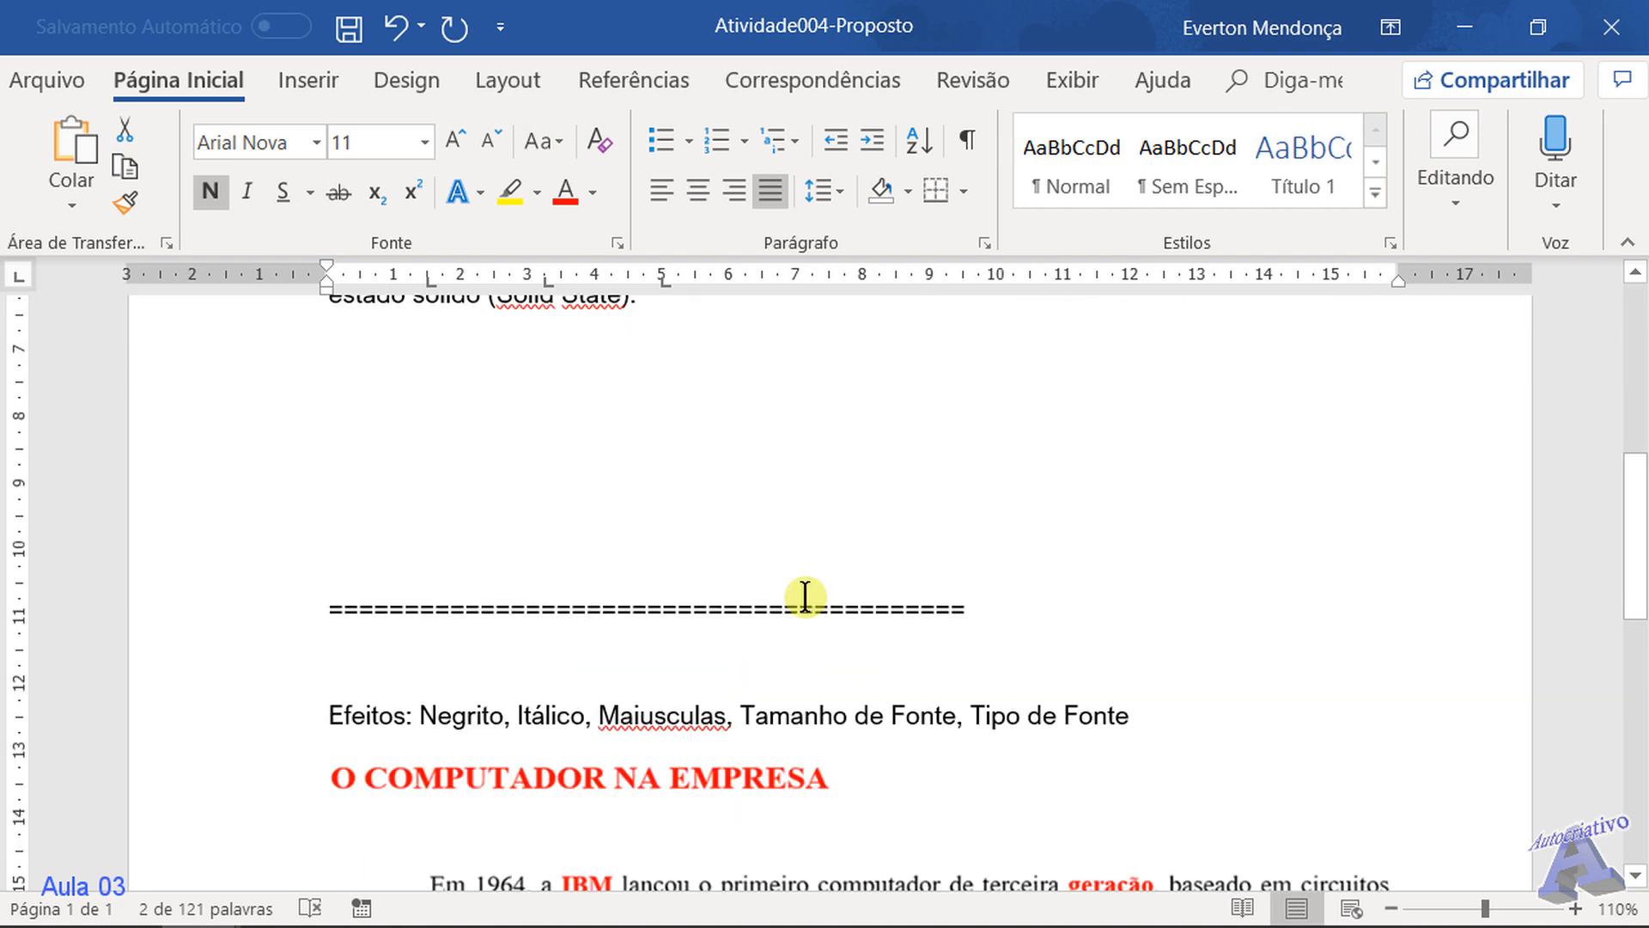
scroll(805, 594, up, 10)
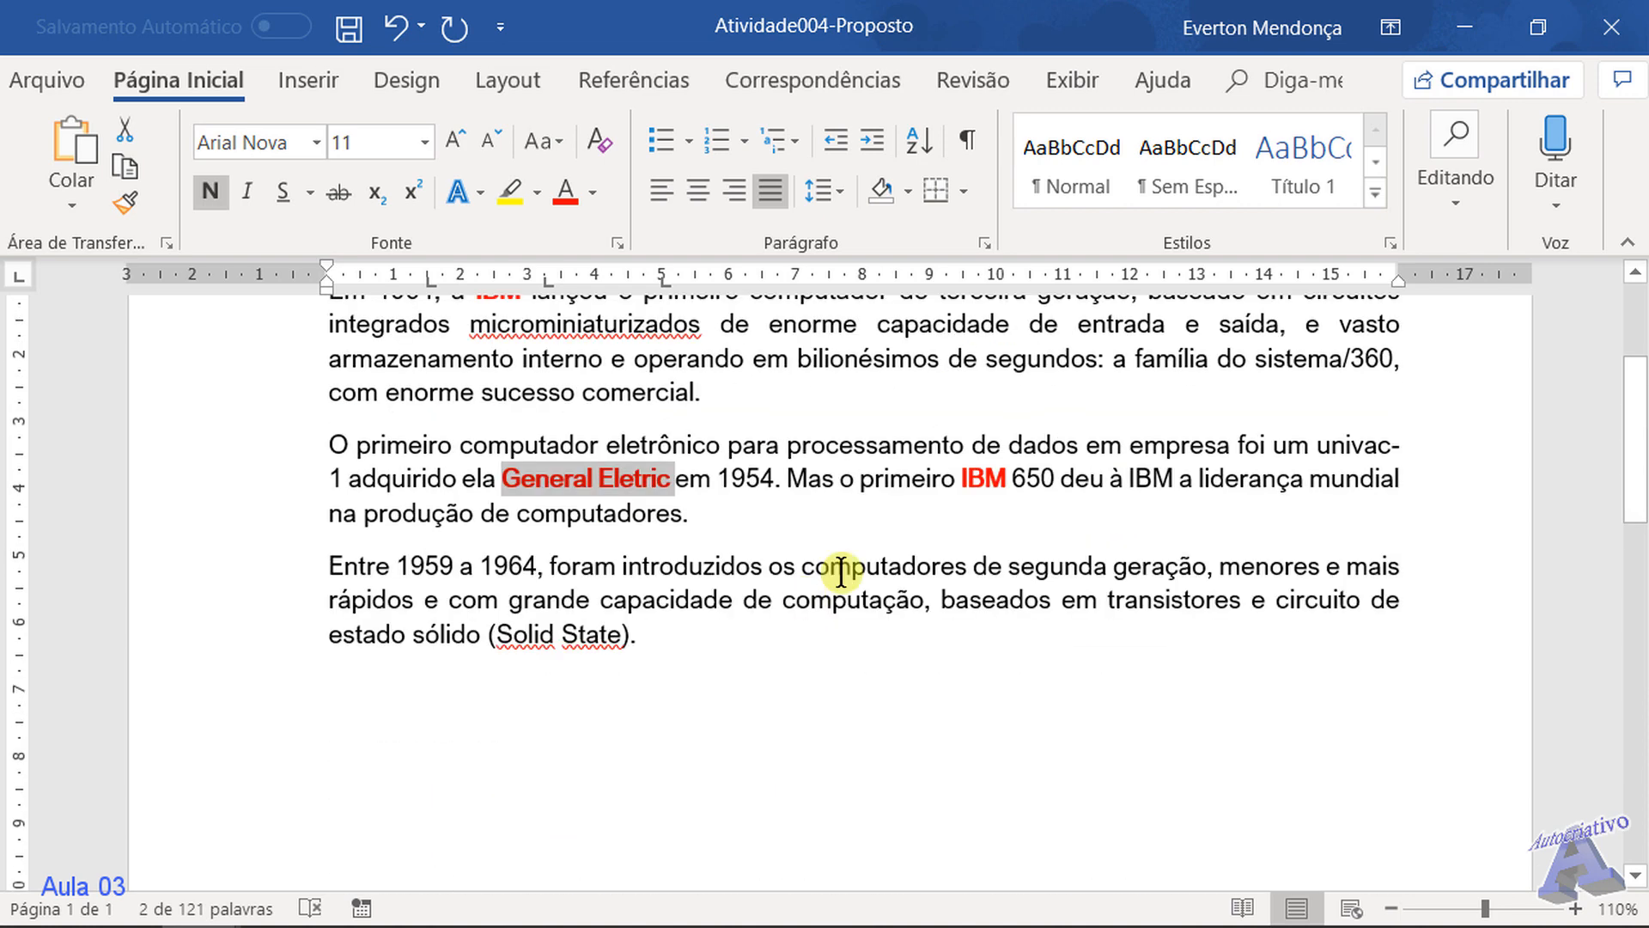
drag(1127, 472, 1173, 477)
click(565, 190)
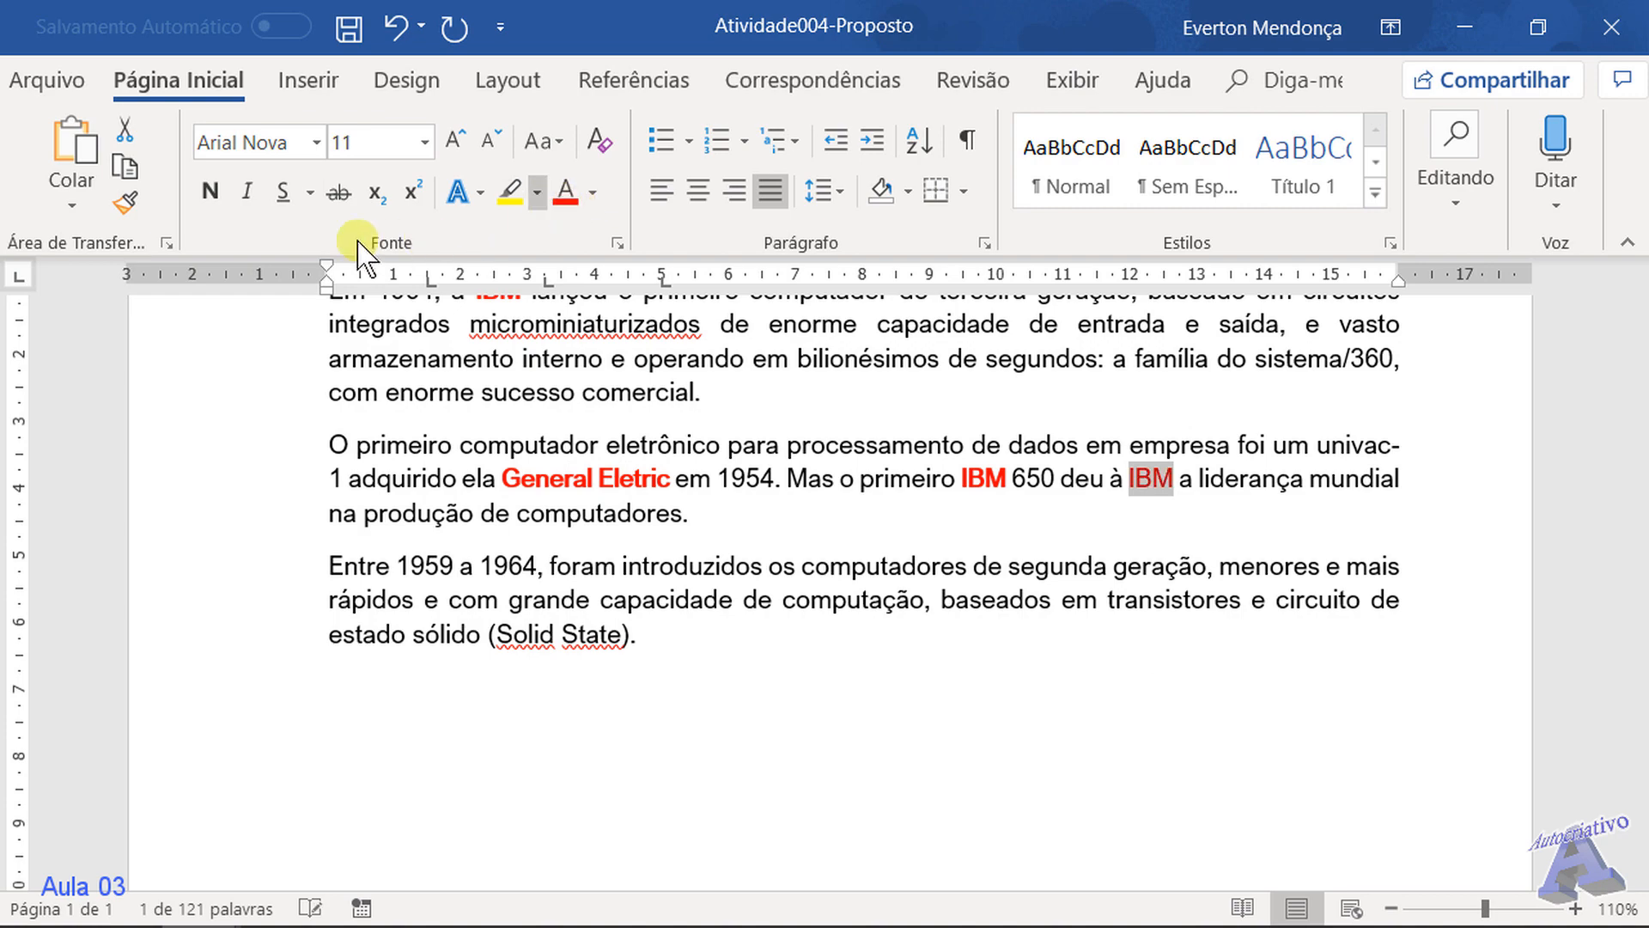
click(209, 190)
click(722, 498)
scroll(722, 494, up, 3)
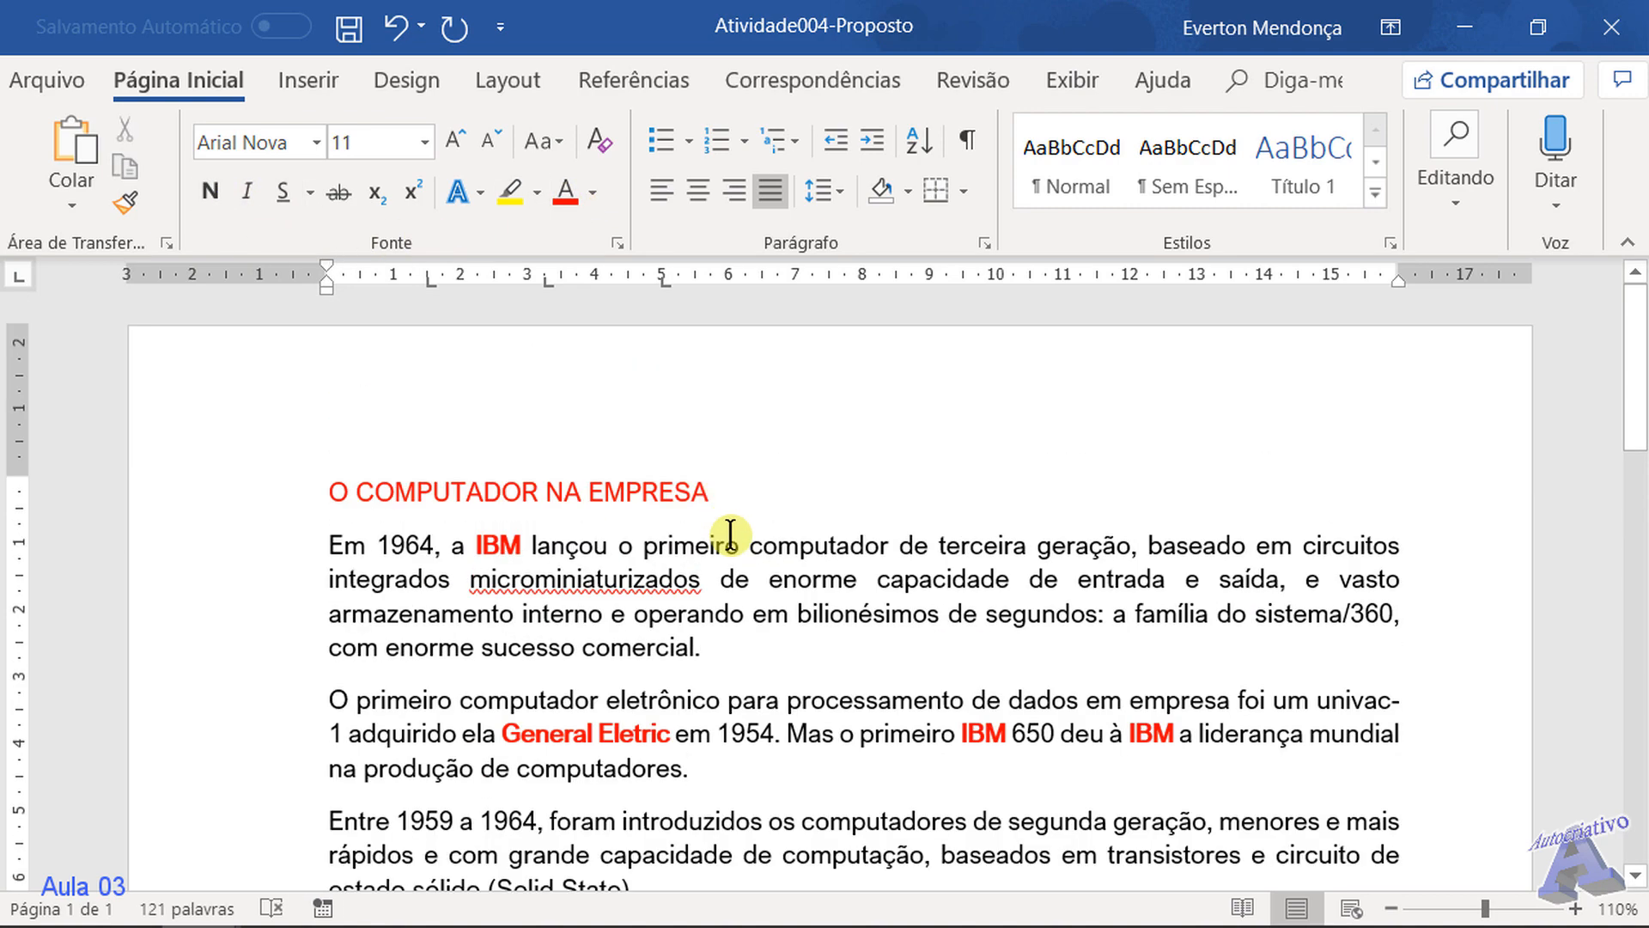
scroll(730, 533, down, 2)
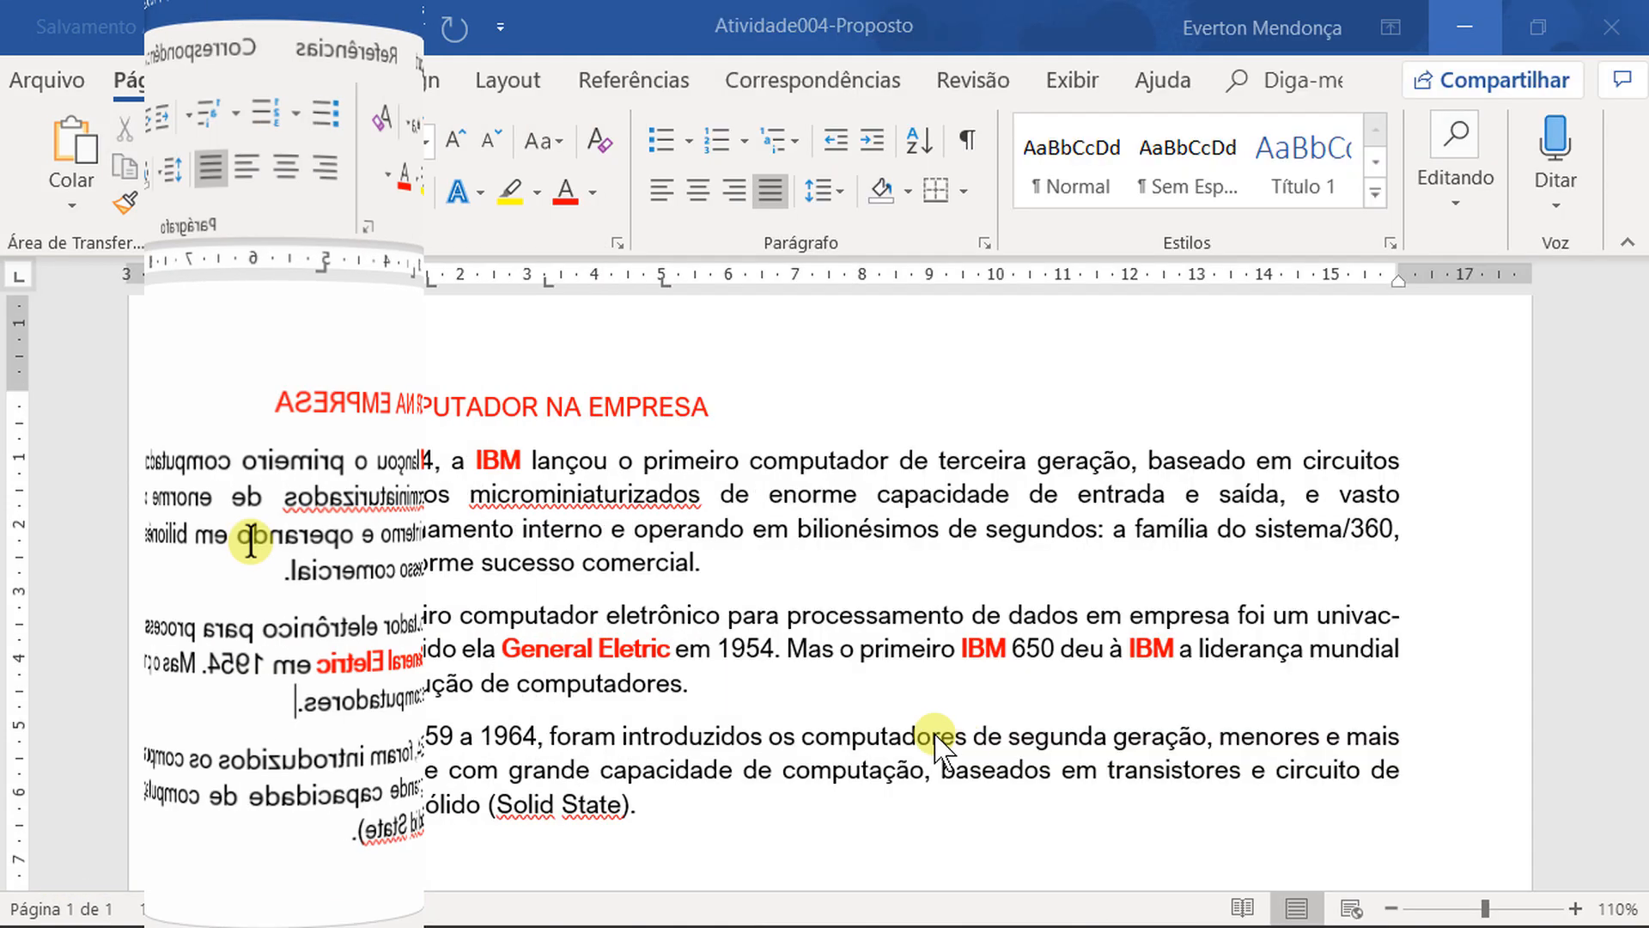